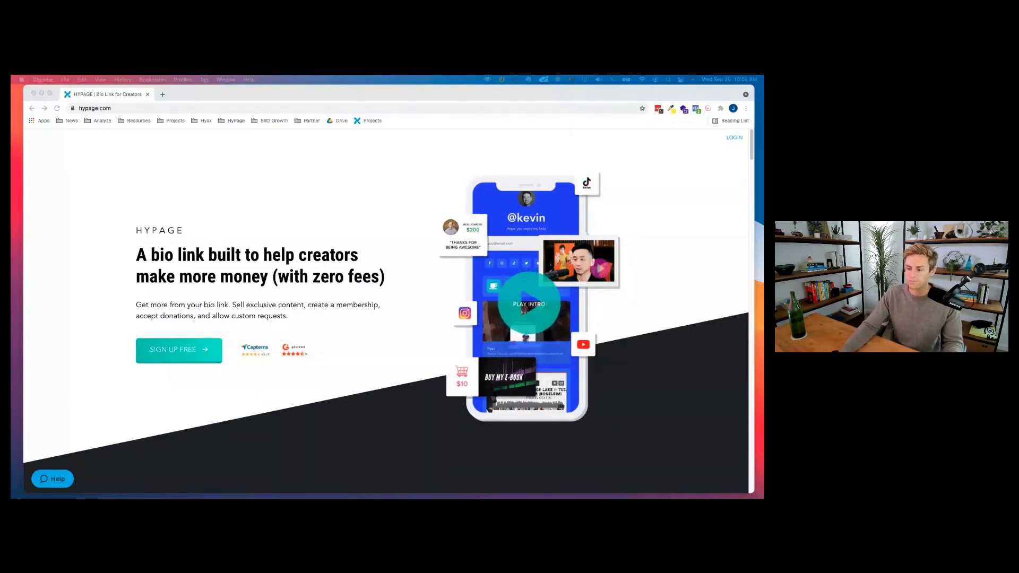
Focus the browser and scroll the Hypage homepage down to the link-in-bio feature cards.
click(341, 200)
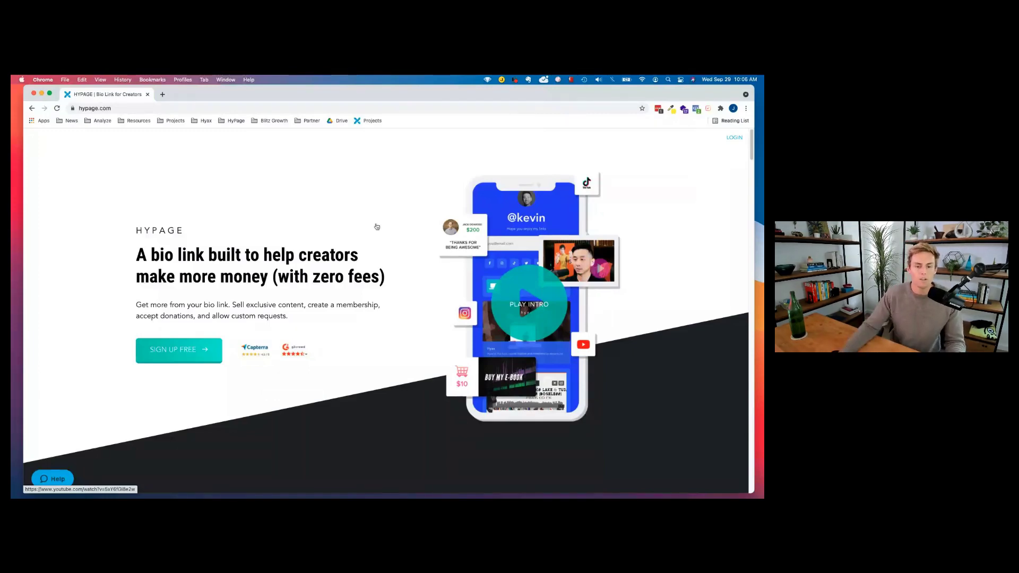
scroll(337, 241, down, 4)
scroll(337, 241, down, 5)
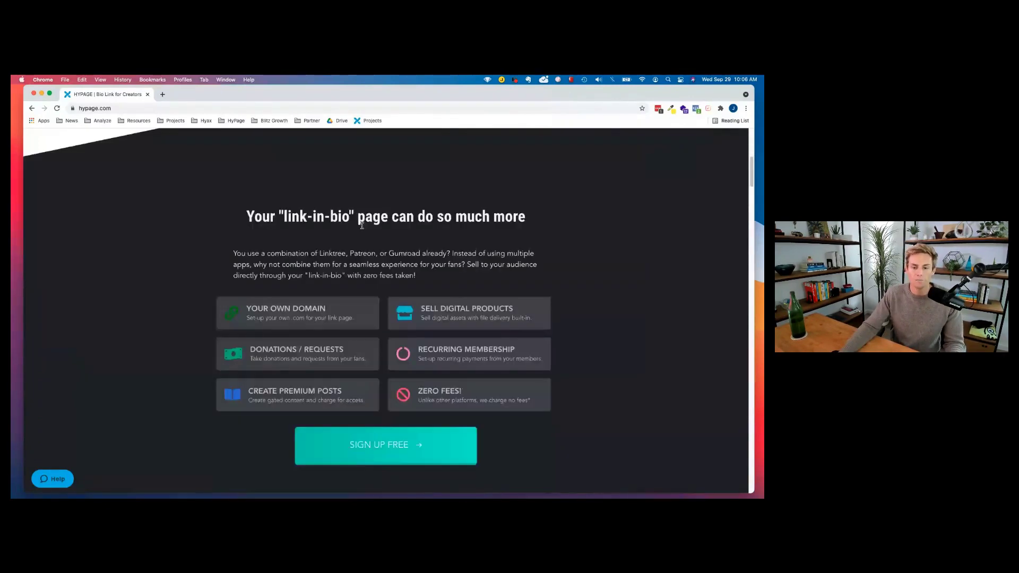
scroll(432, 217, up, 1)
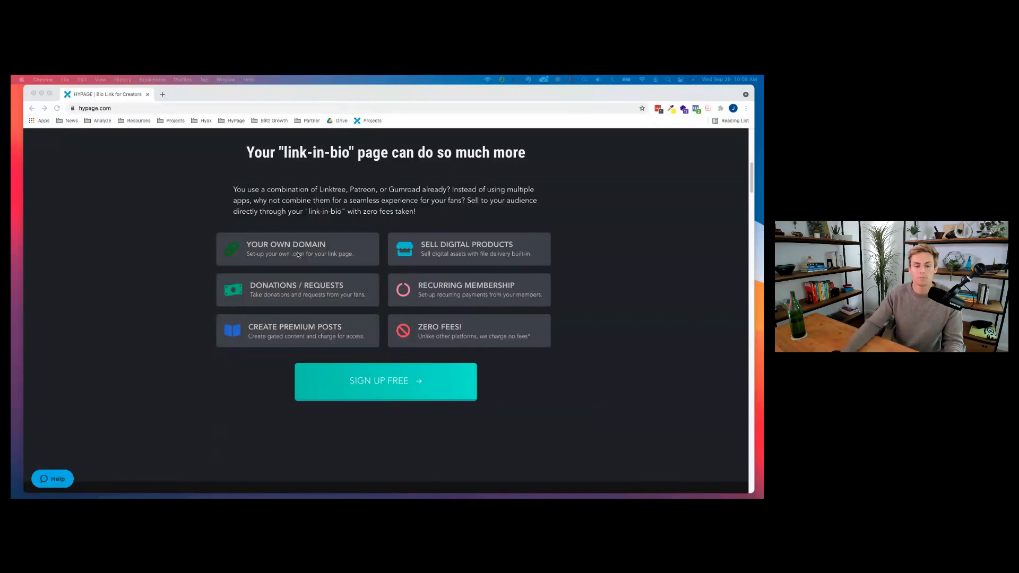
scroll(429, 318, down, 4)
Scroll past the creator community cards to the 'Sell digital content to your fans' section.
scroll(429, 317, down, 12)
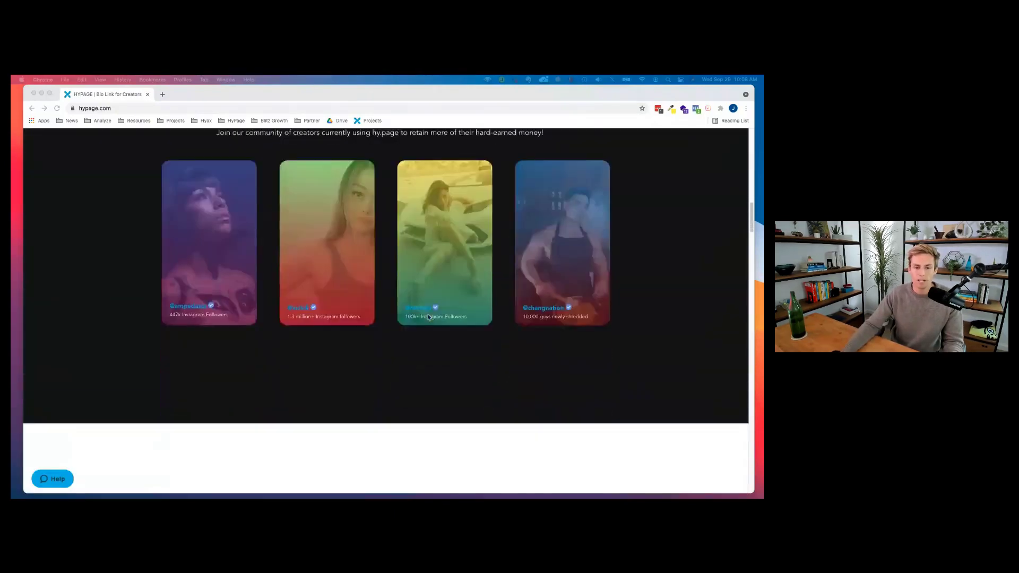
scroll(429, 317, up, 2)
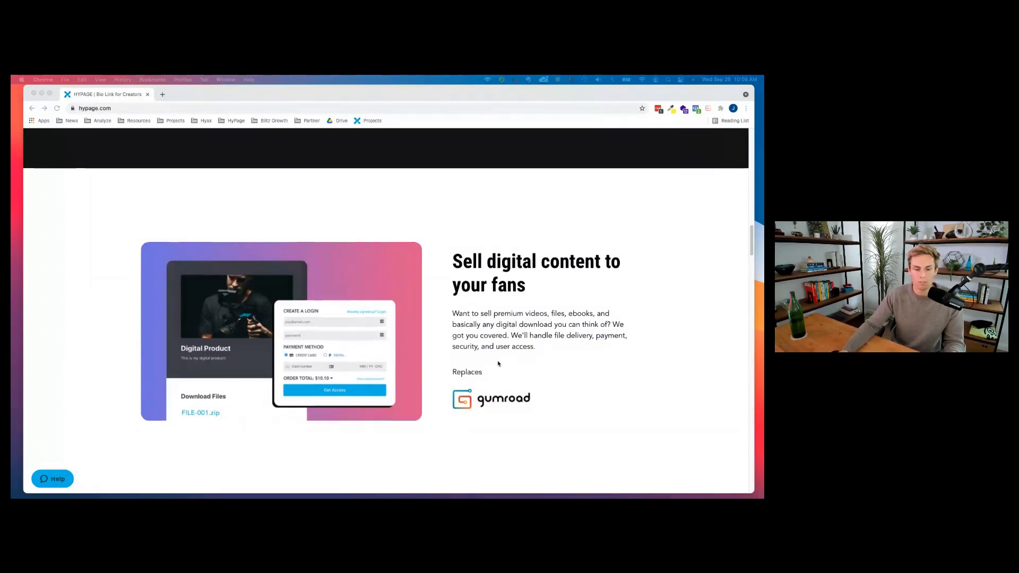
Scroll further down to the 'Create your own membership' section that replaces Patreon.
scroll(498, 359, down, 2)
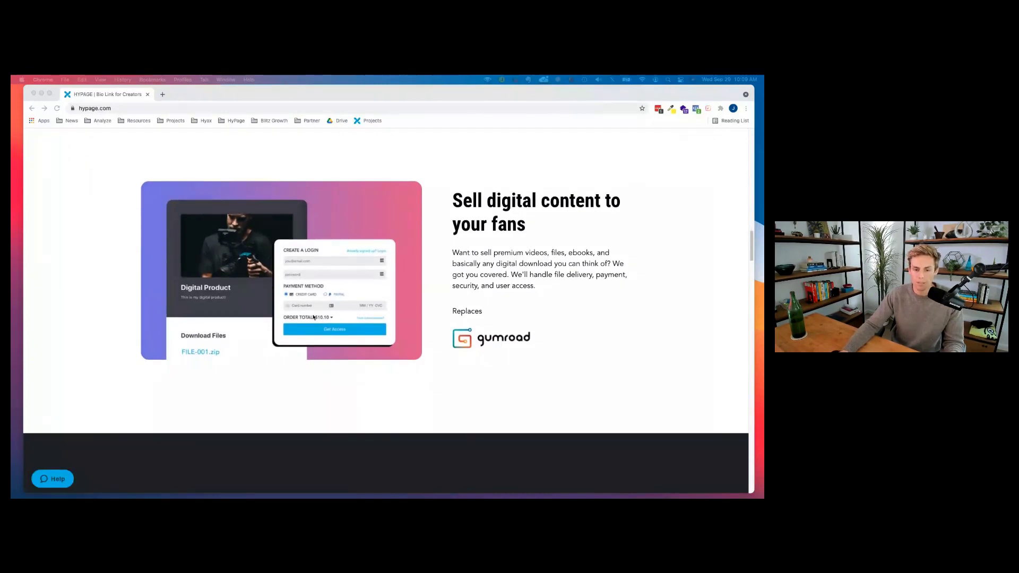
scroll(314, 317, down, 6)
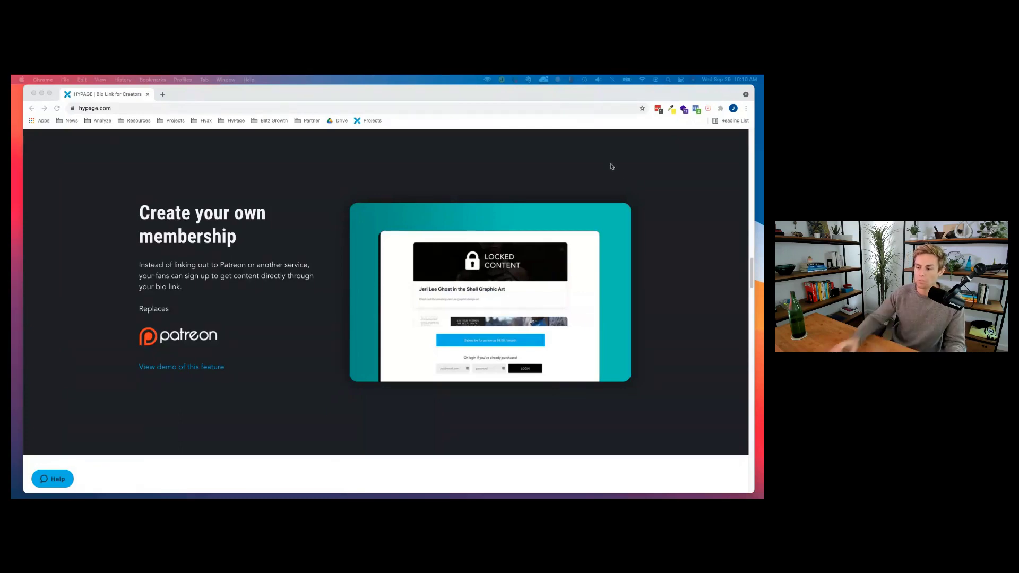
Scroll through 'Accept requests & donations' down to the 'Collect emails' section.
scroll(604, 183, down, 3)
scroll(501, 235, down, 5)
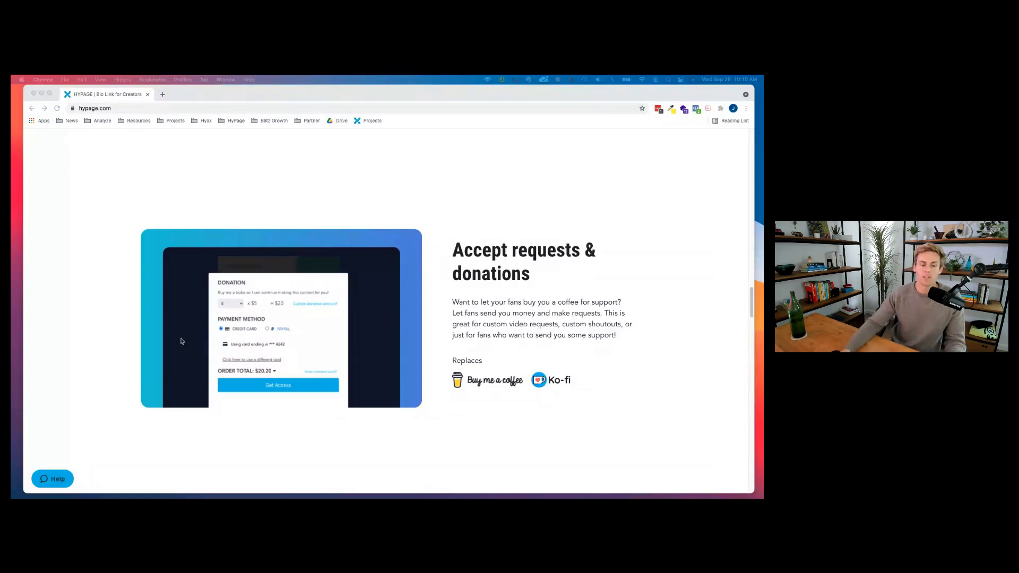
scroll(482, 298, down, 8)
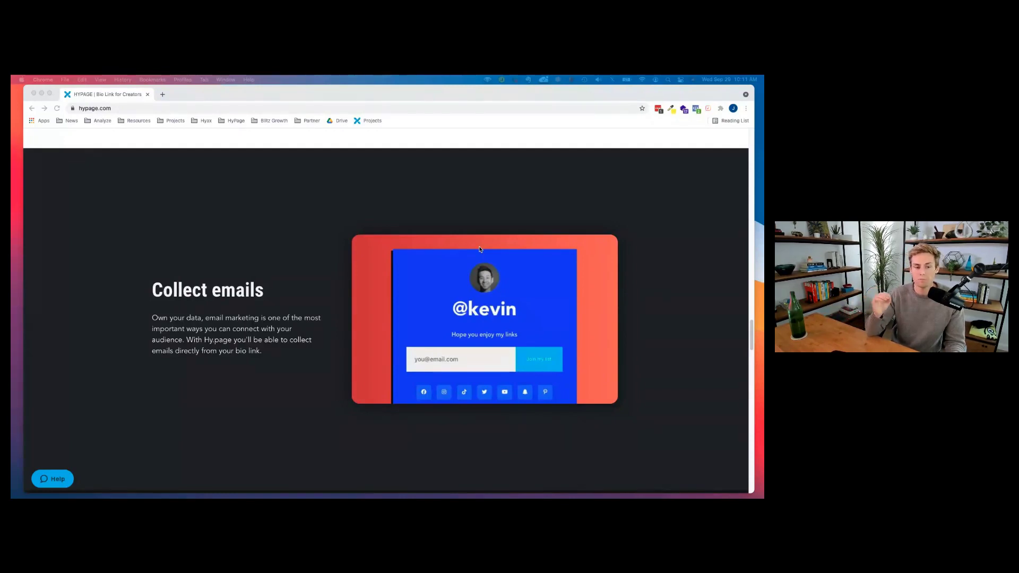
Scroll from 'Collect emails' toward the 'Links that stand out' section replacing linktree.
scroll(320, 322, down, 3)
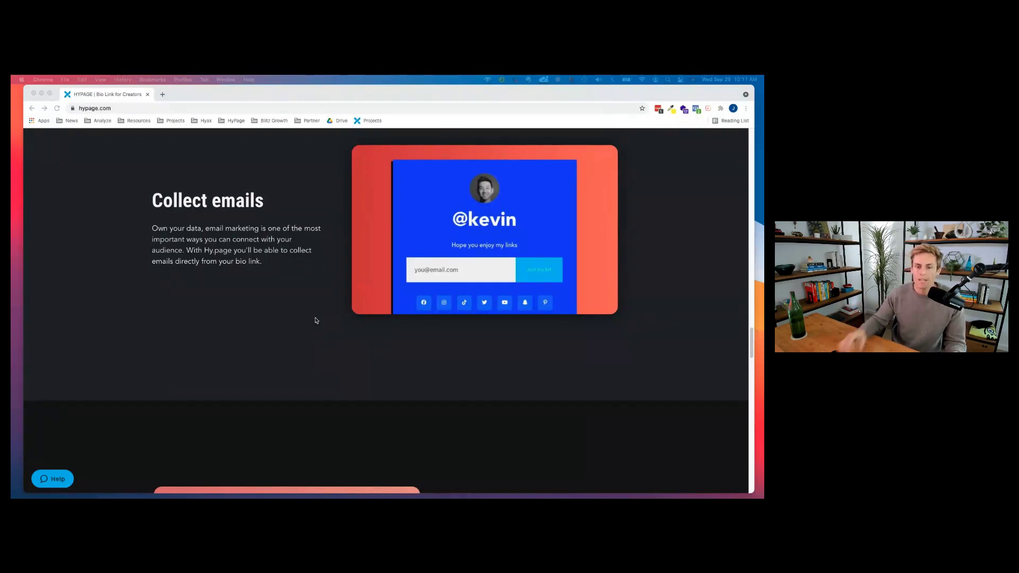
scroll(438, 309, down, 1)
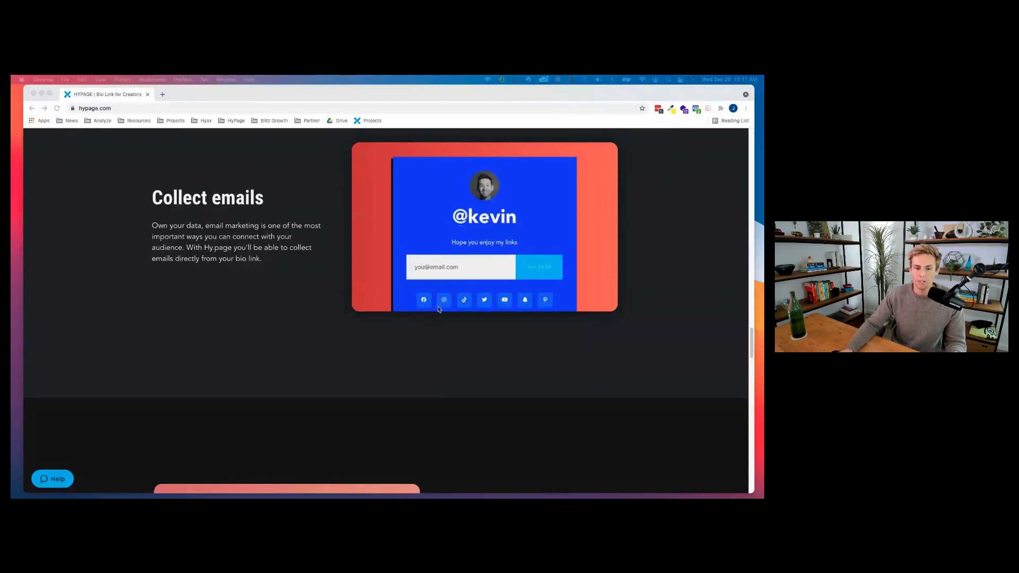
scroll(438, 309, down, 5)
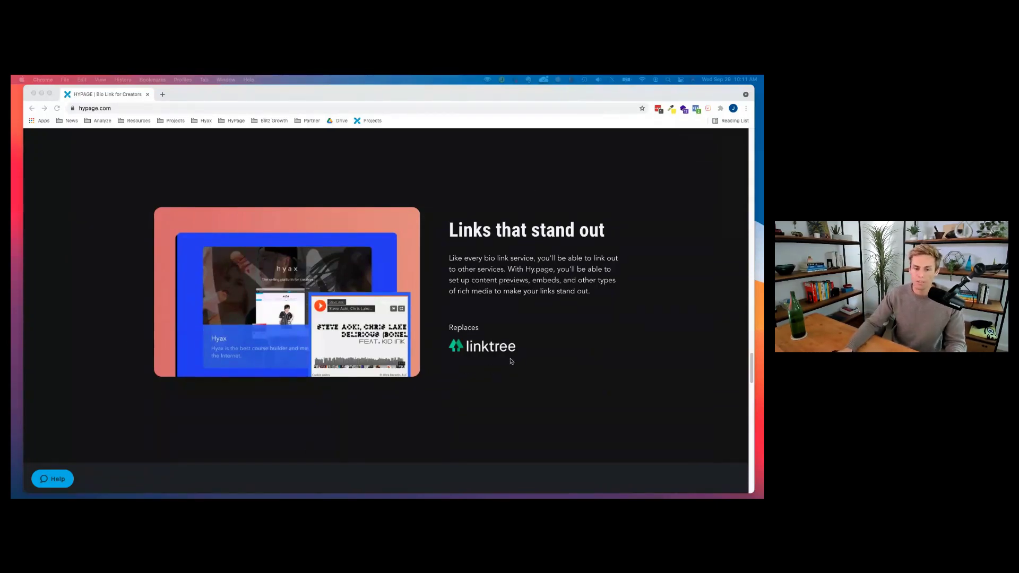
Glance at the pricing plans, return to the top, and use LOGIN to reach the projects page.
scroll(472, 353, down, 6)
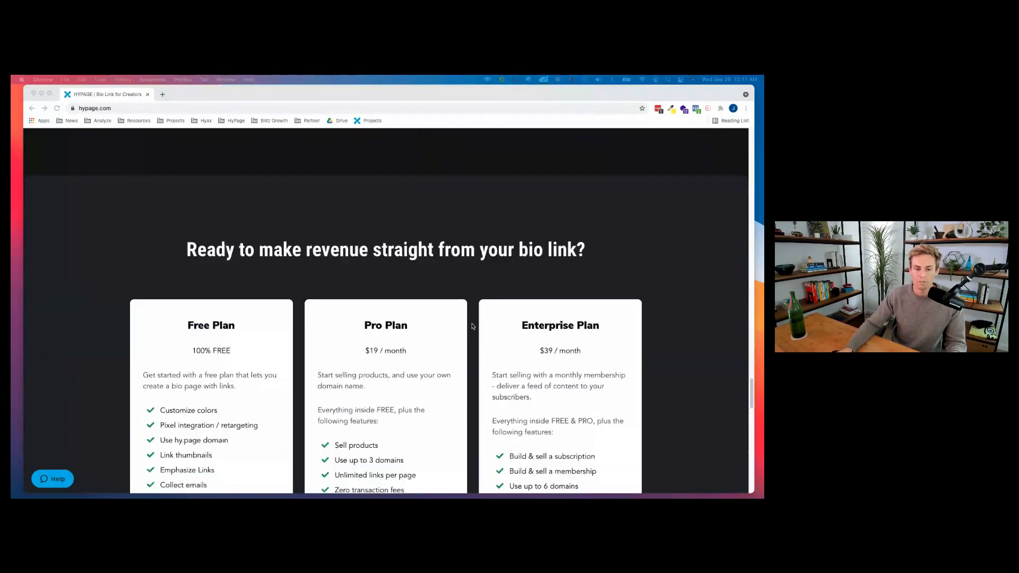
scroll(472, 326, up, 8)
scroll(472, 326, up, 20)
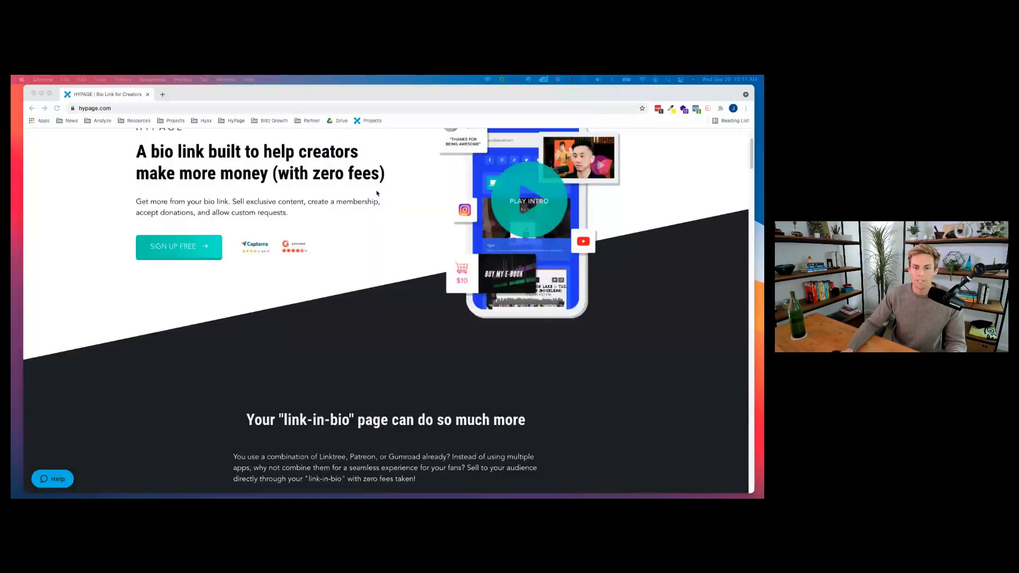
click(733, 139)
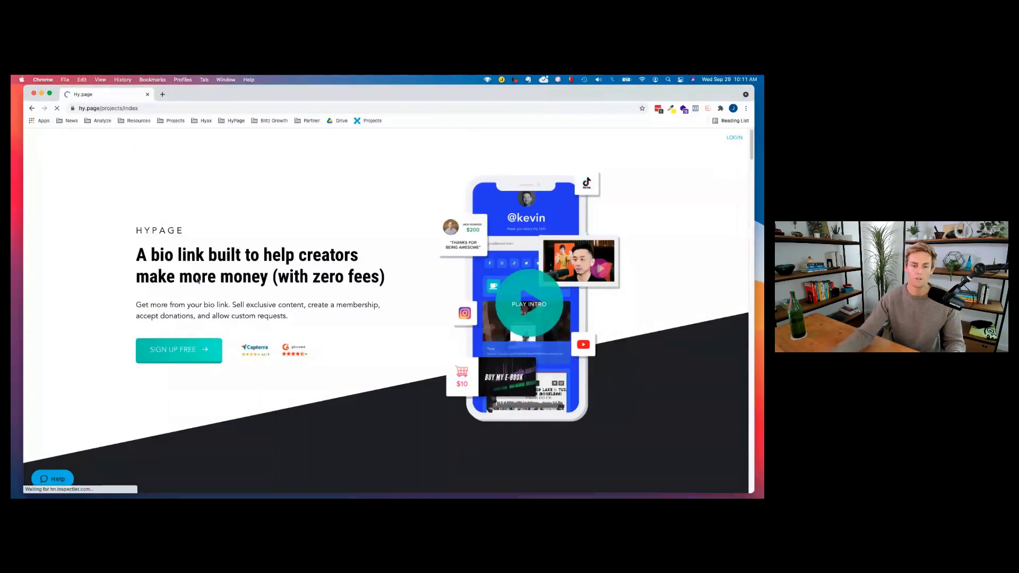
key(ctrl+Up)
Bring the incognito hy.page/tgm window forward and resize it to fill the screen.
click(542, 352)
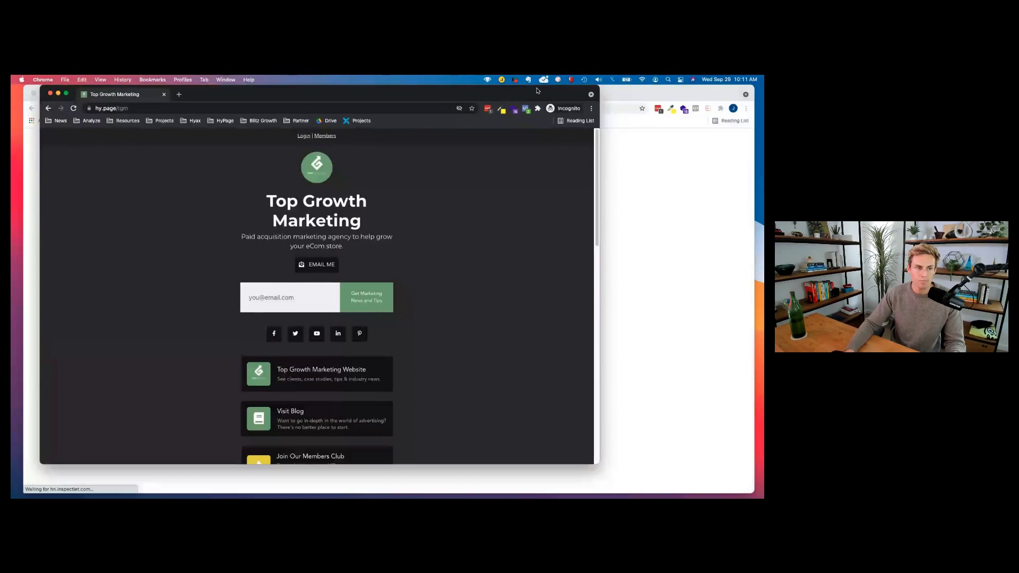
drag(538, 91, 516, 91)
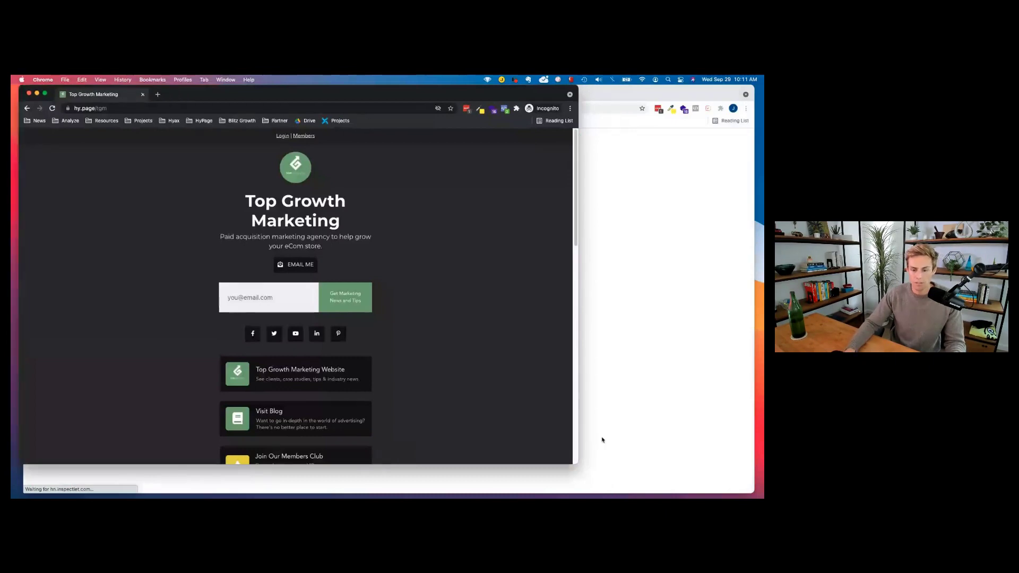
drag(578, 464, 756, 490)
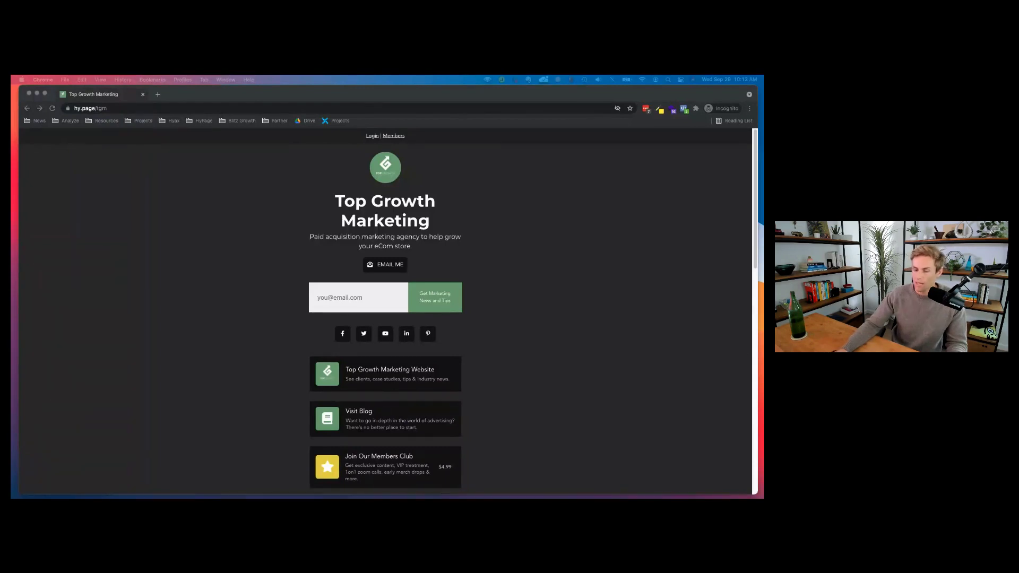
Scroll through the live Top Growth Marketing page and try the newsletter email signup field.
click(584, 297)
scroll(368, 301, down, 5)
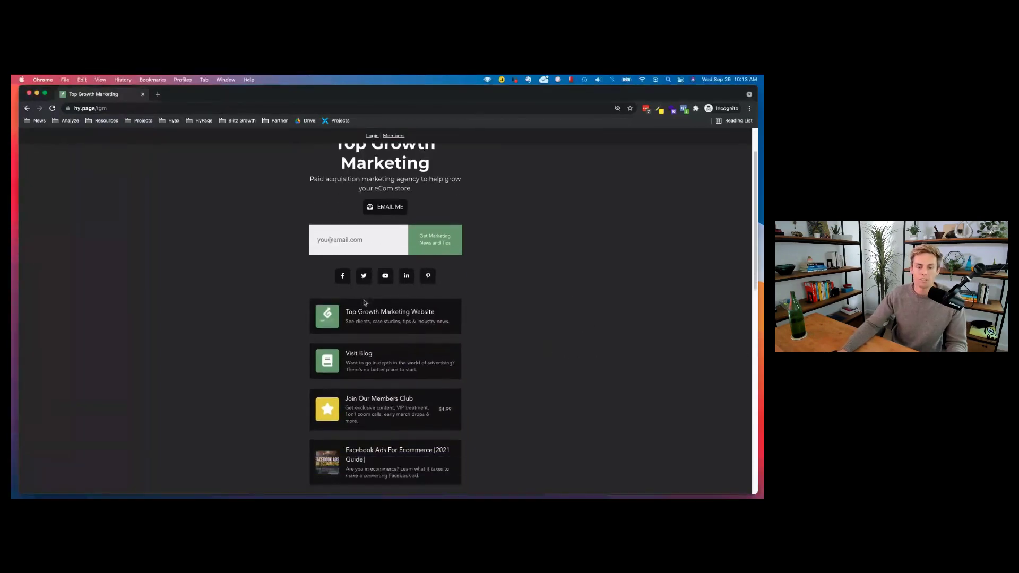
scroll(370, 313, down, 5)
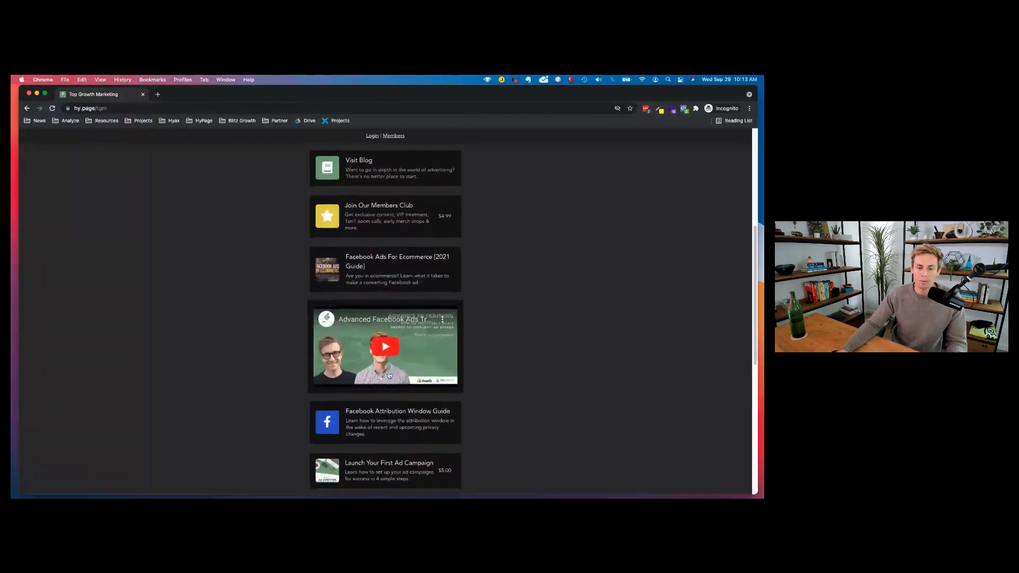
scroll(397, 318, up, 10)
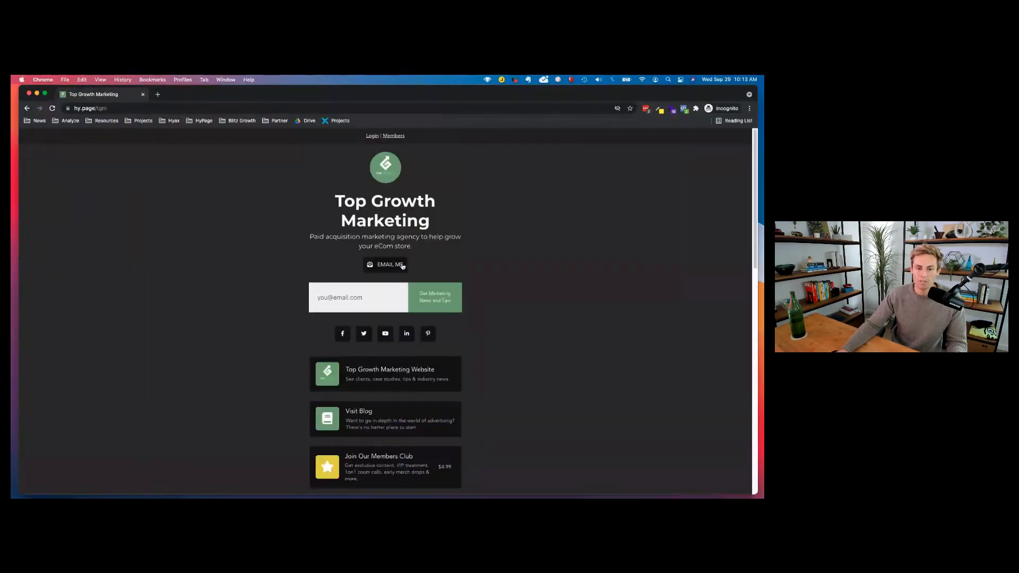
scroll(402, 266, down, 2)
click(350, 252)
click(506, 275)
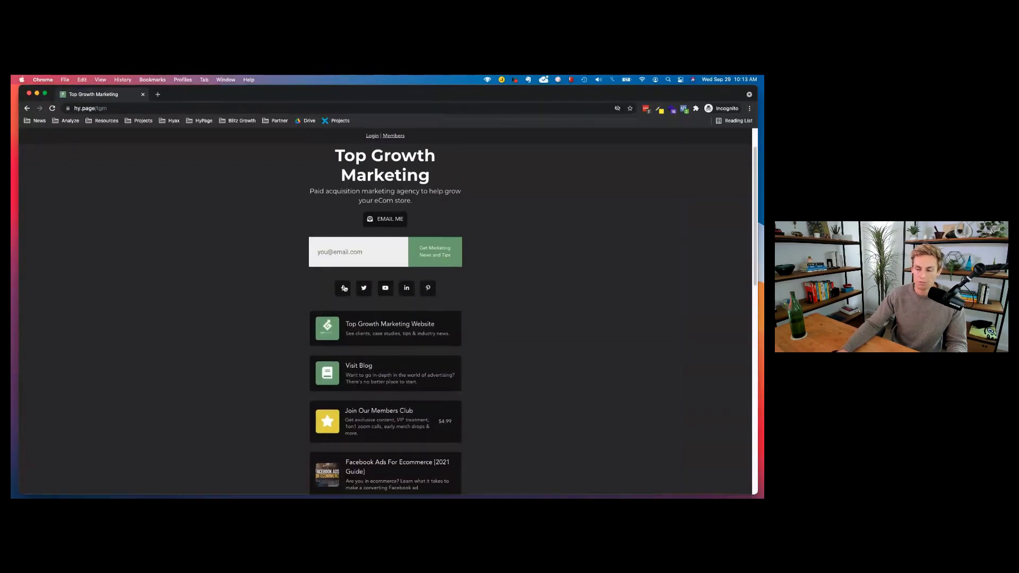
Open the Join Our Members Club checkout offering $40.99/year or $4.99/month.
scroll(447, 289, down, 3)
scroll(447, 289, down, 1)
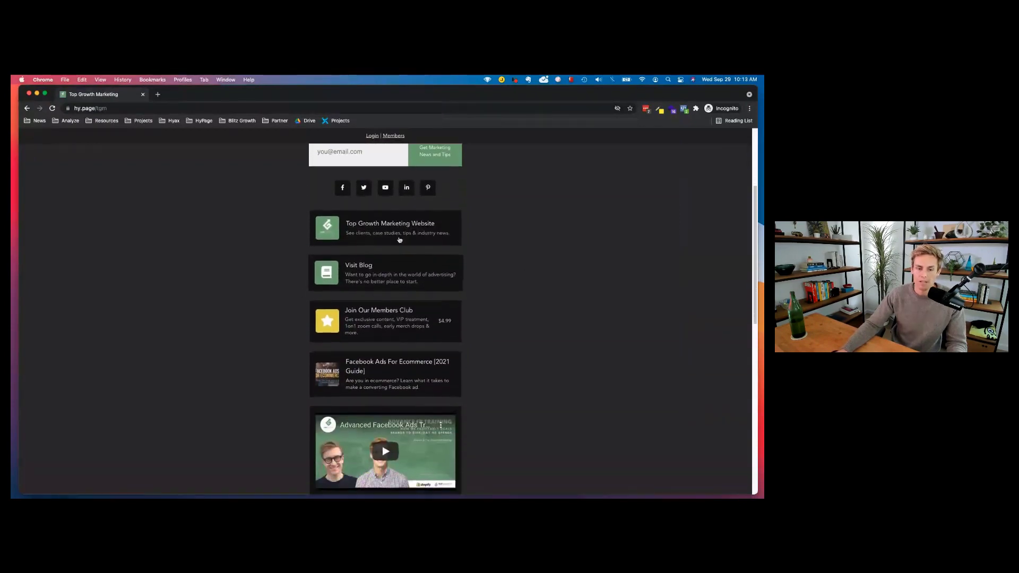
scroll(412, 222, down, 2)
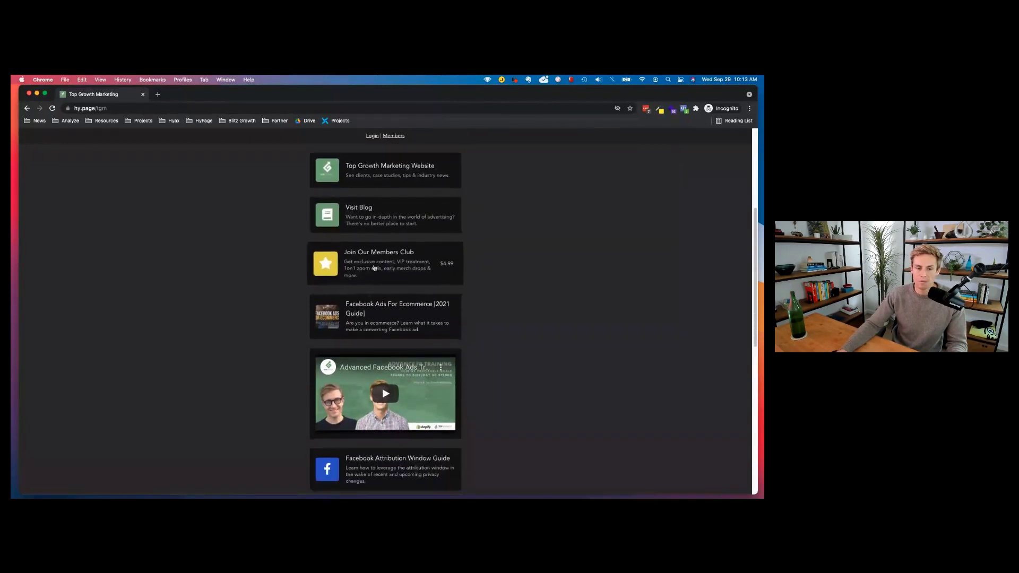
click(380, 258)
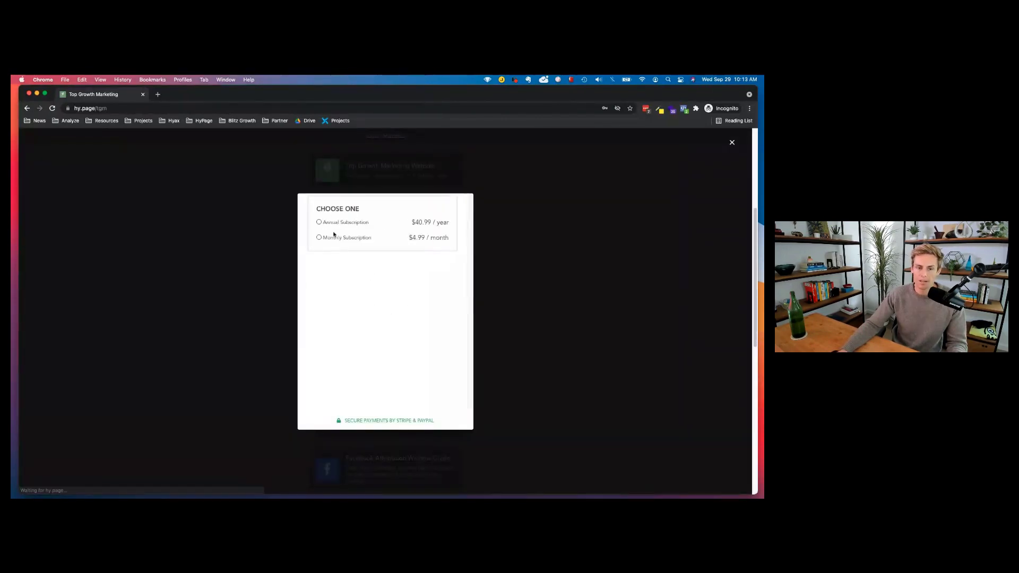
Choose the $4.99 monthly plan, then close the Members Club checkout.
click(332, 238)
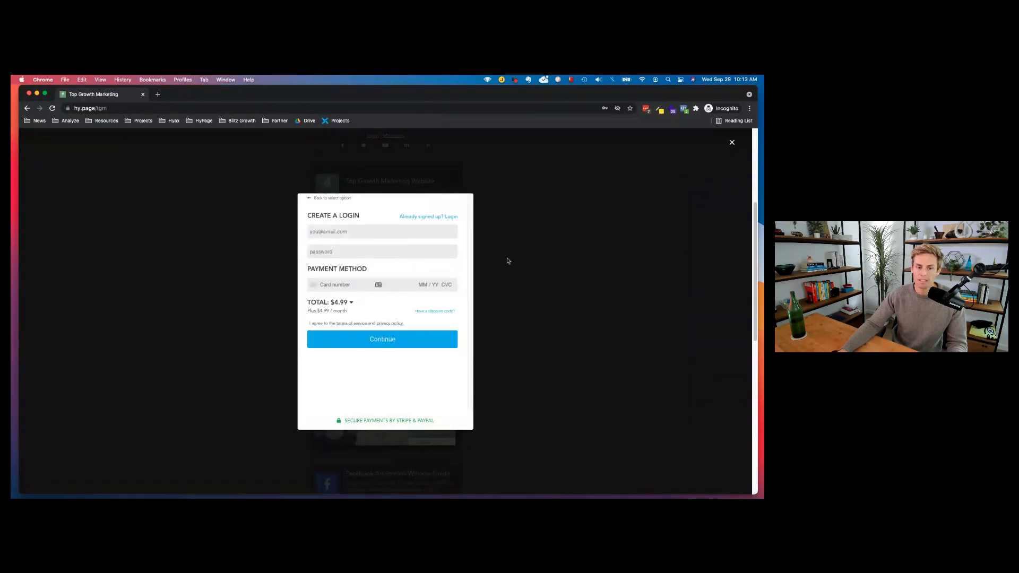
click(732, 142)
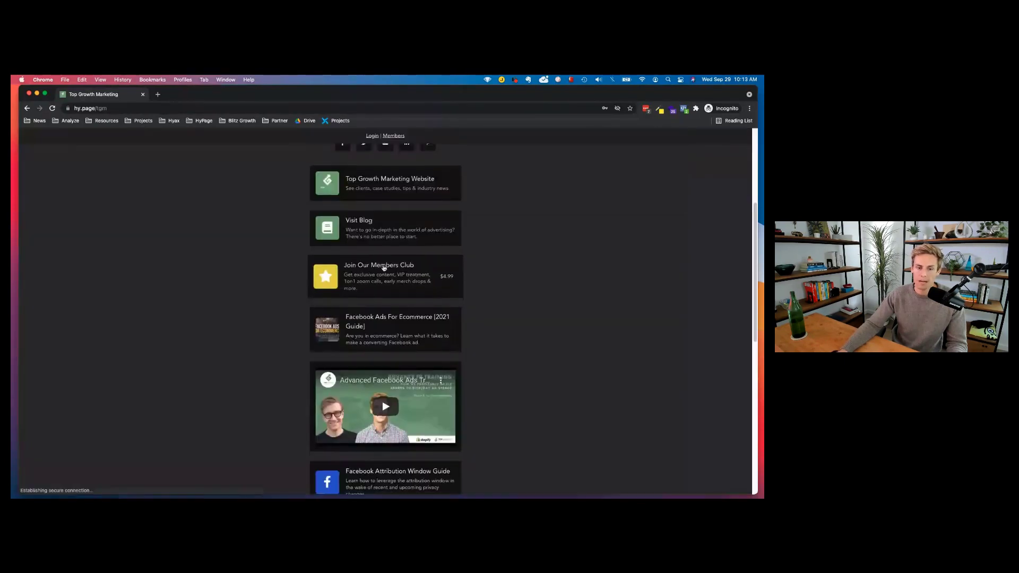
scroll(390, 263, down, 3)
scroll(397, 255, down, 2)
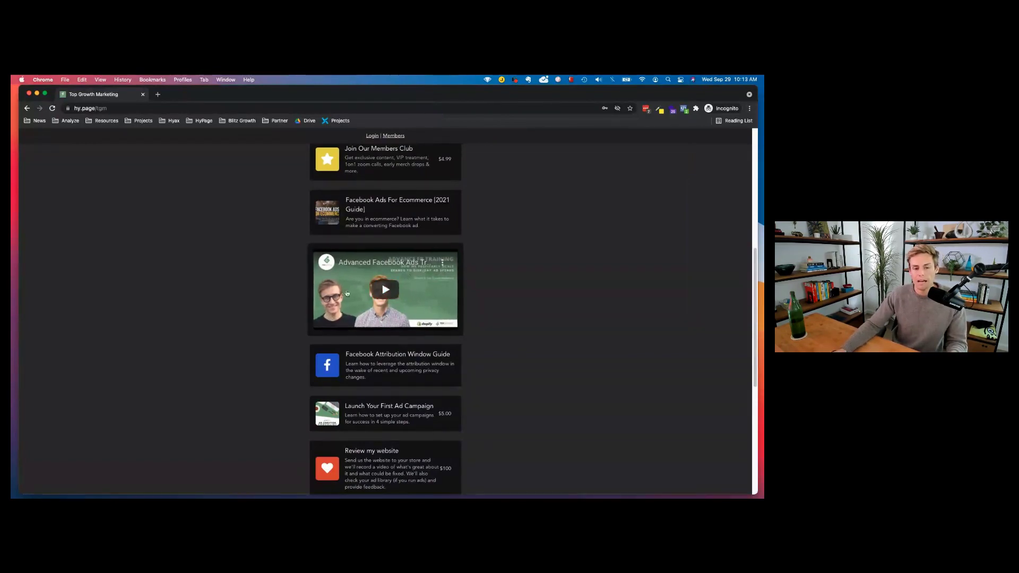
Preview the $5.00 Launch Your First Ad Campaign checkout, then close it.
scroll(437, 297, down, 3)
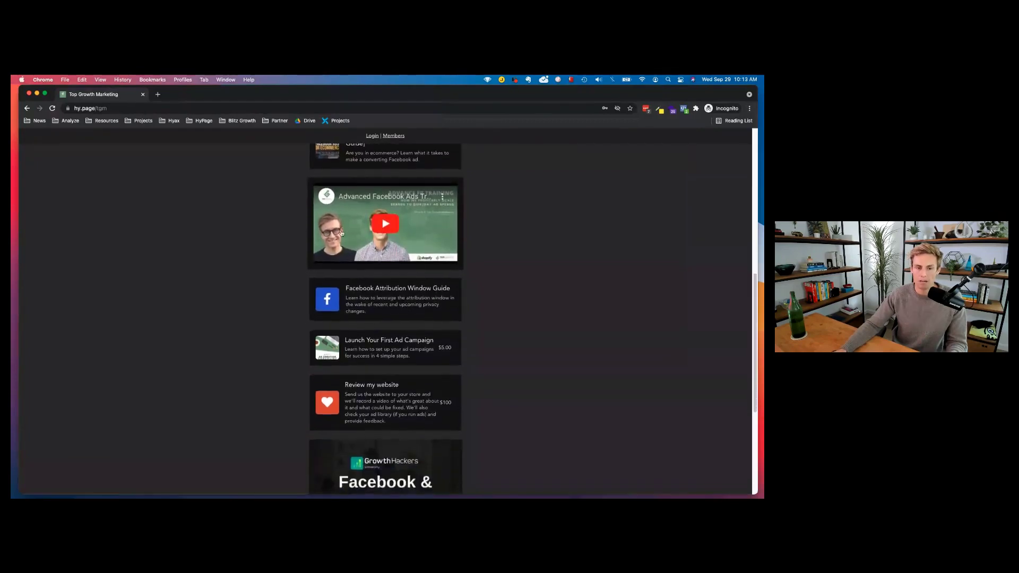
scroll(389, 255, down, 2)
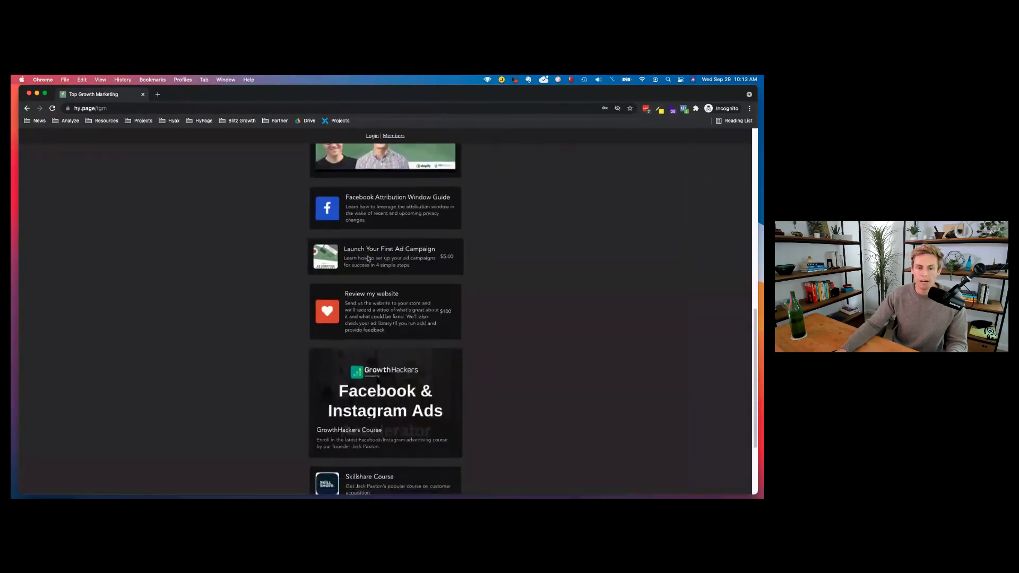
click(398, 258)
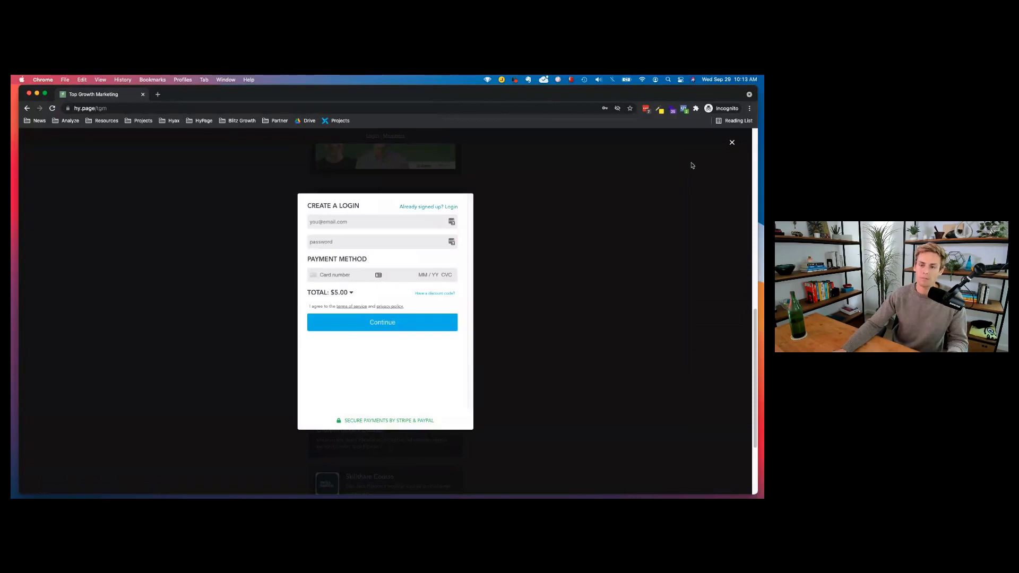
click(732, 143)
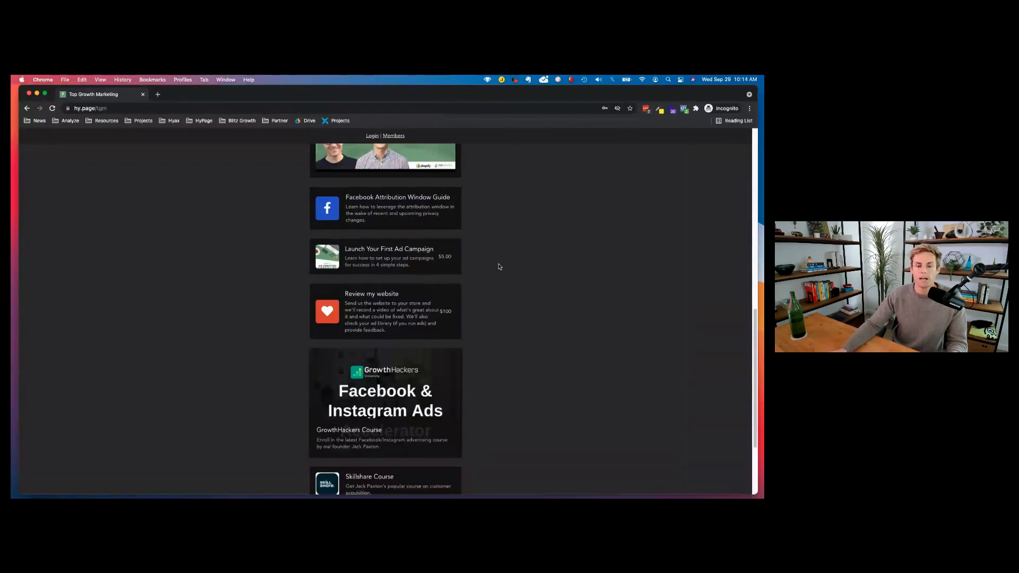
scroll(438, 273, down, 1)
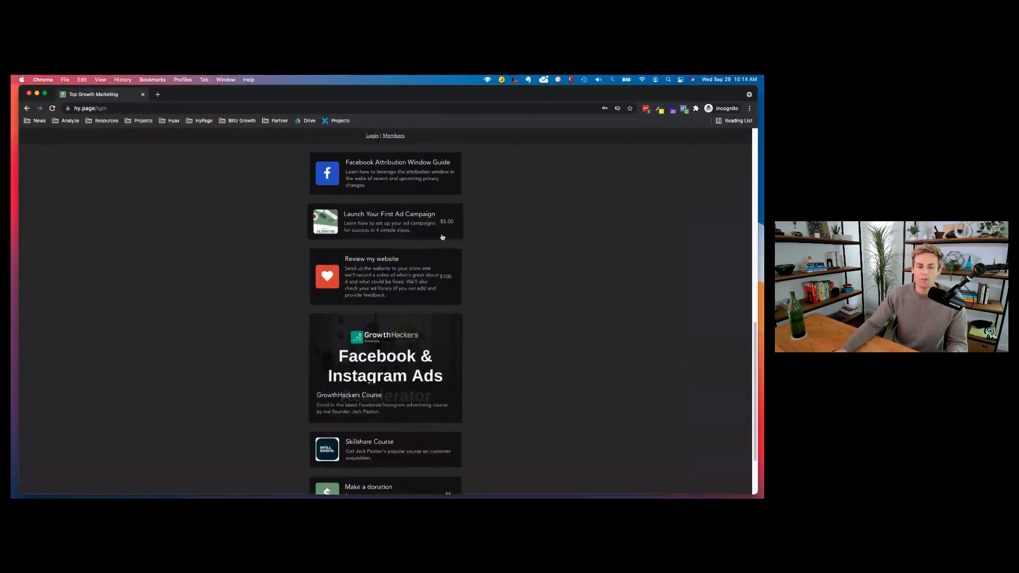
scroll(371, 254, down, 1)
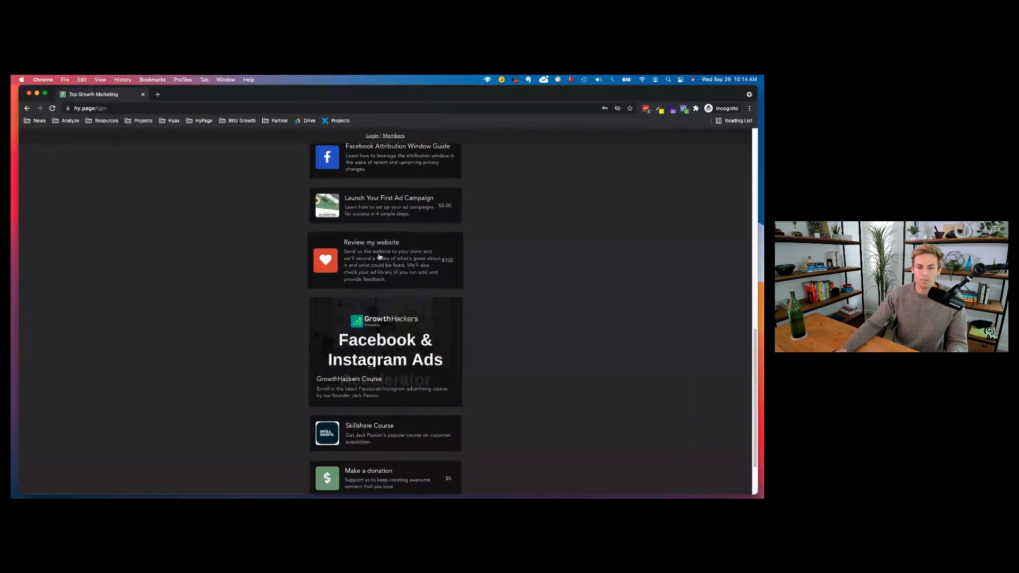
click(379, 256)
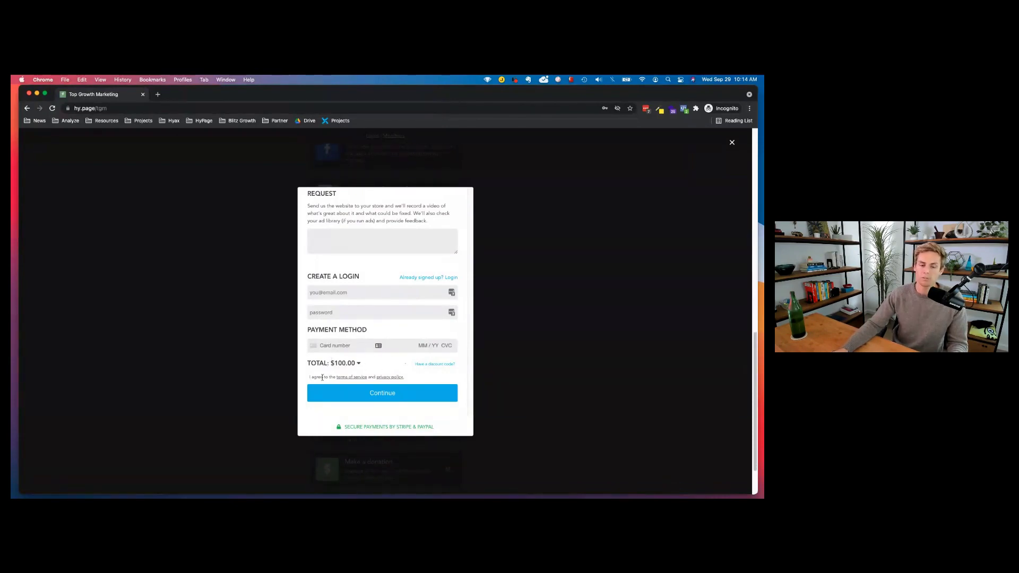
click(731, 144)
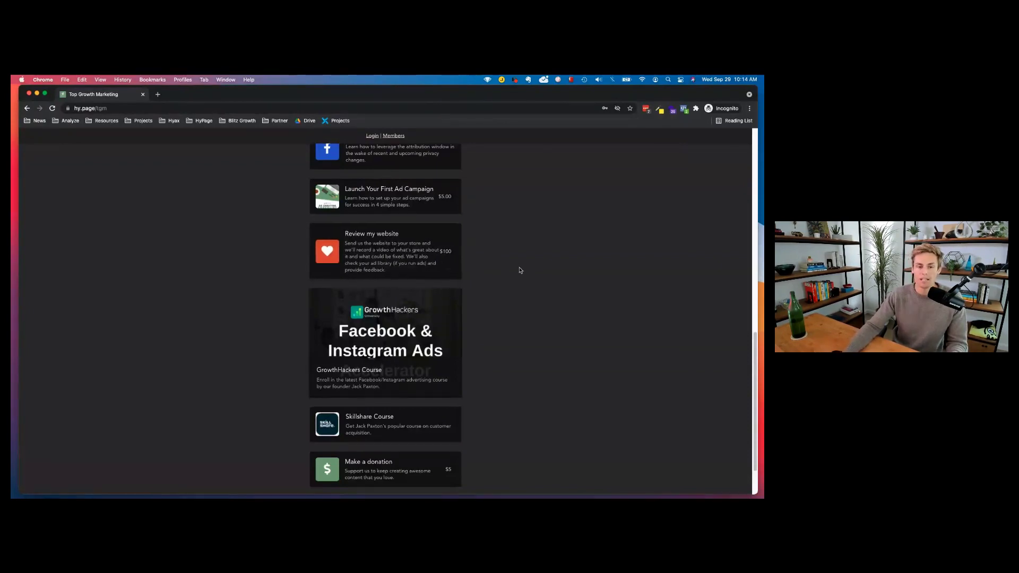
scroll(505, 302, down, 3)
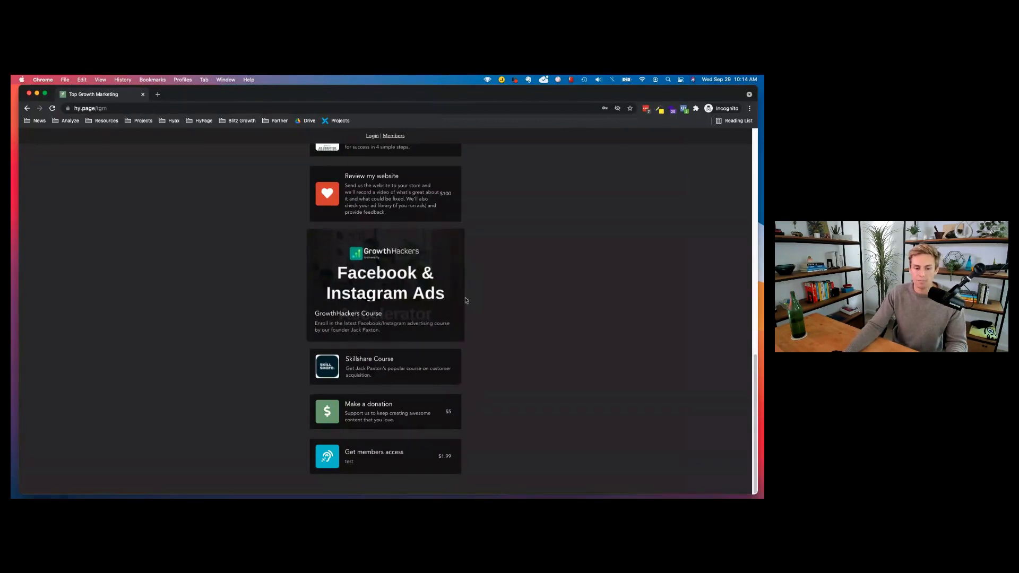
click(371, 419)
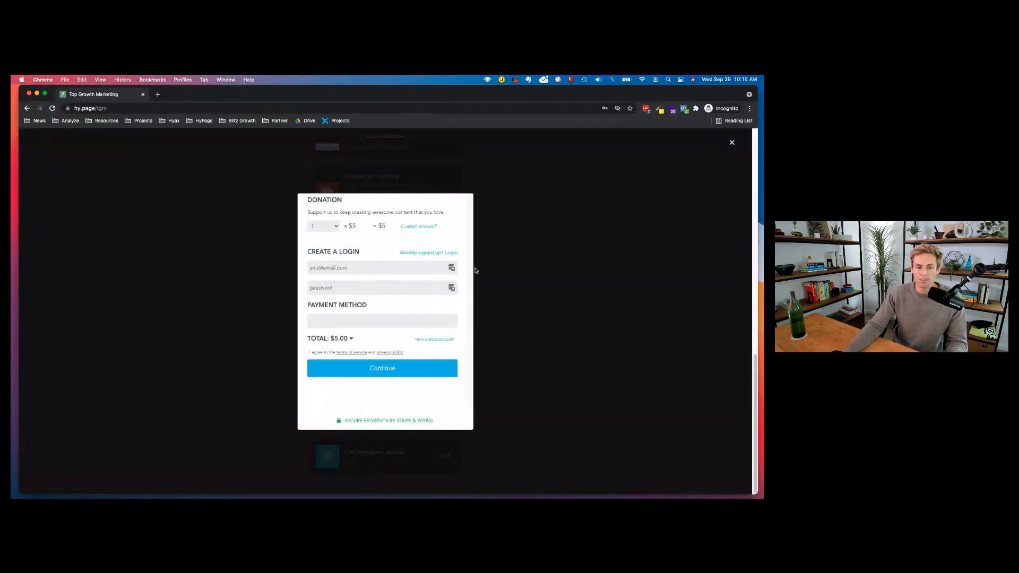
click(323, 227)
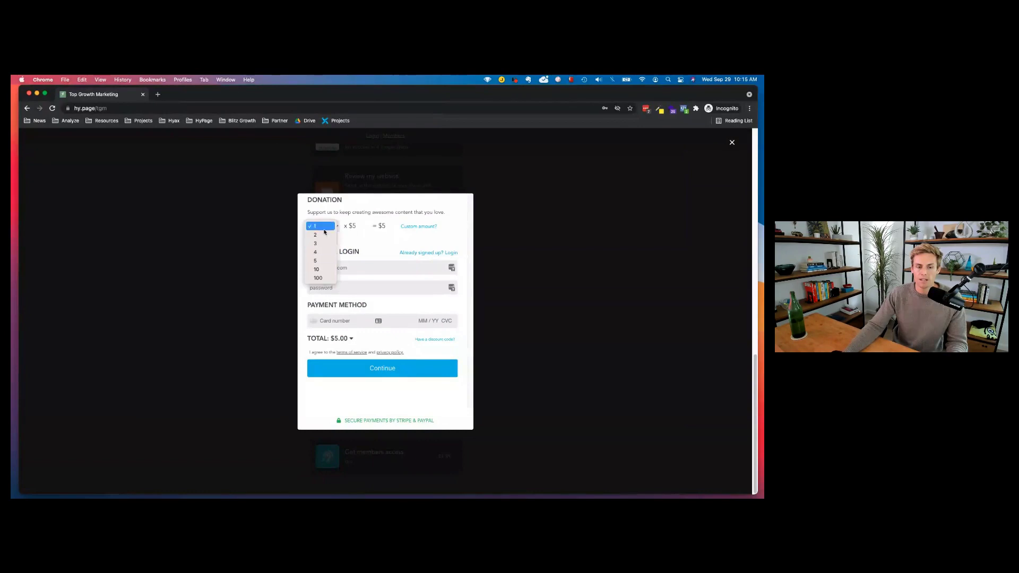
click(351, 229)
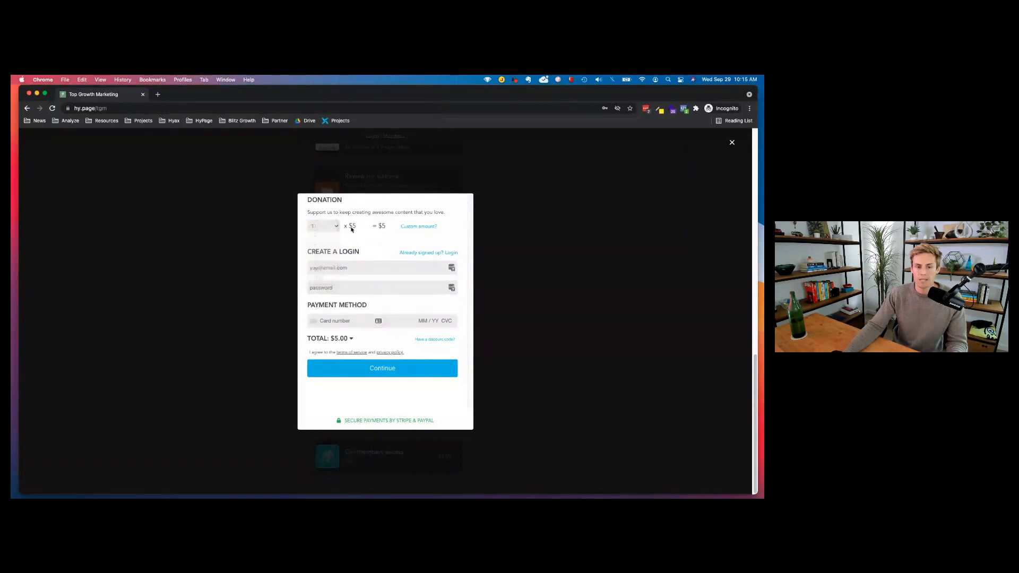
click(419, 227)
click(341, 226)
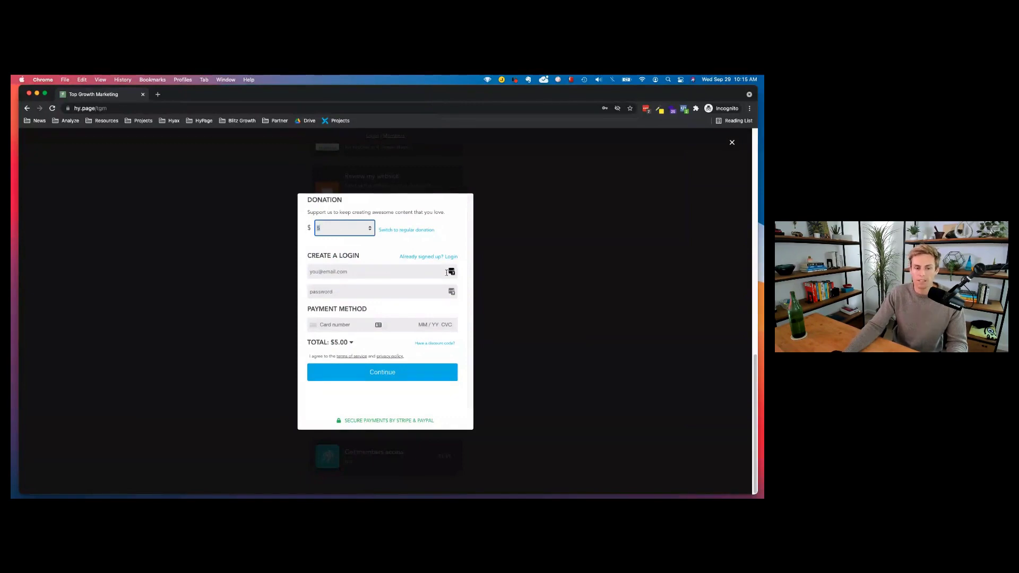
click(731, 144)
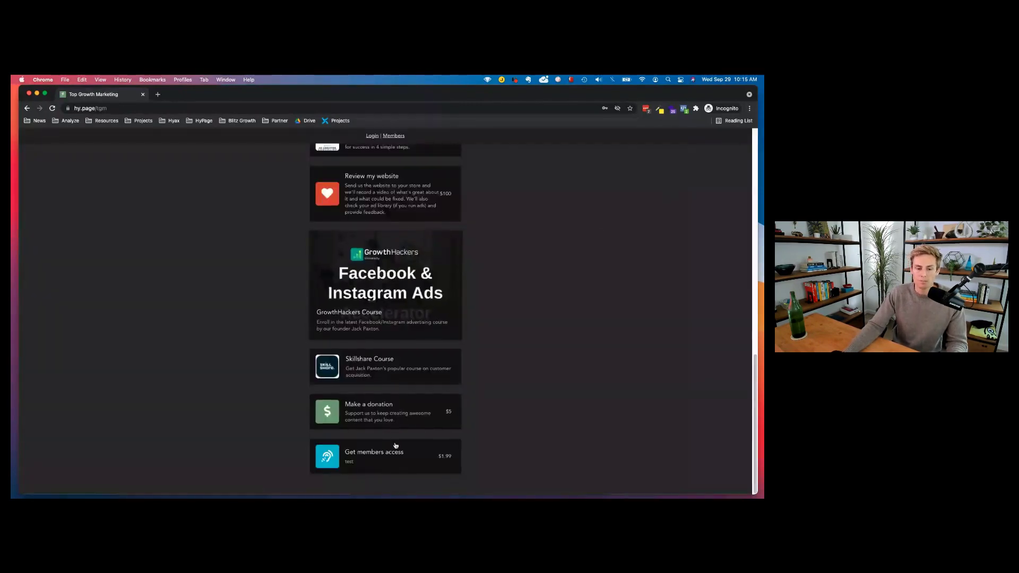
click(395, 457)
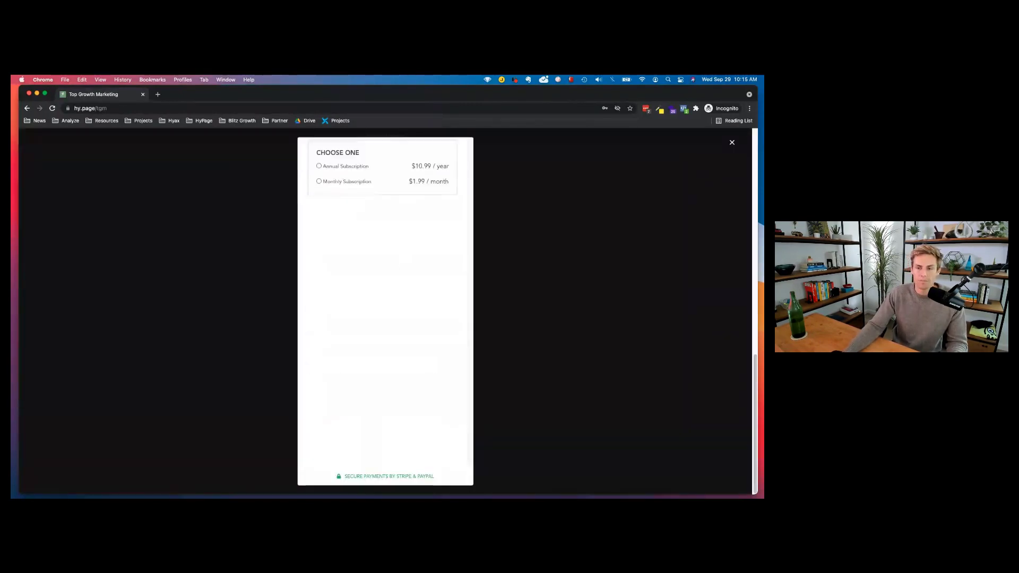
click(731, 144)
scroll(377, 334, up, 10)
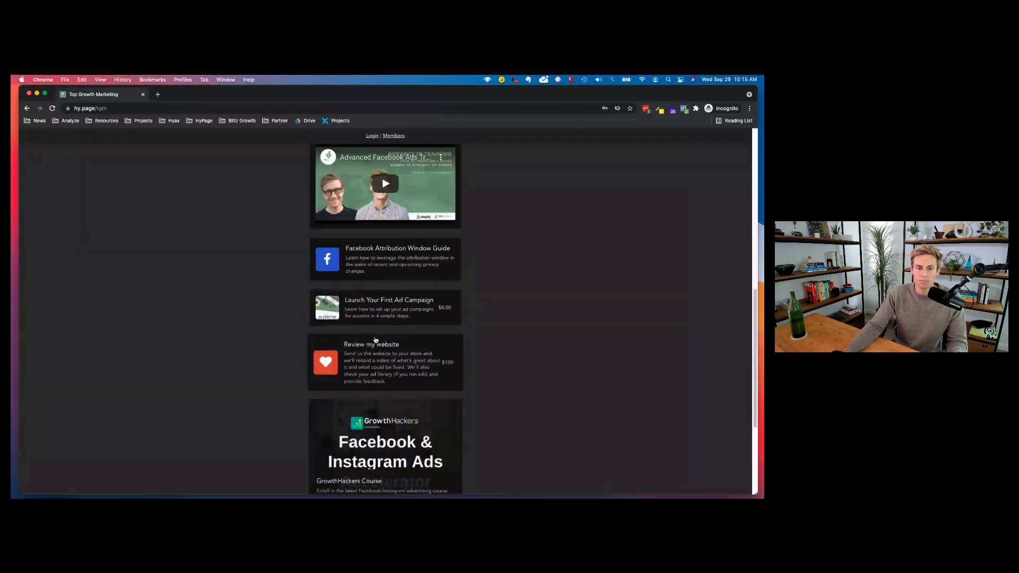
scroll(383, 324, up, 5)
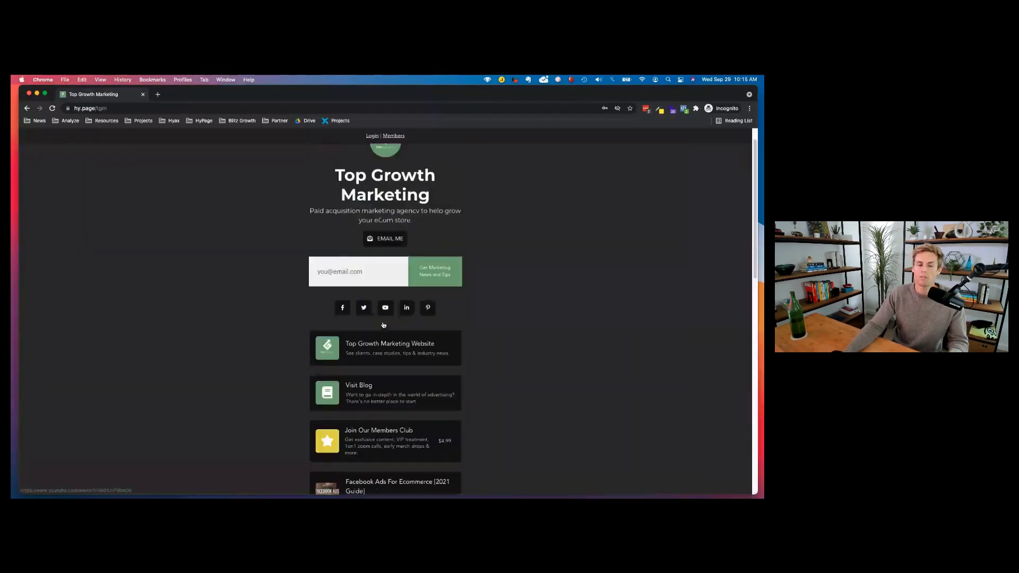
scroll(372, 376, down, 2)
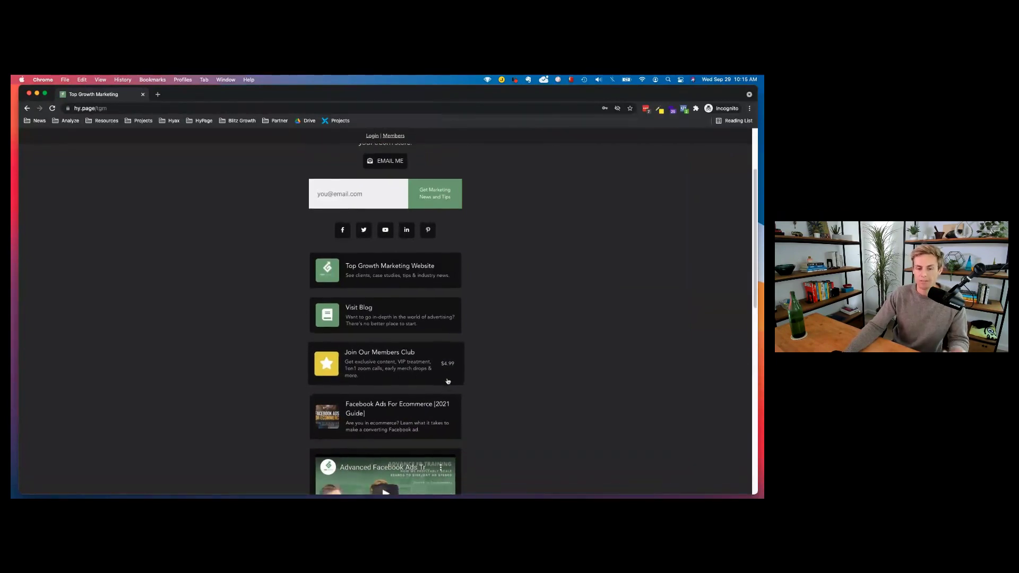
scroll(446, 346, up, 4)
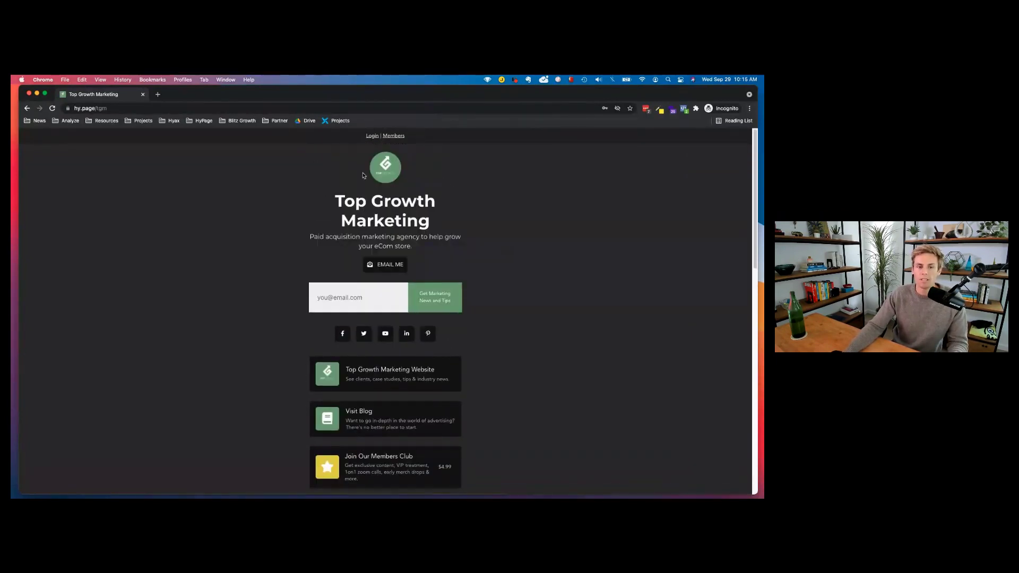
Log in as a member with the account e-mail and password, declining to save the password.
click(374, 137)
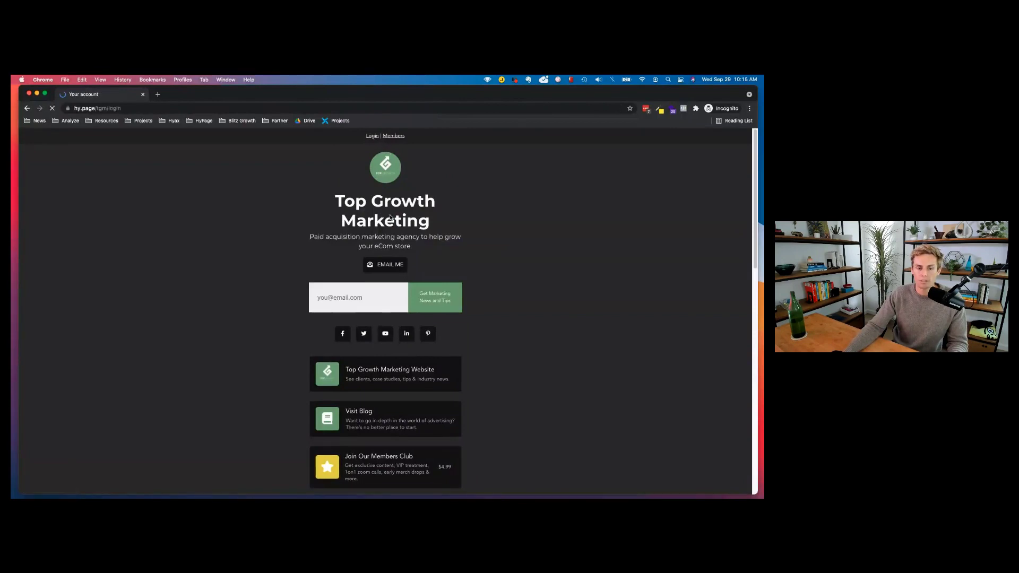
click(380, 236)
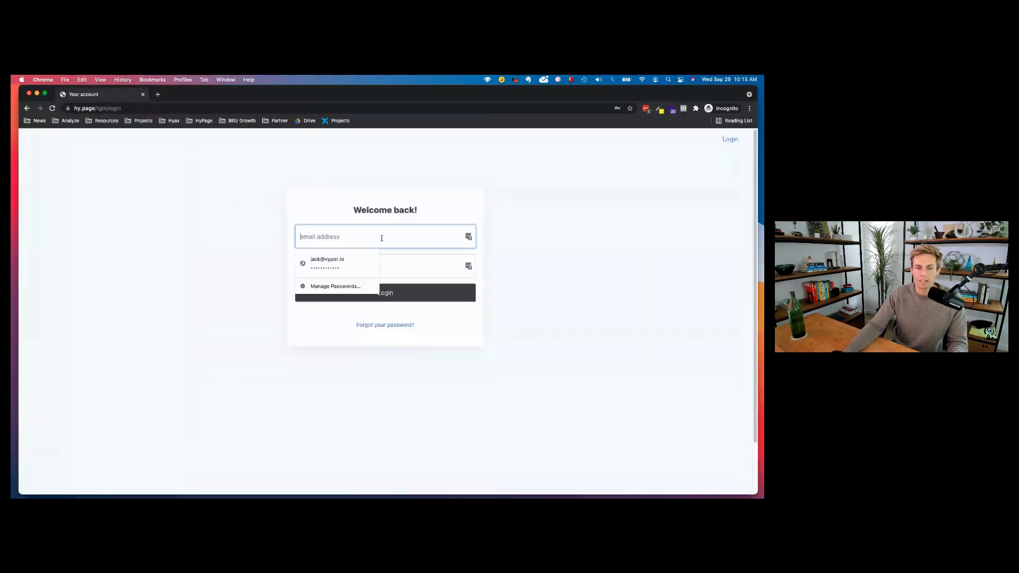
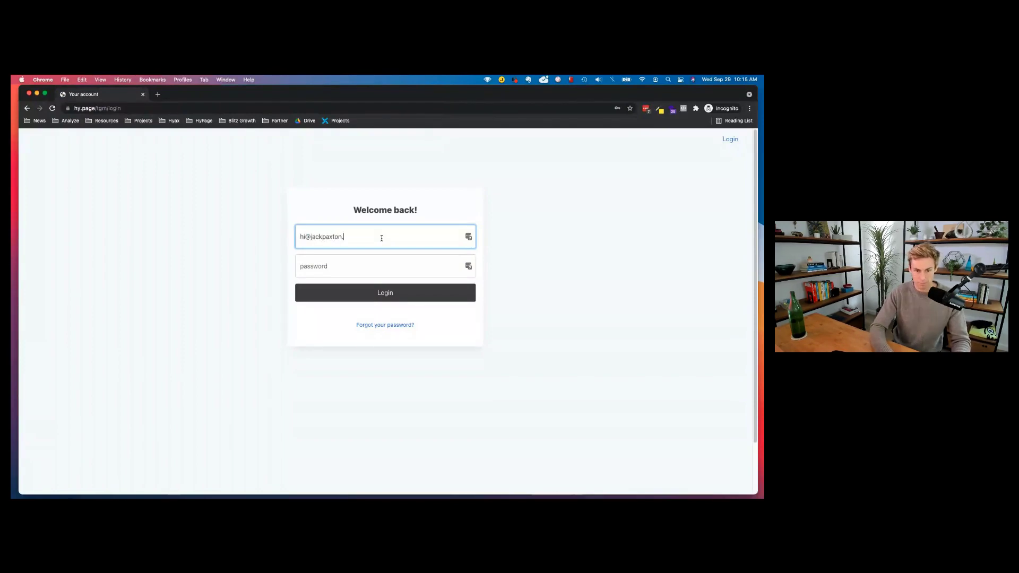
key(Tab)
text(•••)
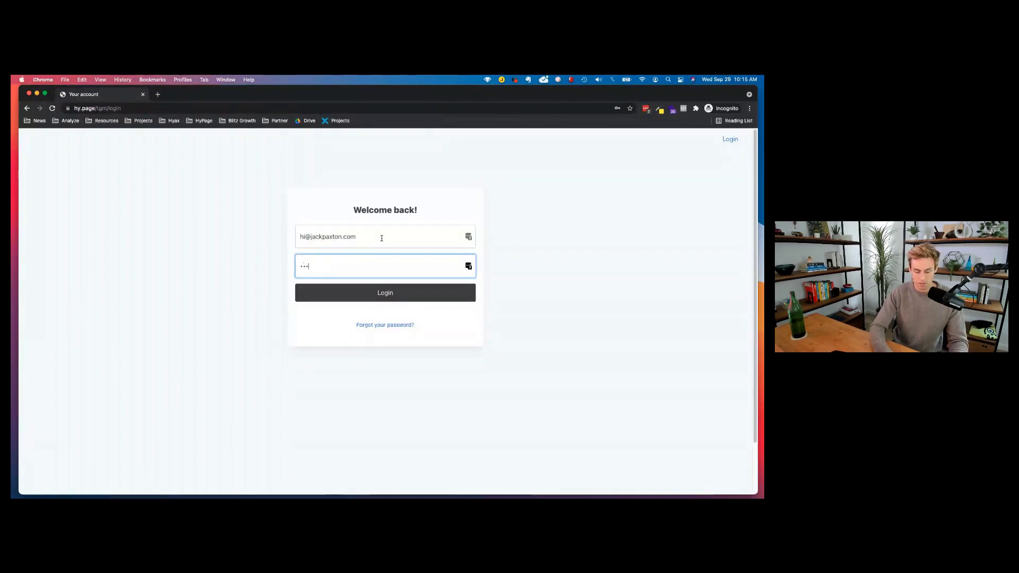
key(Return)
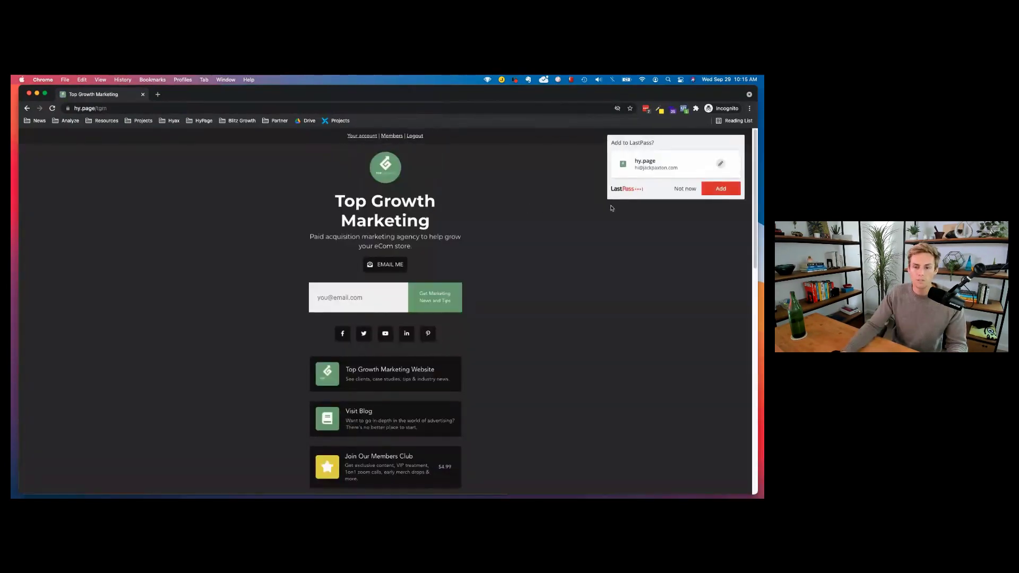
click(684, 188)
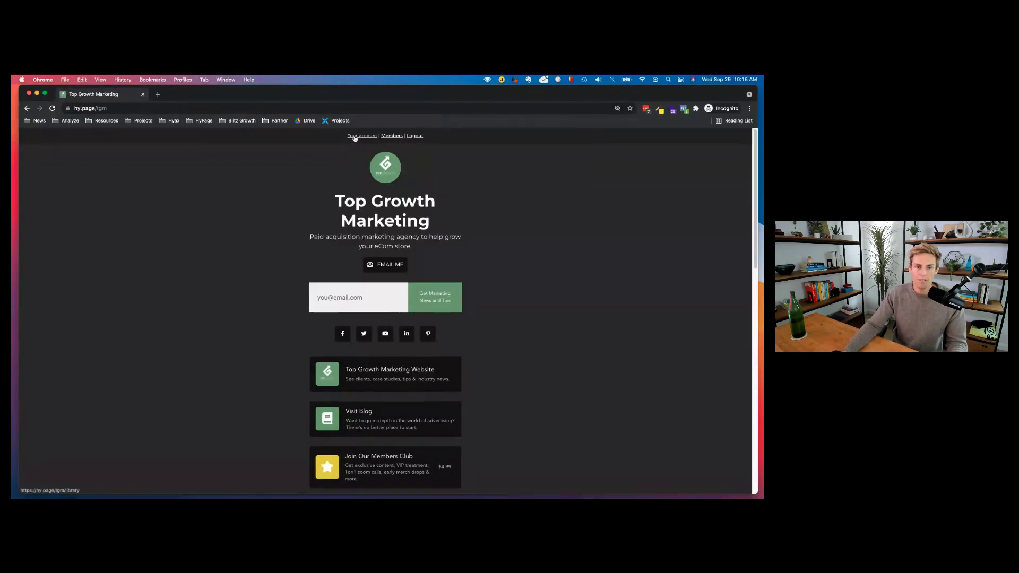
click(357, 136)
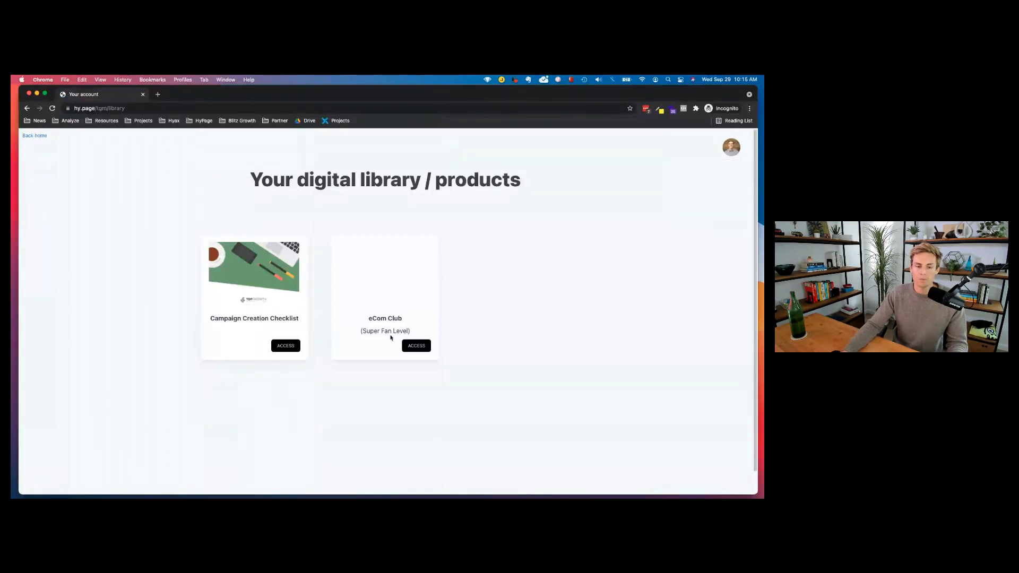
mouse_move(731, 148)
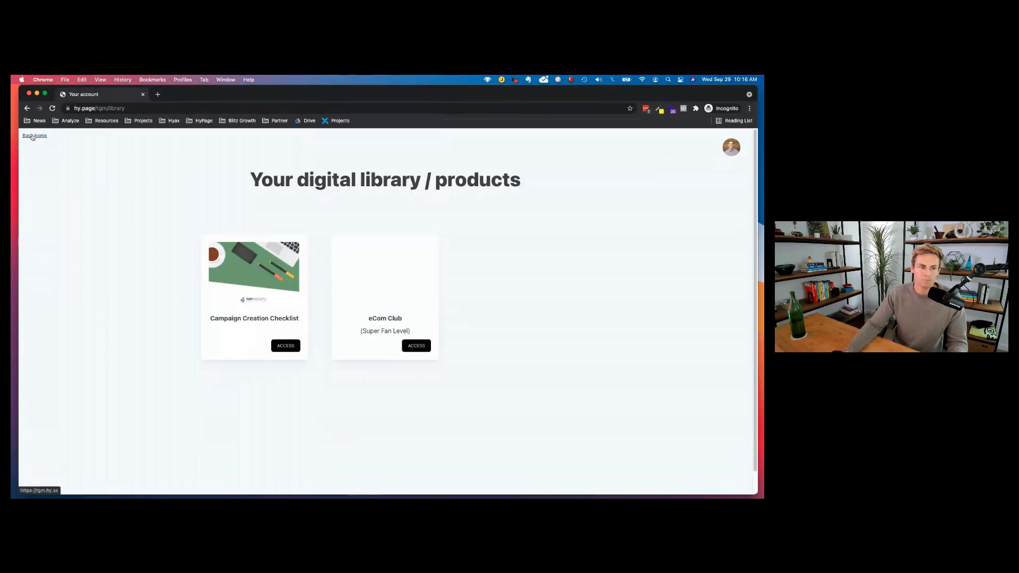
click(34, 136)
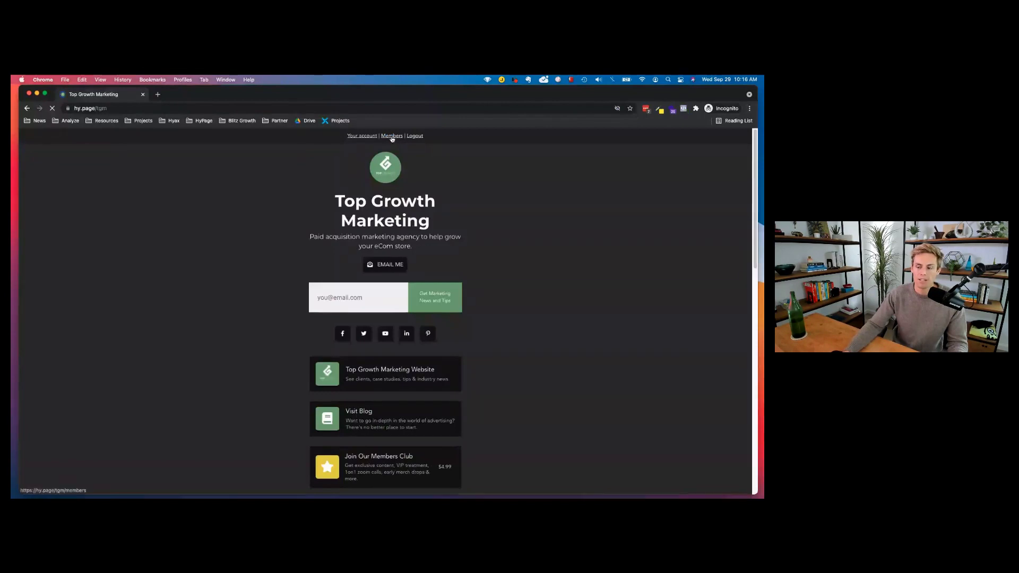
Open the eCom Club members area and scroll through its posts.
click(392, 135)
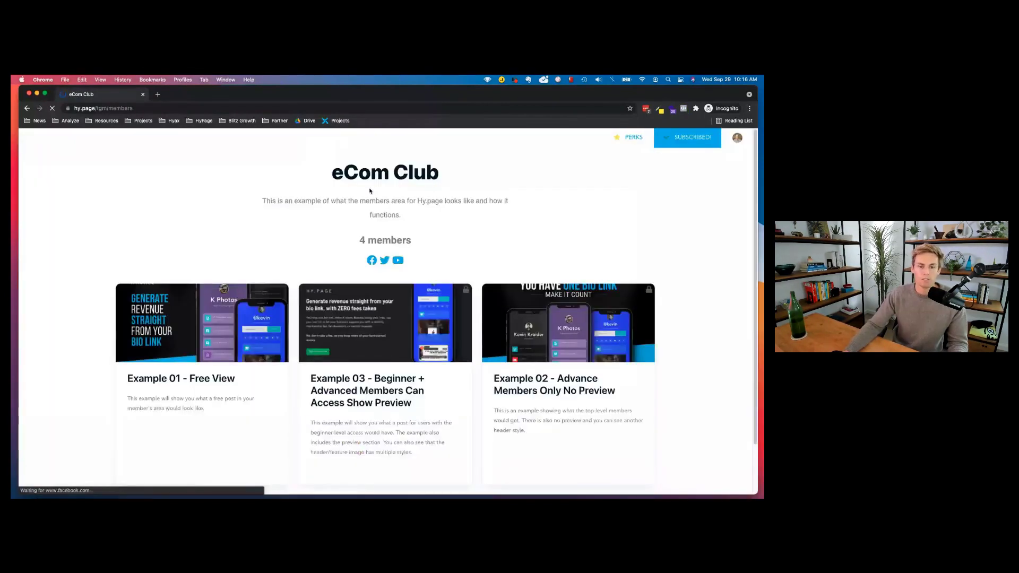
scroll(127, 352, down, 2)
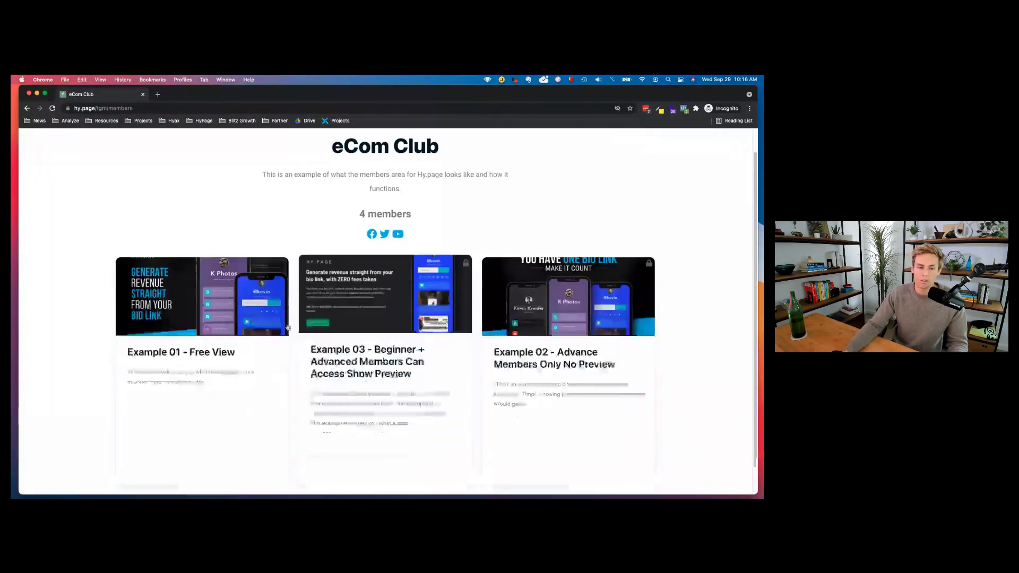
scroll(598, 257, up, 2)
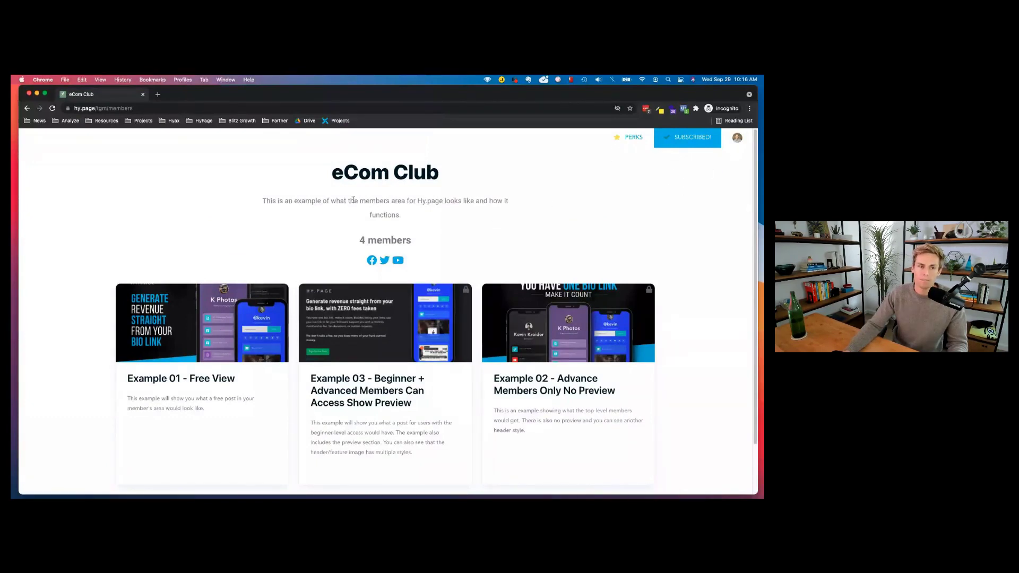
scroll(195, 238, down, 2)
Preview the Example 01 - Free View post, then return to all posts.
click(186, 321)
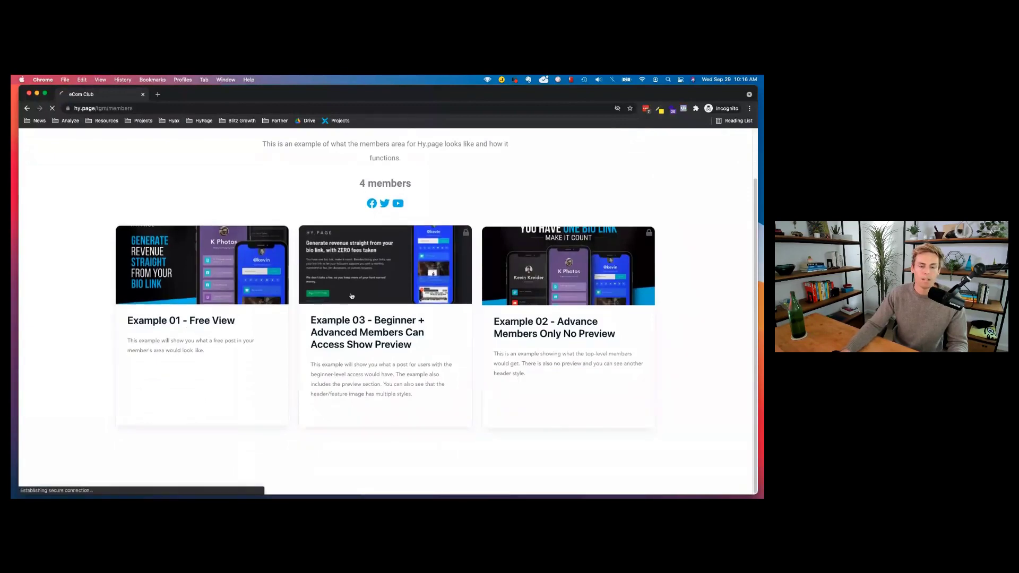
scroll(260, 266, down, 8)
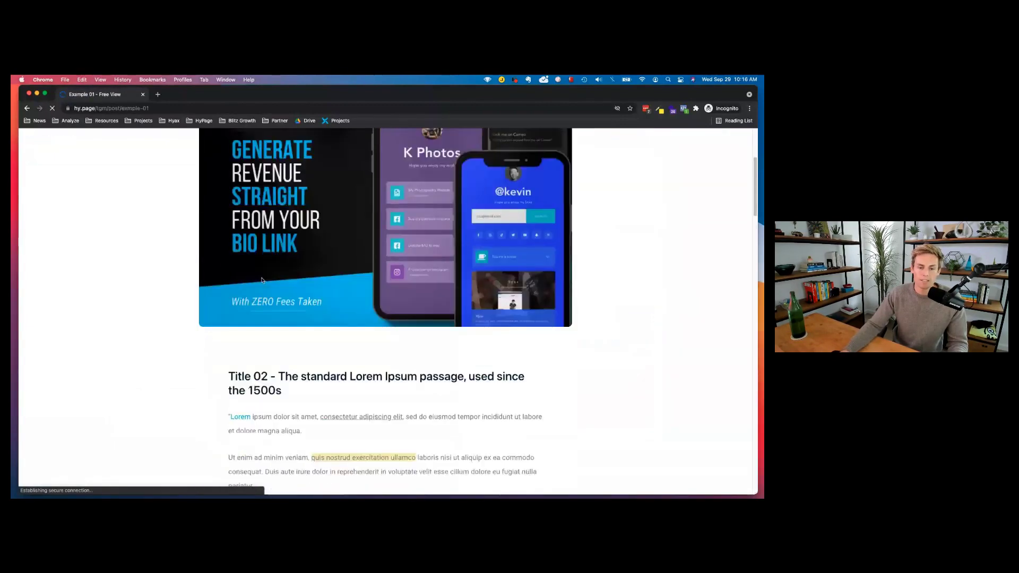
scroll(259, 282, down, 15)
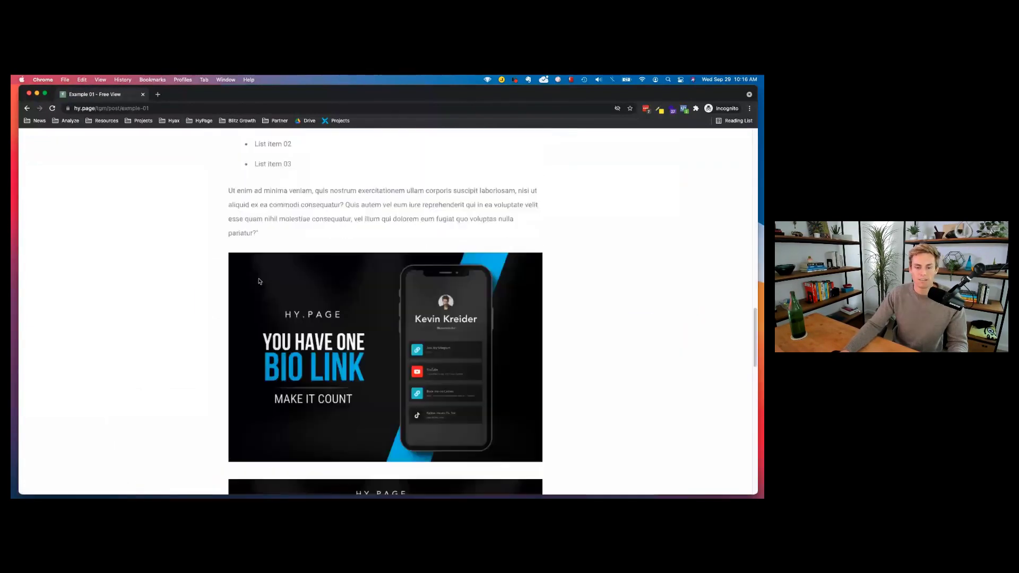
scroll(318, 283, down, 8)
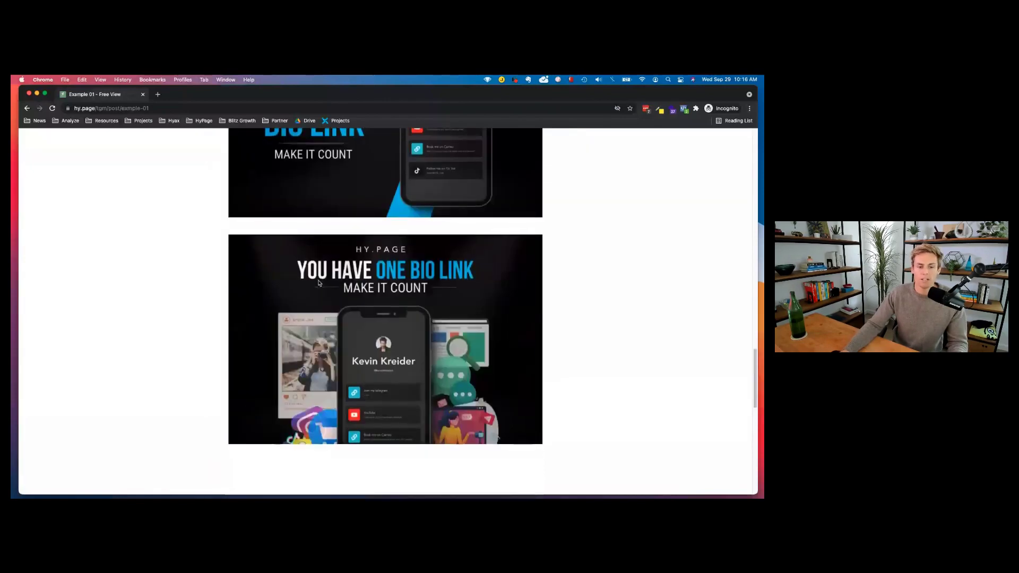
scroll(319, 283, down, 15)
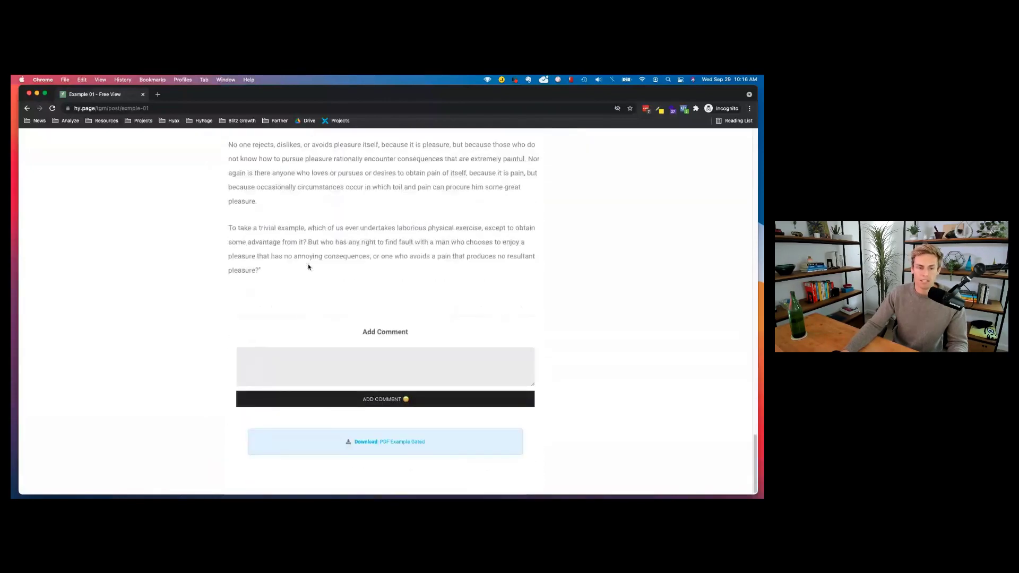
scroll(308, 267, up, 10)
scroll(309, 267, up, 10)
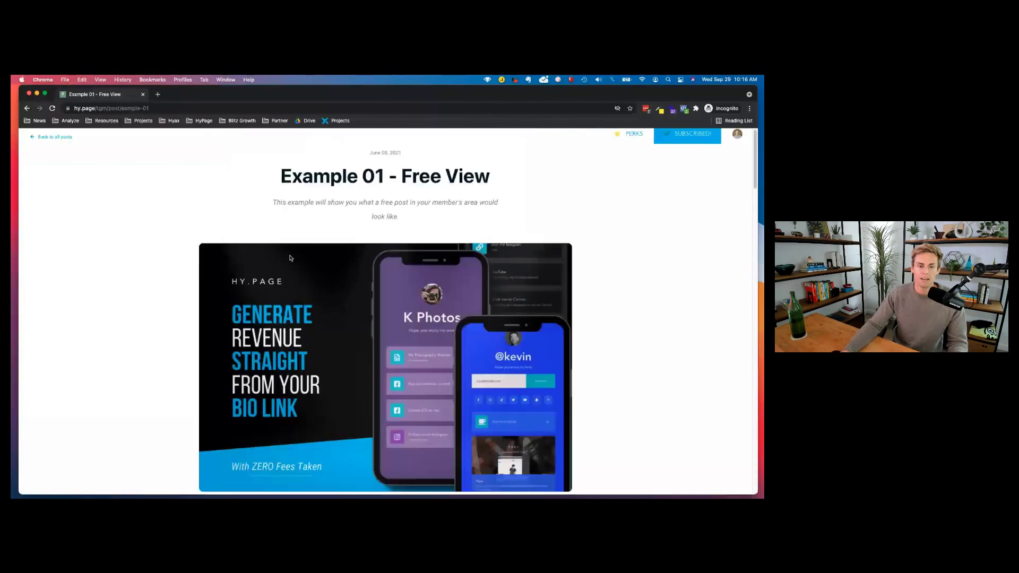
click(53, 137)
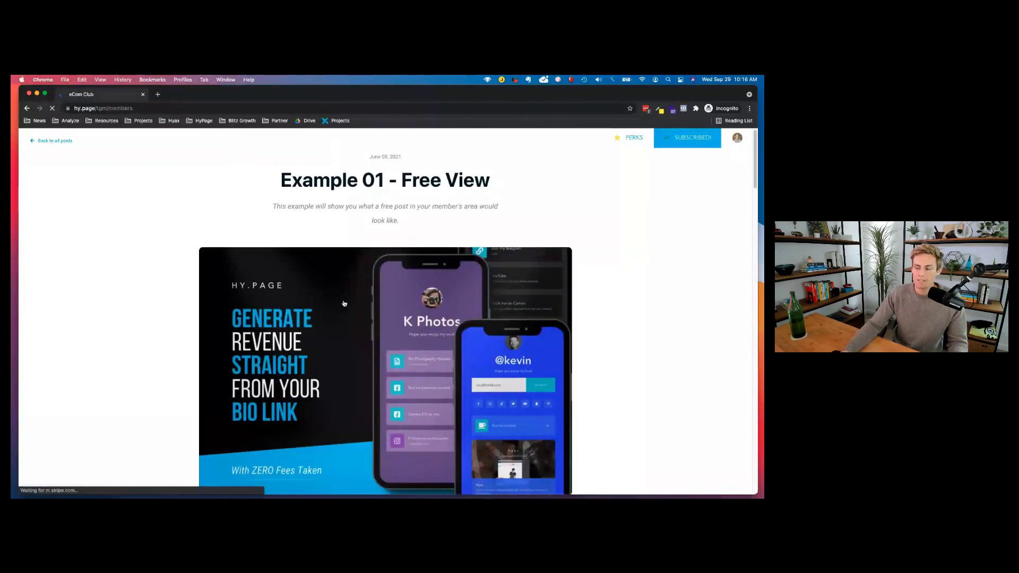
Preview the Example 03 post, then go back to the members area.
click(365, 302)
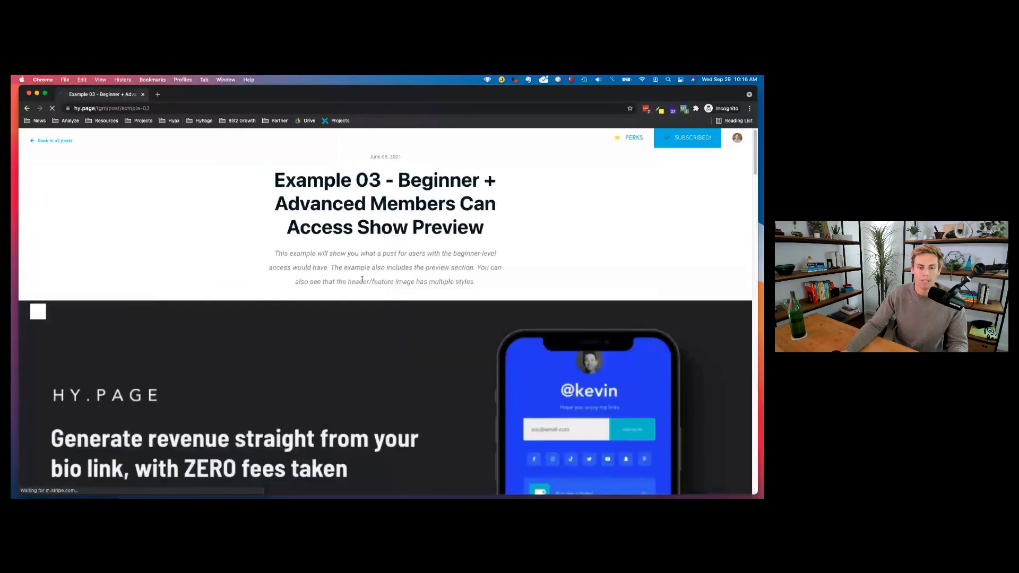
scroll(362, 280, down, 10)
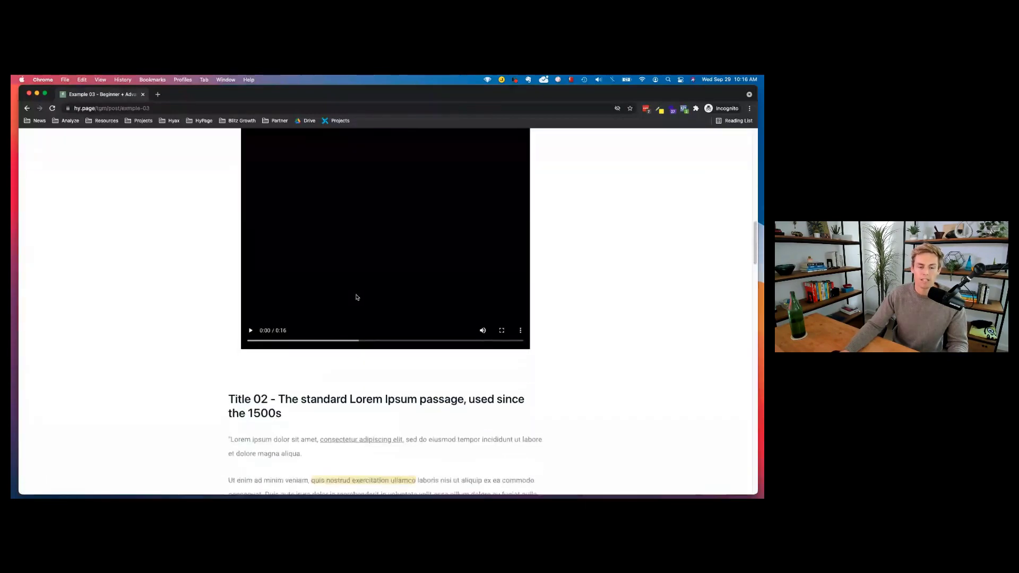
scroll(356, 297, down, 15)
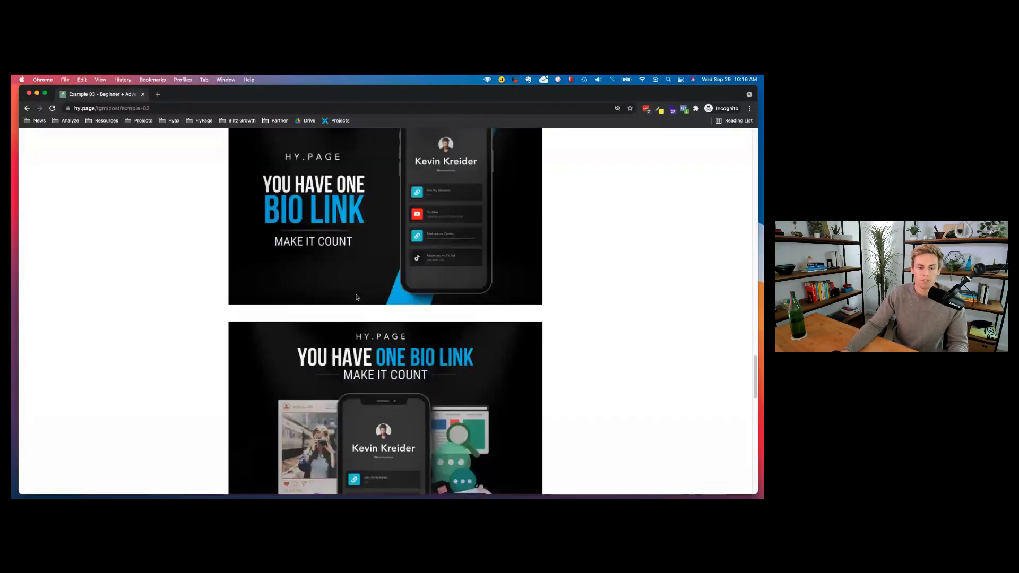
scroll(357, 297, down, 15)
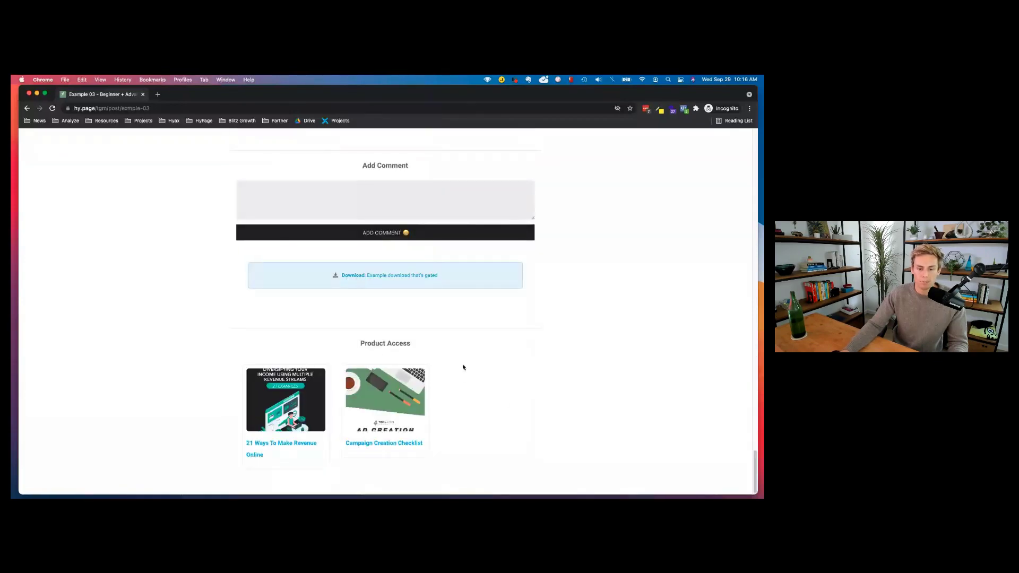
scroll(463, 367, up, 20)
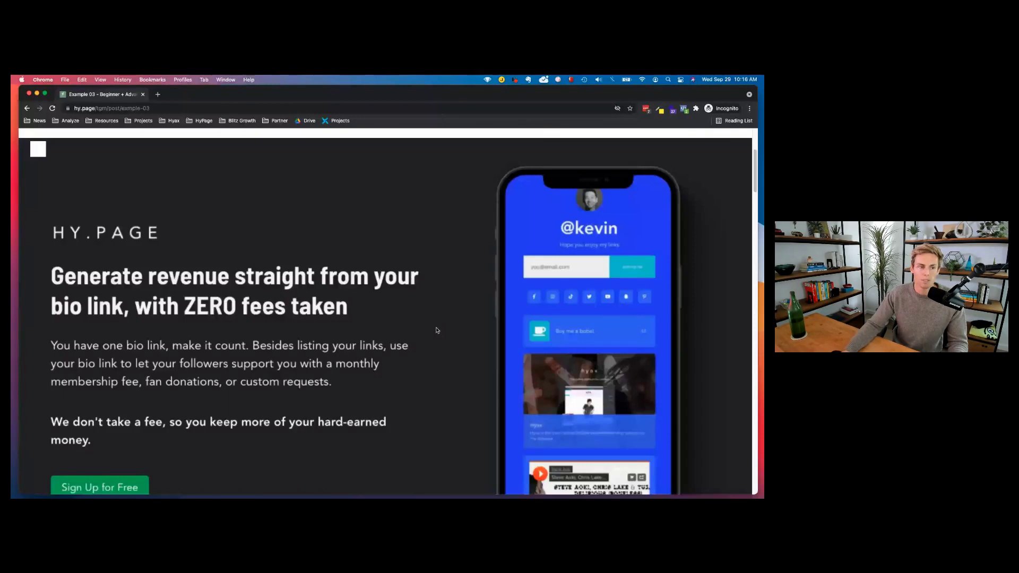
scroll(436, 329, up, 5)
key(super+bracketleft)
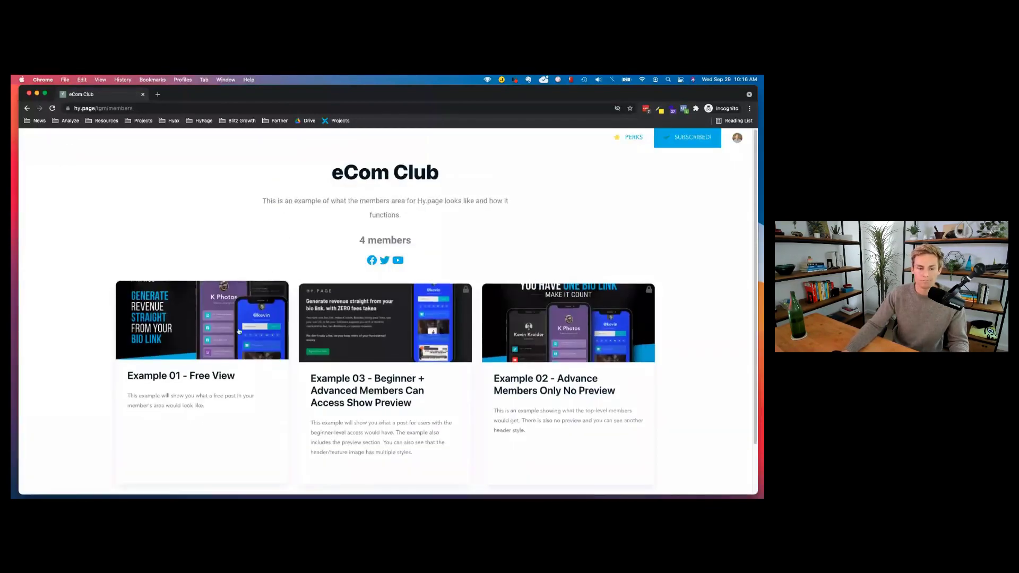
Copy the members page address and switch to the logged-out Chrome window.
scroll(500, 266, down, 2)
scroll(714, 205, up, 2)
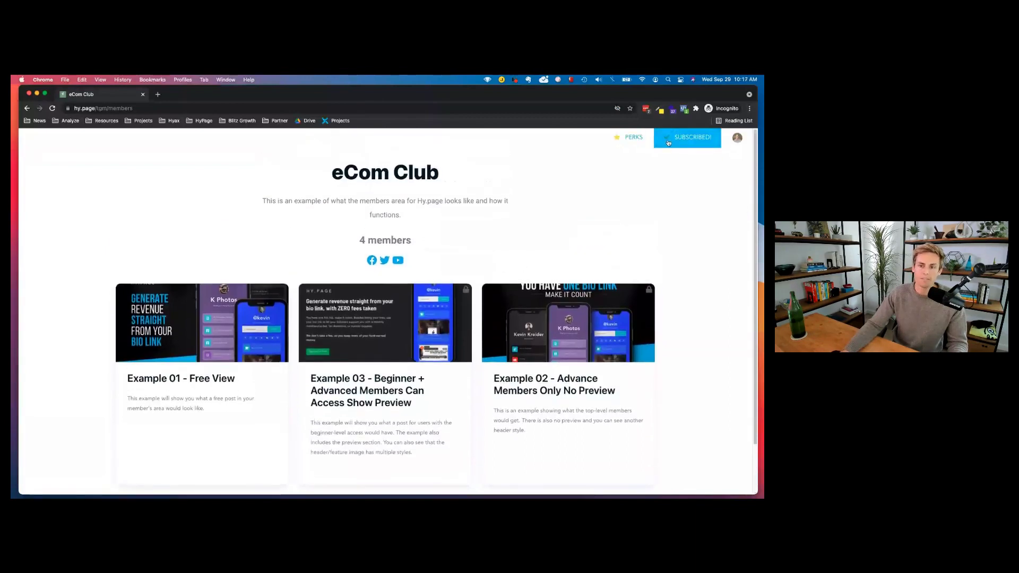
click(157, 109)
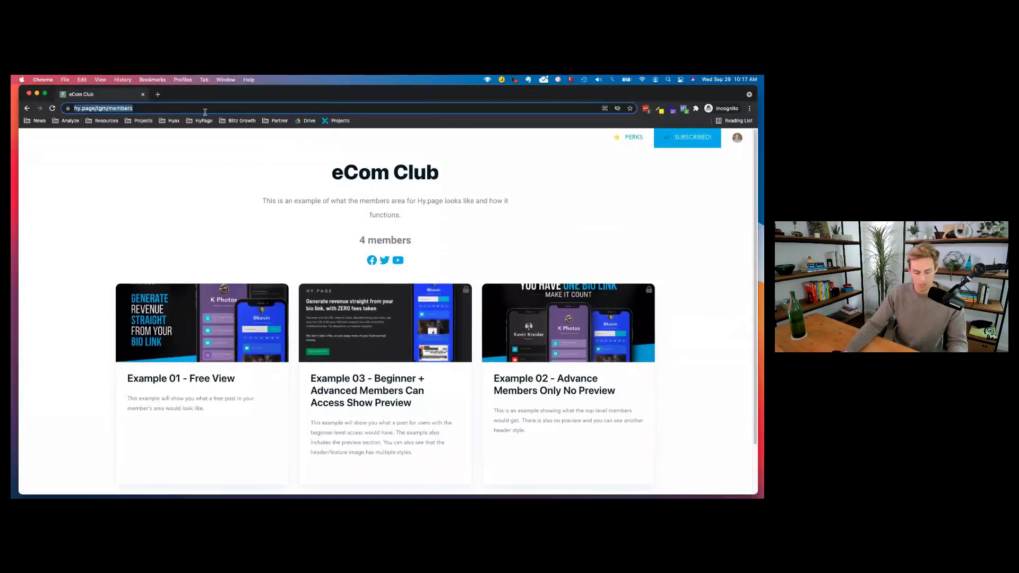
key(ctrl+Down)
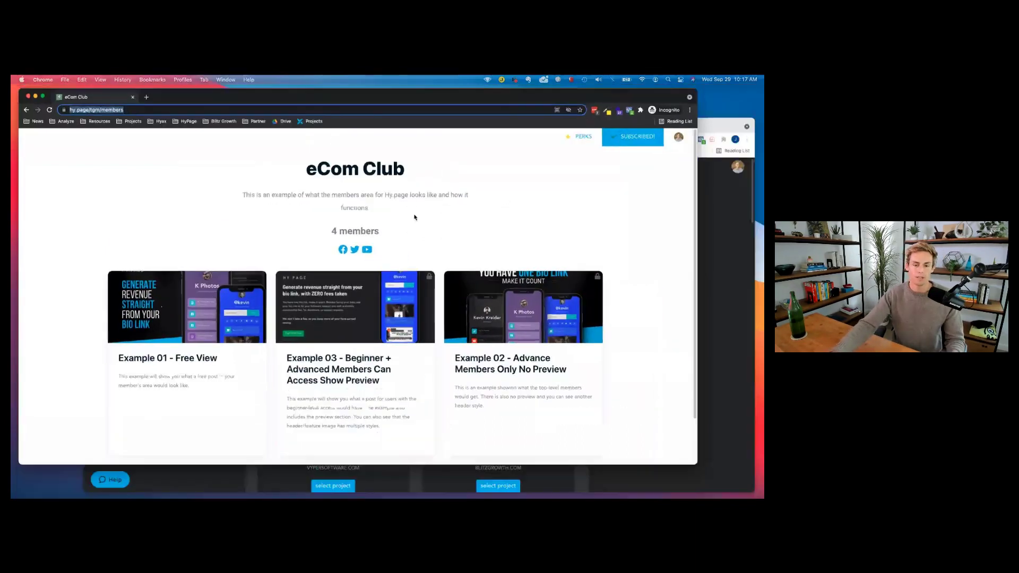
click(464, 314)
Load the members page in a new logged-out tab, view it, then close the tab.
key(super+t)
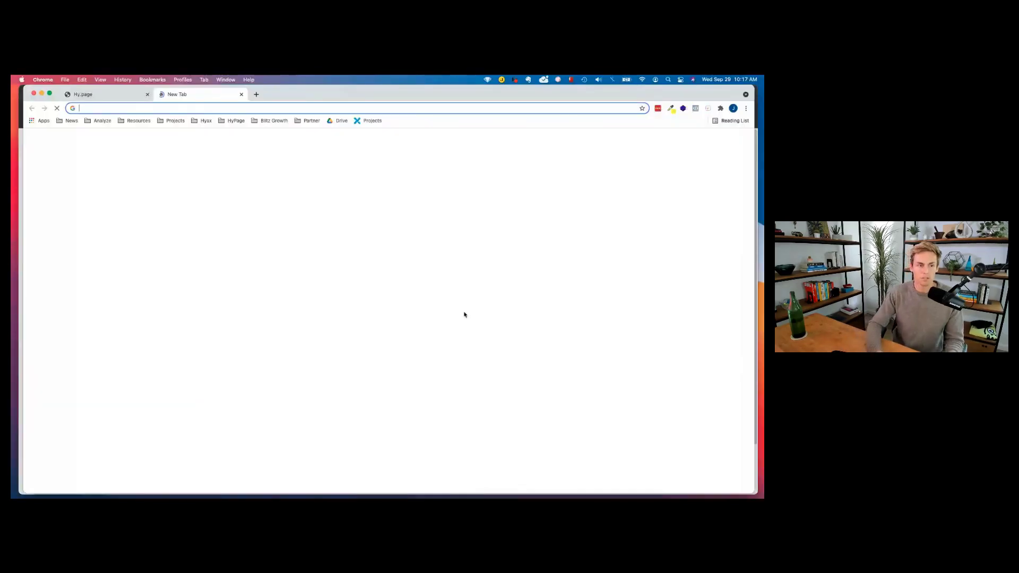
key(Return)
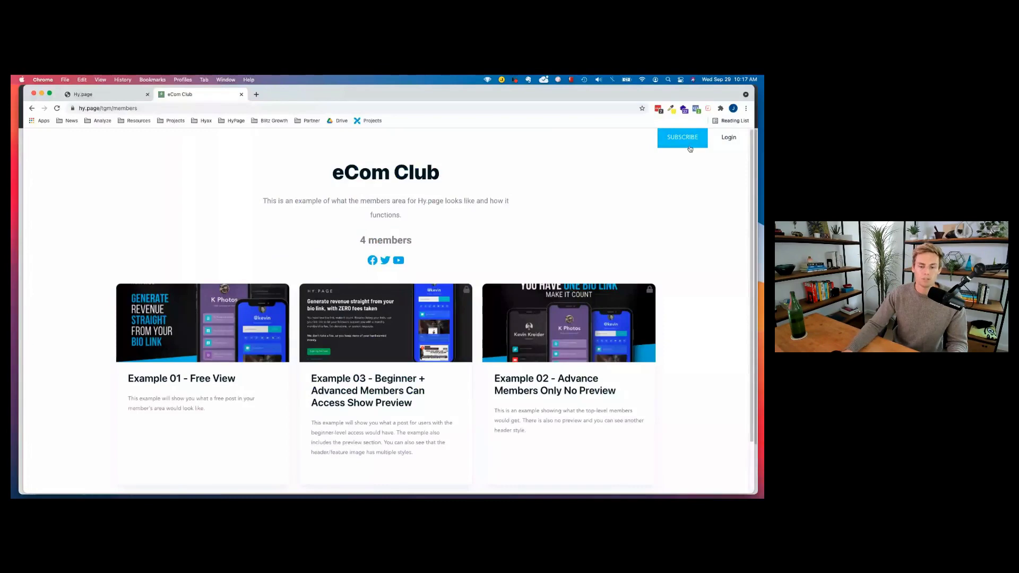
scroll(689, 148, down, 2)
scroll(738, 130, up, 2)
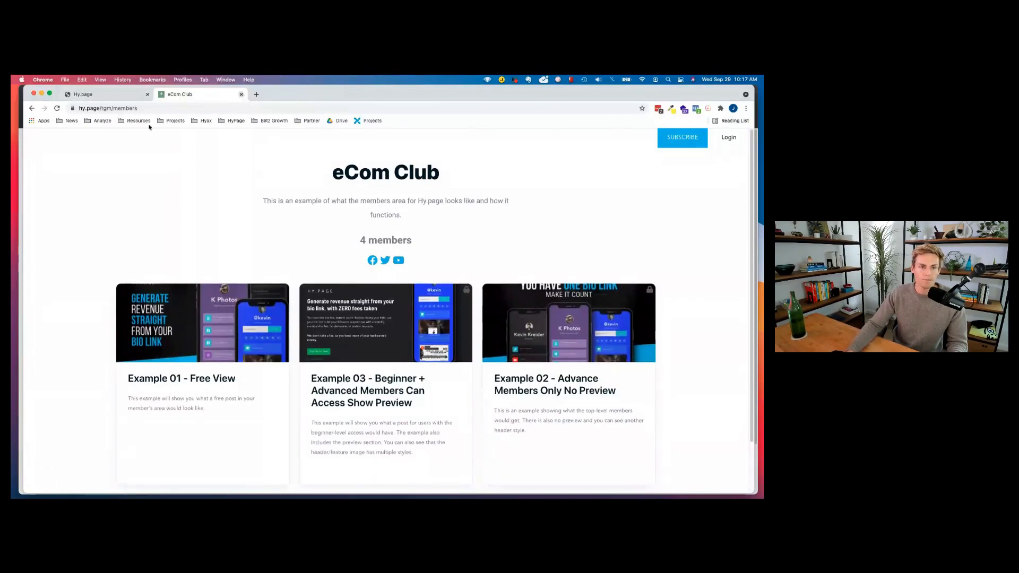
key(super+w)
scroll(492, 242, down, 1)
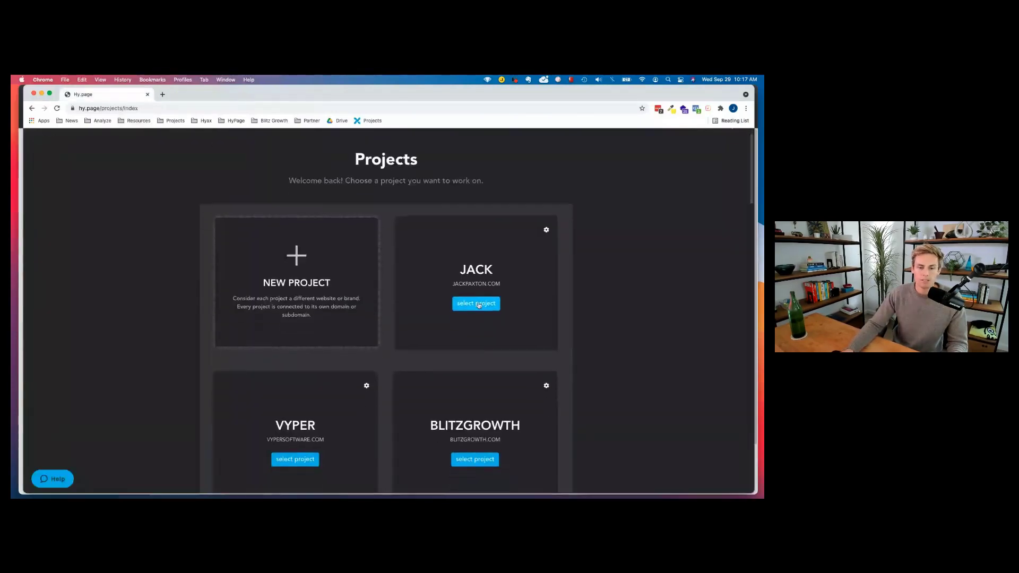
View JACK's dashboard, go back to the projects list, and reopen the JACK project.
click(492, 242)
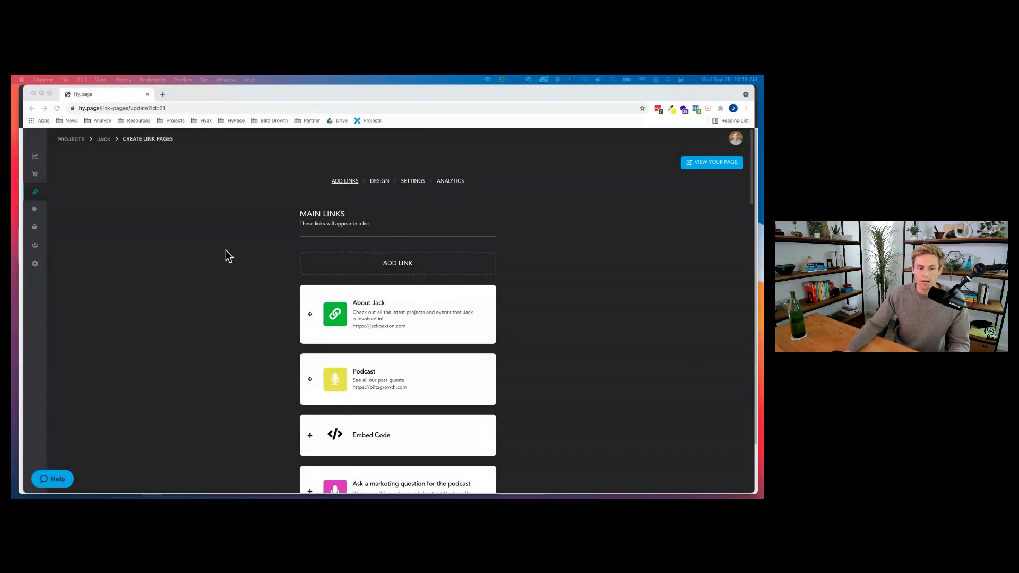
click(276, 244)
click(104, 140)
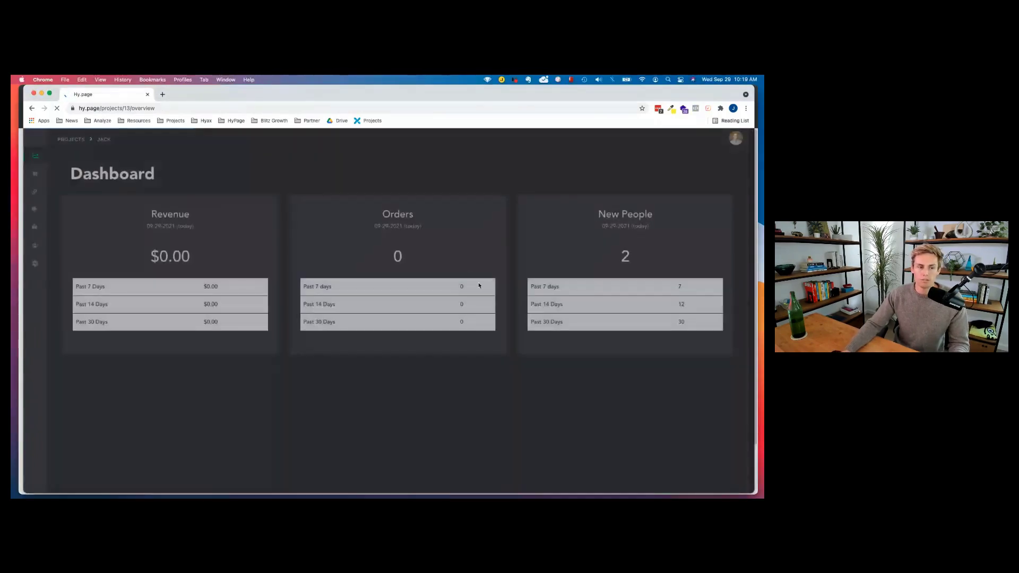
click(69, 140)
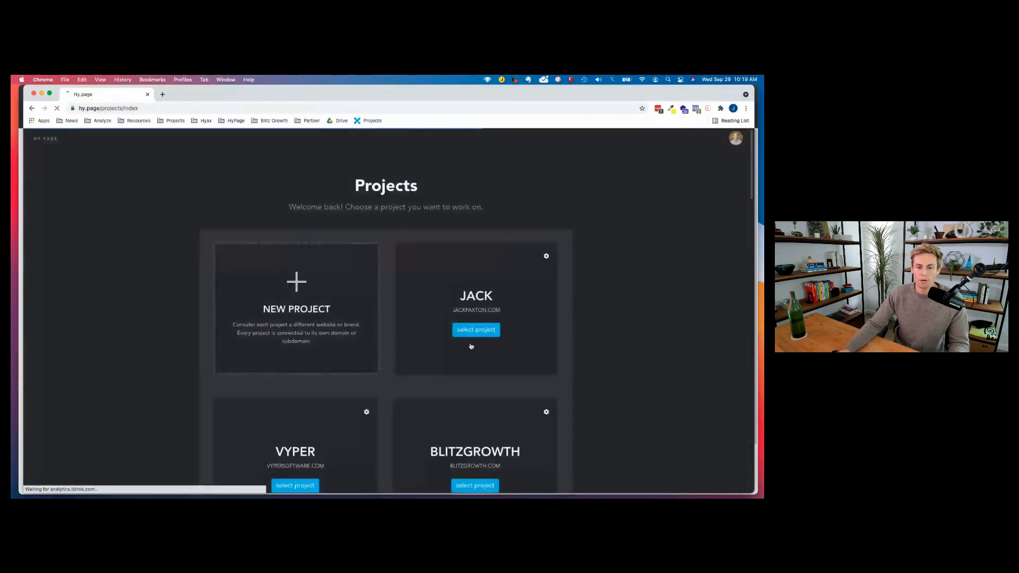
scroll(471, 347, down, 2)
scroll(520, 330, up, 2)
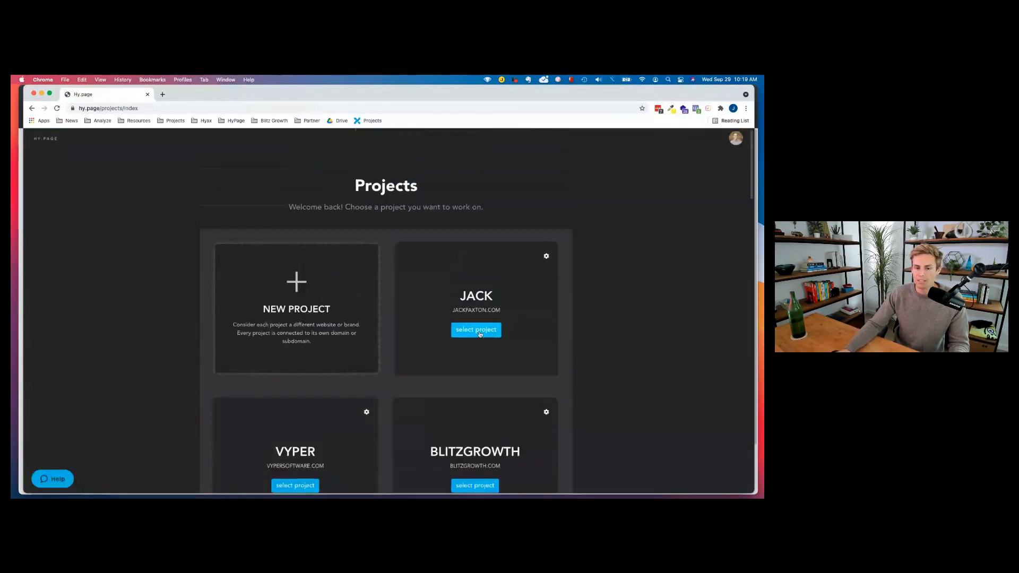
click(480, 334)
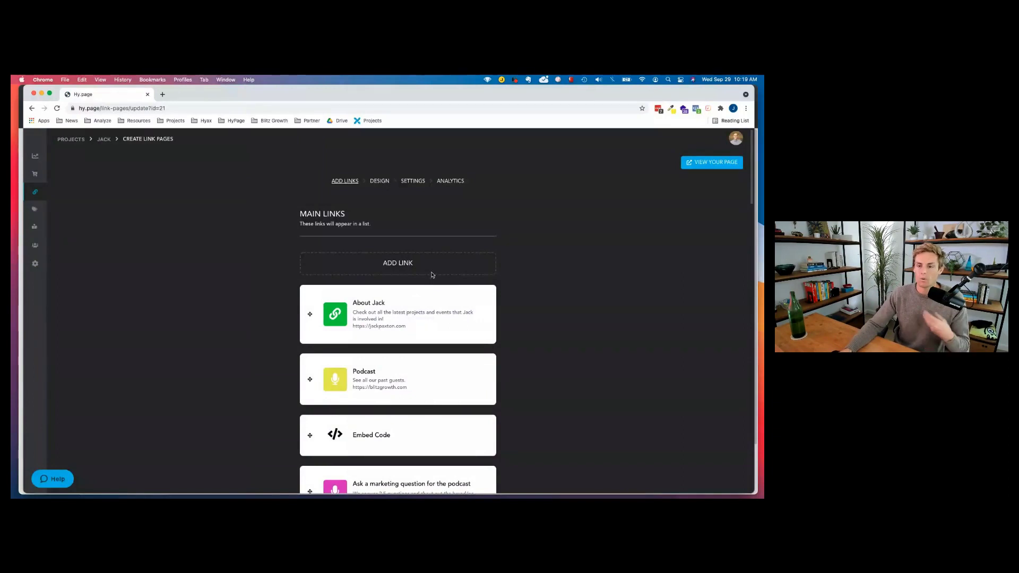
Bring up the 'What type of link?' chooser, look over the types, and close it.
click(393, 263)
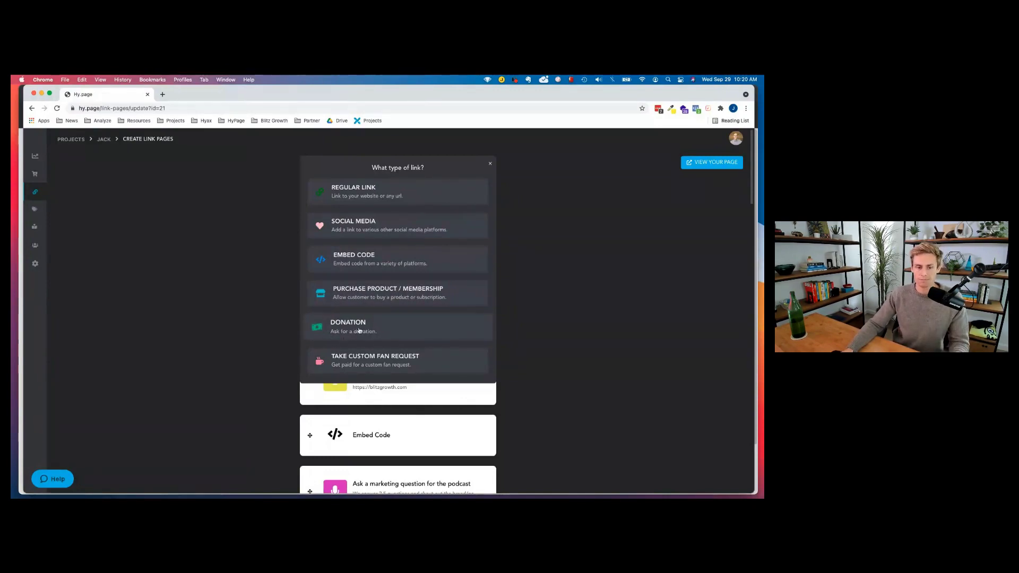
scroll(366, 337, down, 1)
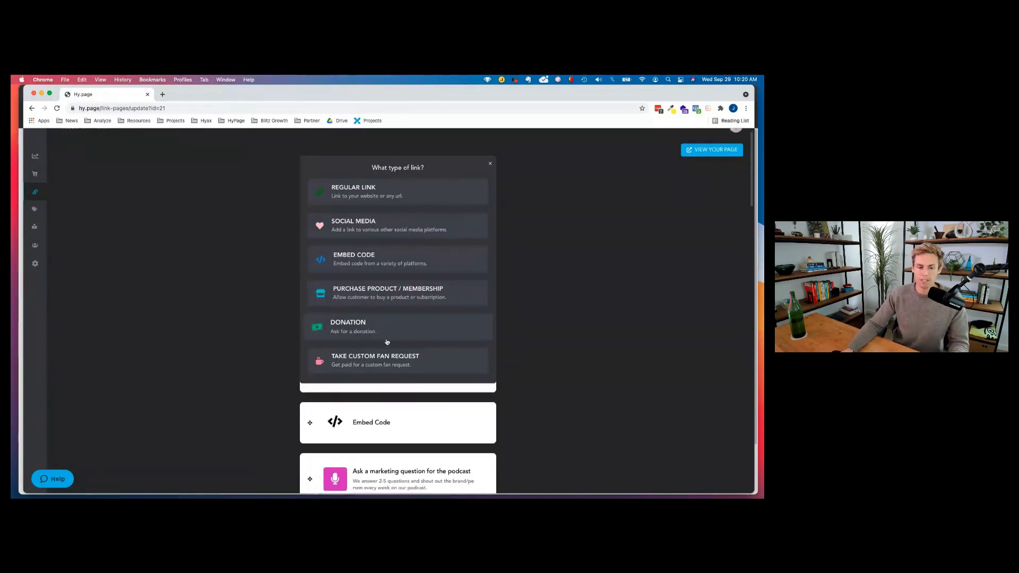
click(491, 164)
scroll(382, 297, down, 1)
click(403, 262)
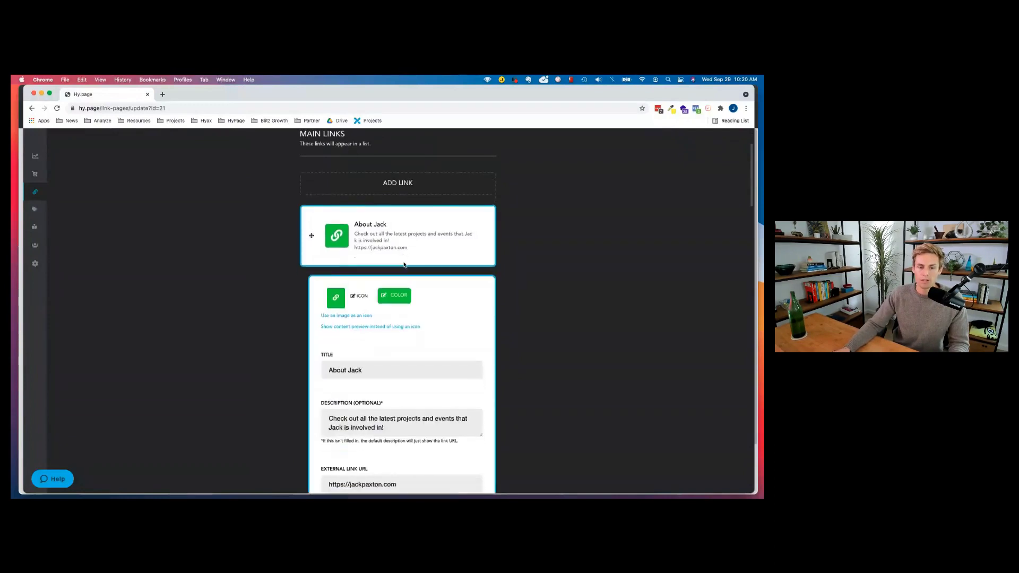
scroll(403, 264, down, 5)
click(360, 220)
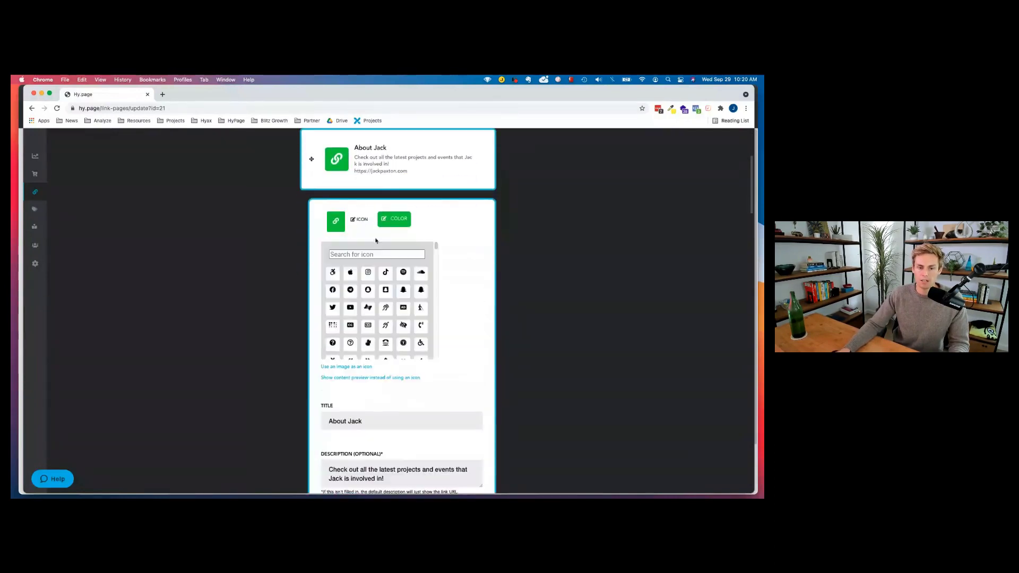
click(390, 220)
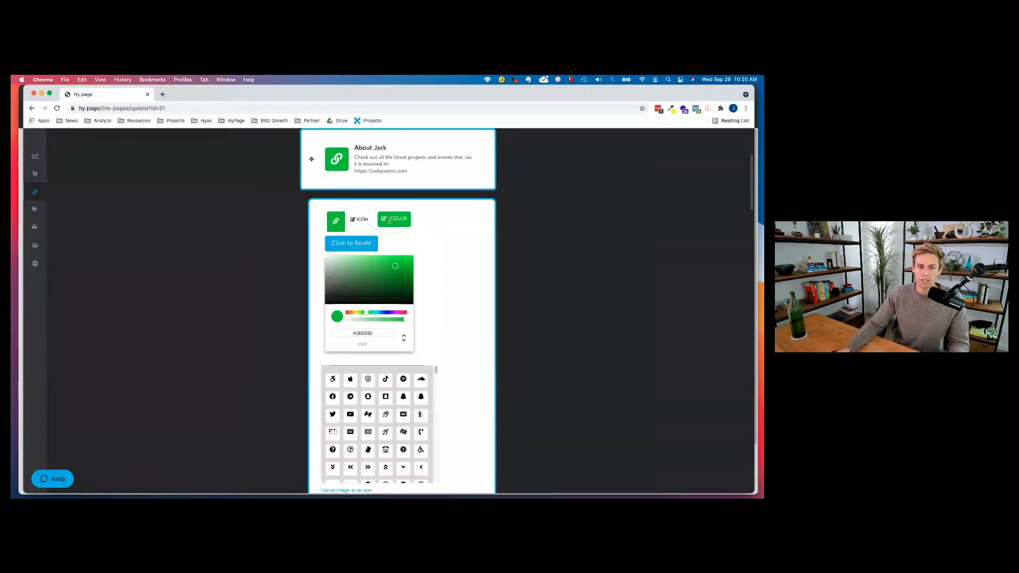
click(351, 243)
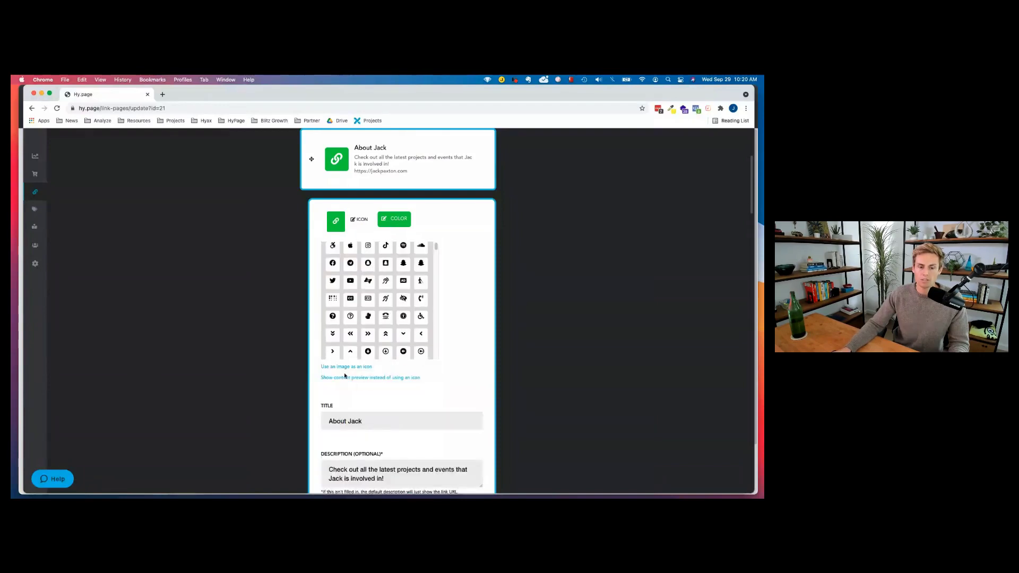
scroll(341, 376, down, 1)
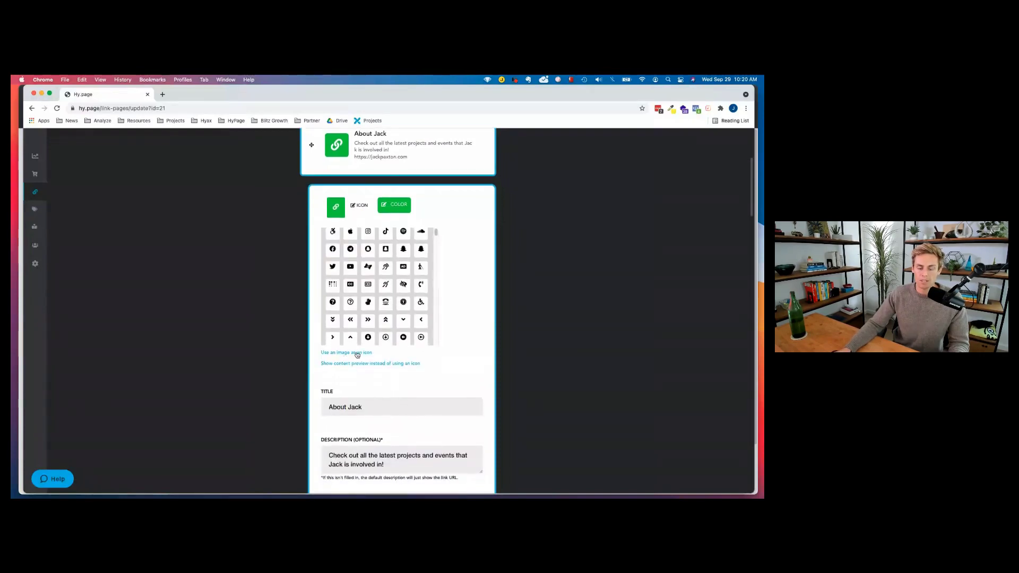
click(357, 353)
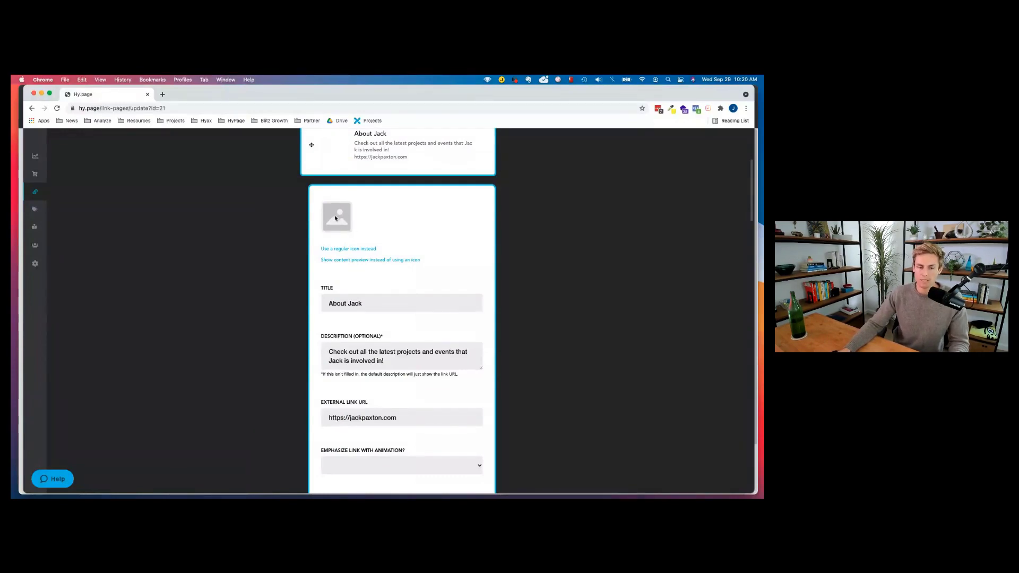
click(335, 218)
click(740, 142)
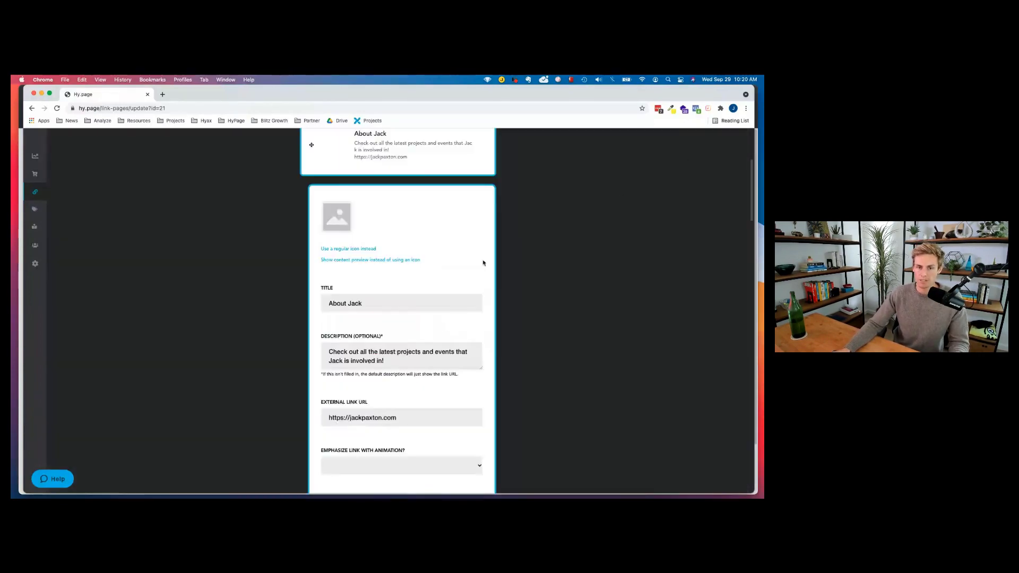
click(361, 260)
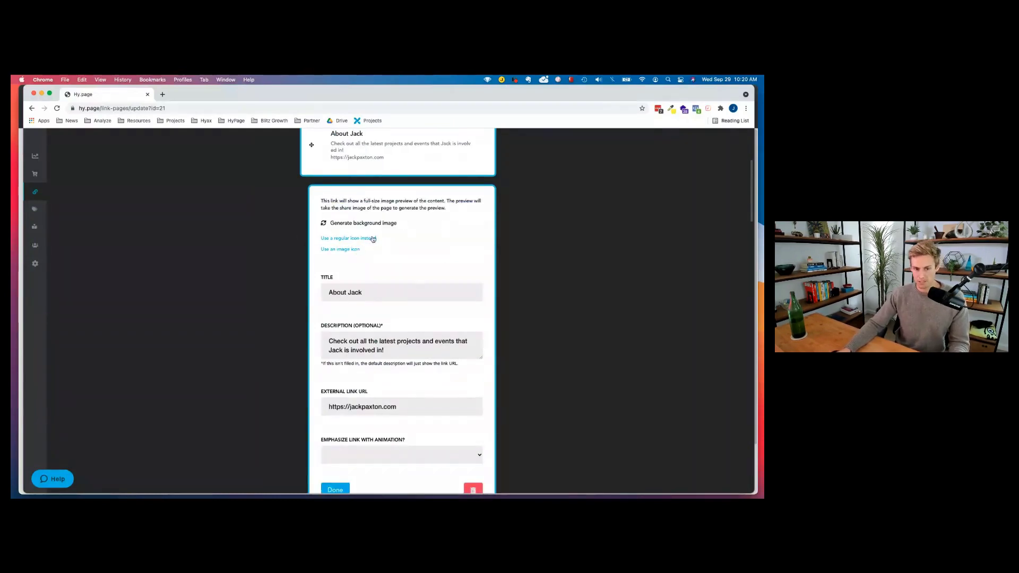
click(355, 238)
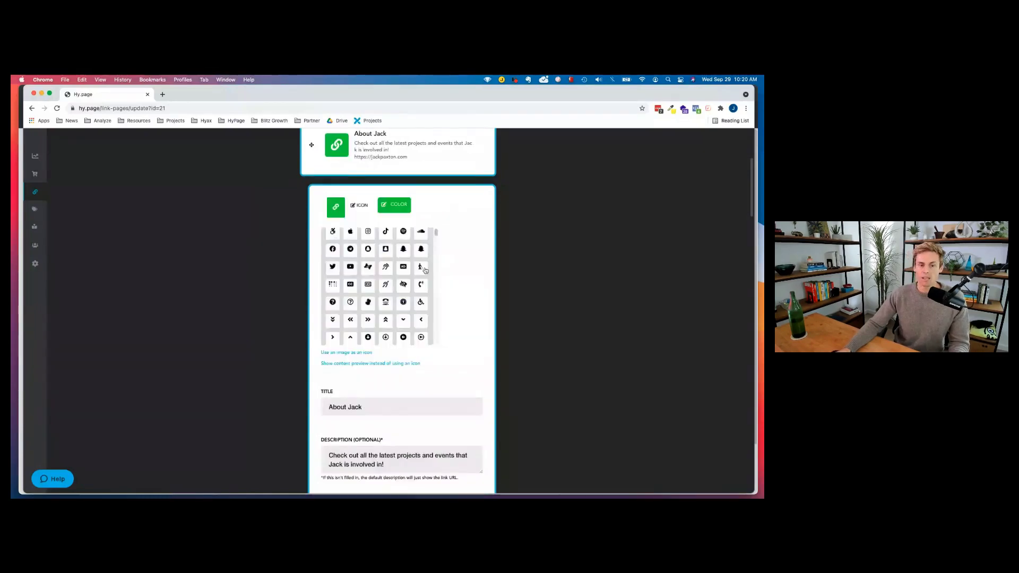
scroll(484, 362, down, 4)
scroll(414, 271, up, 4)
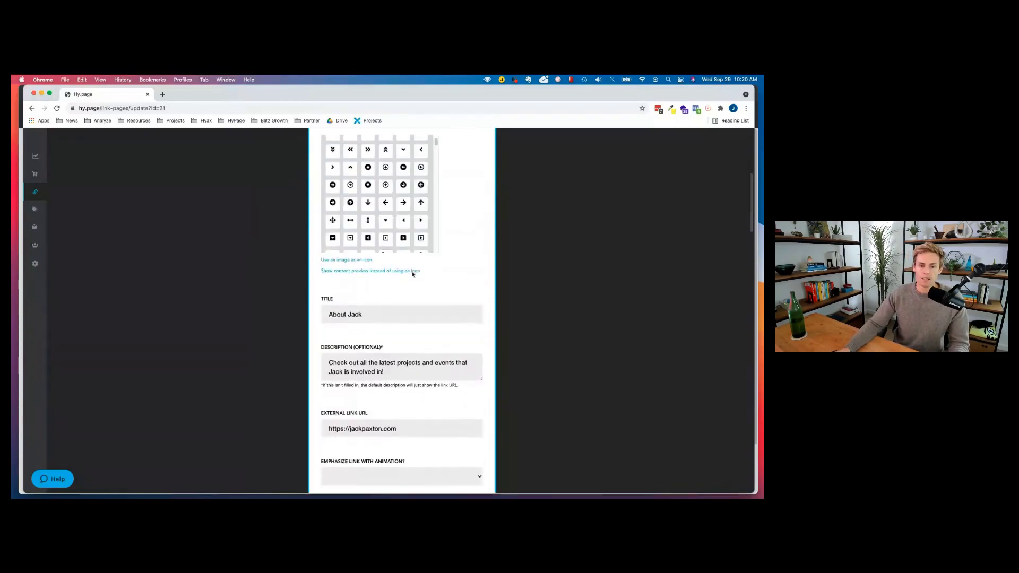
scroll(413, 273, down, 3)
drag(334, 173, 379, 186)
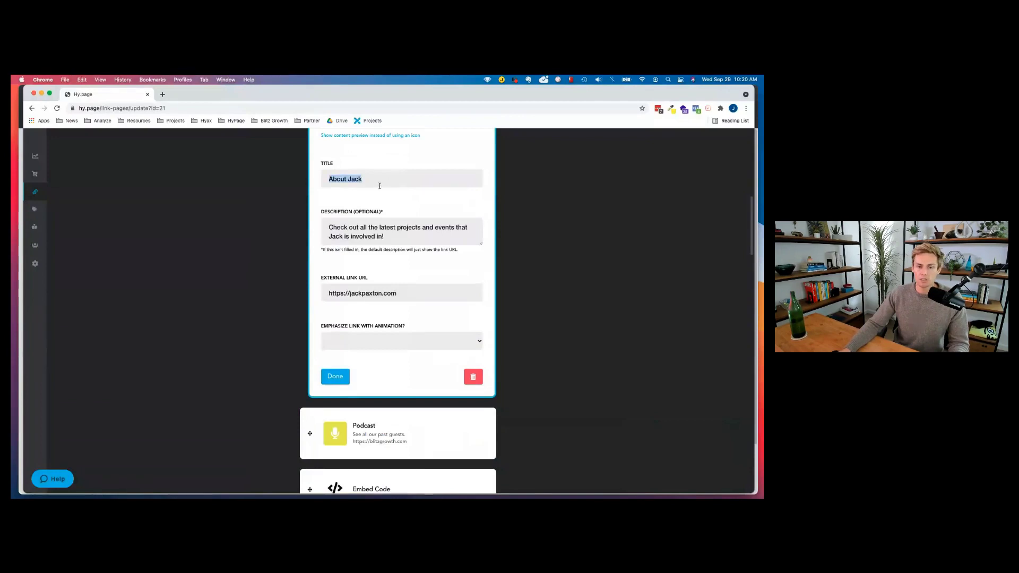
drag(333, 228, 378, 228)
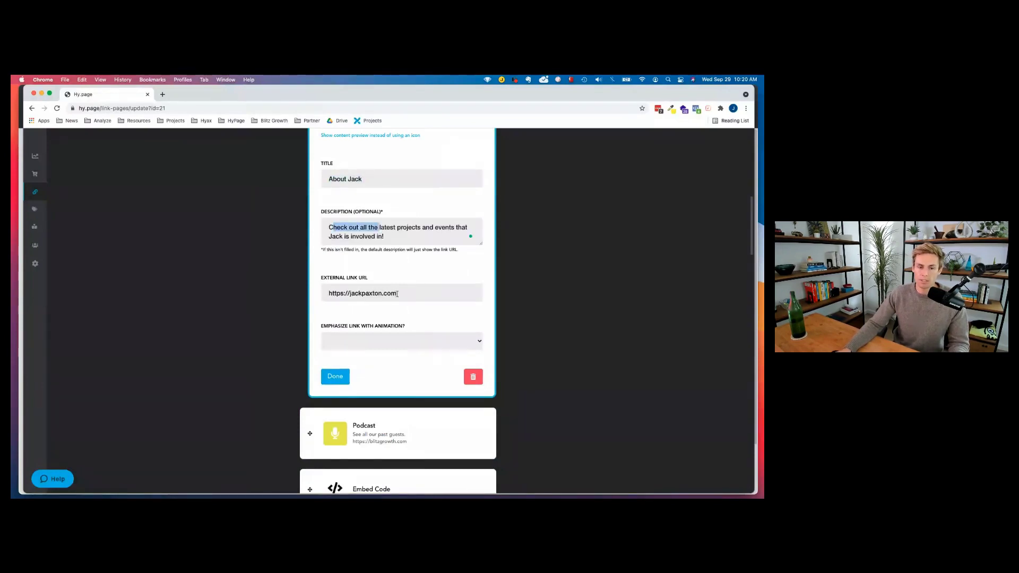
drag(396, 293, 328, 294)
click(353, 341)
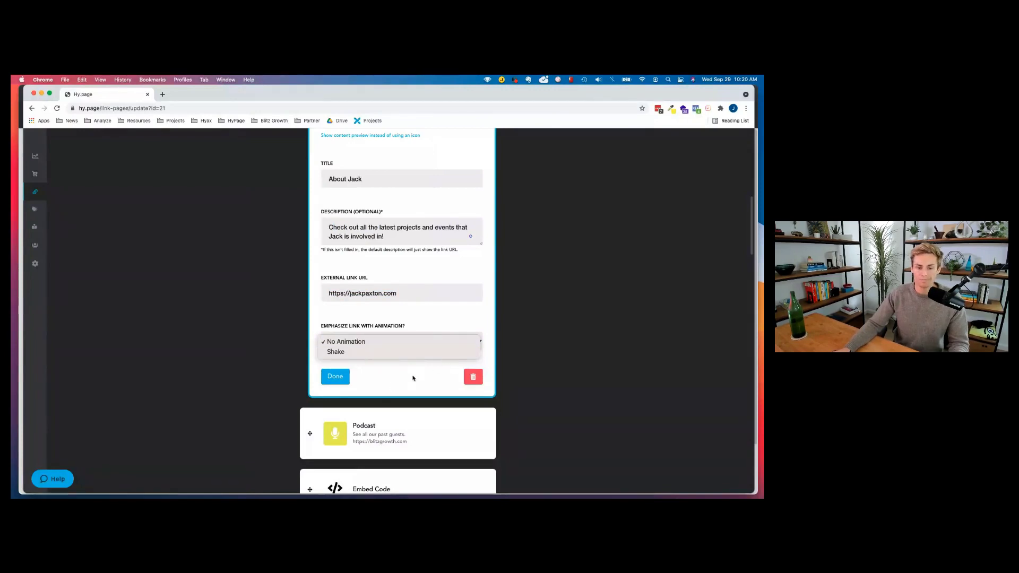
click(413, 378)
click(345, 377)
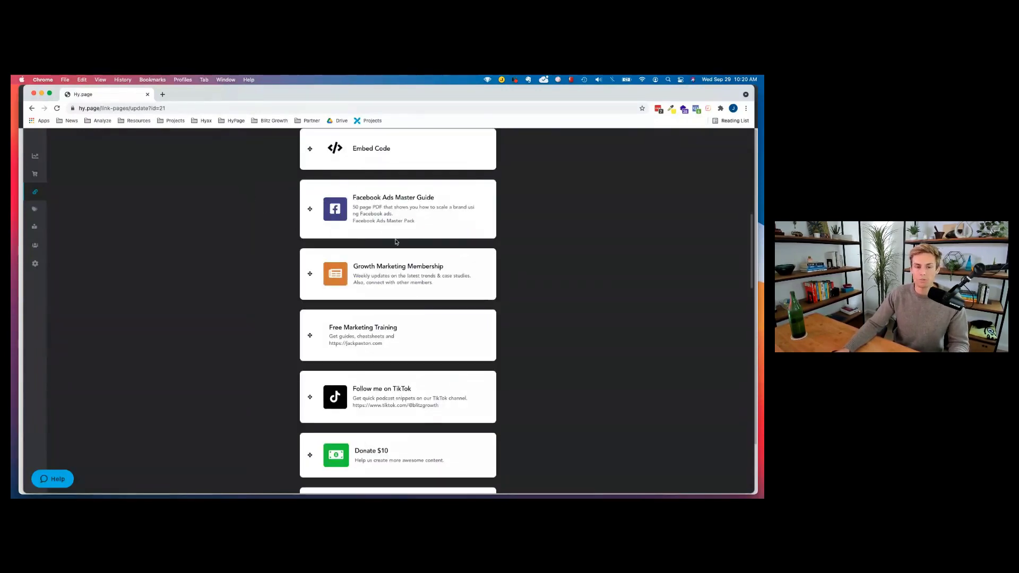
Mark the first Embed Code link as a video and finish editing it.
scroll(398, 245, up, 4)
scroll(395, 246, up, 9)
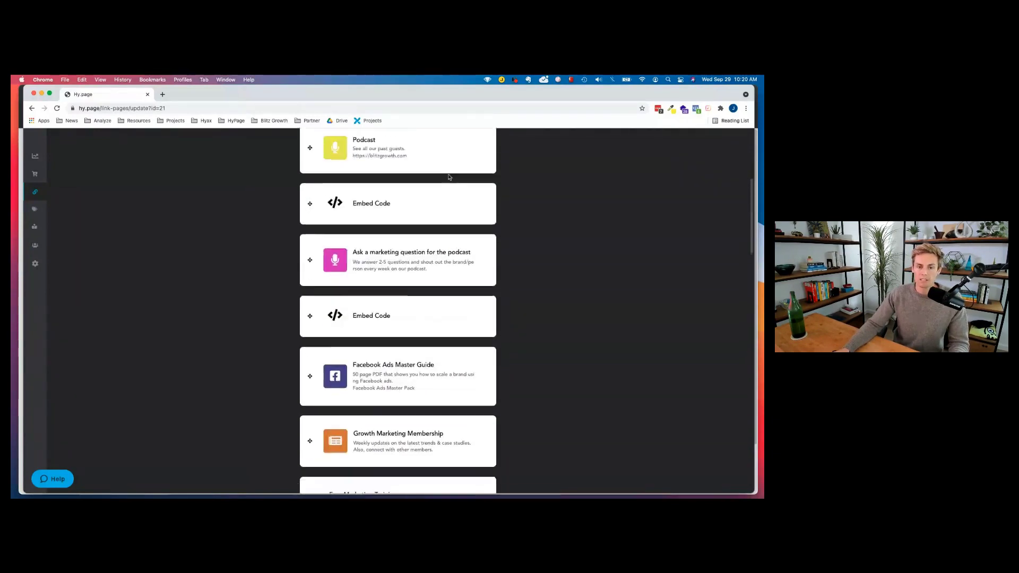
scroll(388, 241, down, 4)
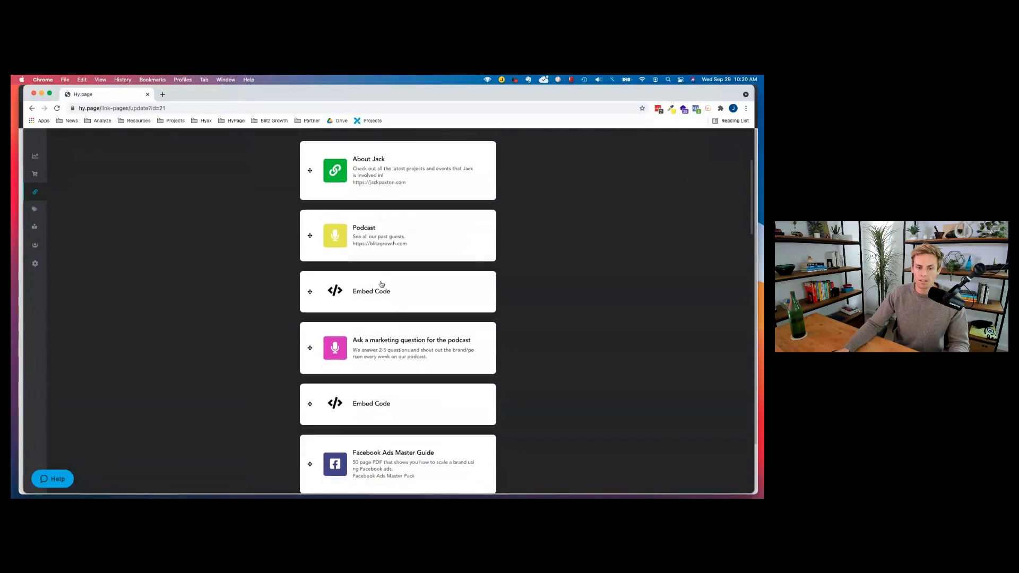
click(381, 286)
scroll(403, 341, down, 3)
scroll(382, 271, down, 3)
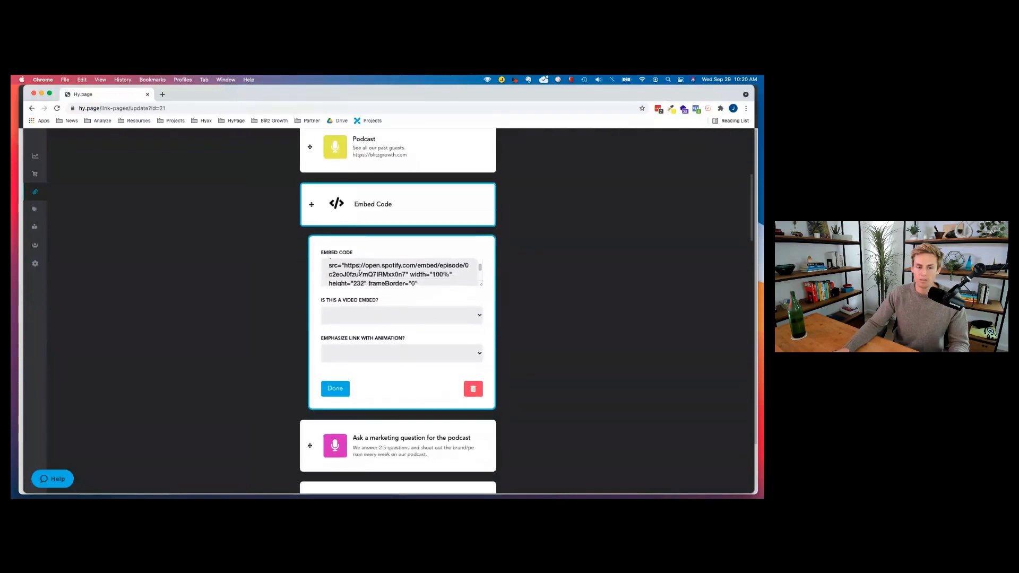
scroll(383, 272, down, 1)
scroll(382, 260, up, 1)
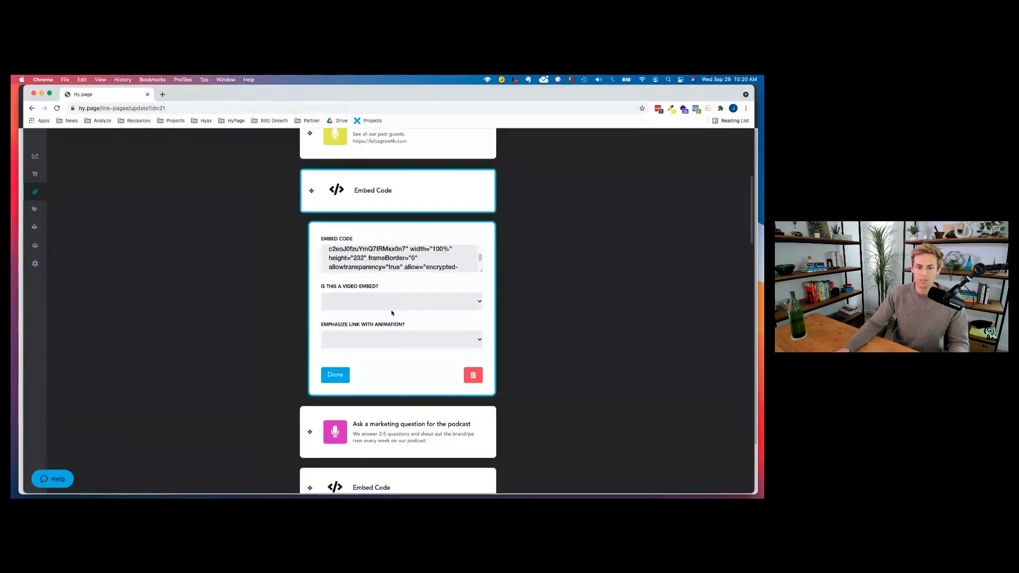
click(393, 310)
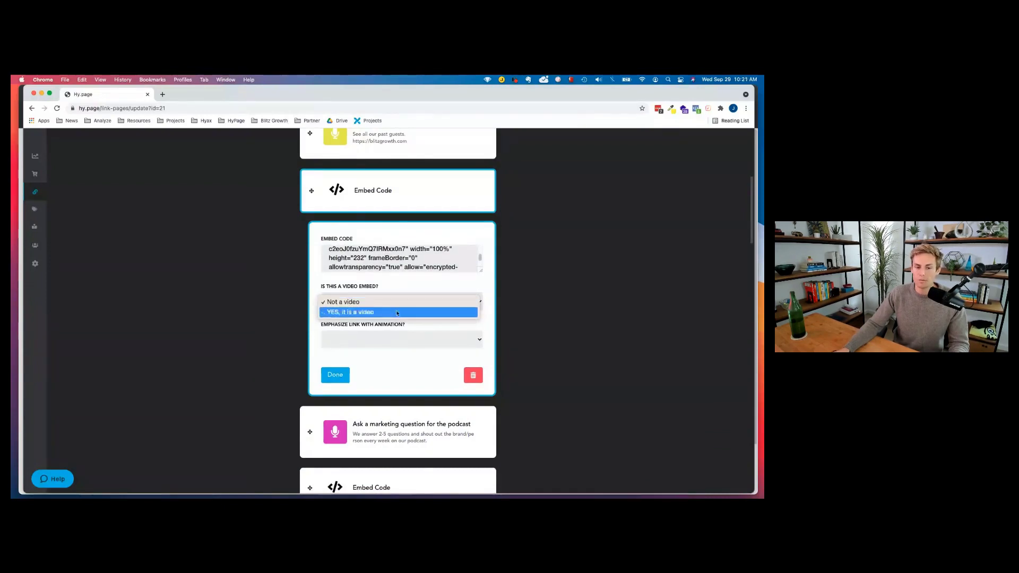
click(364, 312)
click(339, 374)
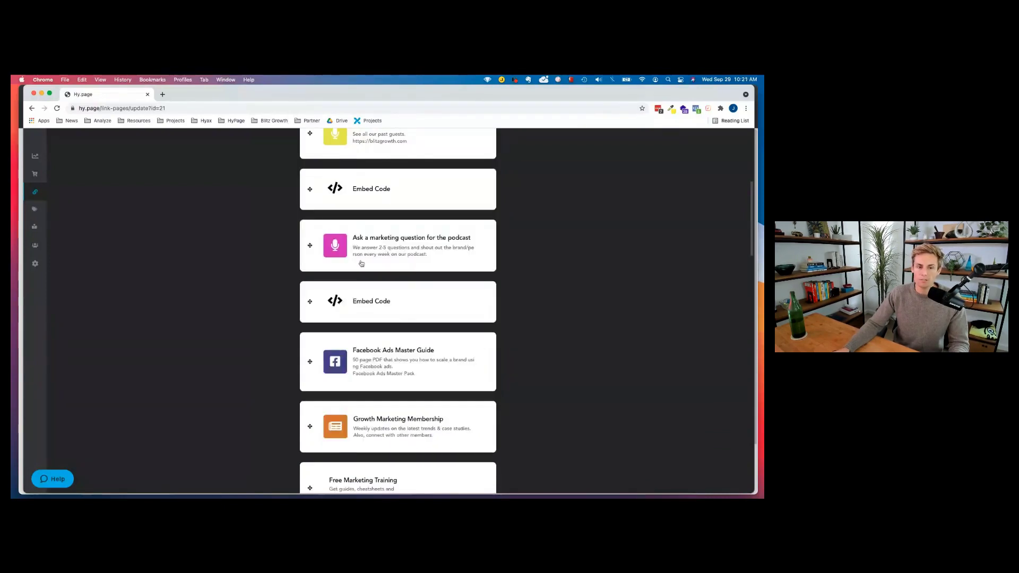
Expand the Donate $10 link to view its title, description and $5 amount.
scroll(395, 300, down, 2)
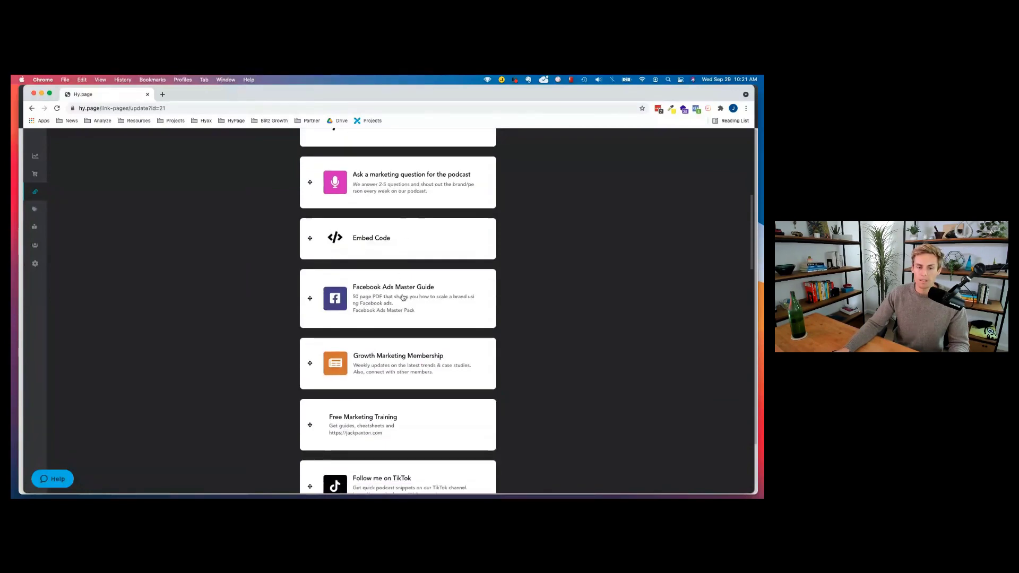
scroll(398, 318, down, 4)
scroll(403, 350, down, 2)
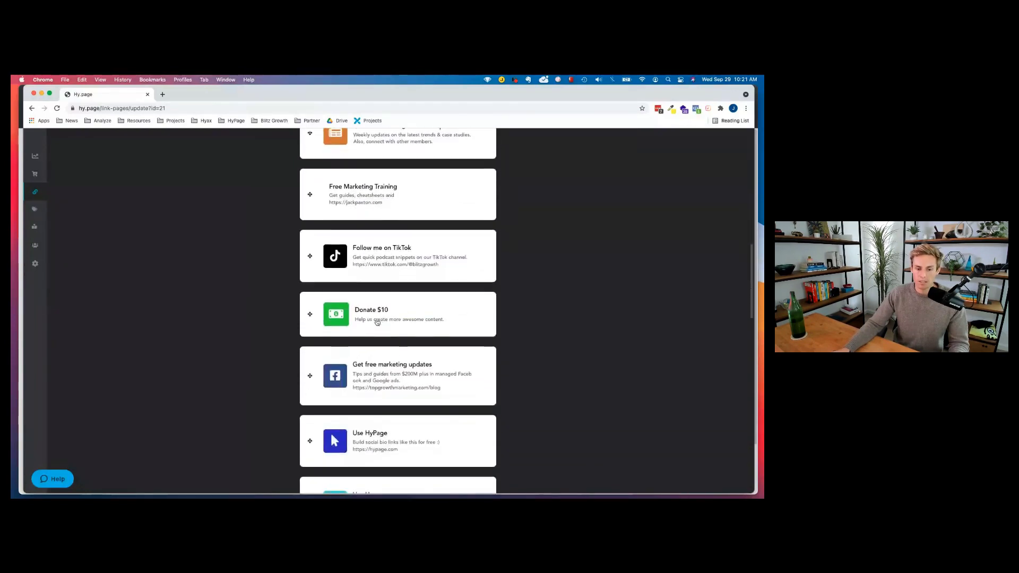
click(404, 318)
scroll(404, 321, down, 3)
scroll(387, 318, down, 1)
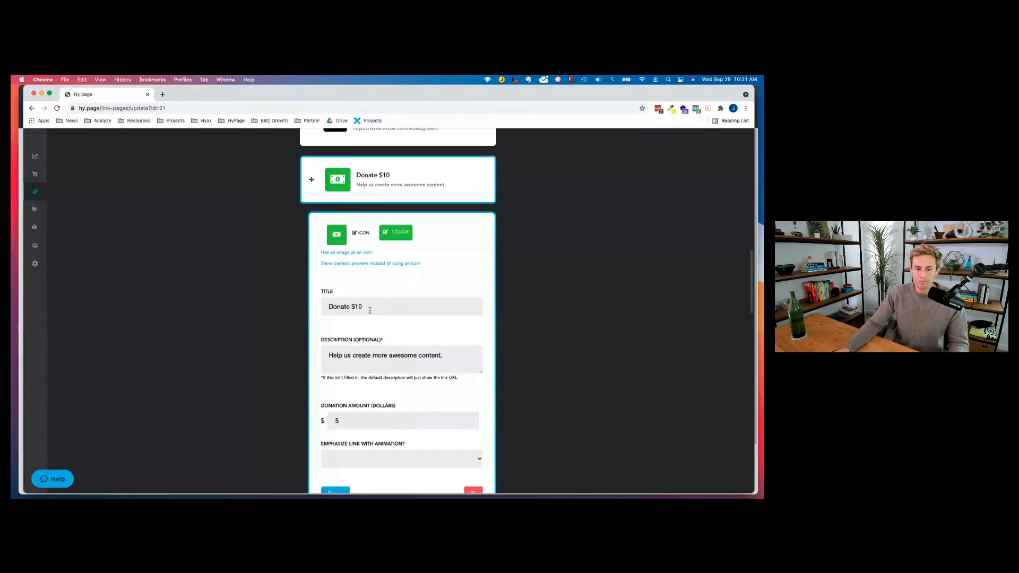
drag(370, 306, 303, 308)
scroll(371, 319, down, 1)
scroll(402, 324, down, 1)
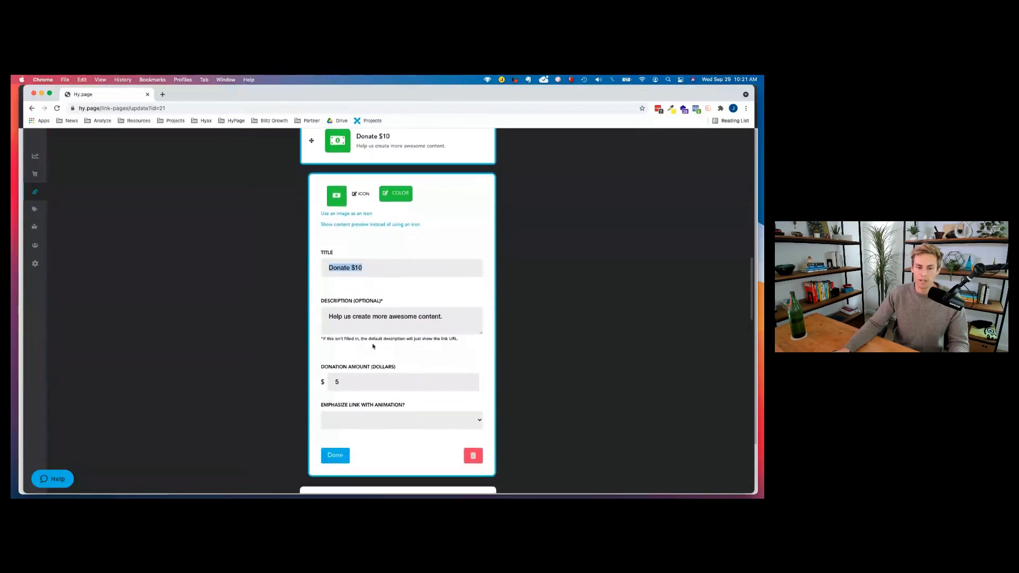
scroll(374, 362, down, 7)
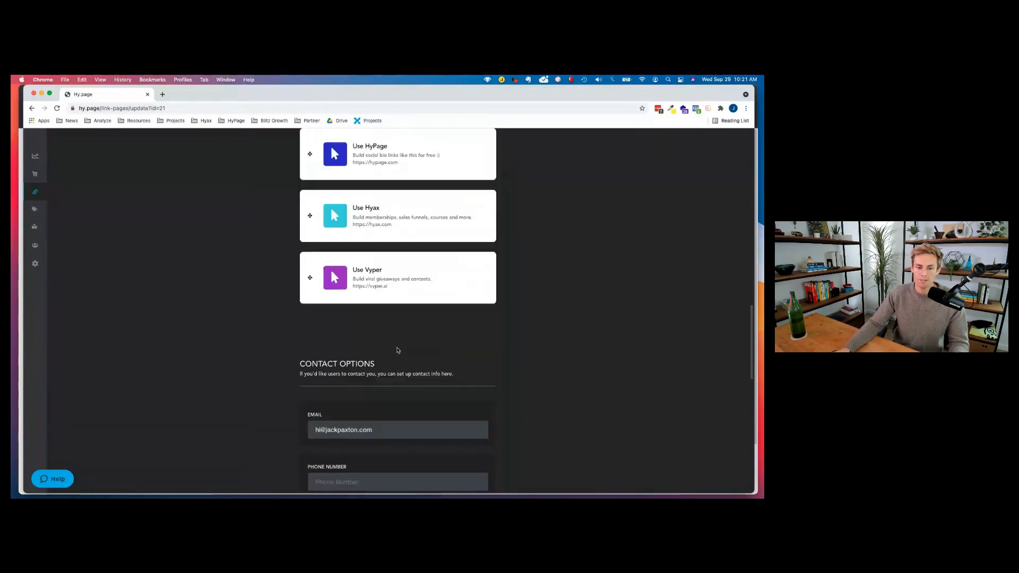
scroll(384, 304, up, 10)
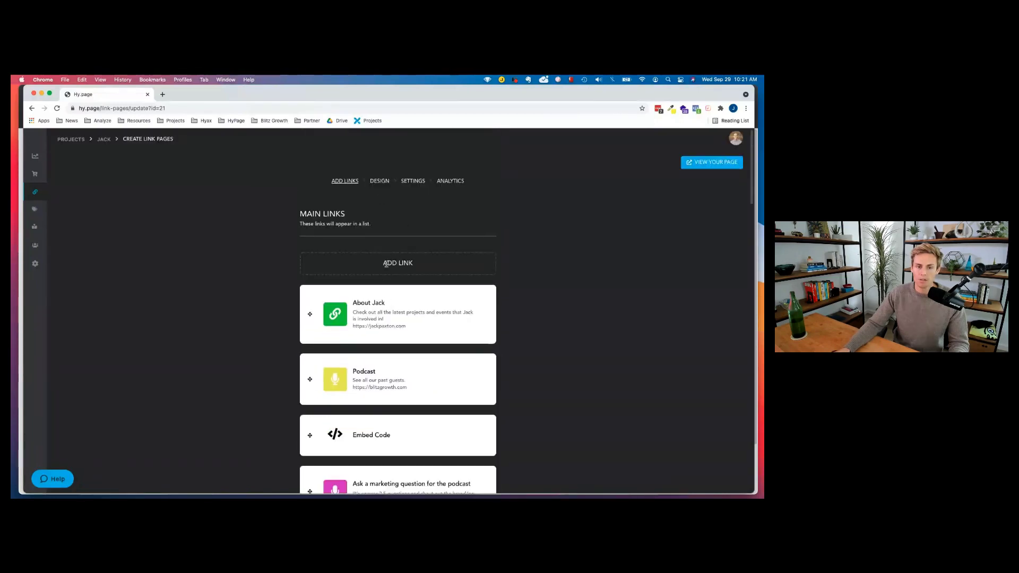
Add a Purchase Product / Membership link, keeping Simple Product as its type.
click(386, 264)
click(367, 291)
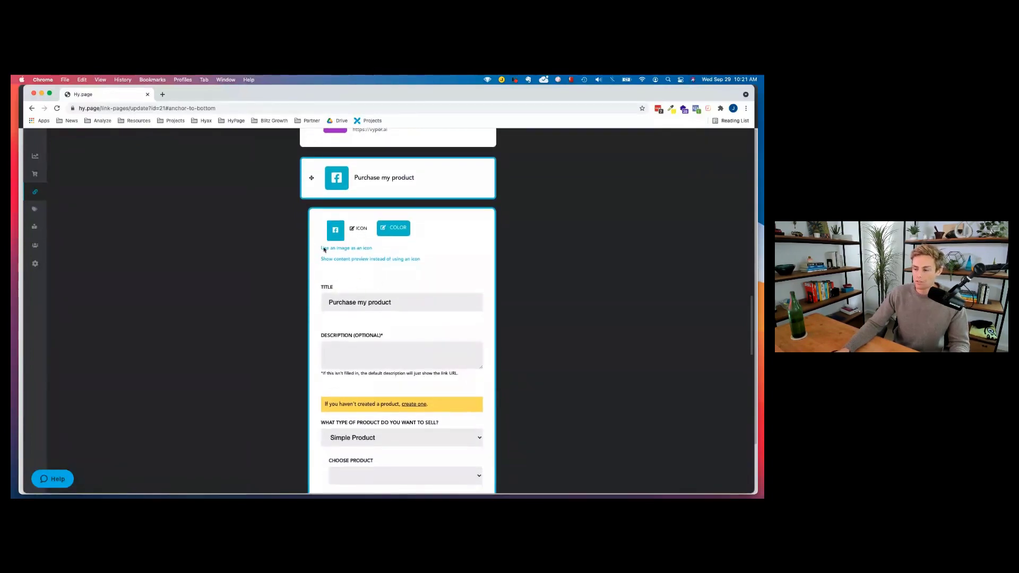
scroll(375, 292, down, 4)
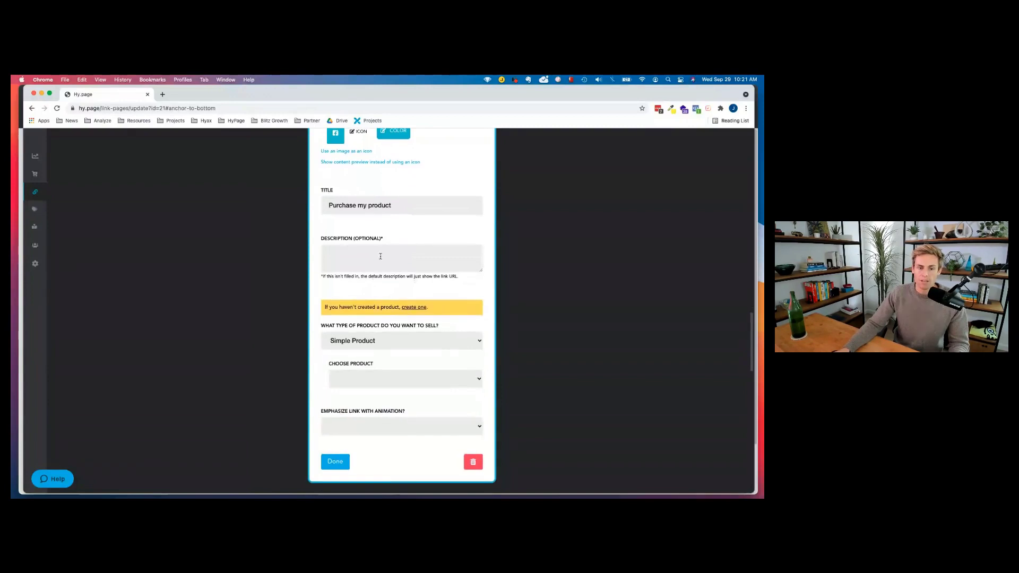
click(360, 344)
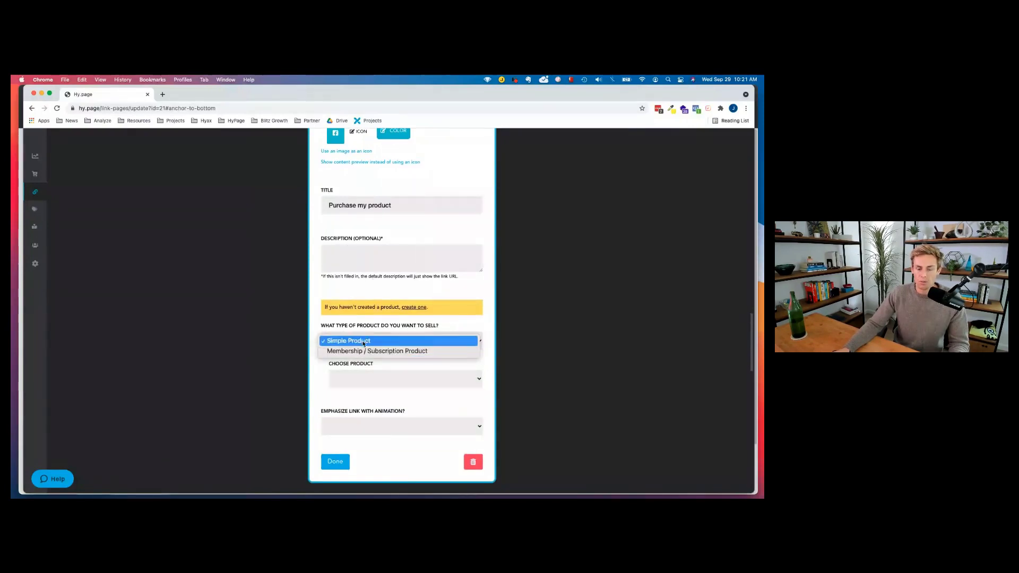
click(366, 342)
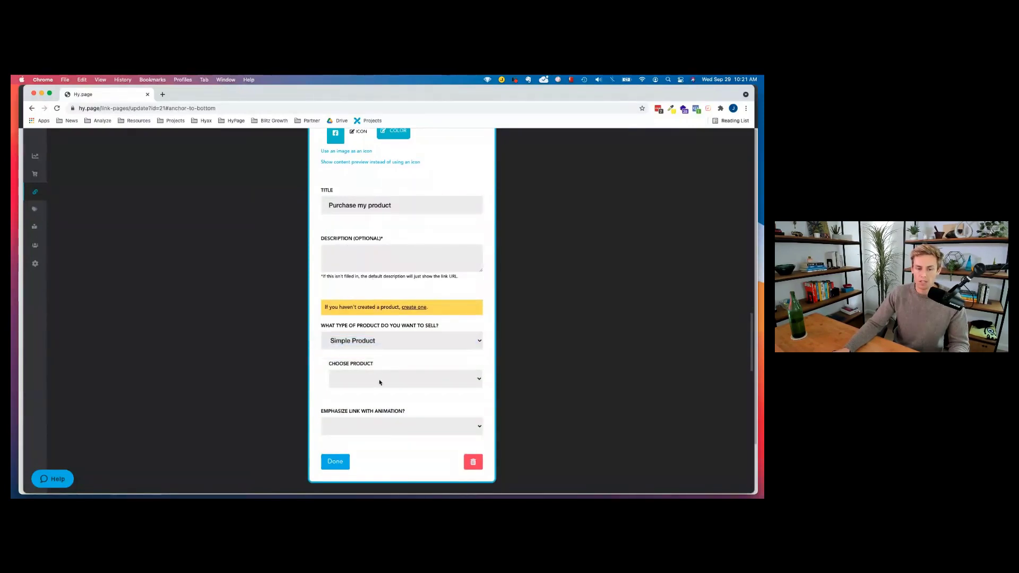
click(371, 379)
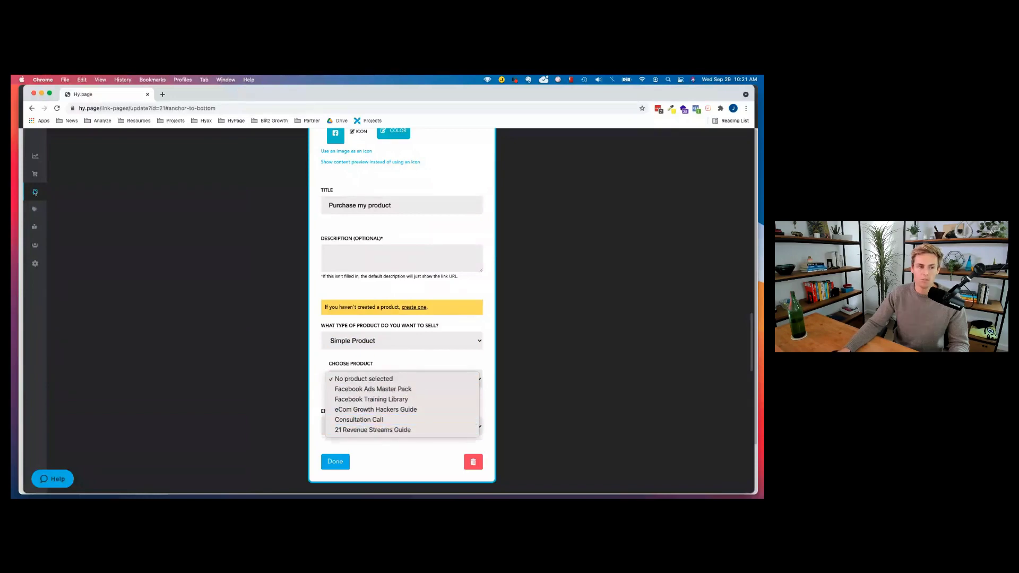
click(80, 281)
Choose the Facebook Ads Master Pack as the product to sell.
mouse_move(52, 168)
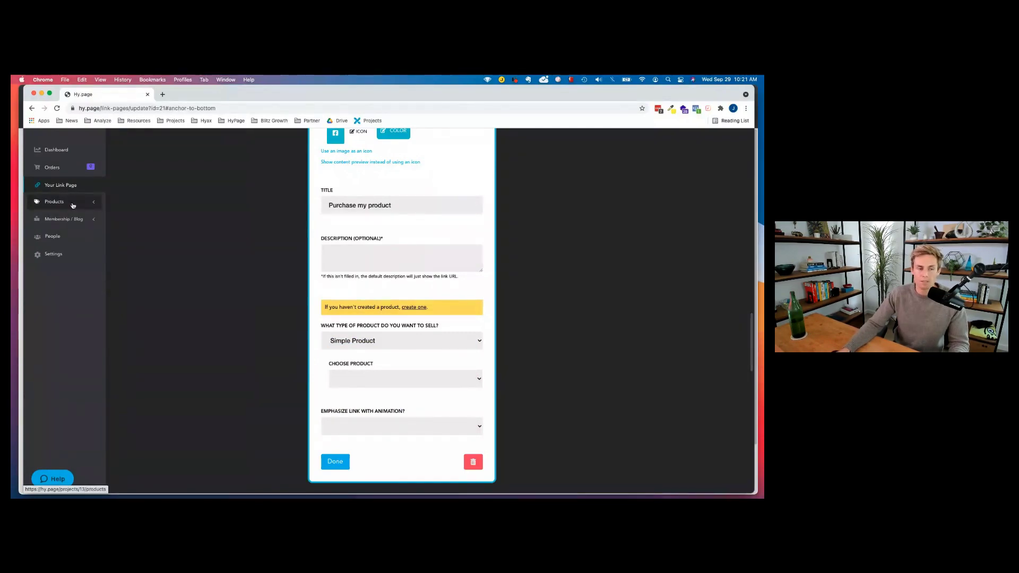
click(387, 379)
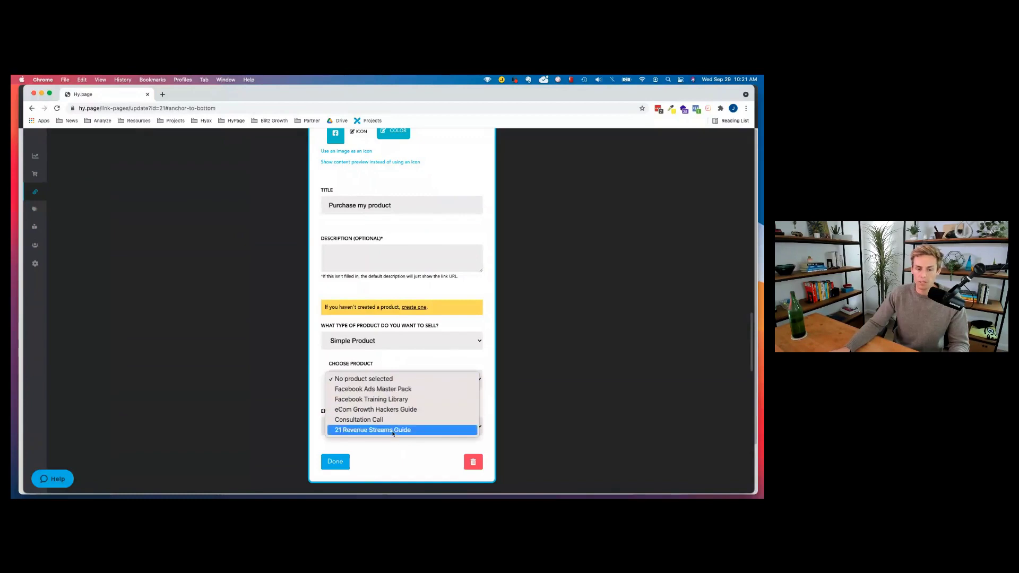
click(388, 390)
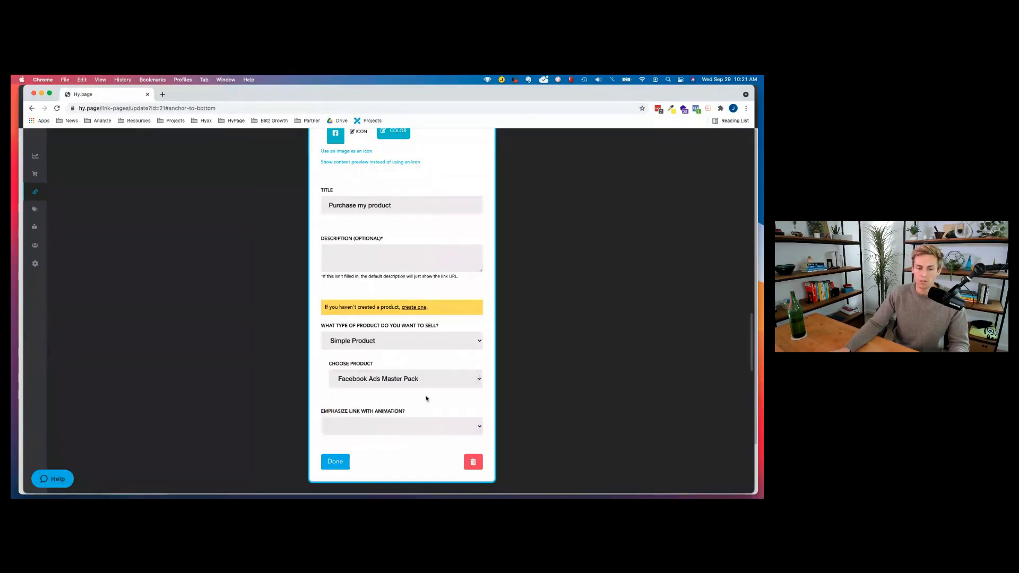
click(381, 377)
click(382, 340)
Switch the product type to Membership / Subscription Product, leaving the plan unchosen.
click(378, 341)
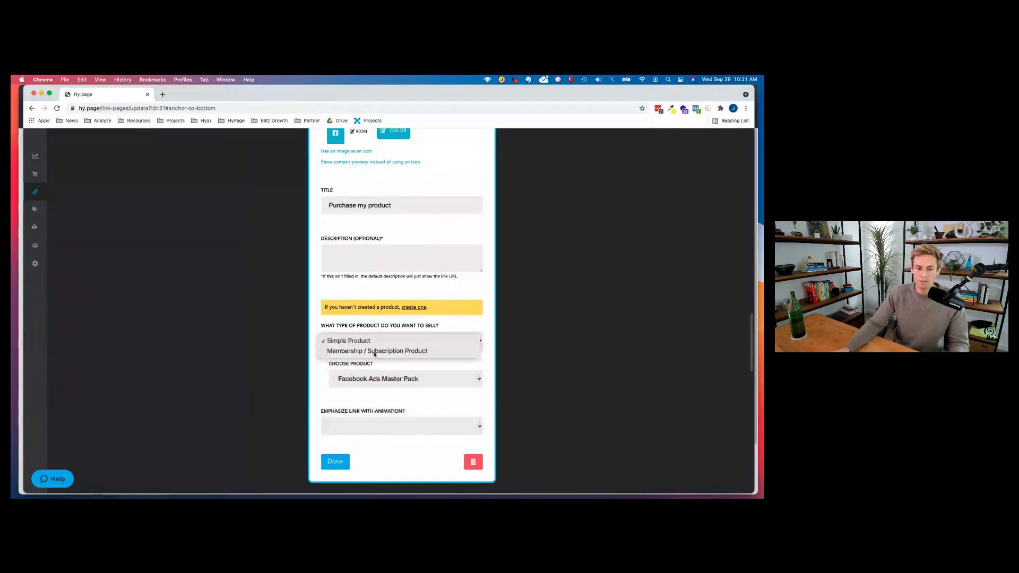
click(374, 350)
click(365, 389)
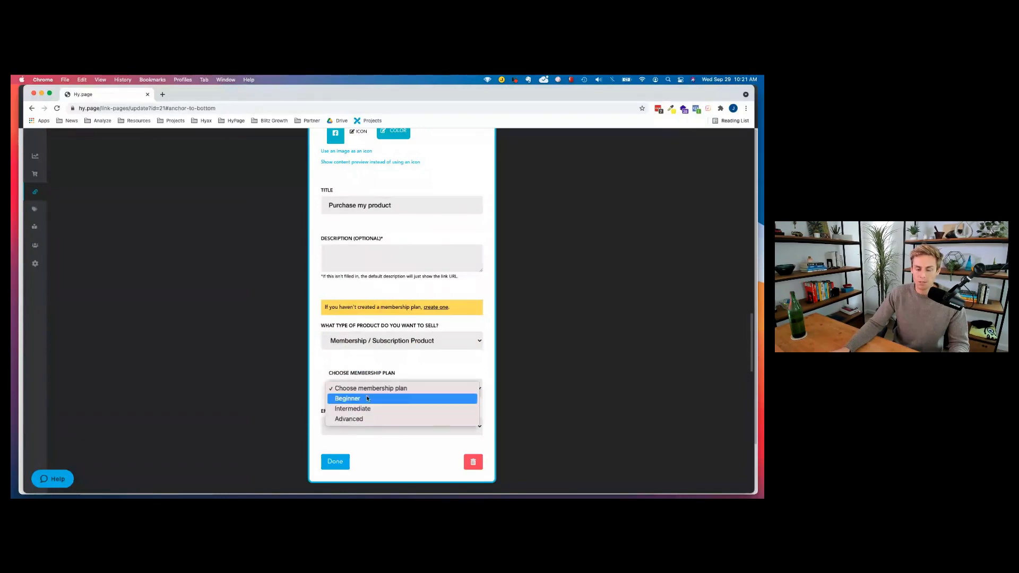
click(388, 353)
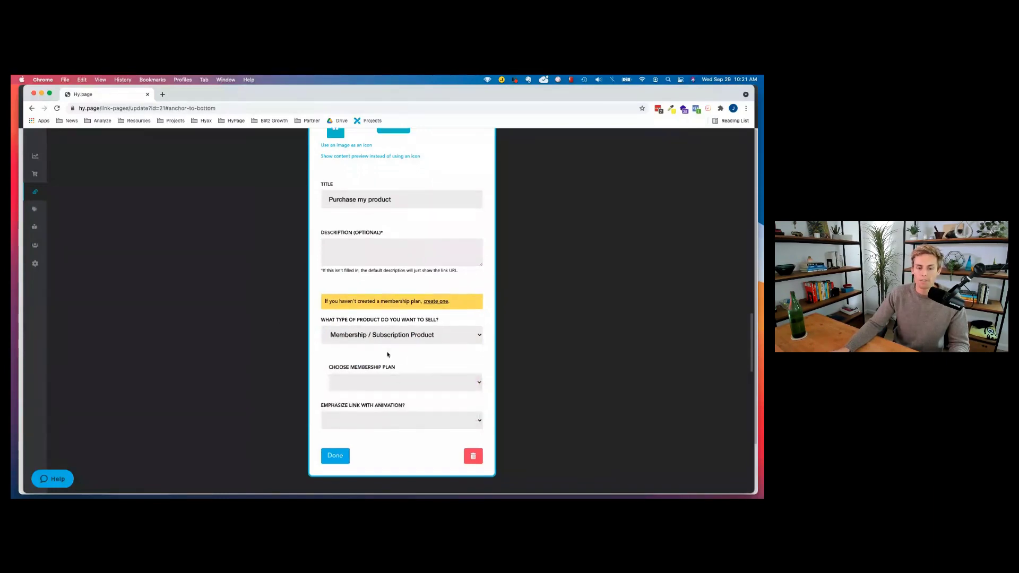
scroll(386, 354, up, 5)
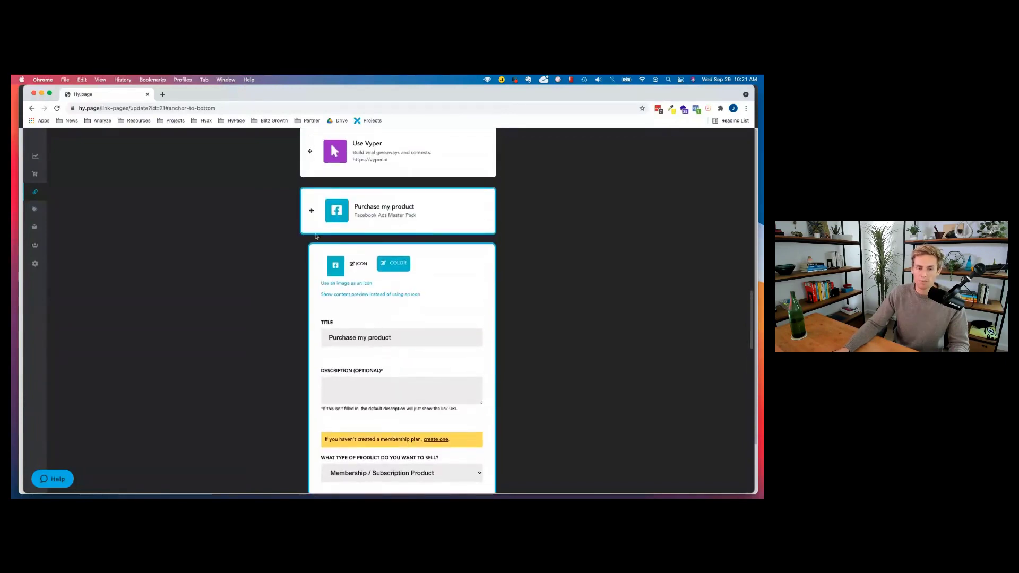
Scroll through the existing link cards, then bring up the link-type chooser for another link.
scroll(450, 383, down, 3)
scroll(450, 383, down, 10)
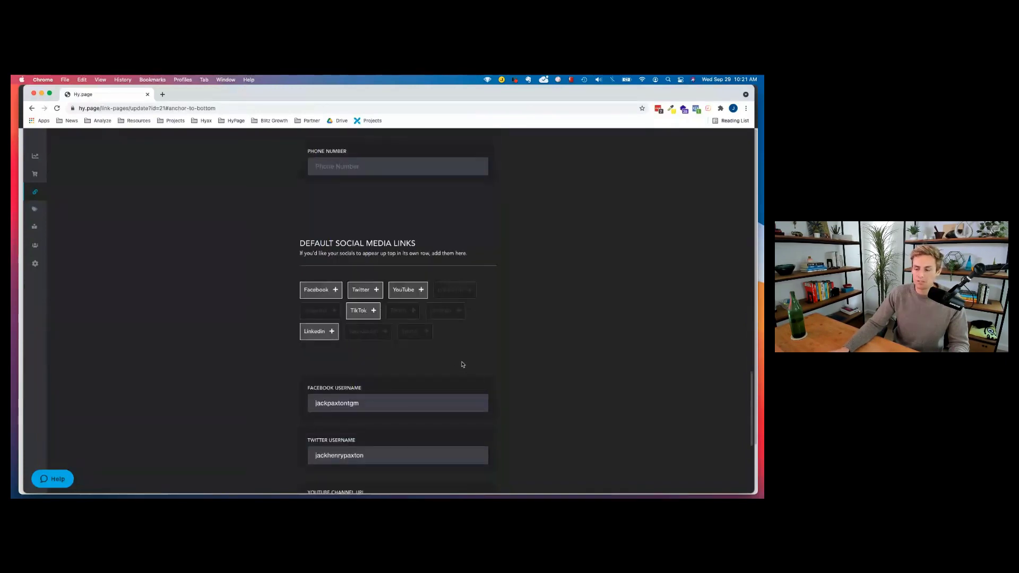
scroll(354, 328, up, 10)
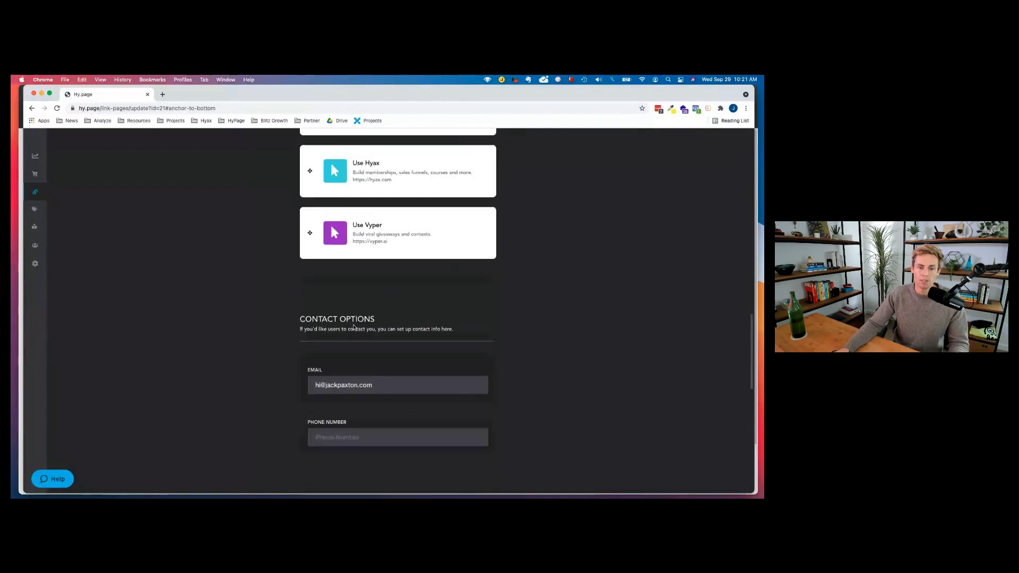
scroll(354, 327, up, 10)
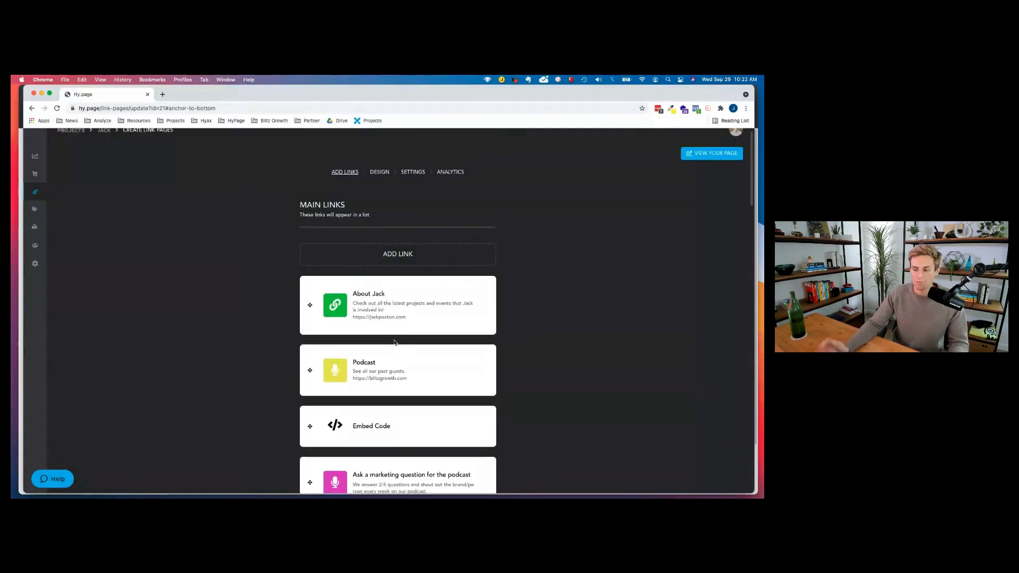
scroll(393, 353, down, 10)
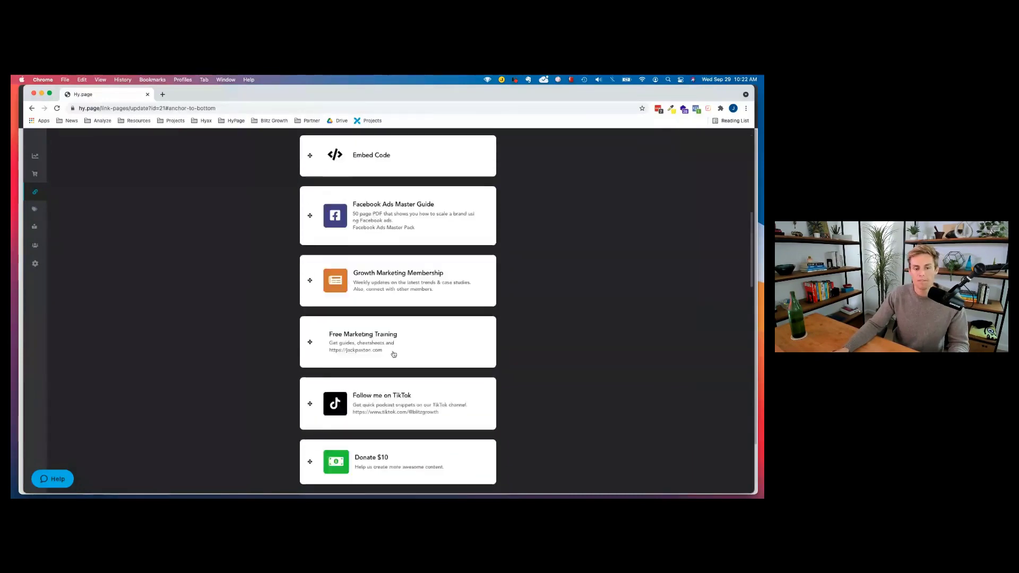
scroll(393, 353, down, 2)
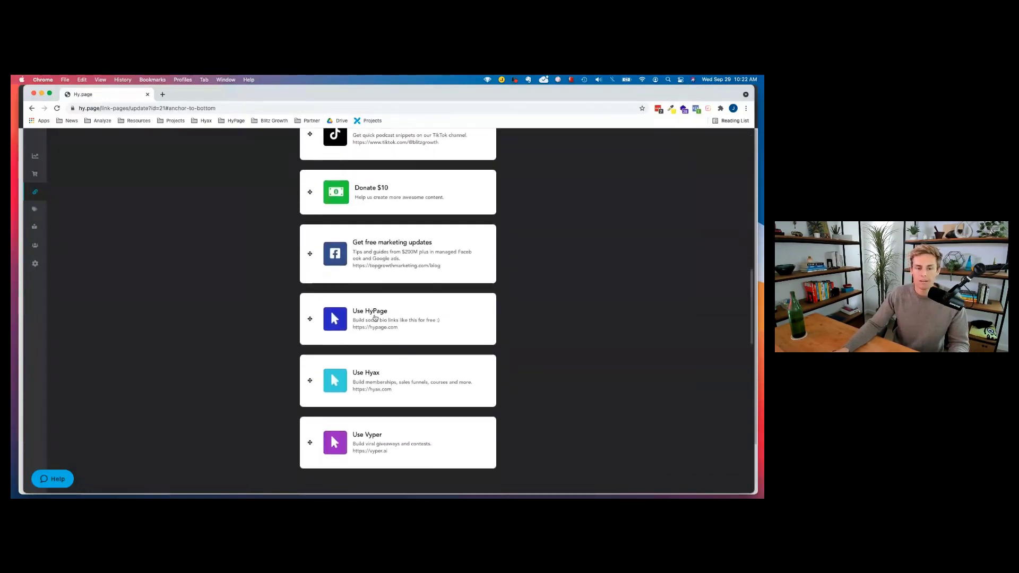
scroll(385, 362, up, 12)
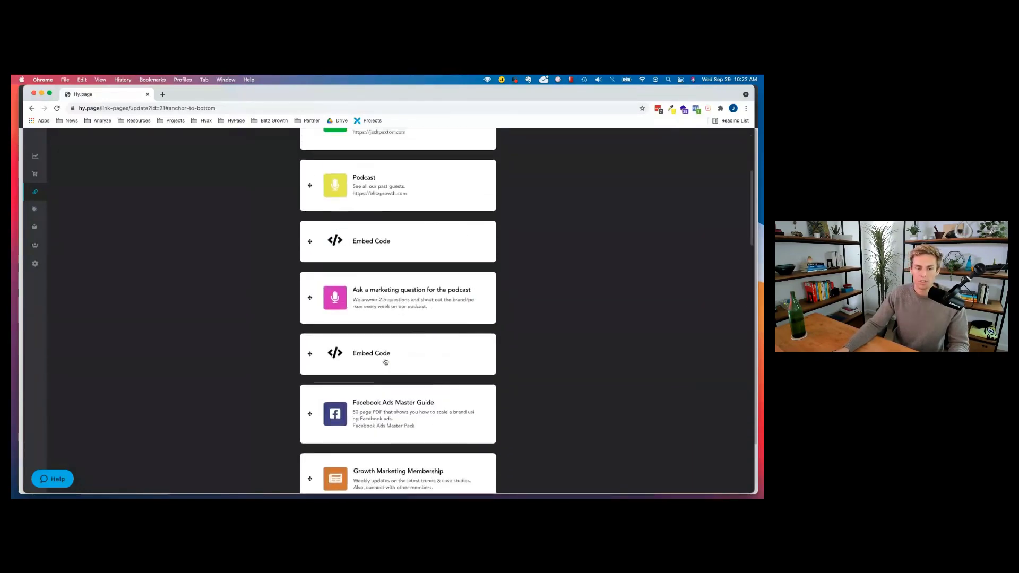
click(388, 264)
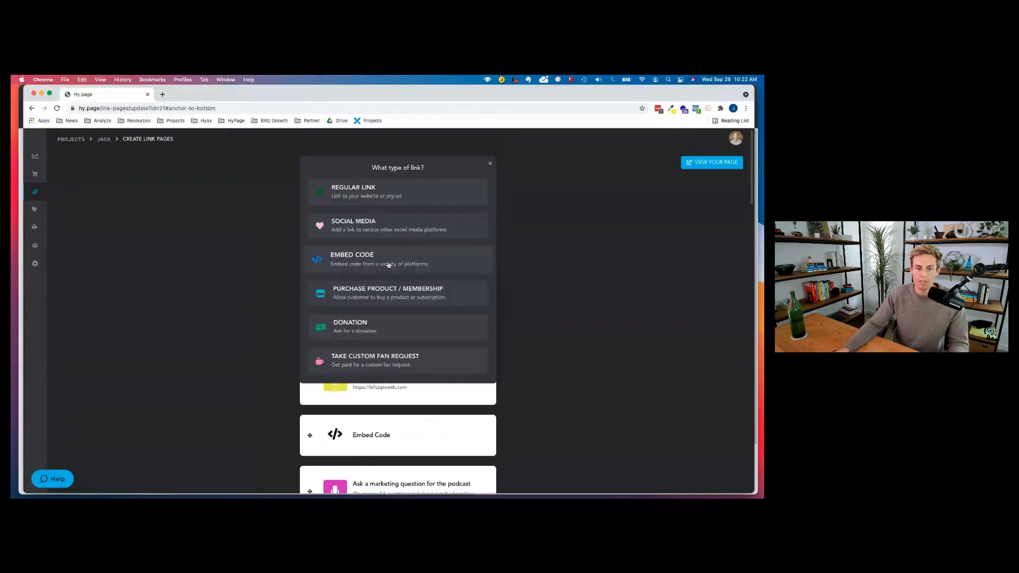
Choose Take Custom Fan Request to create a new Take Request link.
click(370, 360)
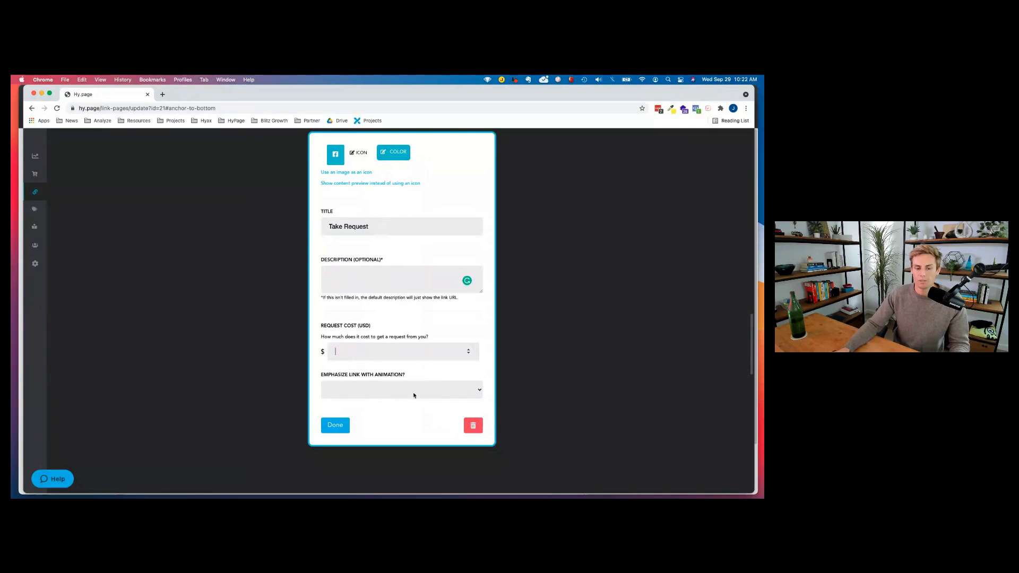
Delete the Take Request link and inspect the contact email and phone fields.
click(480, 419)
scroll(400, 301, up, 1)
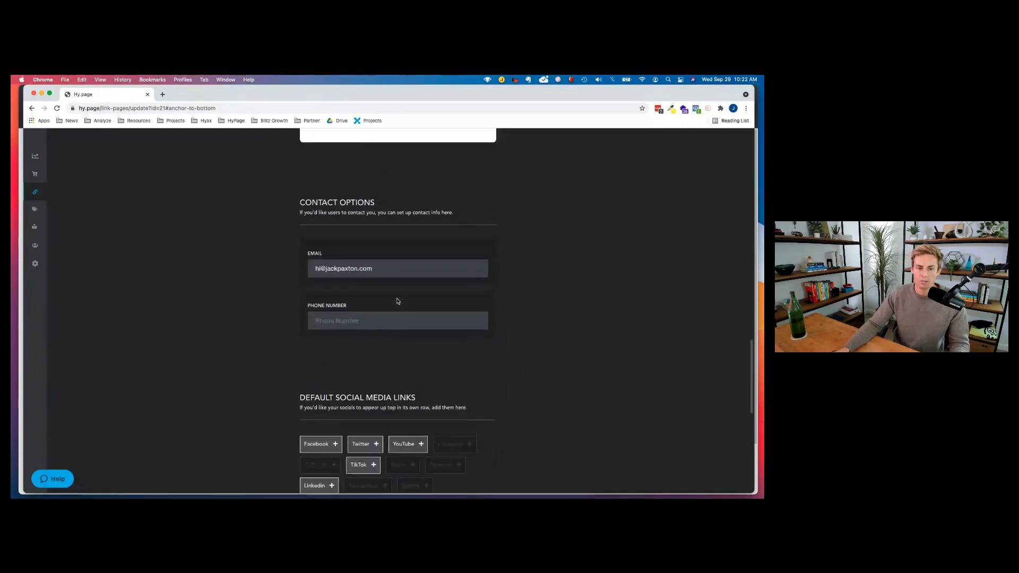
drag(298, 200, 375, 204)
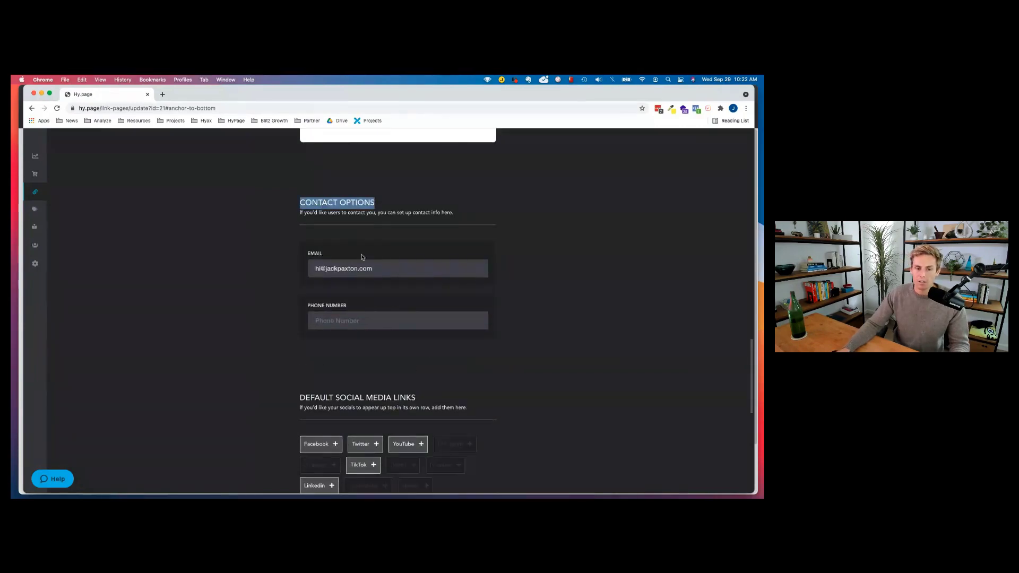
triple_click(338, 270)
click(341, 323)
Look over Contact Options and Default Social Media Links, then go to the Design section.
scroll(370, 328, down, 1)
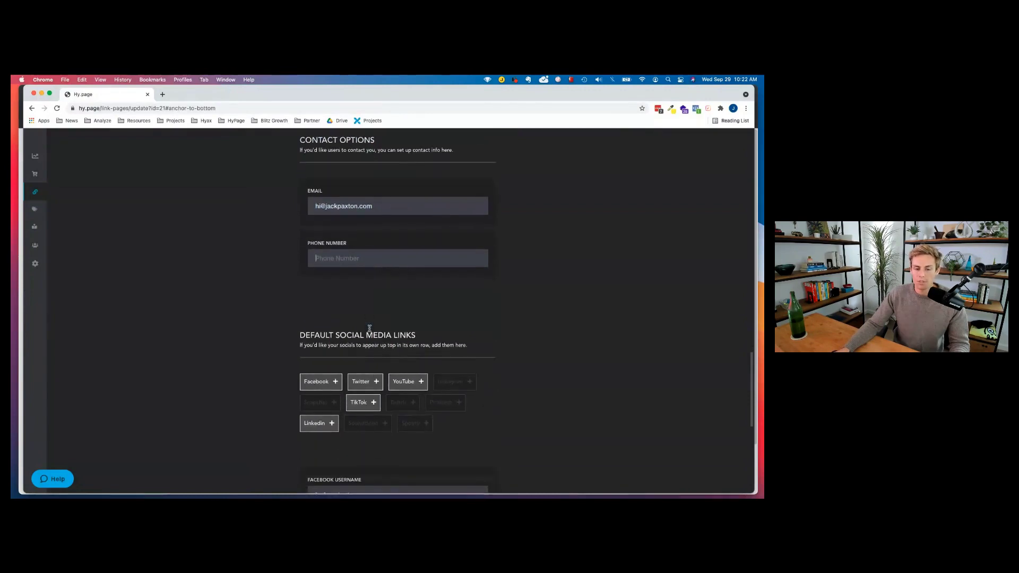
scroll(322, 292, down, 1)
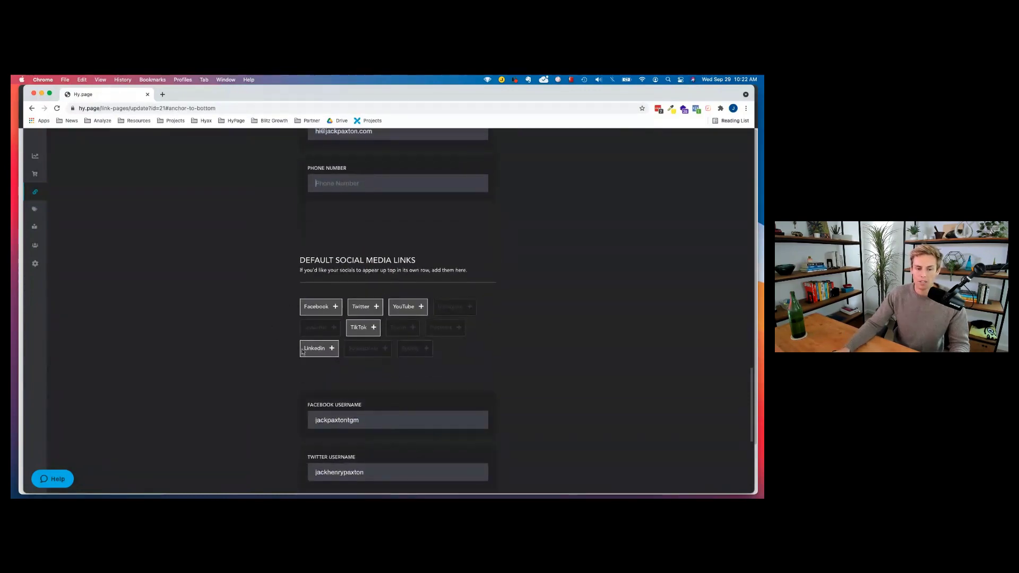
scroll(427, 344, down, 4)
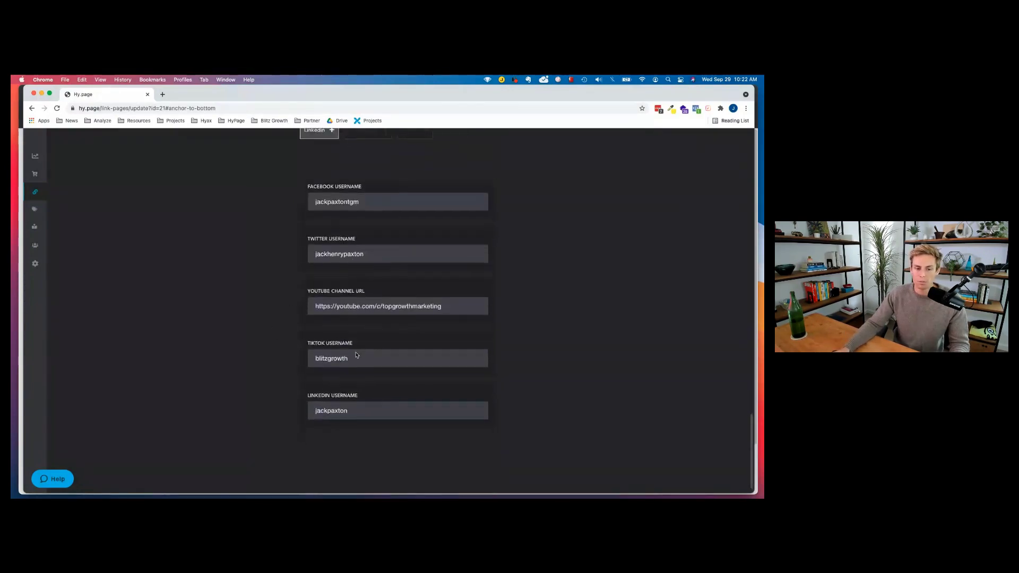
scroll(352, 357, up, 10)
scroll(368, 326, up, 5)
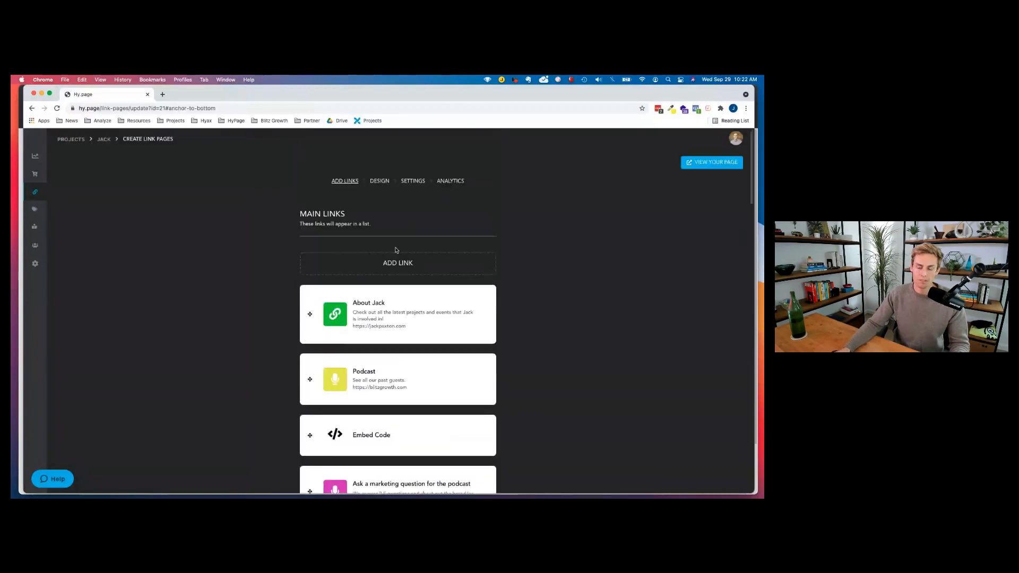
click(379, 180)
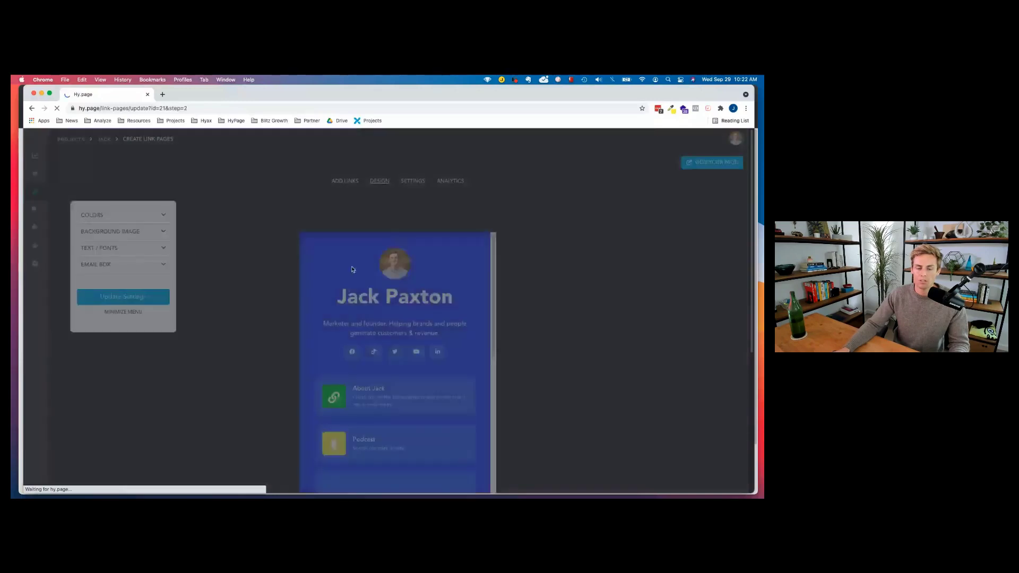
Try the pink, red, blue, dark, teal and purple pre-made themes, ending on blue.
click(139, 216)
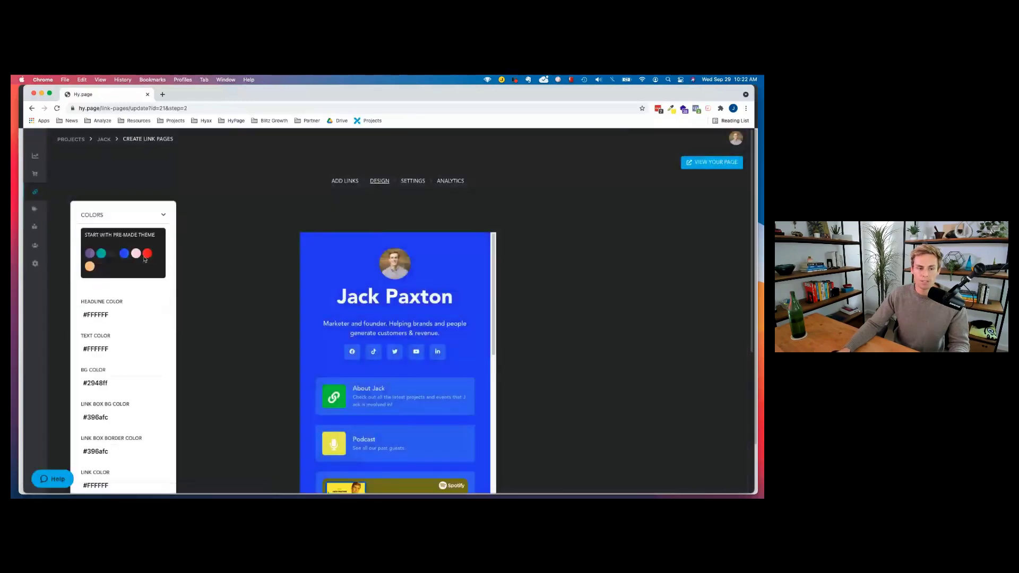
click(135, 254)
click(146, 254)
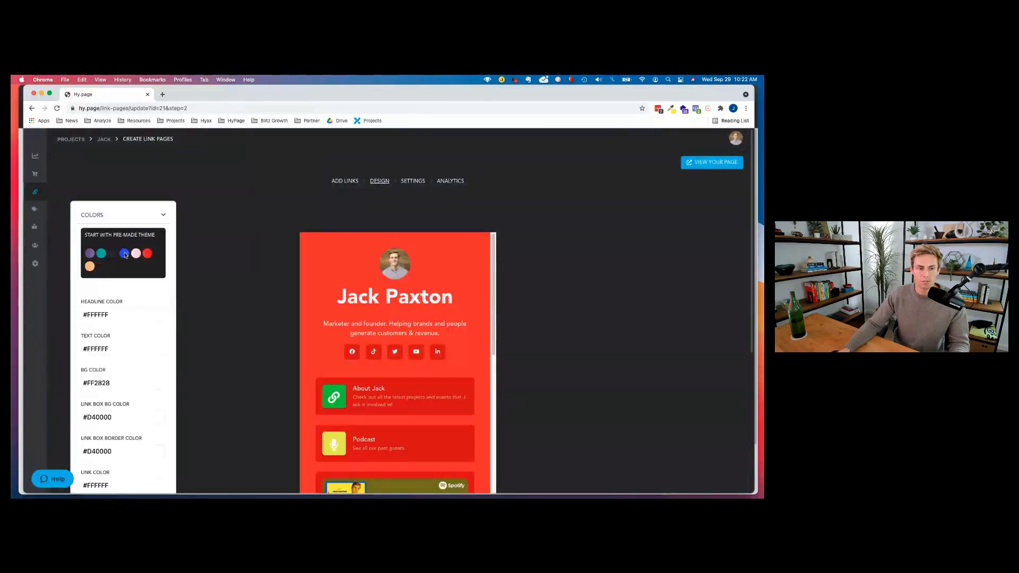
click(124, 254)
click(113, 255)
click(102, 256)
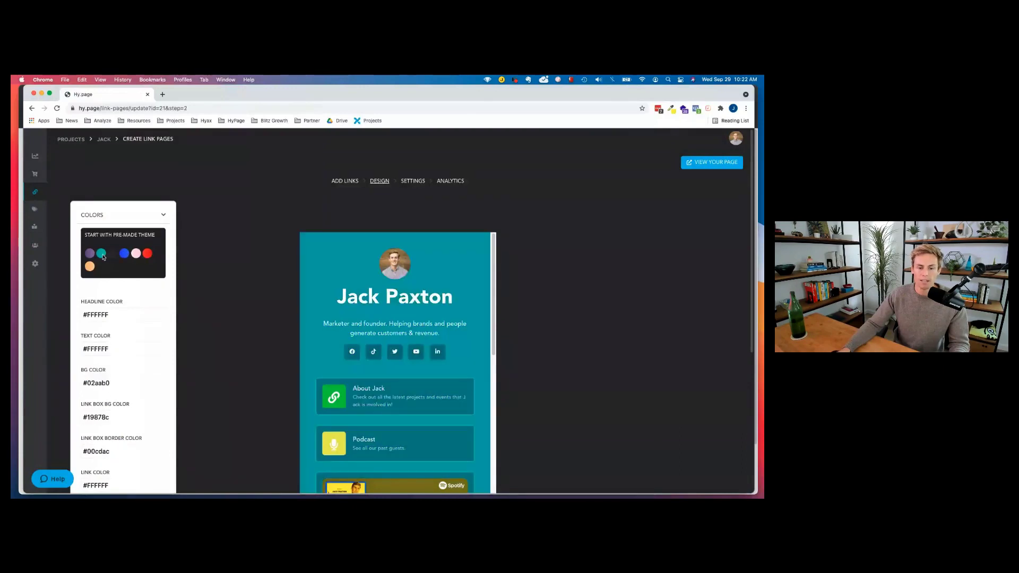
click(90, 254)
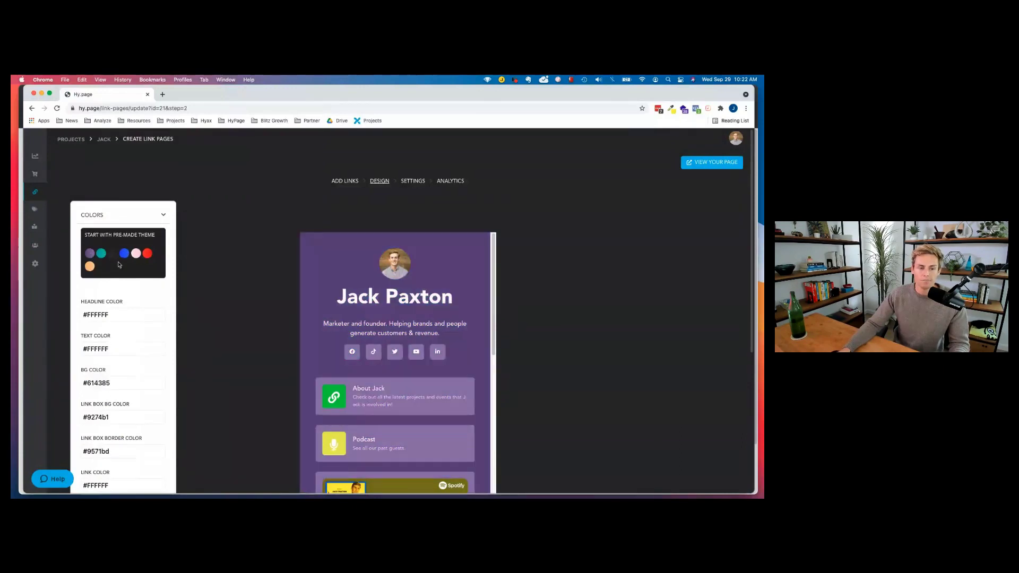
click(125, 255)
Expand the background image settings to show image upload and opacity options.
scroll(116, 250, down, 4)
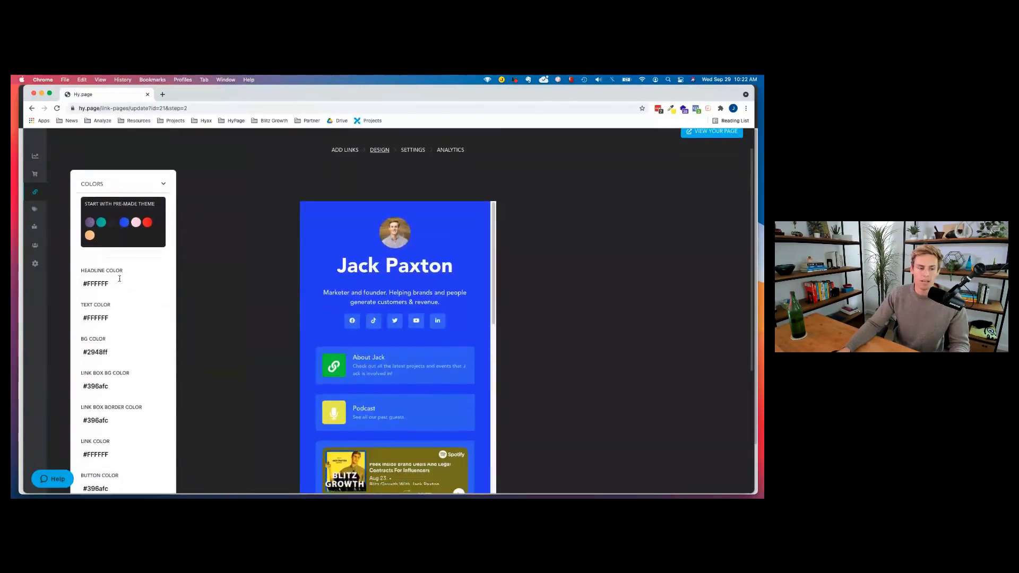
scroll(116, 249, down, 2)
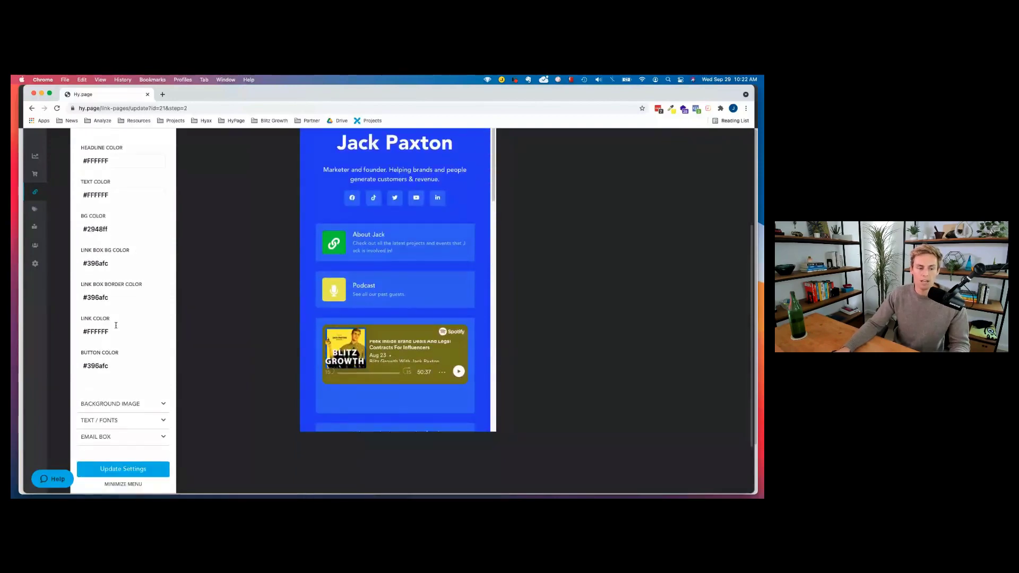
click(125, 403)
scroll(141, 314, up, 4)
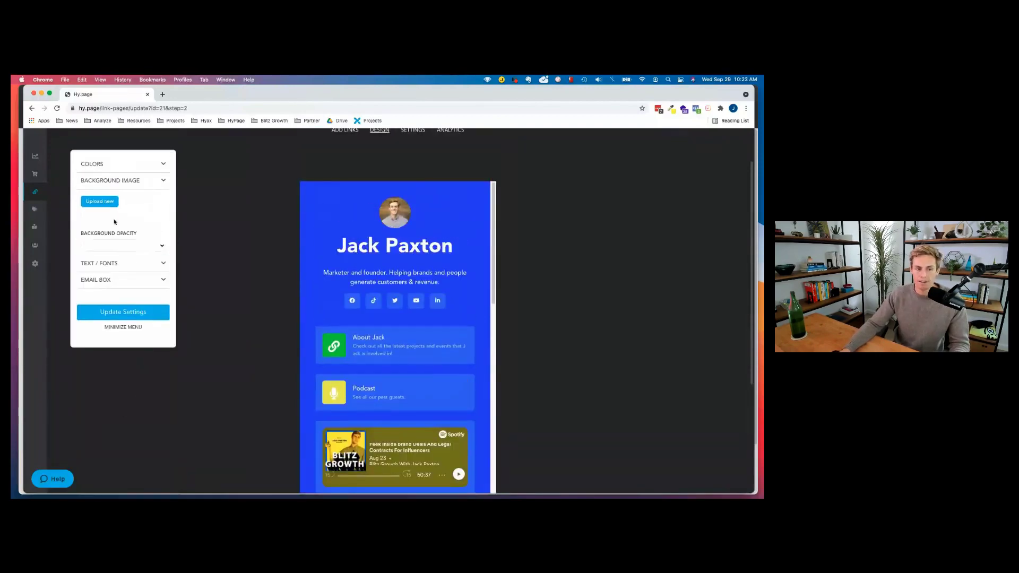
Review the background opacity and text settings, keeping Avenir as the page font.
click(117, 245)
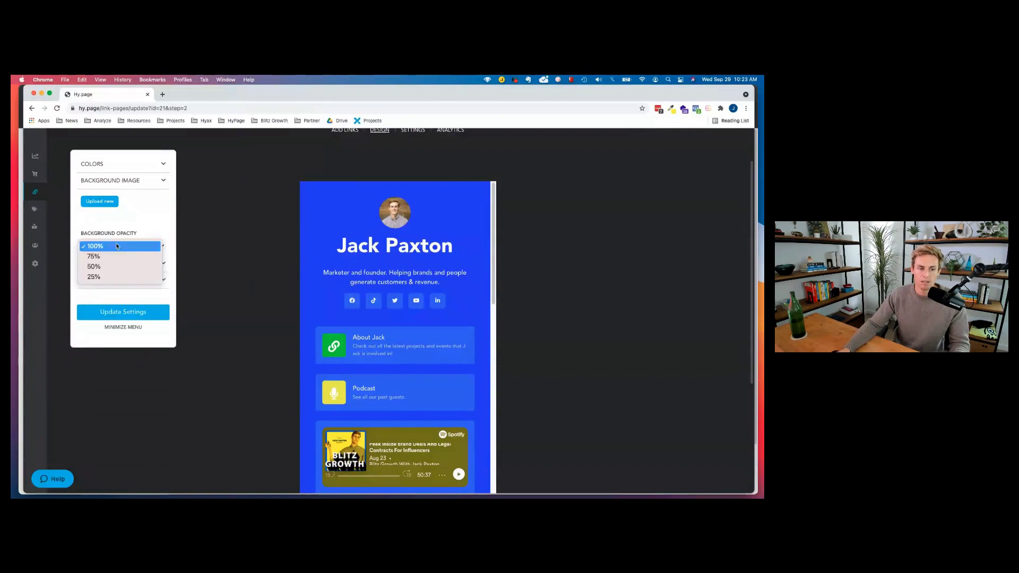
click(148, 221)
click(109, 264)
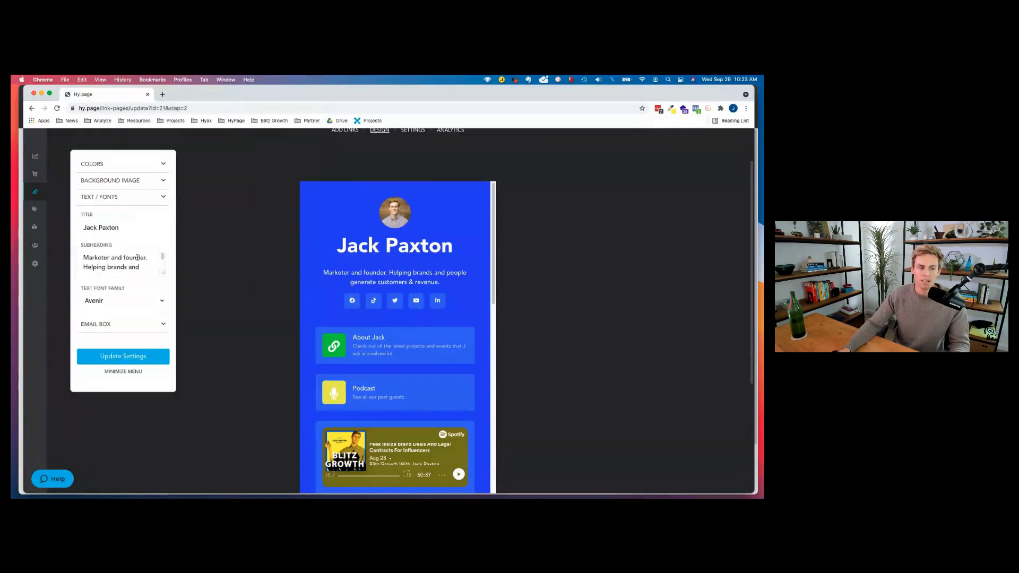
drag(337, 245, 452, 245)
drag(377, 272, 444, 272)
scroll(108, 267, down, 2)
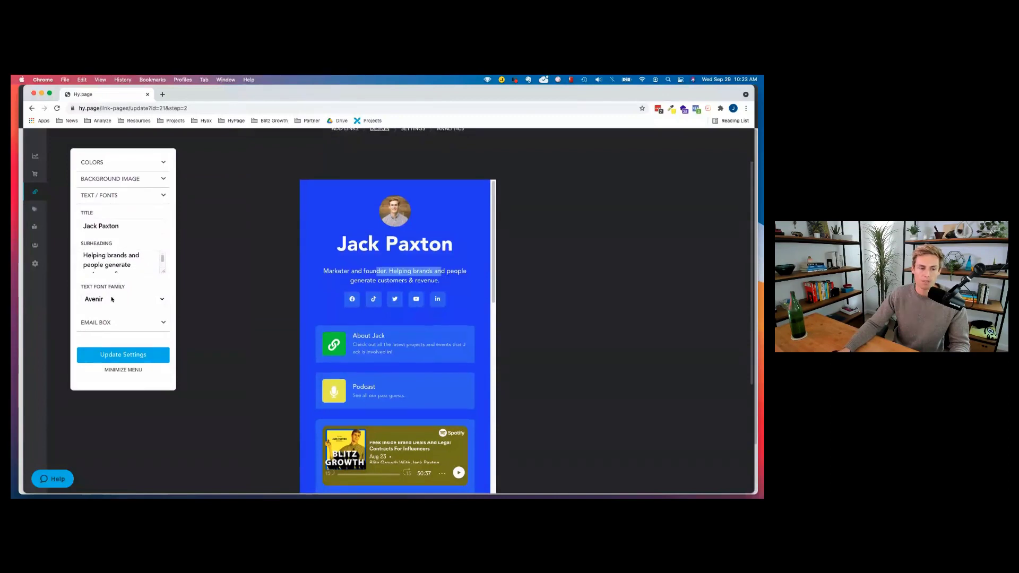
click(110, 301)
click(110, 301)
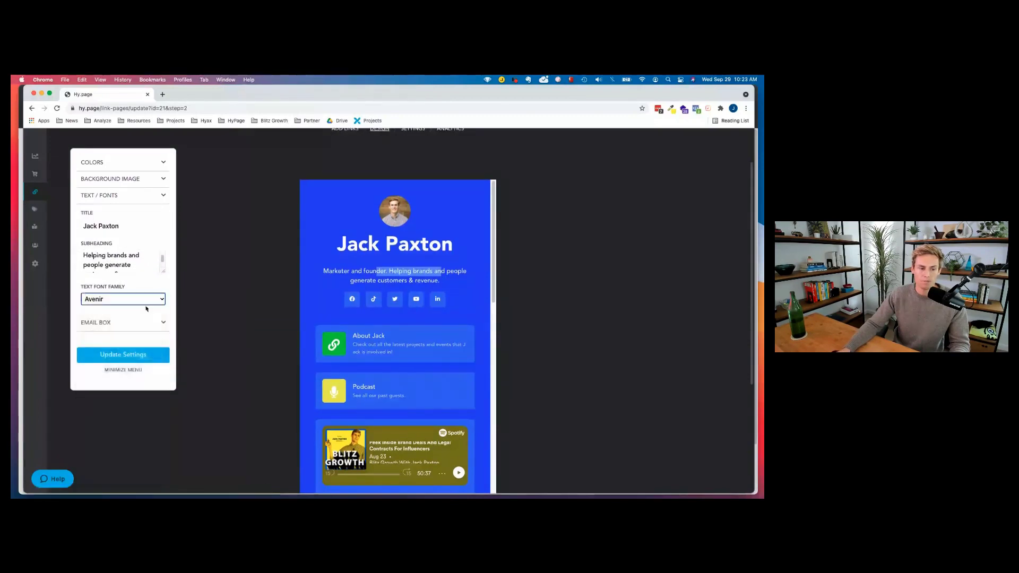
Set Show/Hide Email Box to Hide email box and save with Update Settings.
scroll(121, 316, down, 1)
click(121, 315)
scroll(120, 319, down, 1)
click(119, 321)
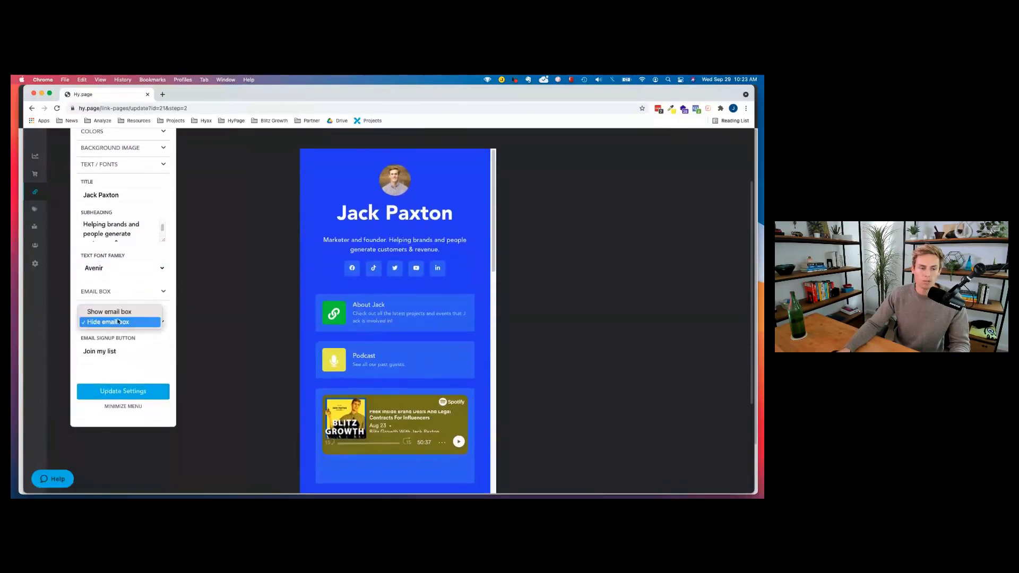
click(126, 312)
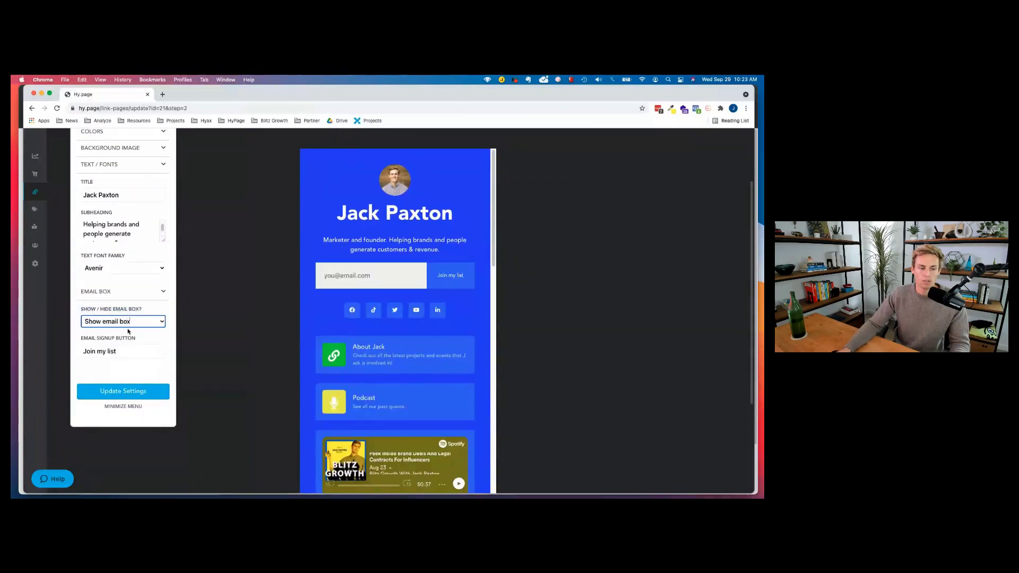
click(127, 322)
click(127, 331)
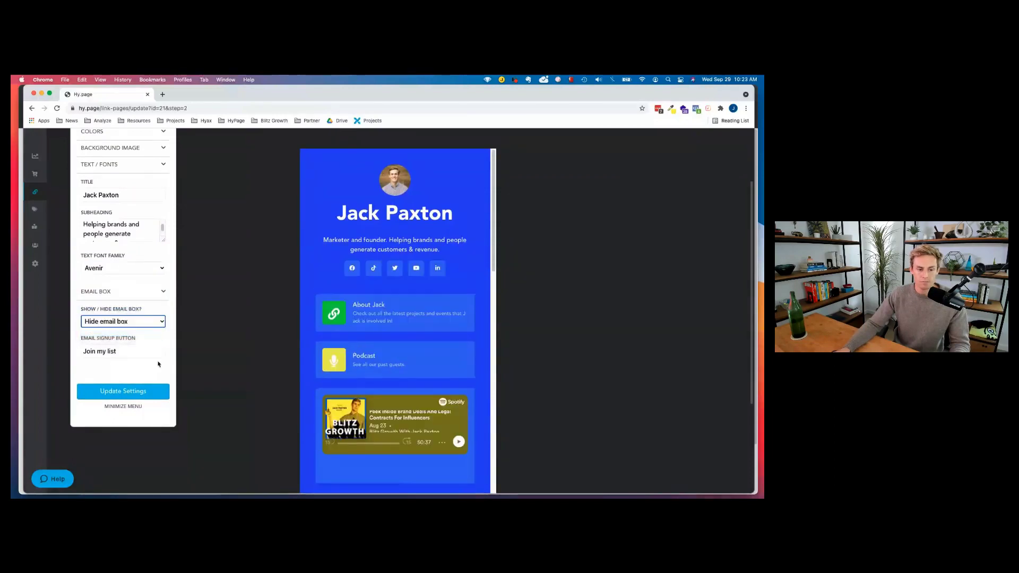
click(120, 395)
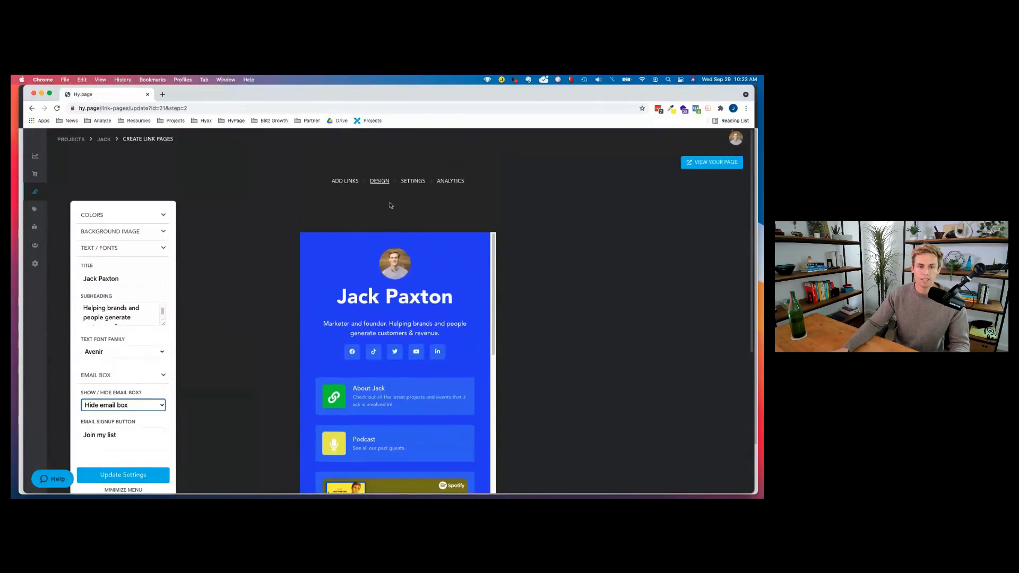
Check the link page's general settings, keeping the hy.page domain.
click(413, 180)
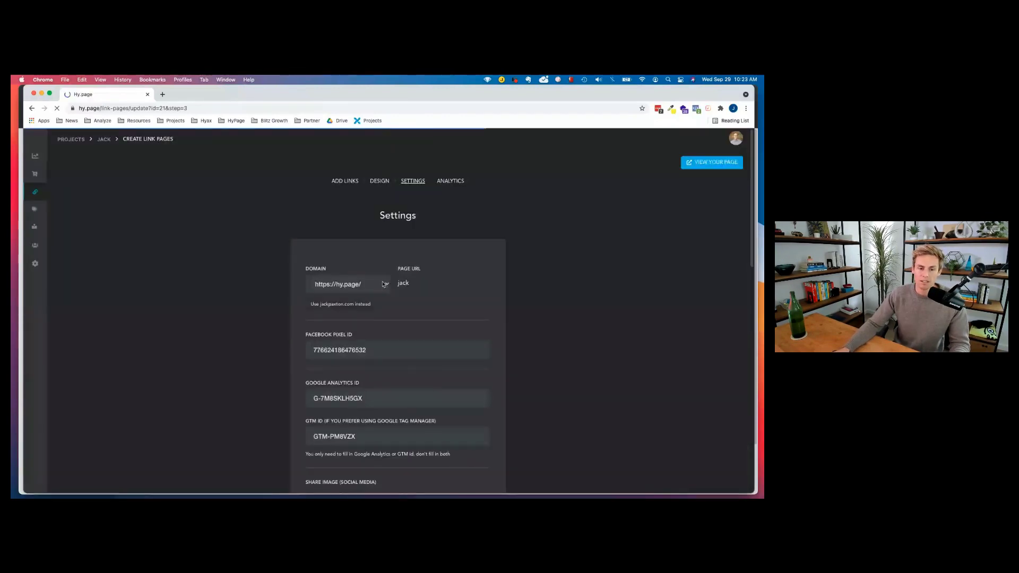
click(385, 285)
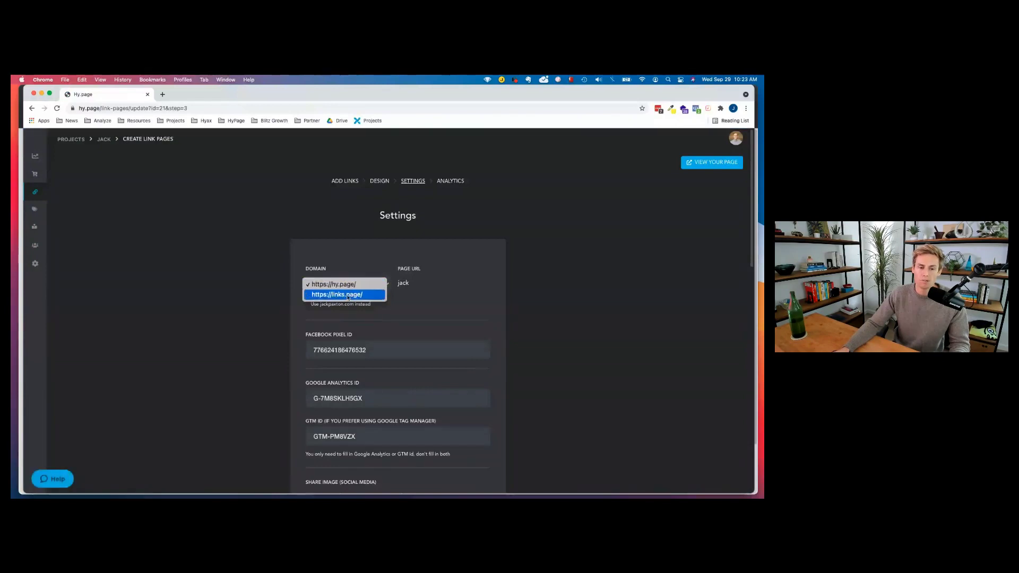
click(284, 286)
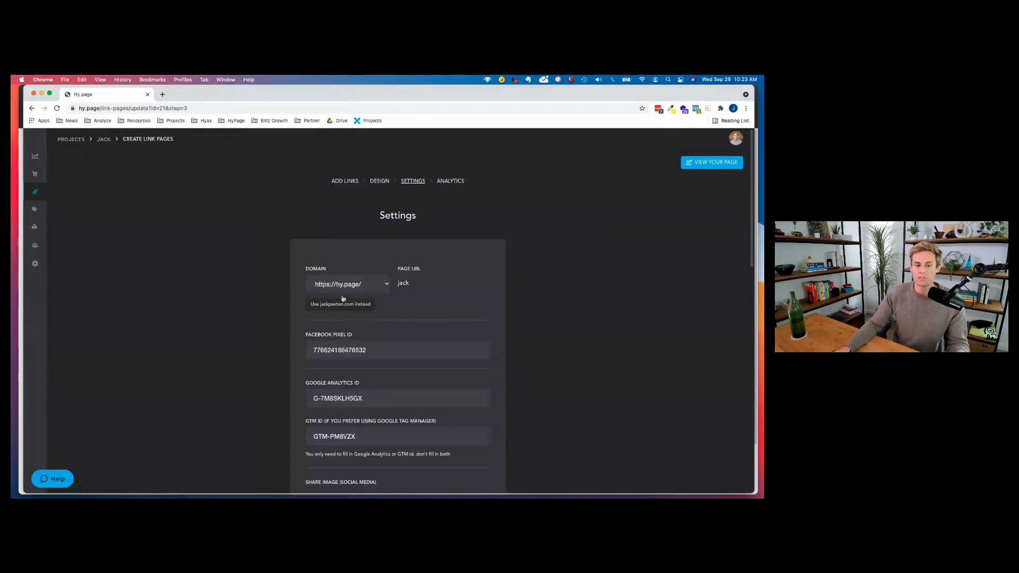
Keep 'Just show the terms/privacy, don't require checkbox', then go to Analytics.
scroll(375, 341, down, 4)
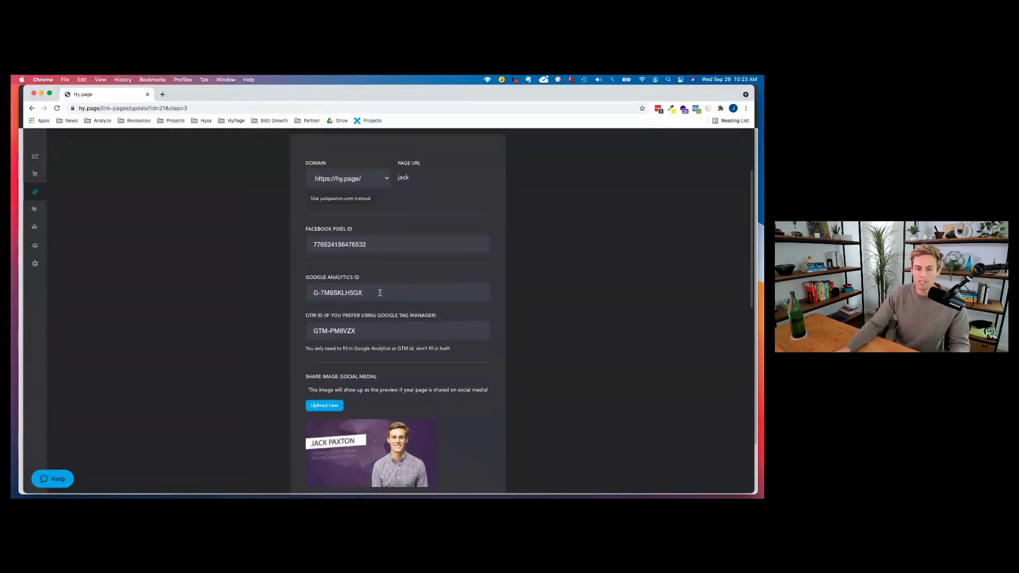
scroll(379, 293, down, 3)
scroll(406, 285, down, 1)
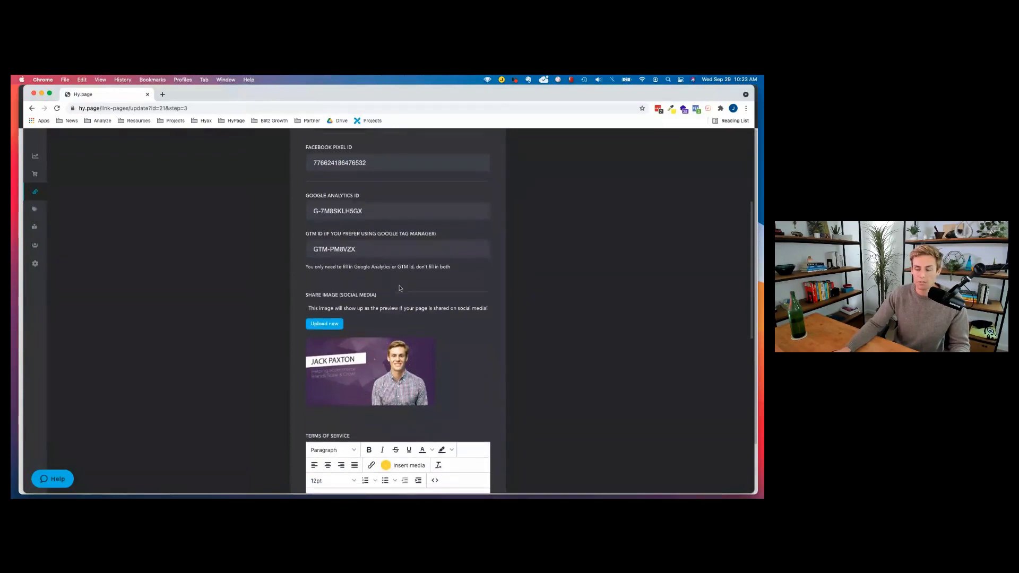
scroll(399, 307, down, 3)
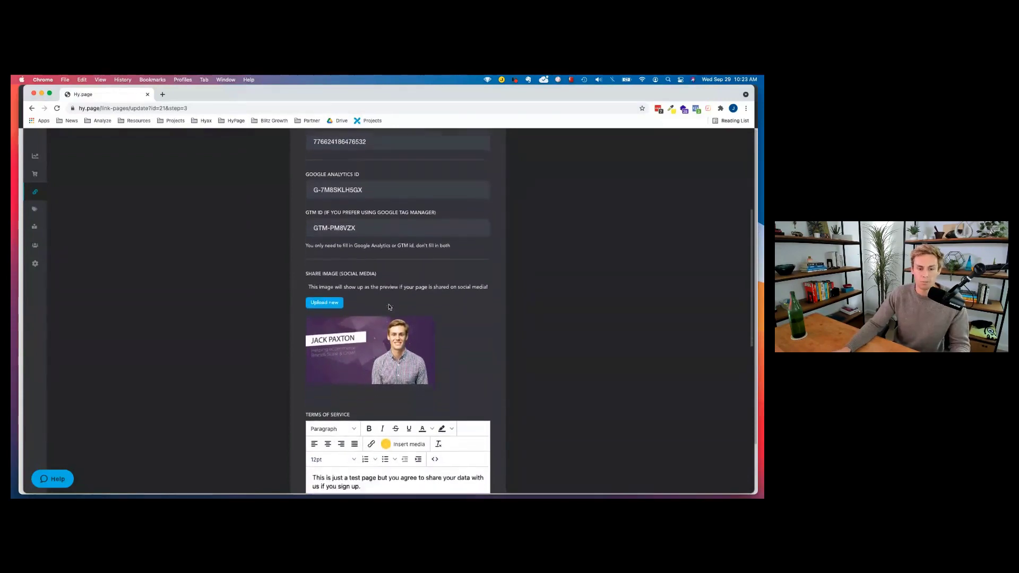
scroll(384, 298, down, 6)
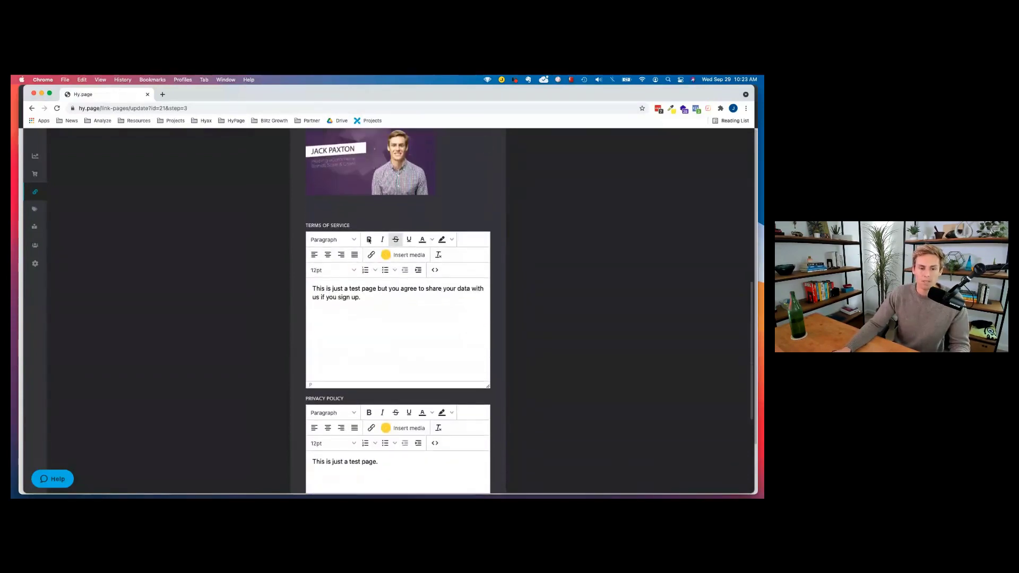
scroll(398, 340, down, 7)
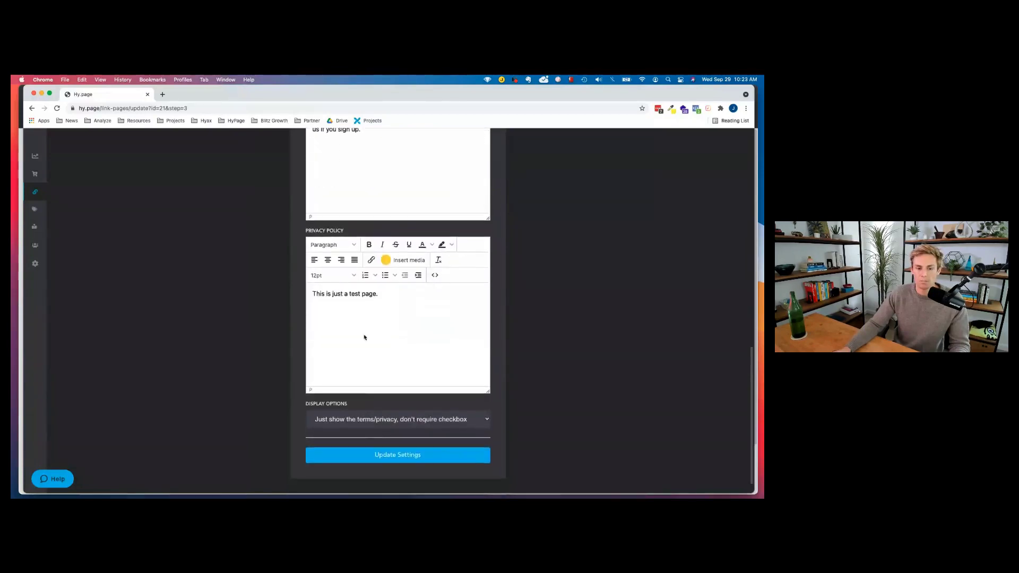
click(360, 401)
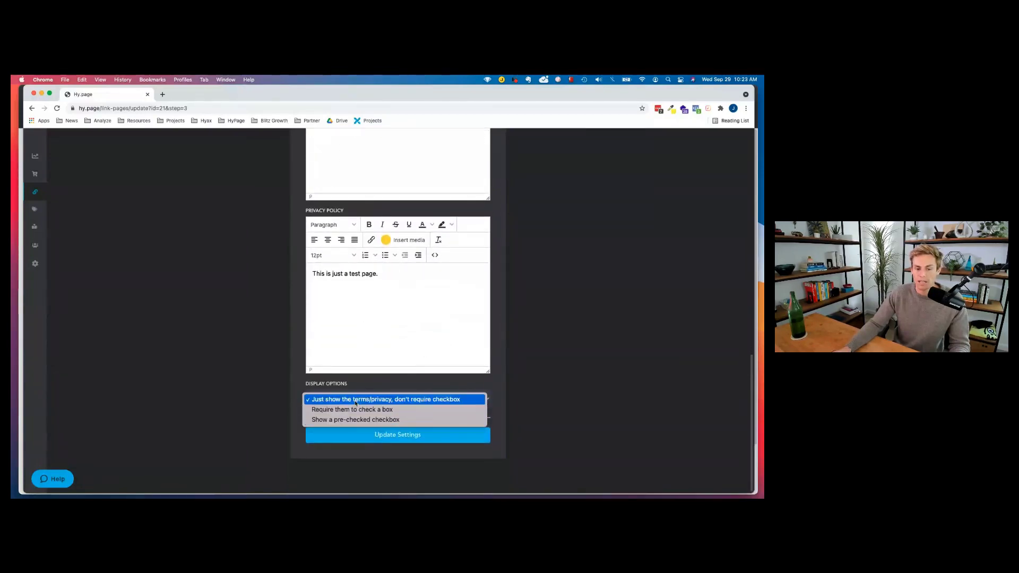
click(533, 403)
scroll(417, 258, up, 15)
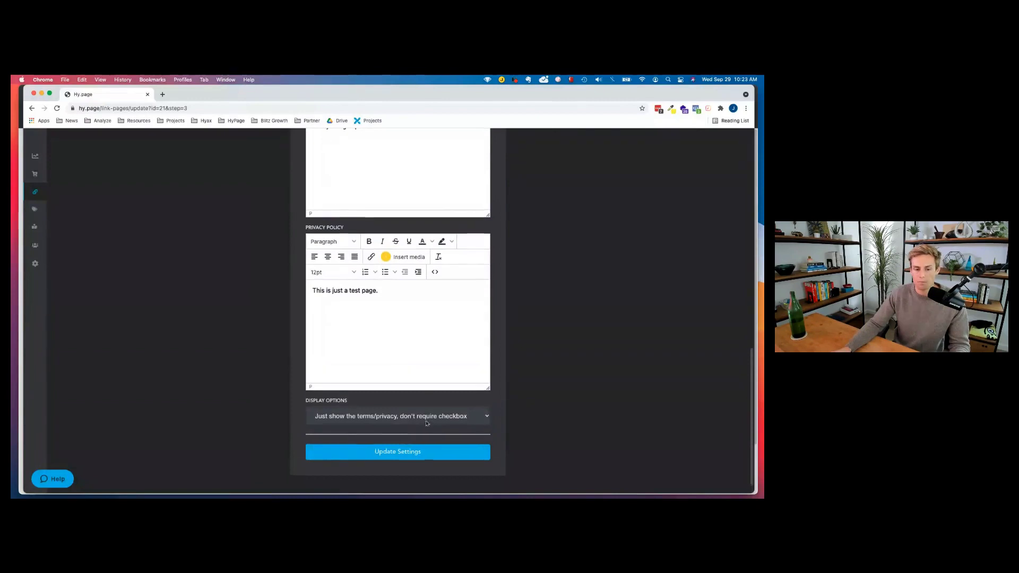
click(450, 181)
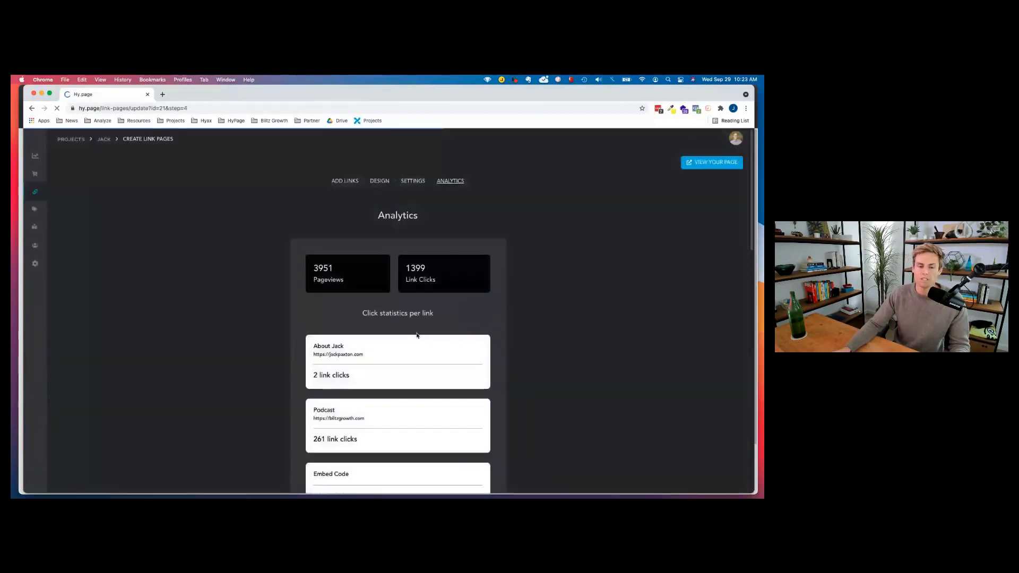
Scroll through per-link clicks: Podcast 261, Get free marketing updates 190, Free Marketing Training 179, TikTok 109.
scroll(411, 341, down, 3)
scroll(411, 341, up, 1)
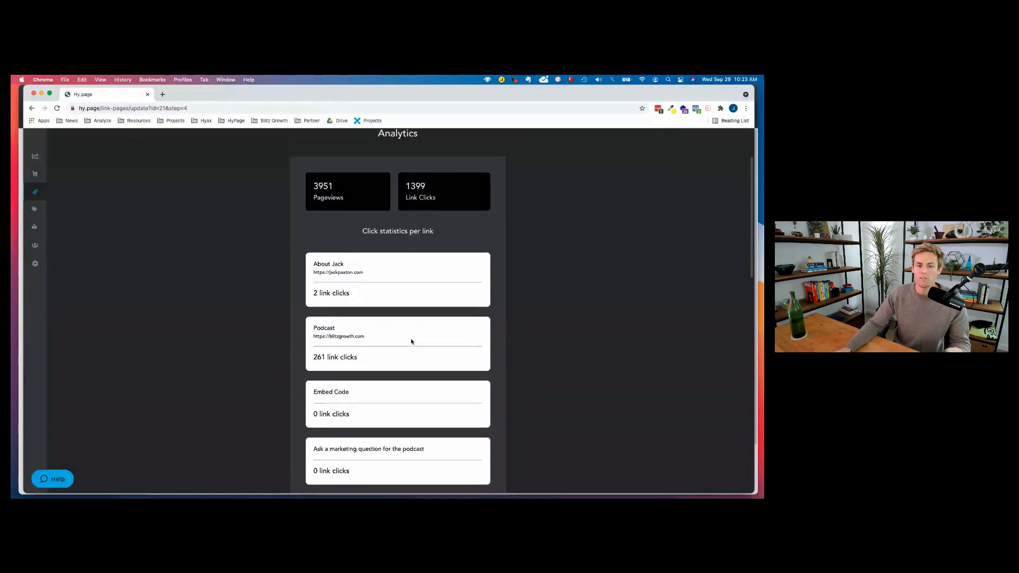
scroll(410, 341, down, 6)
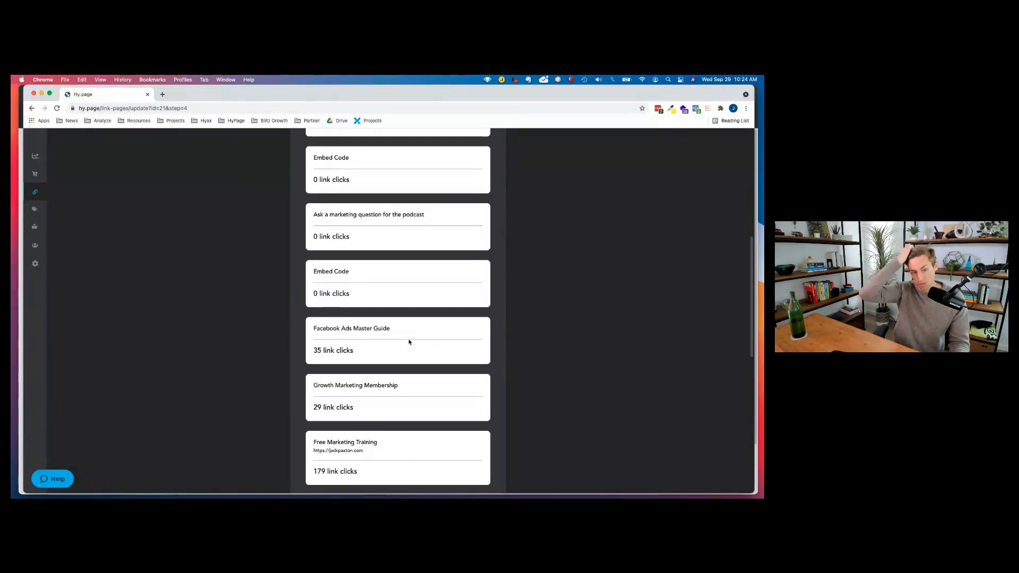
scroll(410, 339, down, 4)
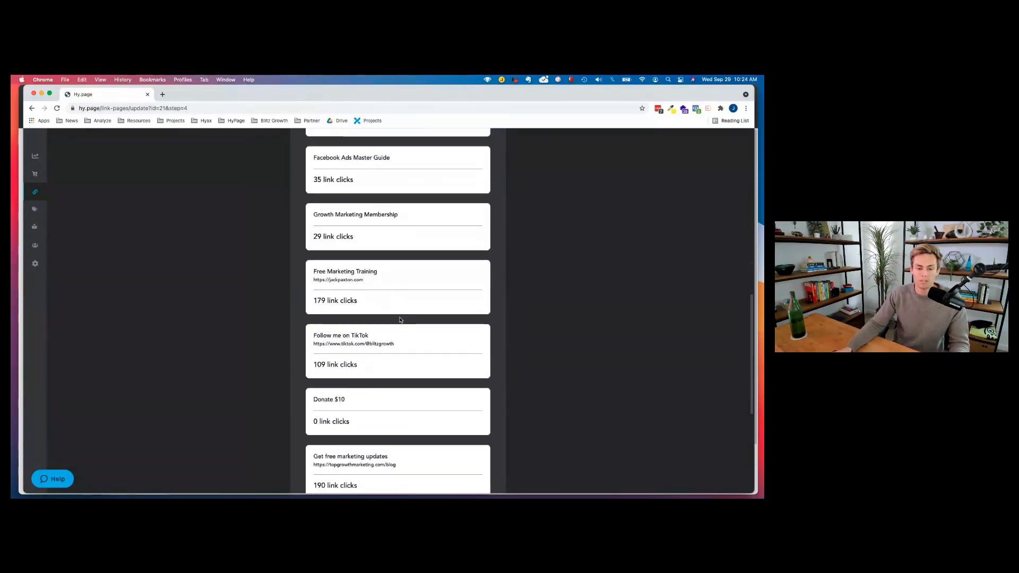
scroll(400, 320, down, 5)
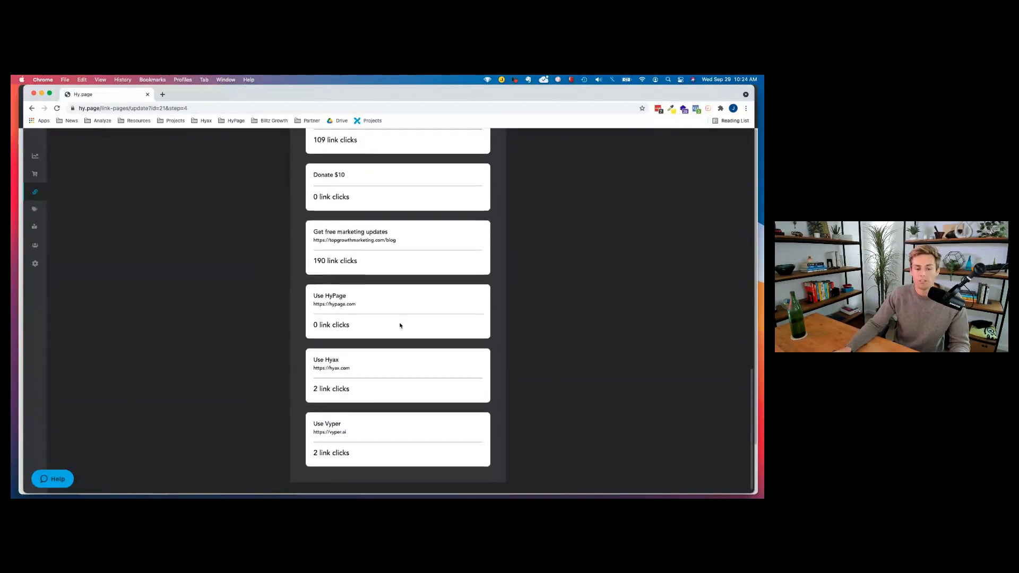
scroll(400, 325, up, 10)
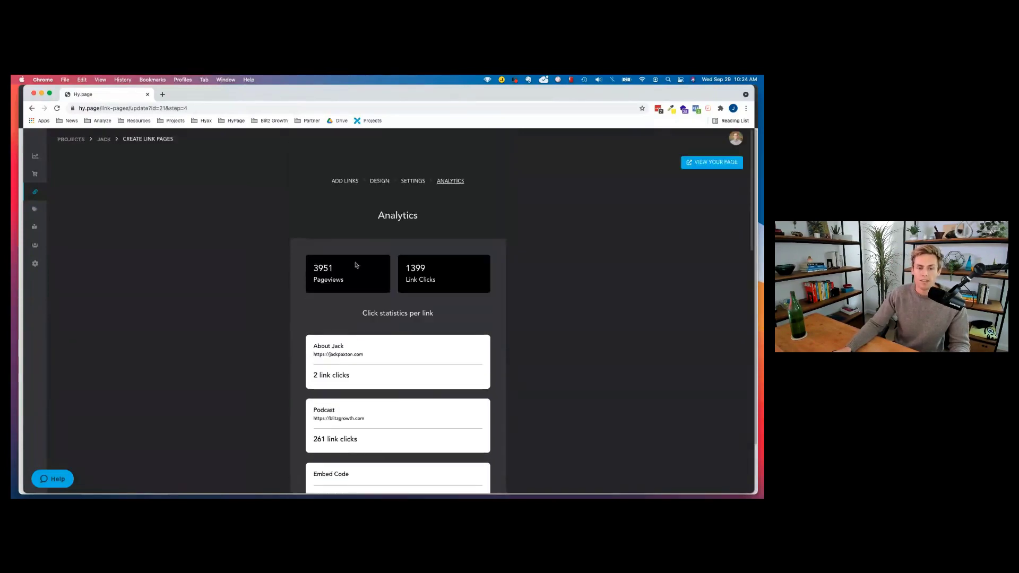
scroll(355, 266, down, 5)
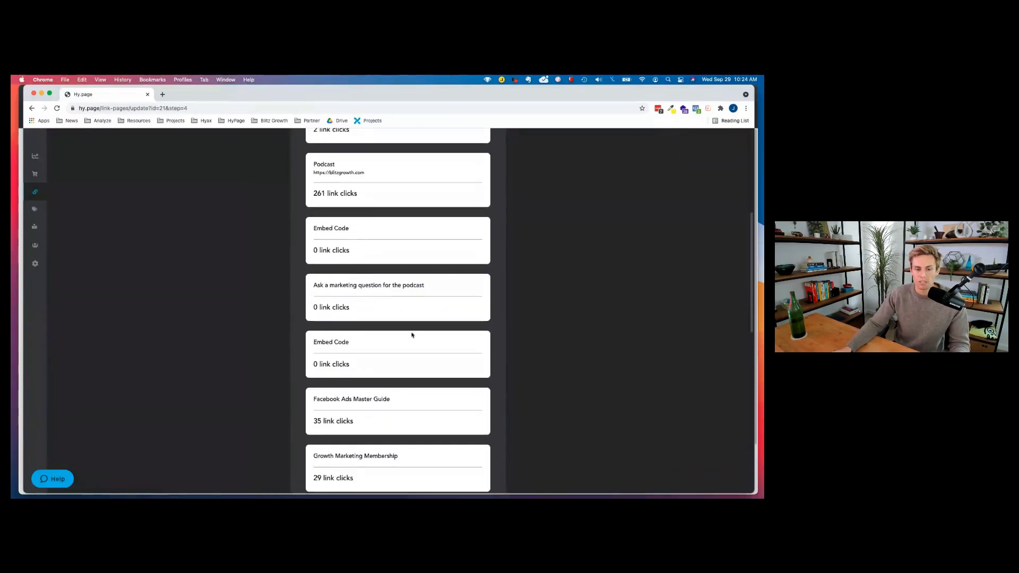
scroll(411, 335, up, 5)
Open Simple Products from the sidebar, then show all windows in Mission Control.
mouse_move(62, 207)
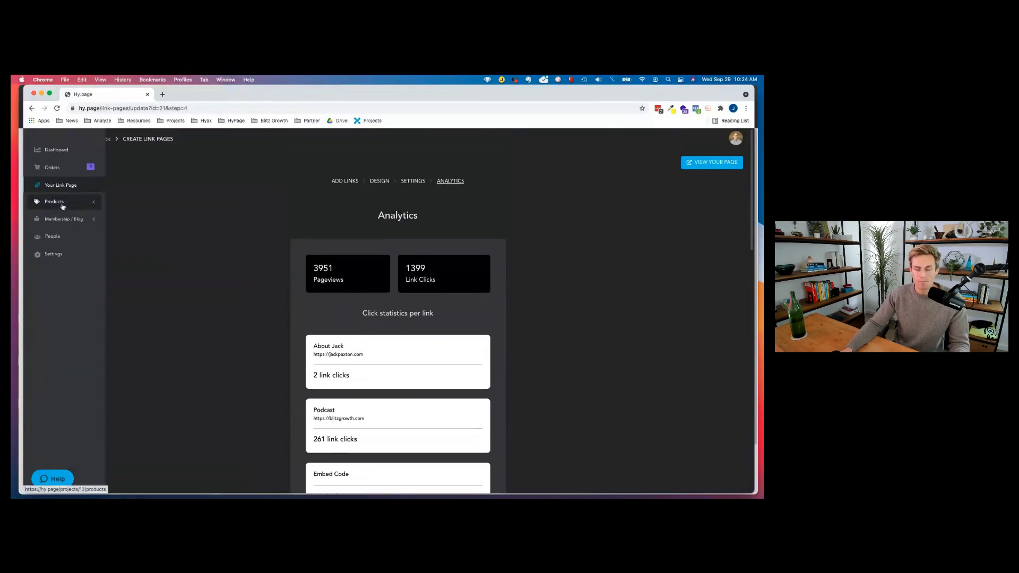
click(62, 203)
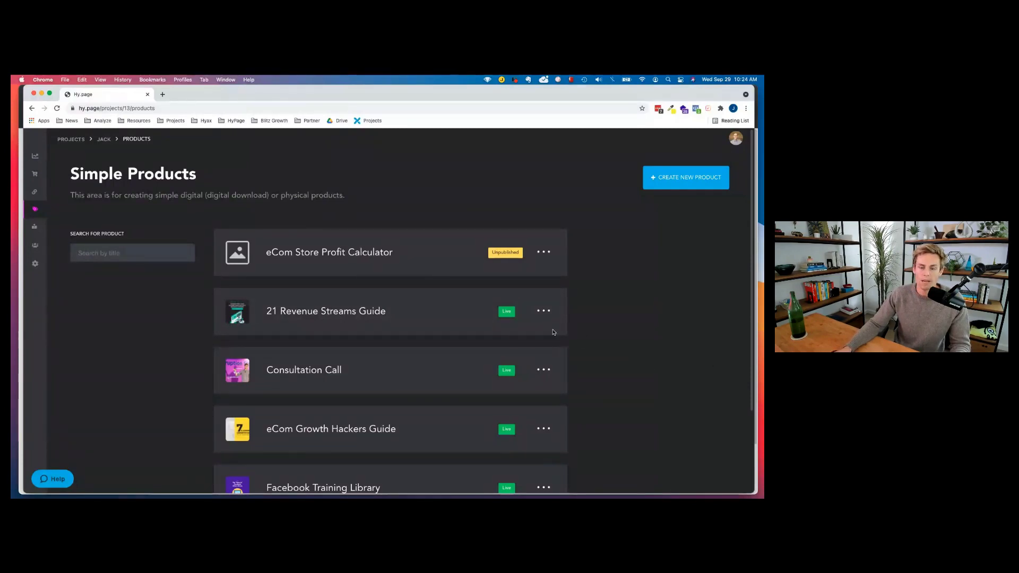
key(ctrl+Up)
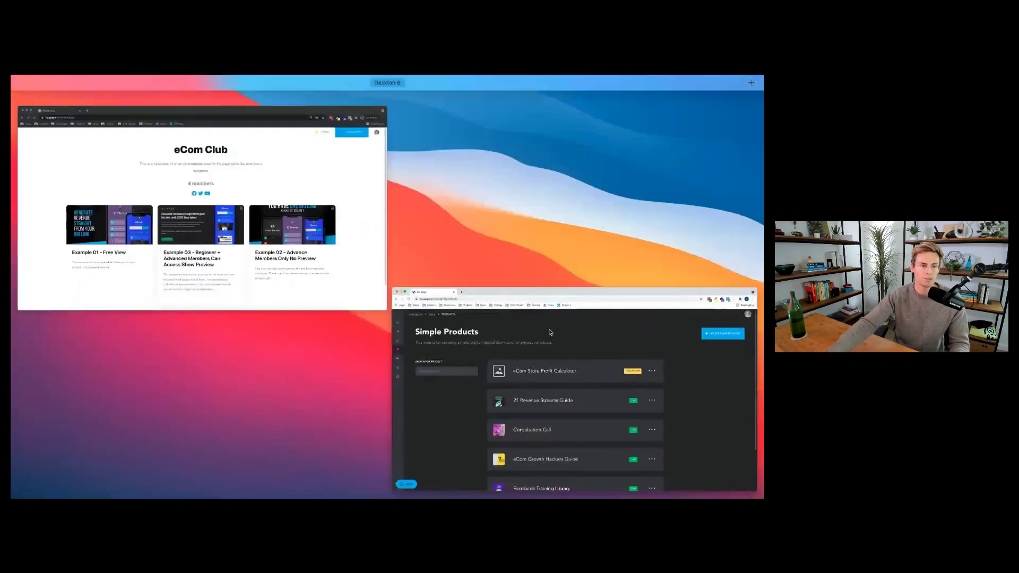
Load the public link page hy.page/tgm in the incognito window.
key(ctrl+Up)
click(118, 108)
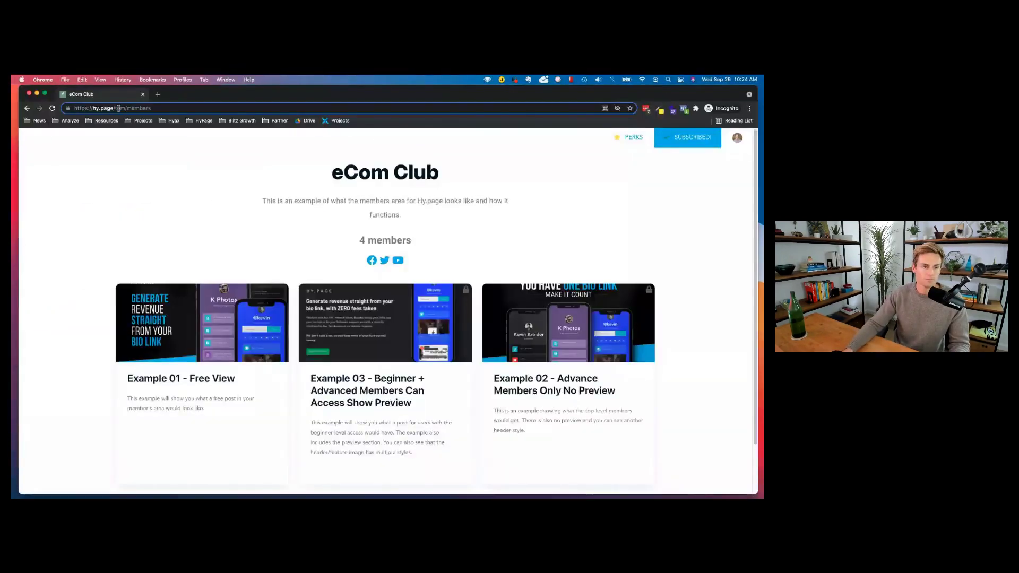
key(End)
key(BackSpace)
key(BackSpace)
key(BackSpace)
key(BackSpace)
key(BackSpace)
key(BackSpace)
key(BackSpace)
key(Return)
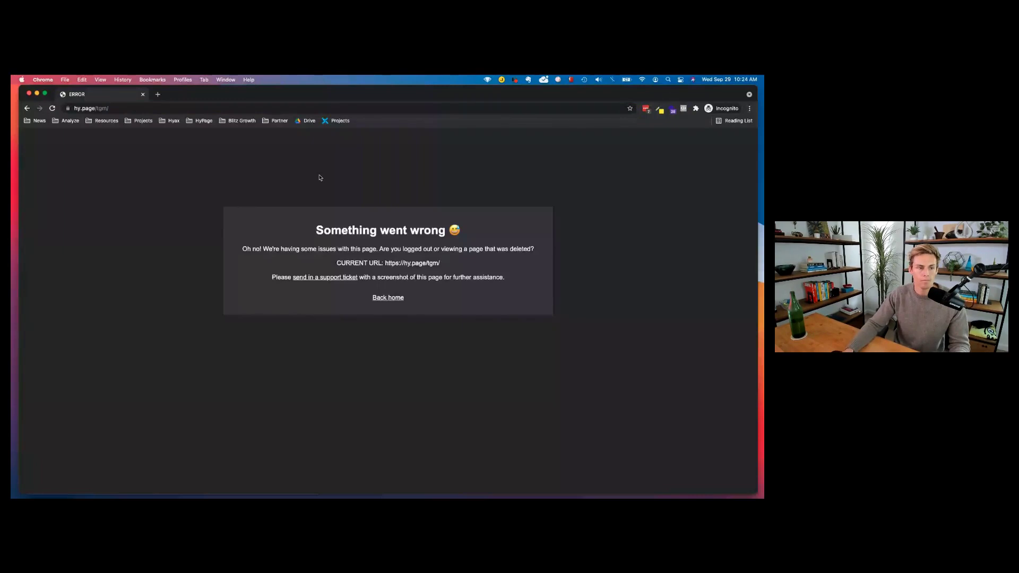
click(103, 108)
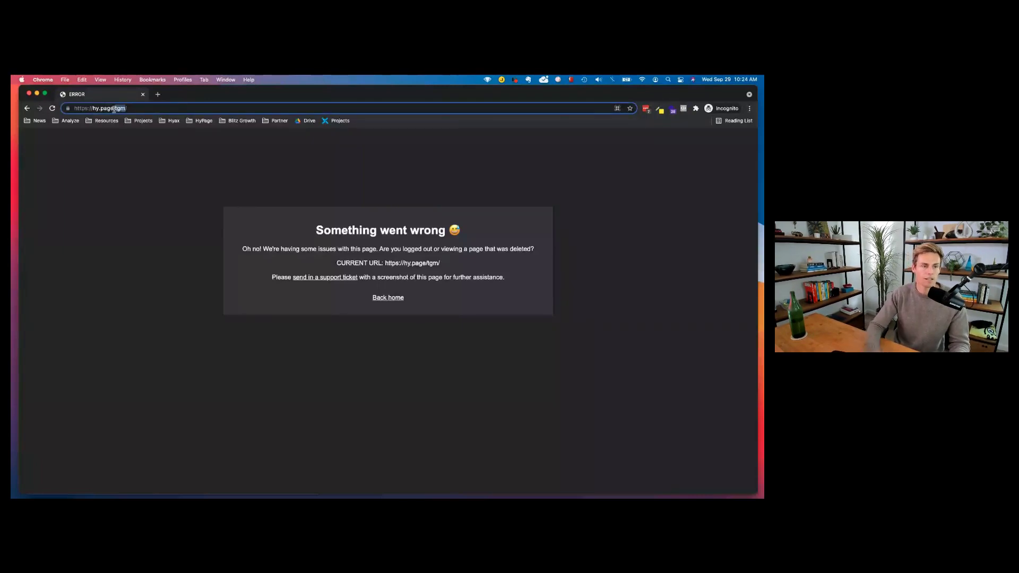
key(BackSpace)
text(/tgm)
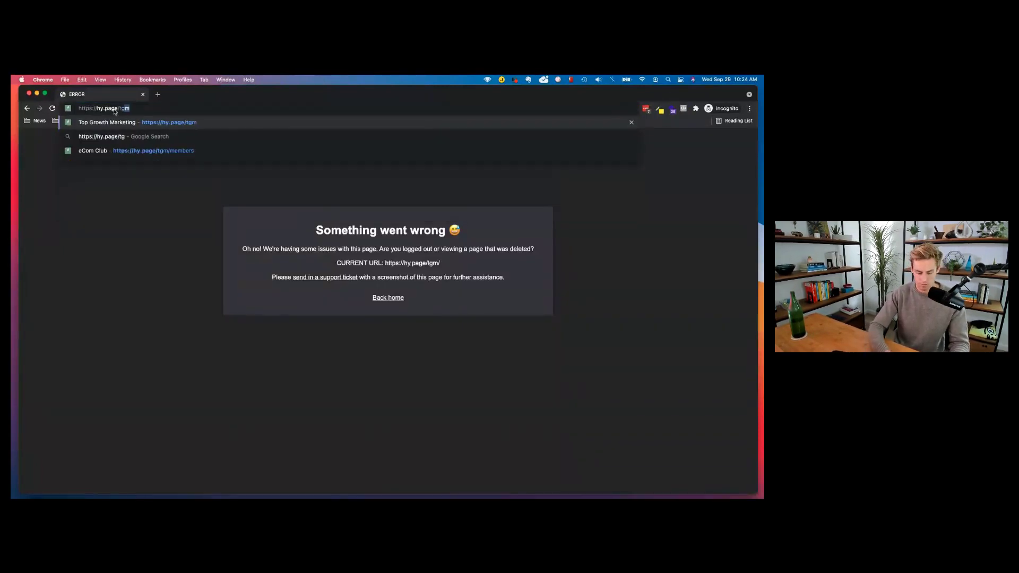
key(Return)
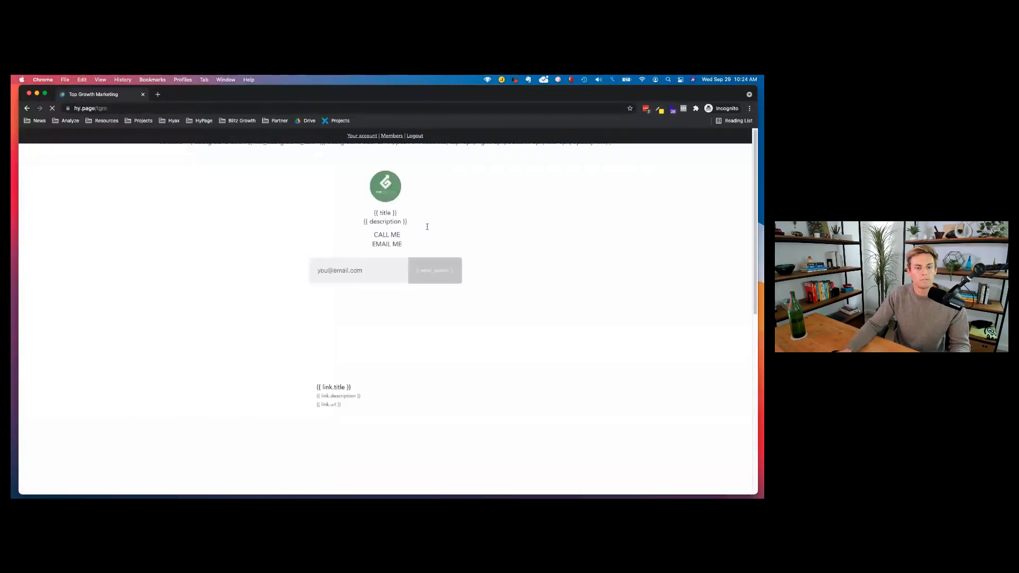
Preview the Make a donation checkout's terms and privacy line, then close it and the window.
scroll(420, 322, down, 5)
scroll(420, 322, down, 4)
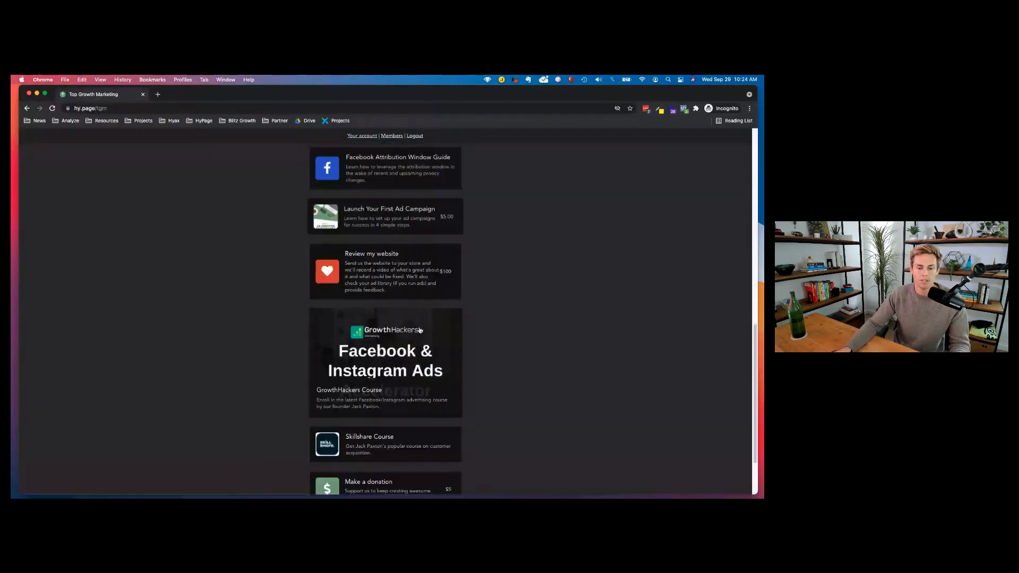
scroll(419, 330, down, 2)
click(446, 408)
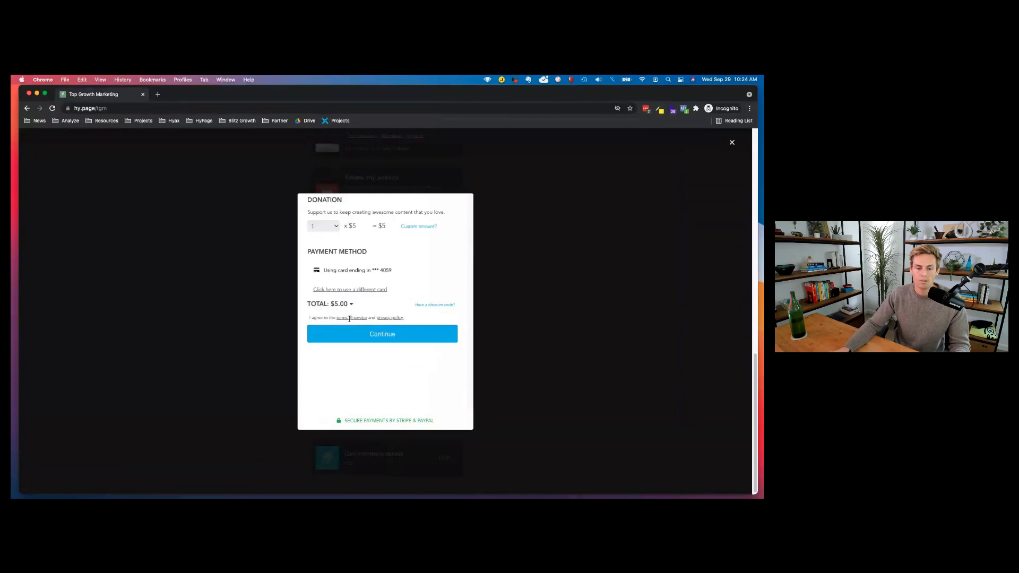
drag(389, 322, 379, 321)
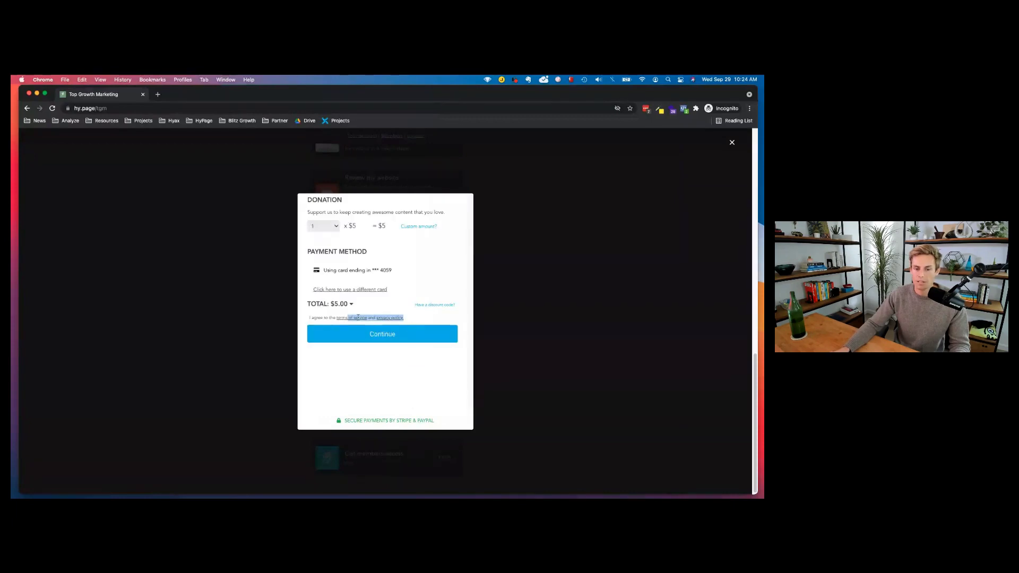
click(731, 142)
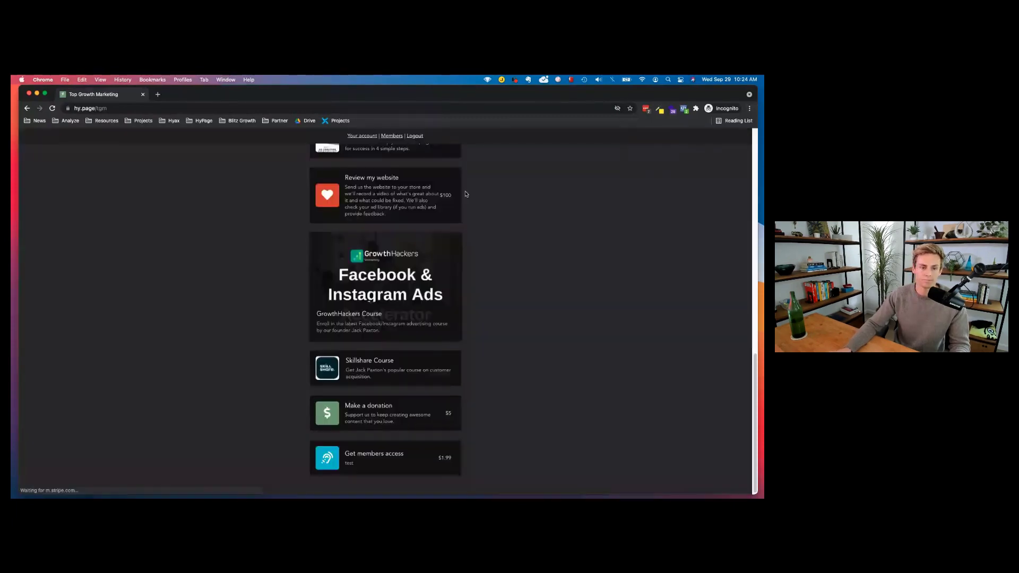
key(super+w)
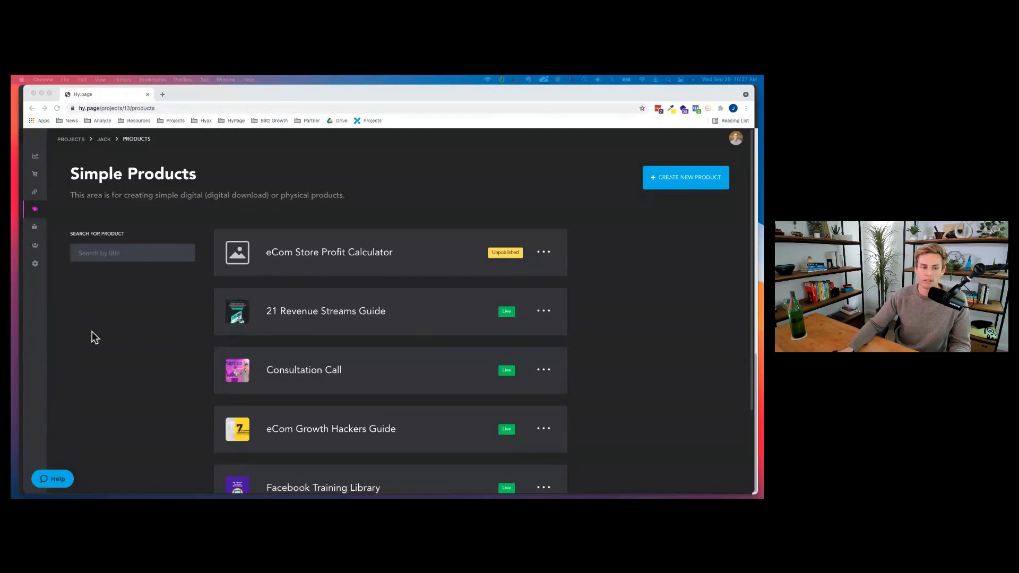
click(157, 319)
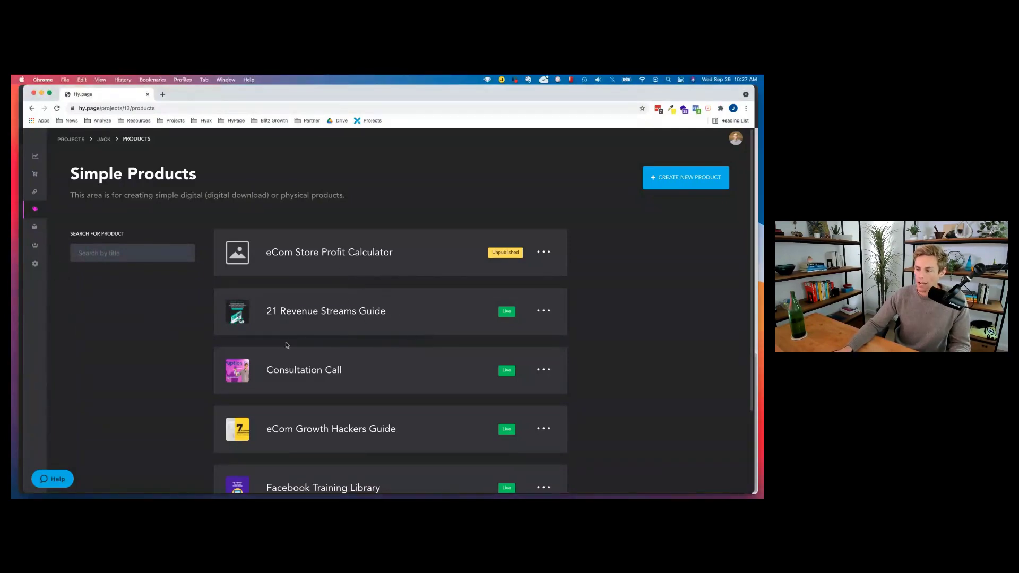
scroll(274, 330, down, 1)
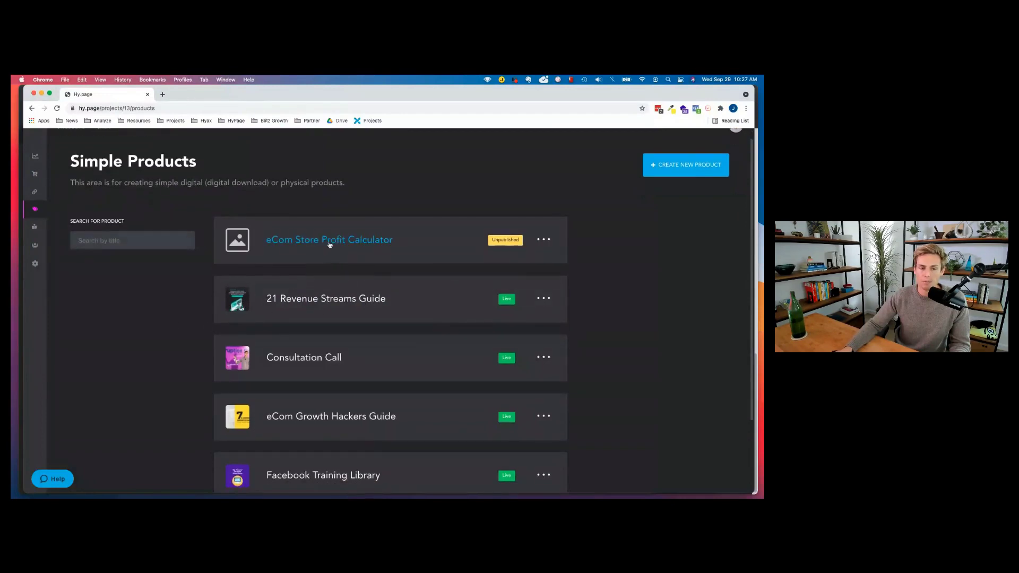
click(451, 252)
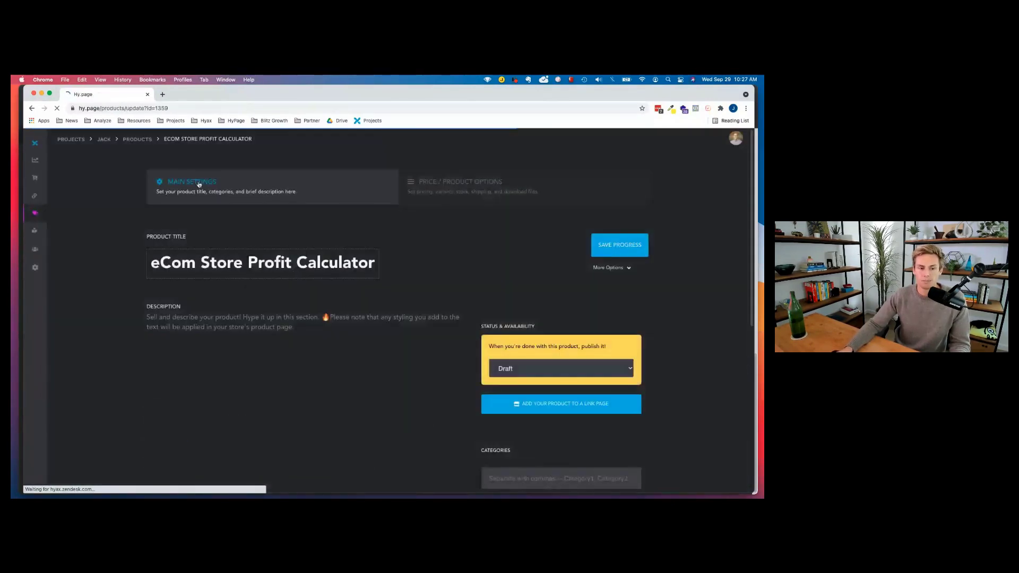
click(164, 271)
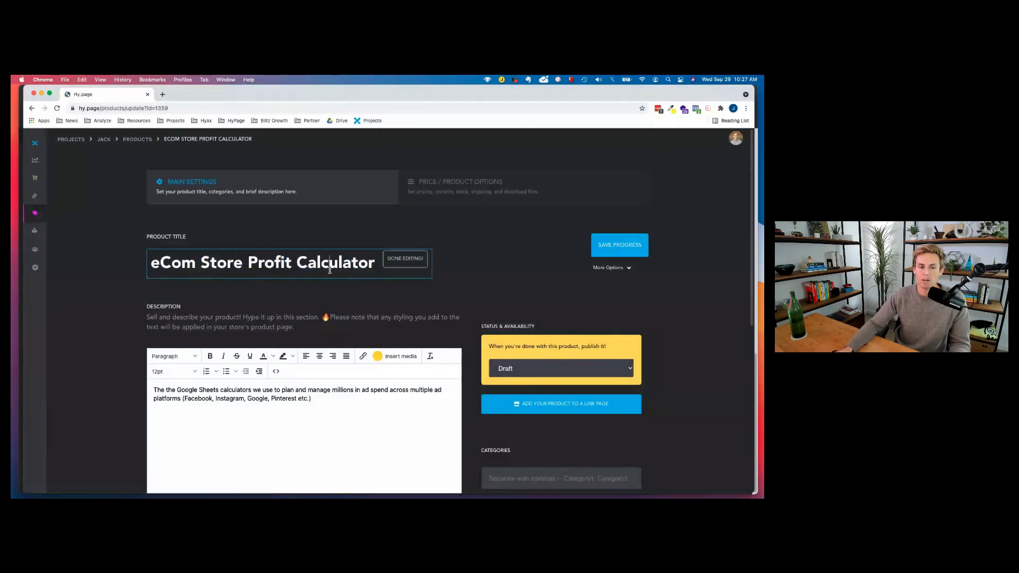
scroll(265, 372, down, 2)
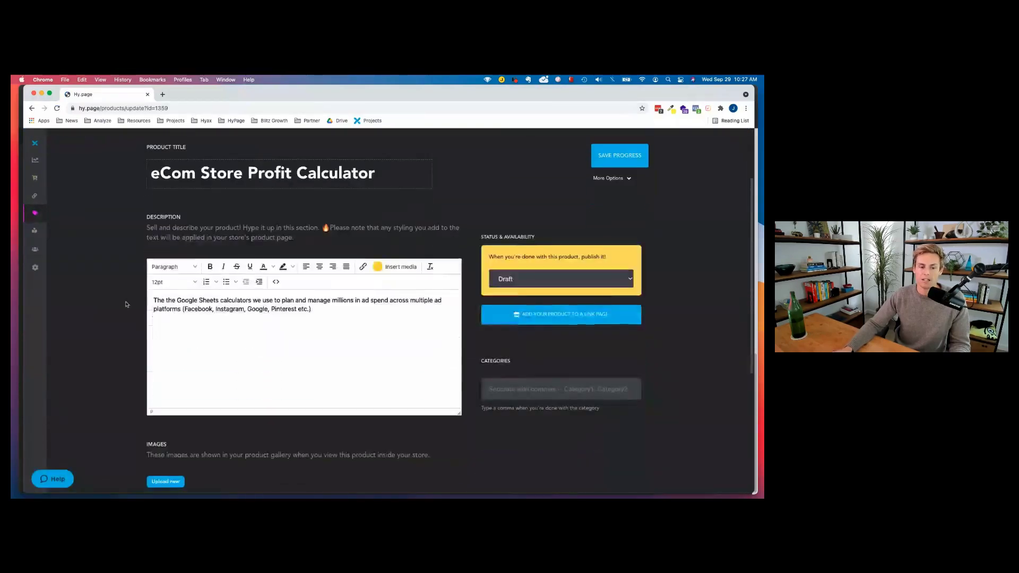
triple_click(305, 313)
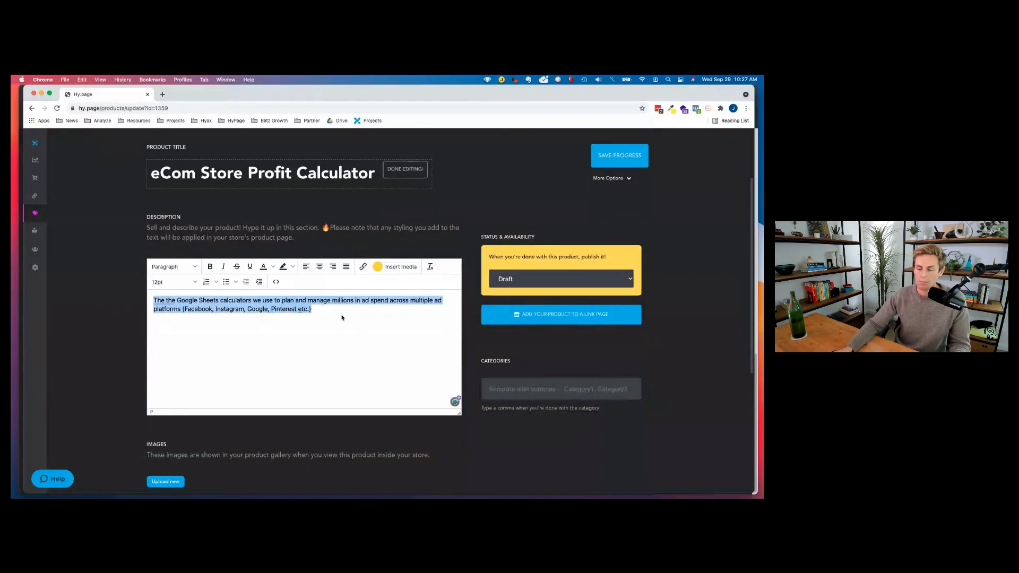
scroll(340, 317, down, 1)
scroll(340, 317, down, 1)
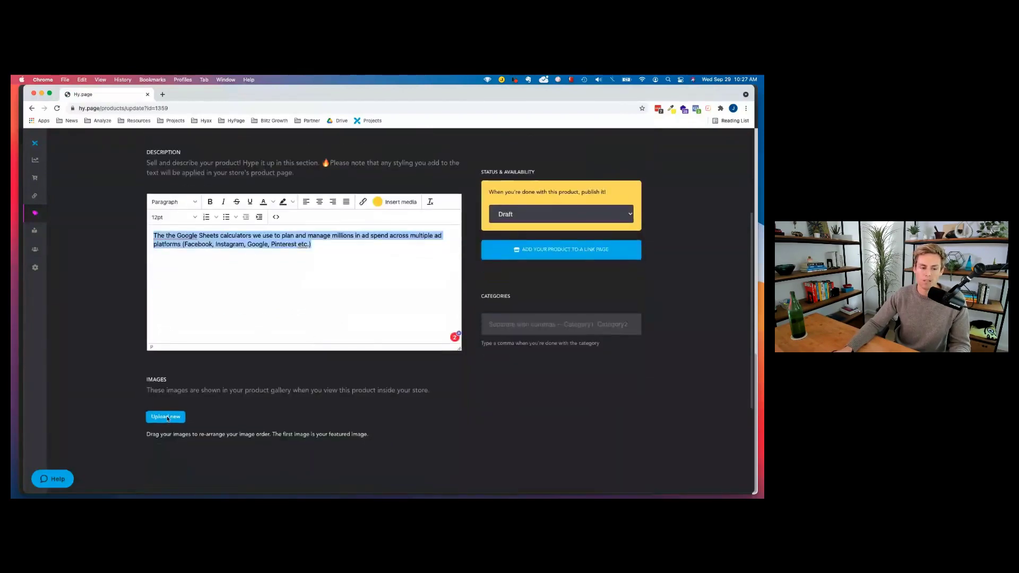
click(508, 321)
scroll(580, 341, up, 1)
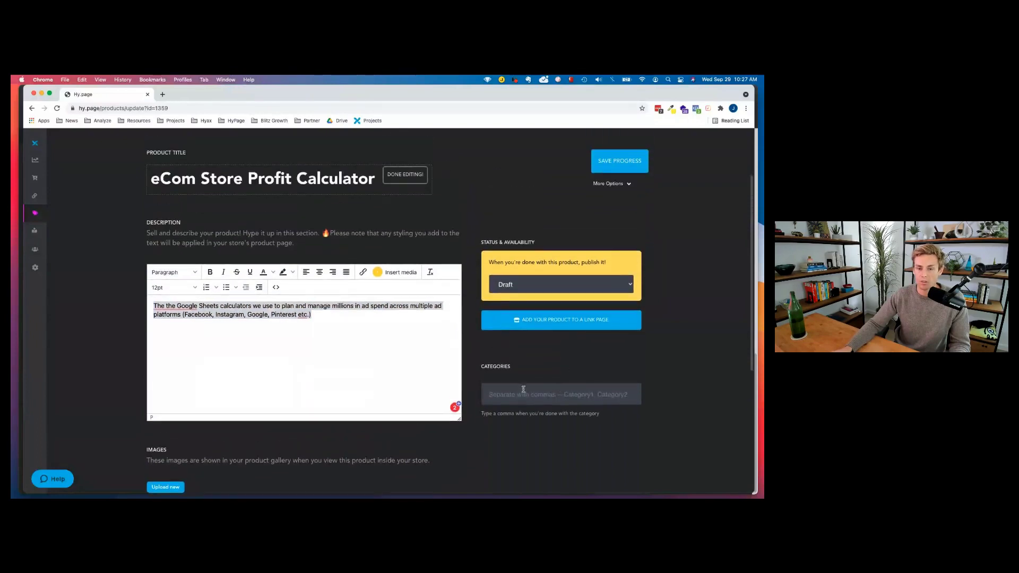
click(529, 283)
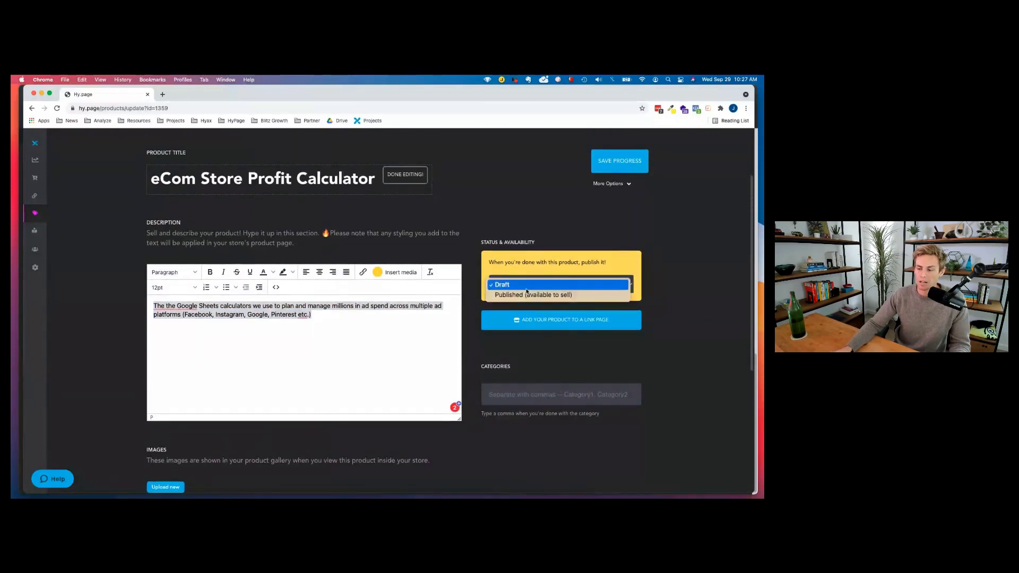
click(652, 303)
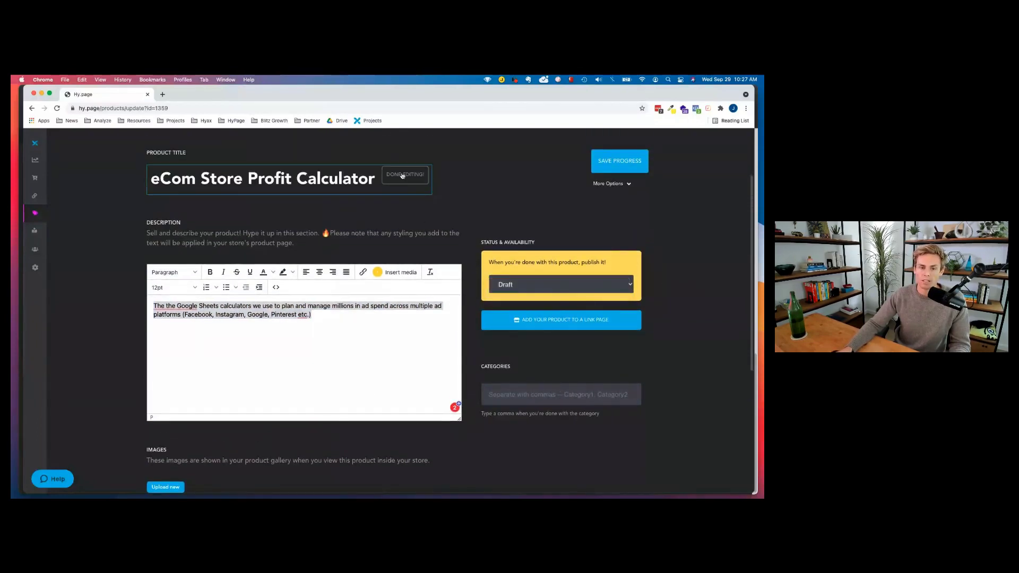
scroll(530, 239, up, 2)
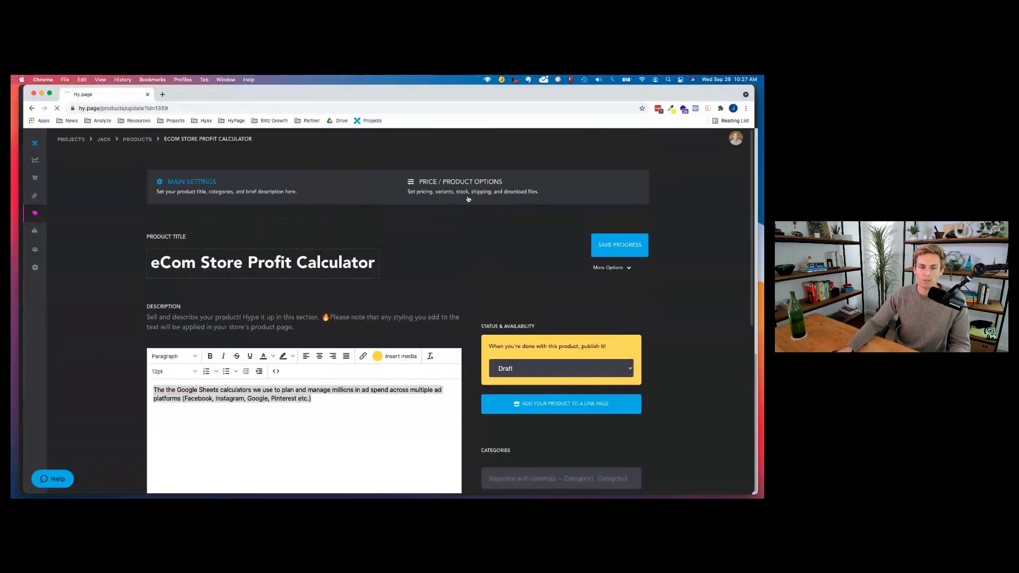
Enter a compare-at price of 99 on the Price / Product Options tab.
click(508, 186)
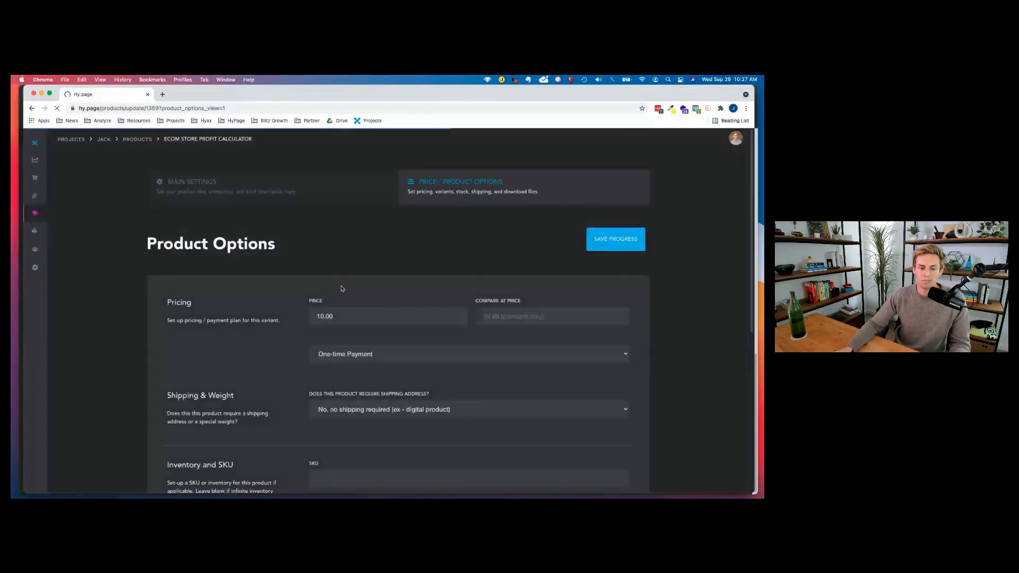
click(494, 314)
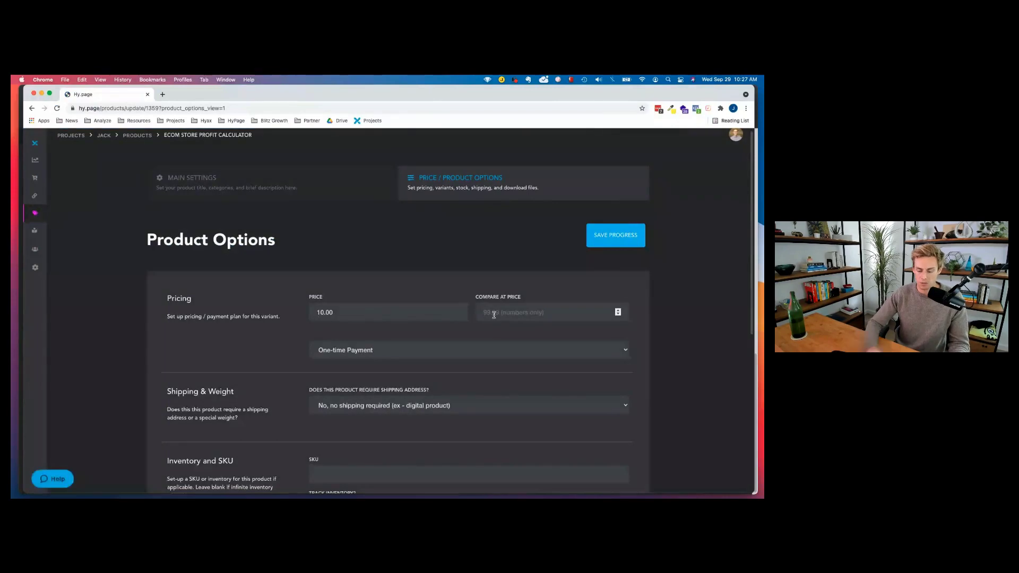
text(99)
click(357, 354)
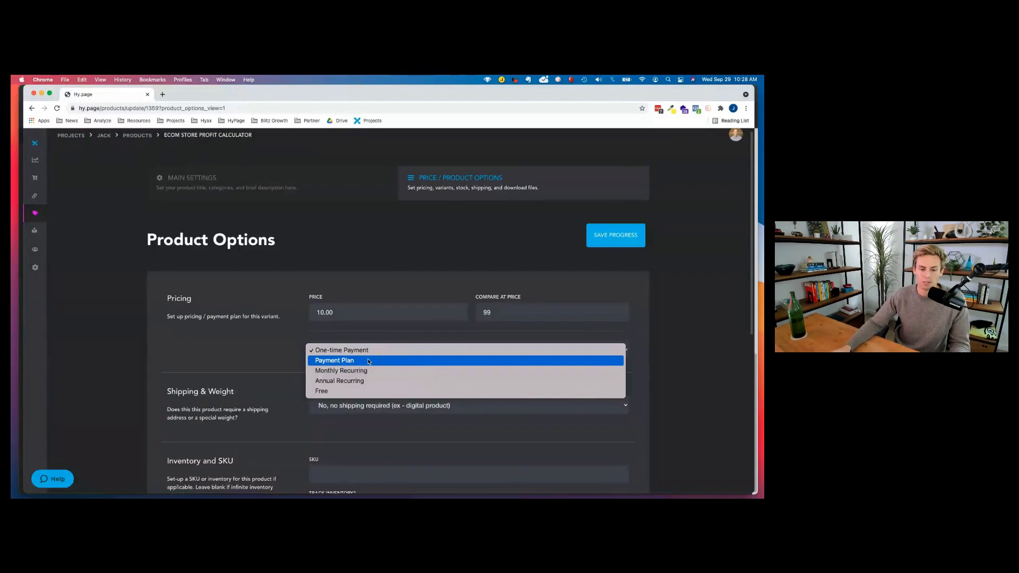
Keep One-time Payment, no shipping required and inventory tracking off.
click(232, 347)
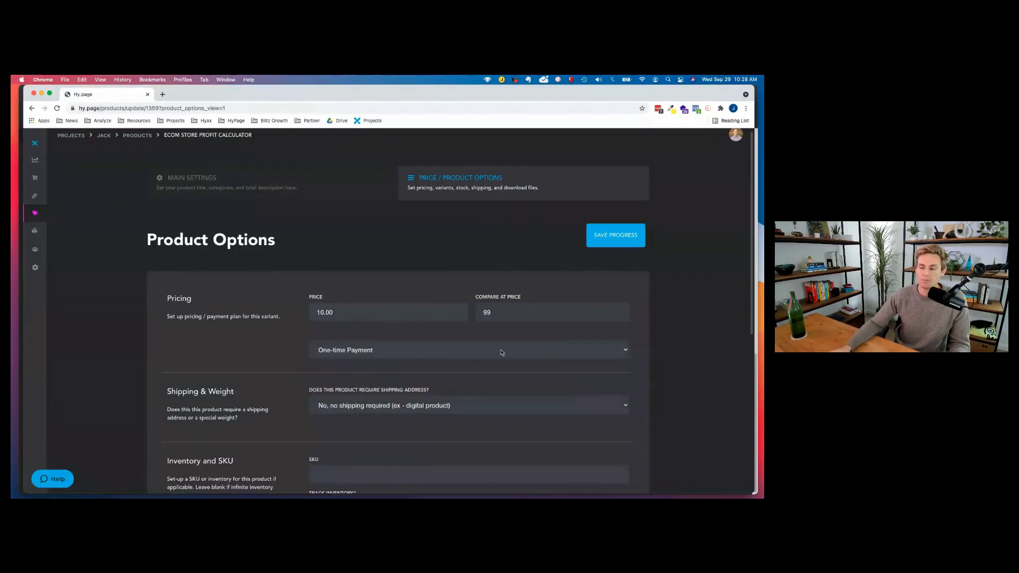
scroll(315, 360, down, 2)
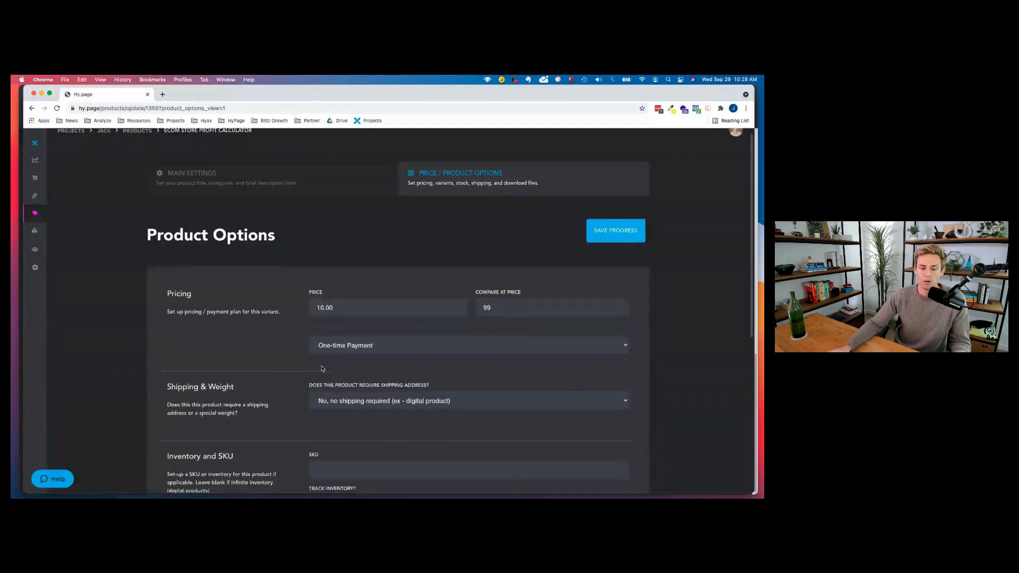
click(362, 339)
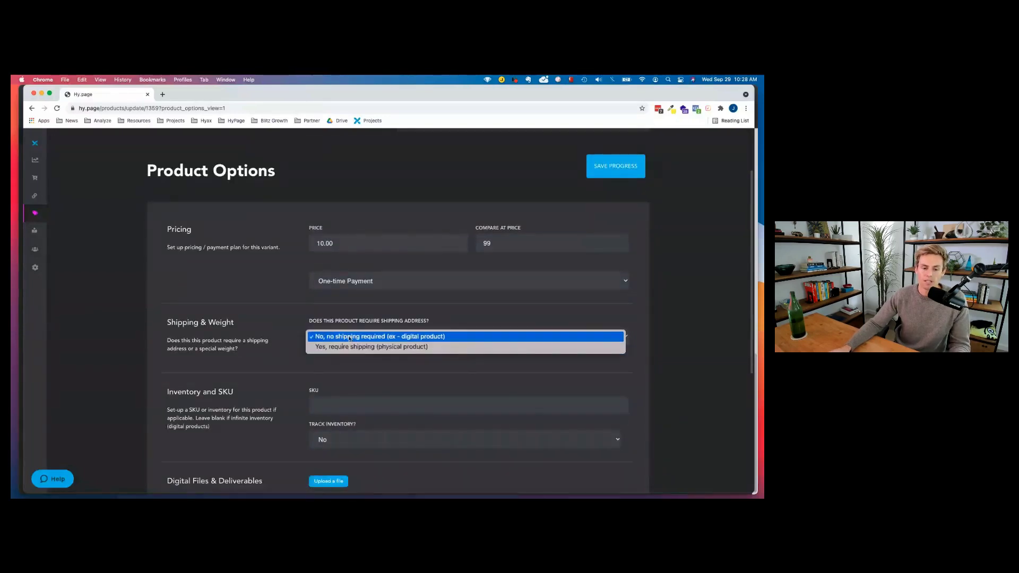
click(350, 346)
click(348, 340)
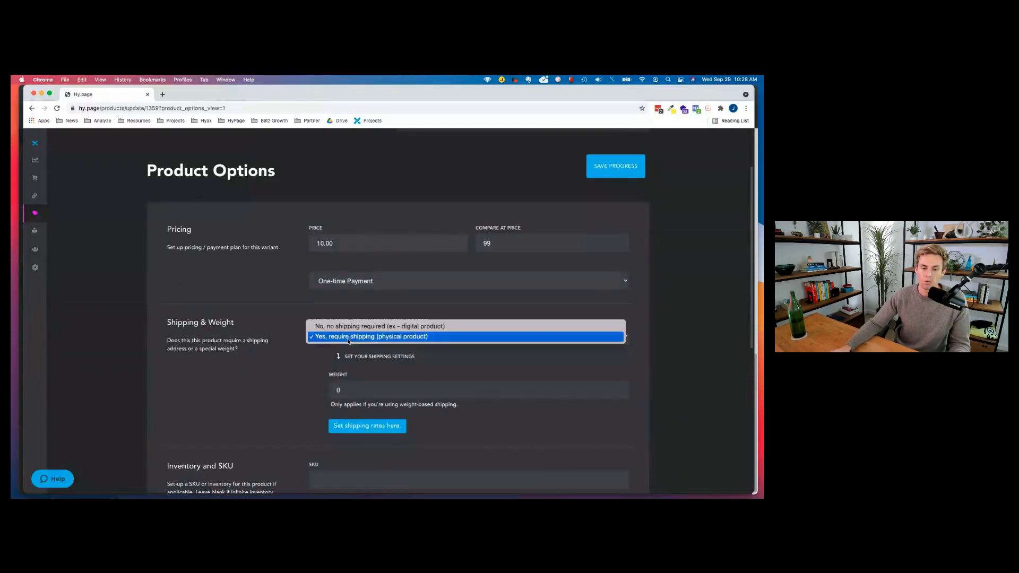
click(345, 326)
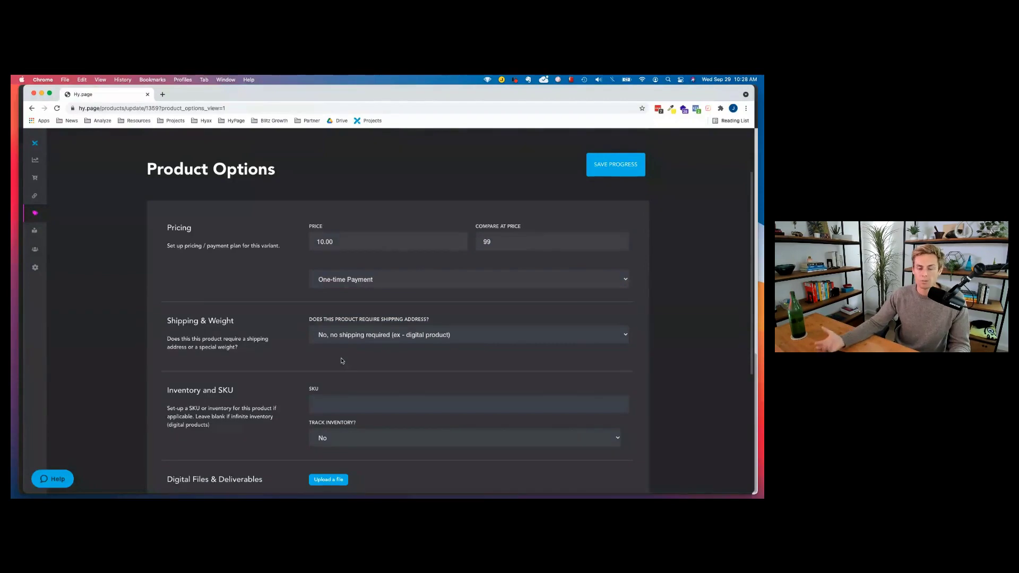
scroll(330, 357, down, 1)
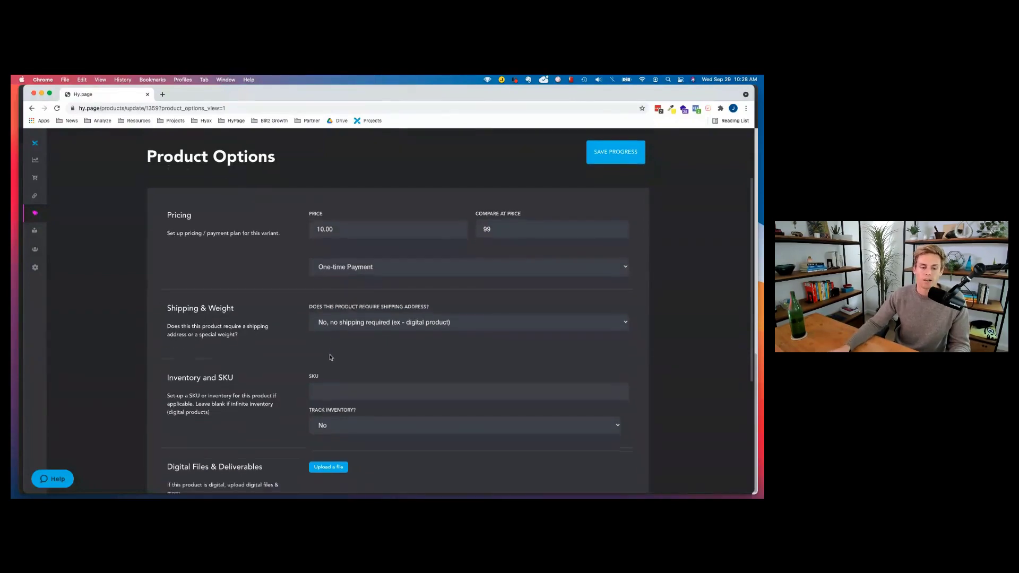
scroll(319, 358, down, 2)
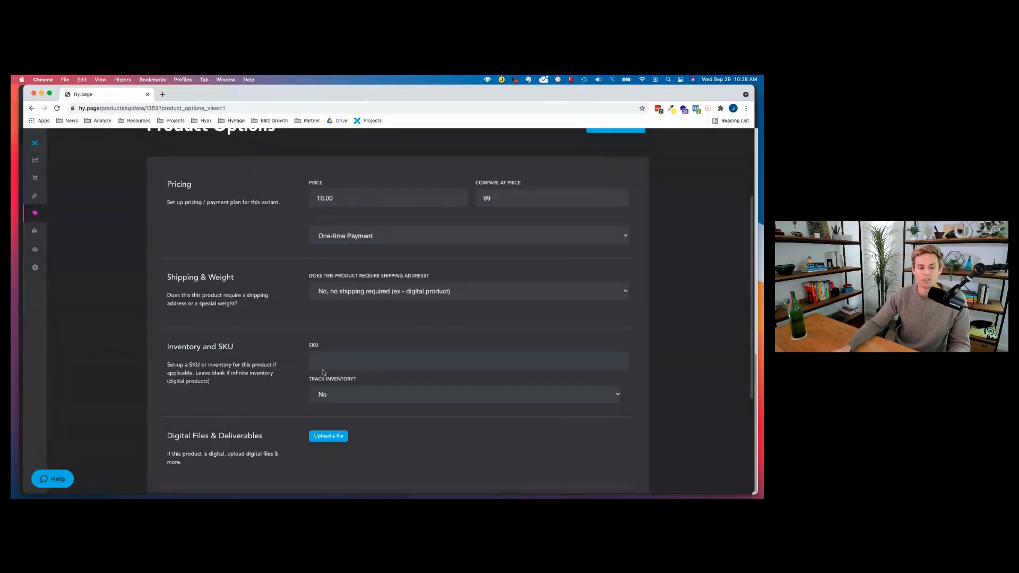
click(347, 395)
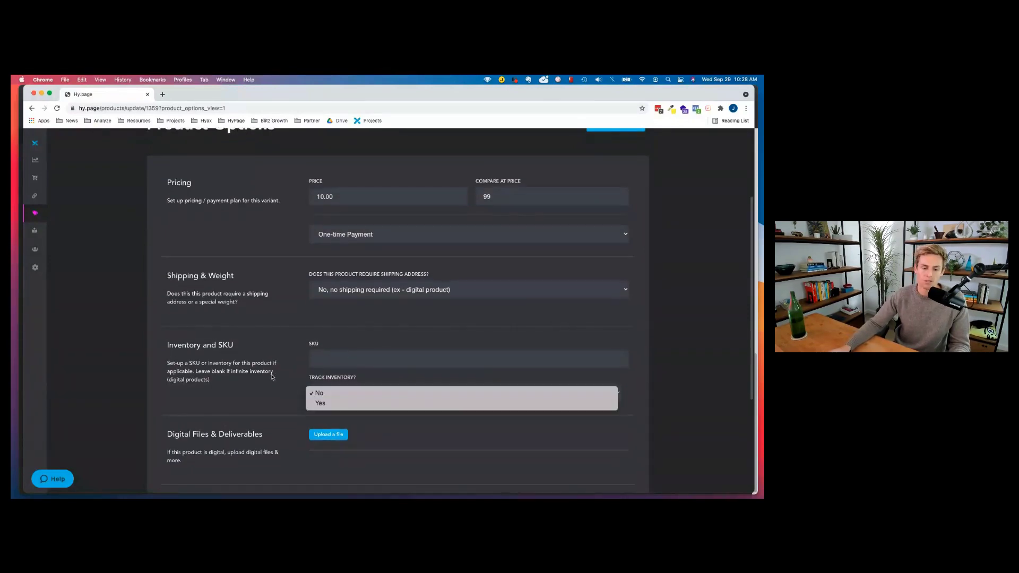
scroll(321, 392, down, 3)
scroll(315, 329, down, 2)
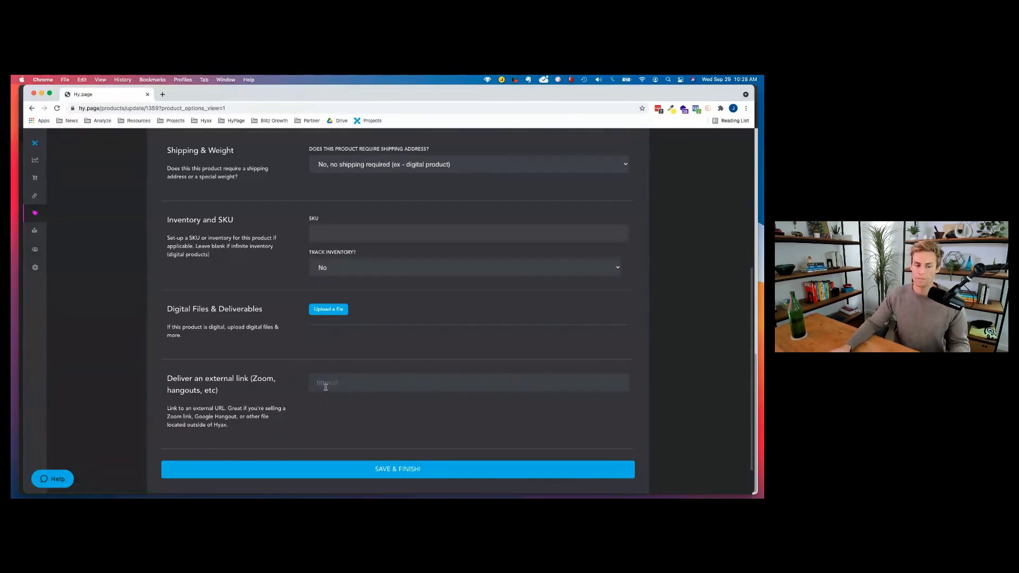
scroll(504, 434, up, 5)
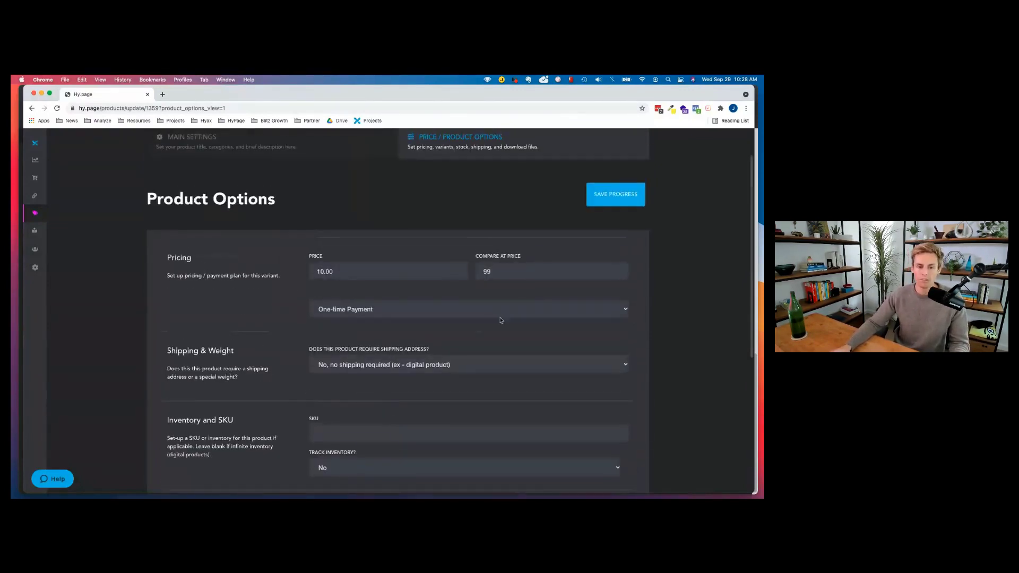
Go to Products > Coupons and start a new coupon.
click(136, 139)
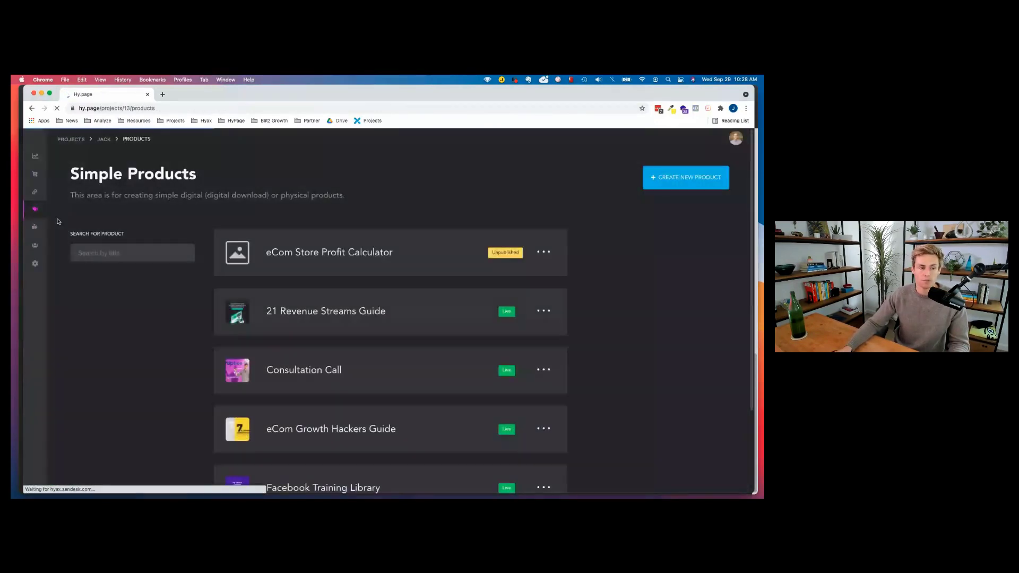
click(66, 234)
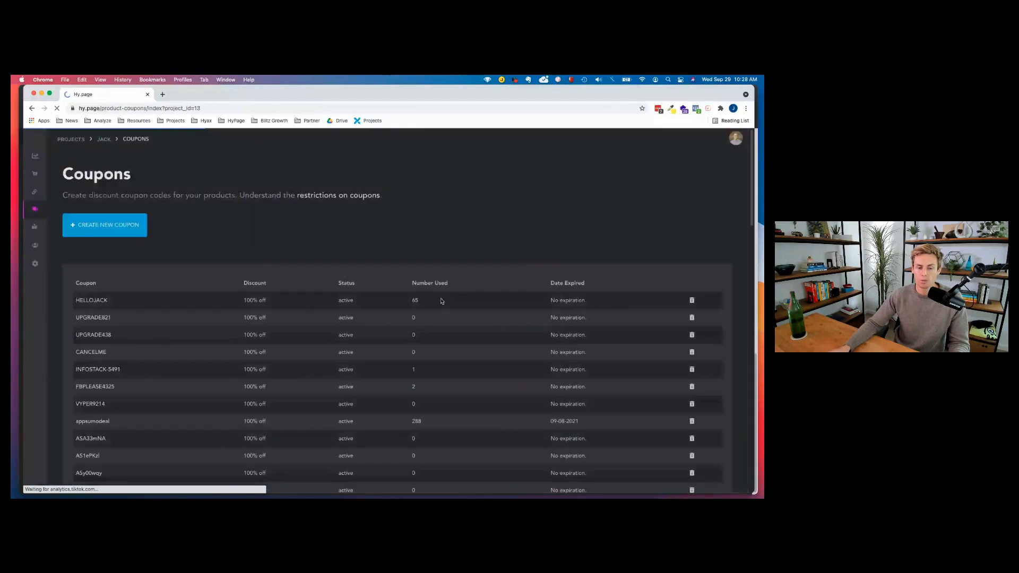
click(104, 225)
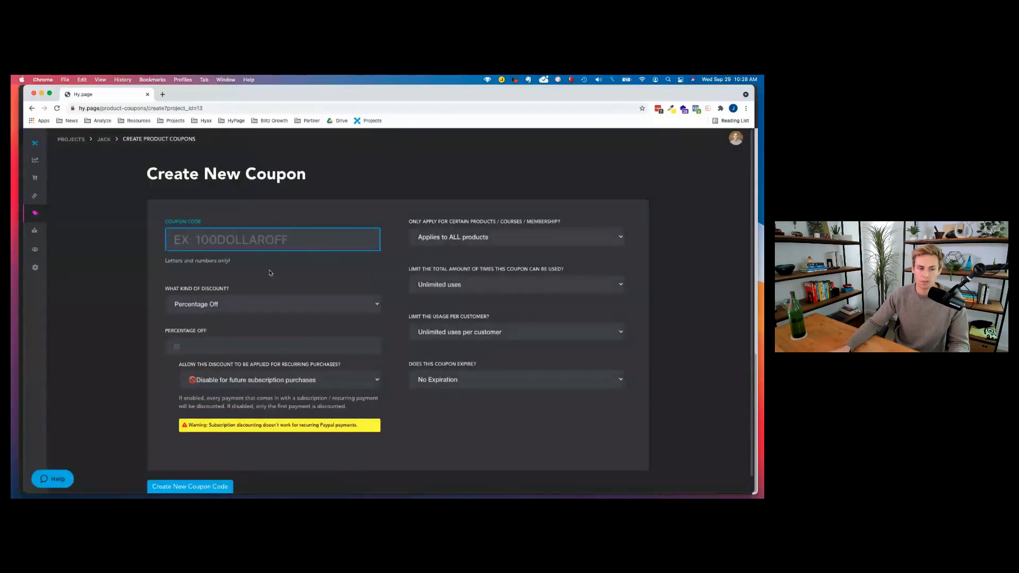
click(267, 304)
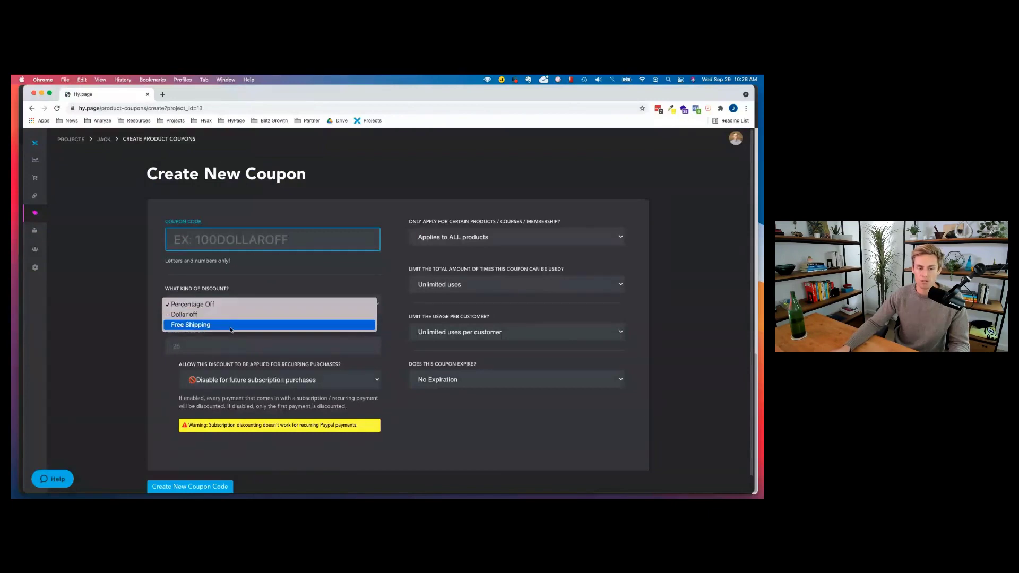
click(273, 383)
click(280, 384)
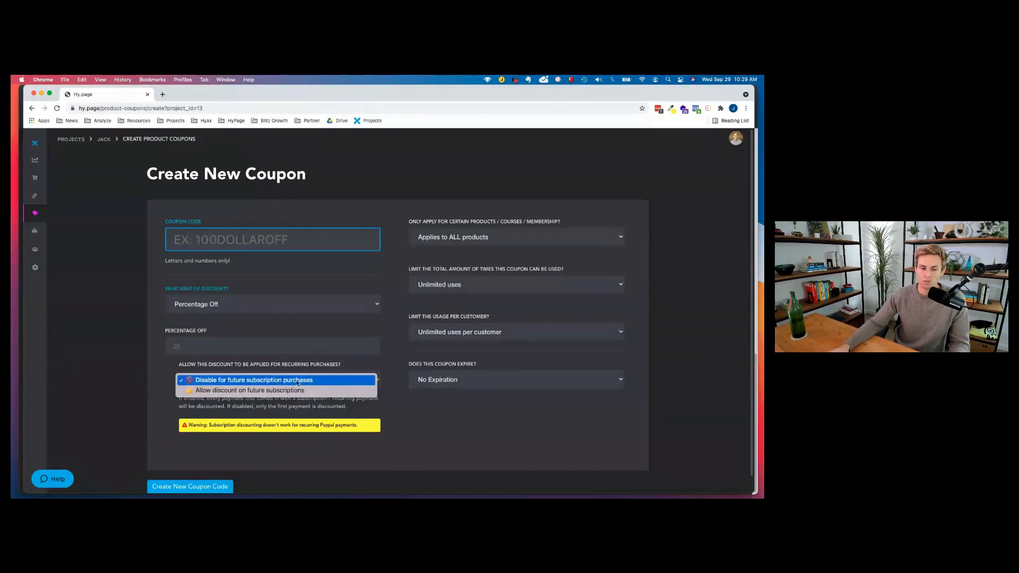
click(252, 380)
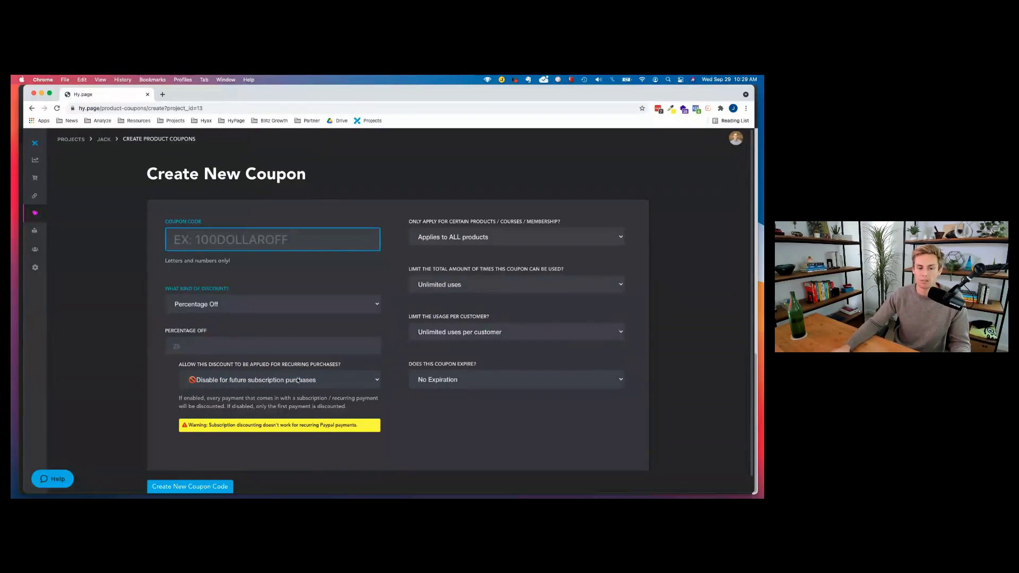
click(456, 237)
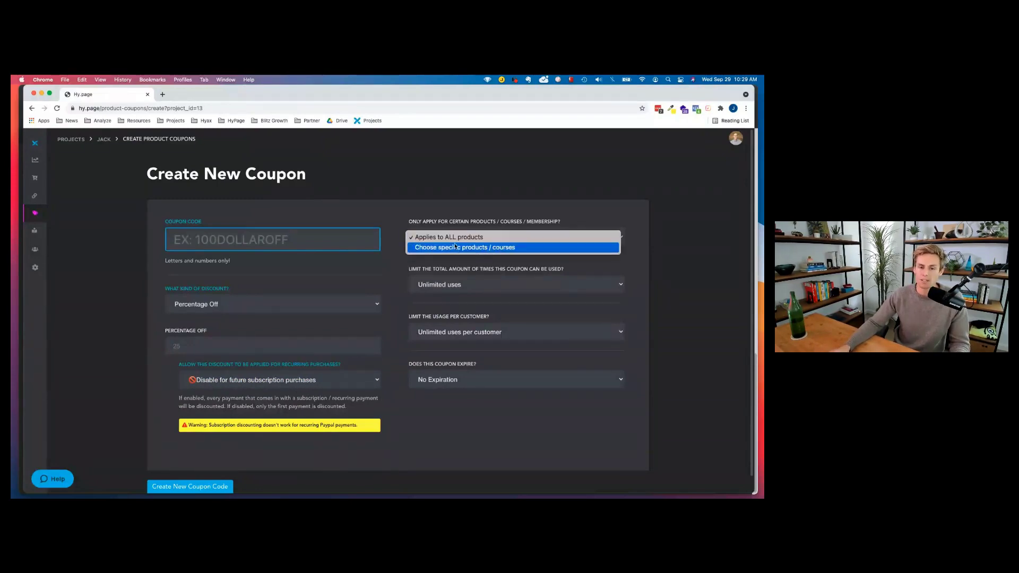
click(411, 270)
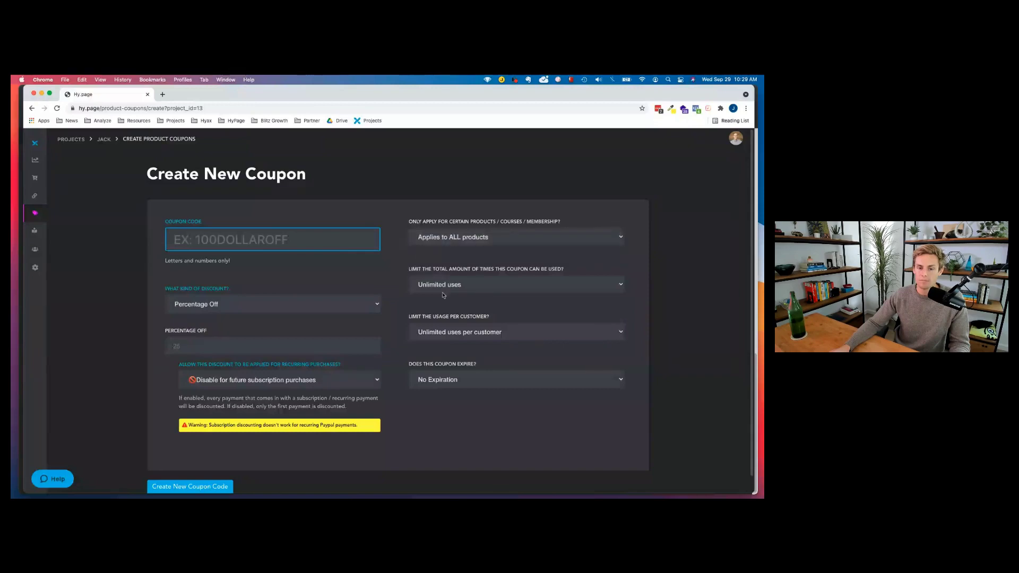
click(446, 290)
click(457, 237)
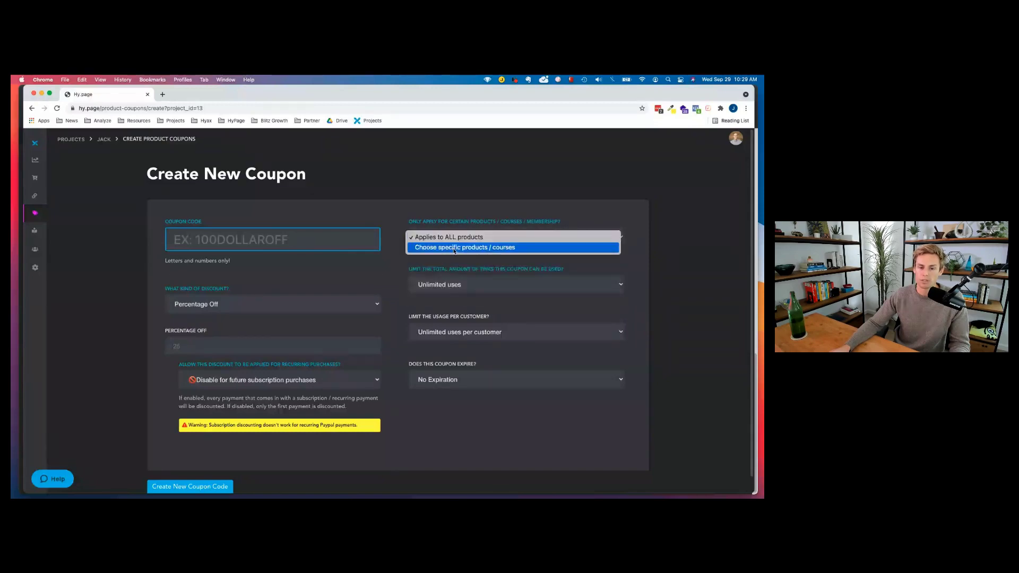
click(460, 247)
click(465, 280)
click(409, 287)
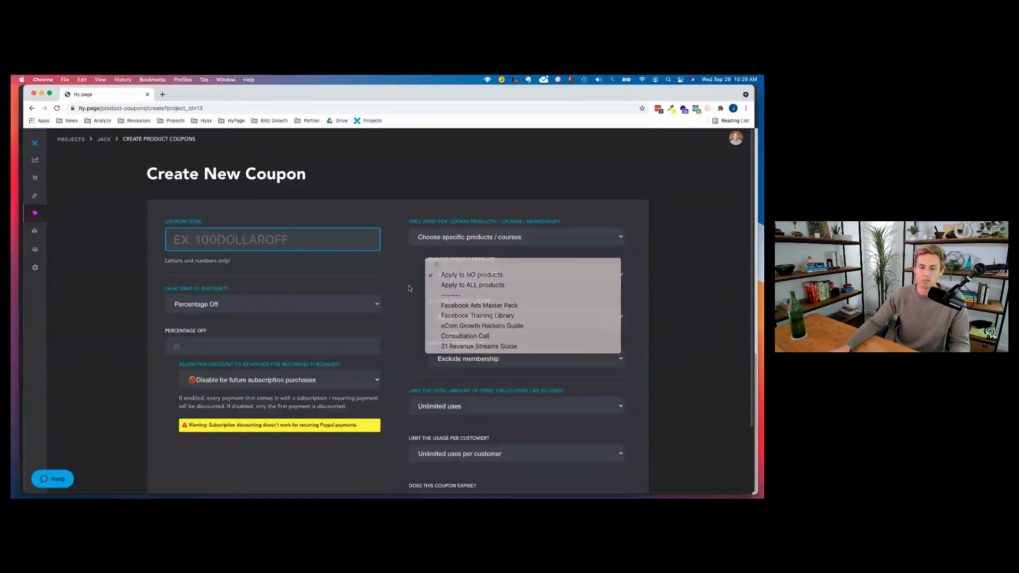
click(465, 241)
click(455, 227)
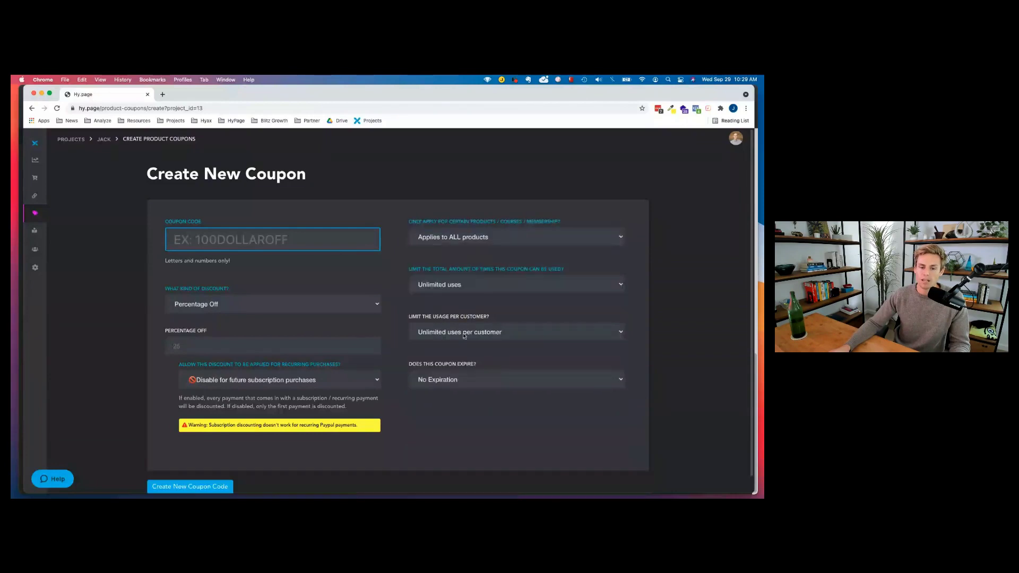
click(454, 286)
click(402, 268)
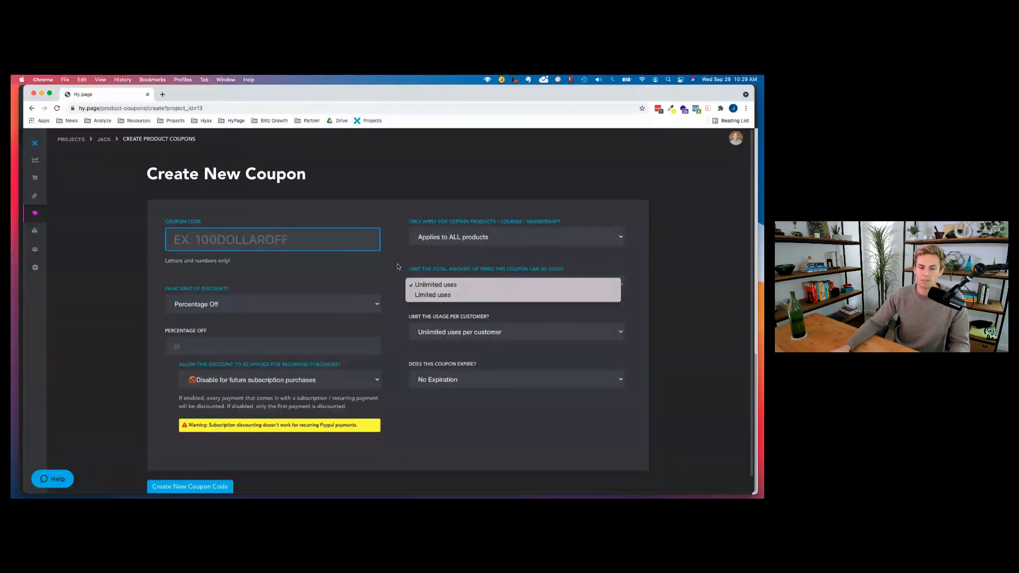
click(458, 341)
click(401, 316)
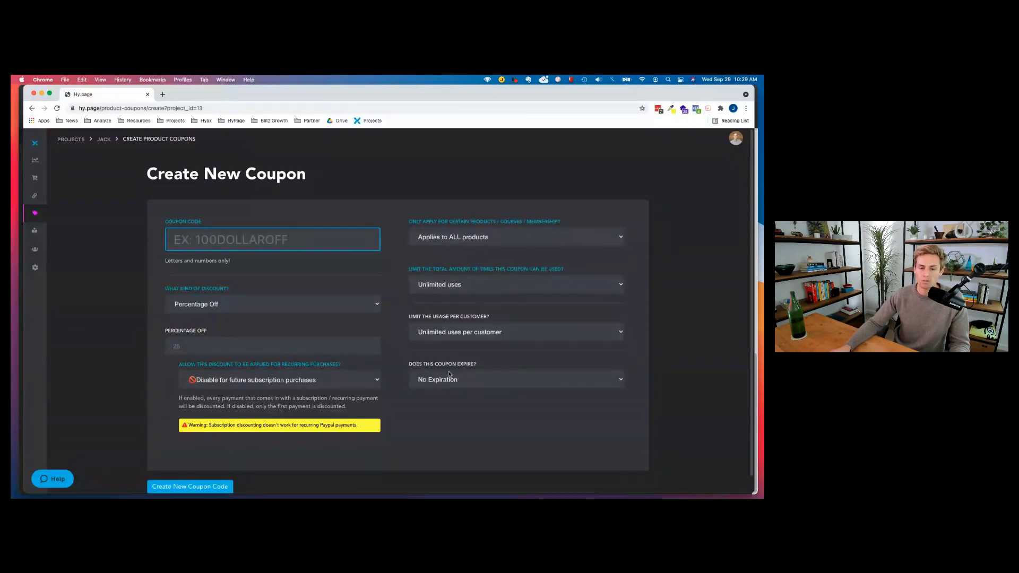
click(465, 385)
click(407, 345)
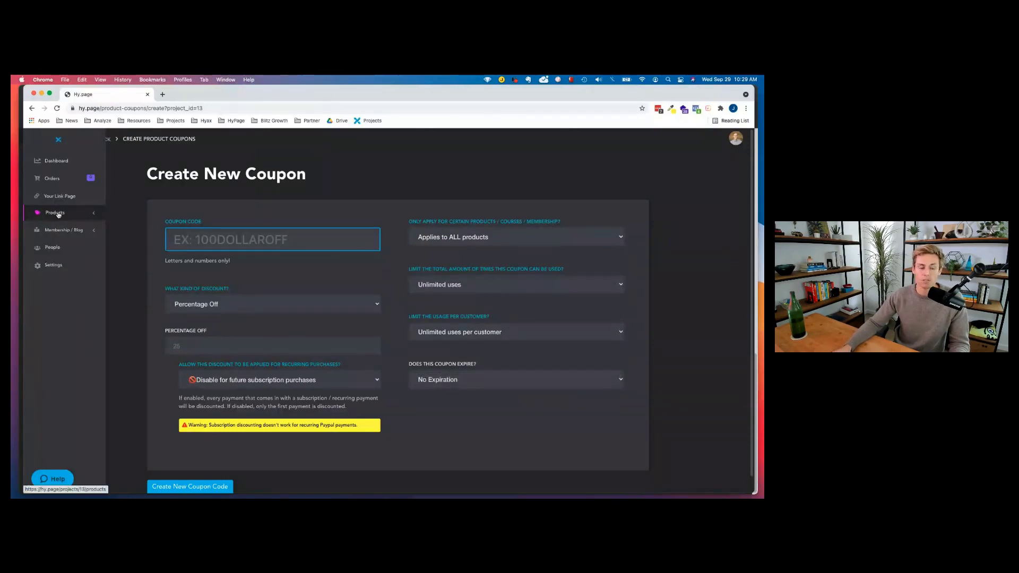
Expand Membership / Blog and open Plans to list Beginner, Intermediate and Advanced.
click(59, 213)
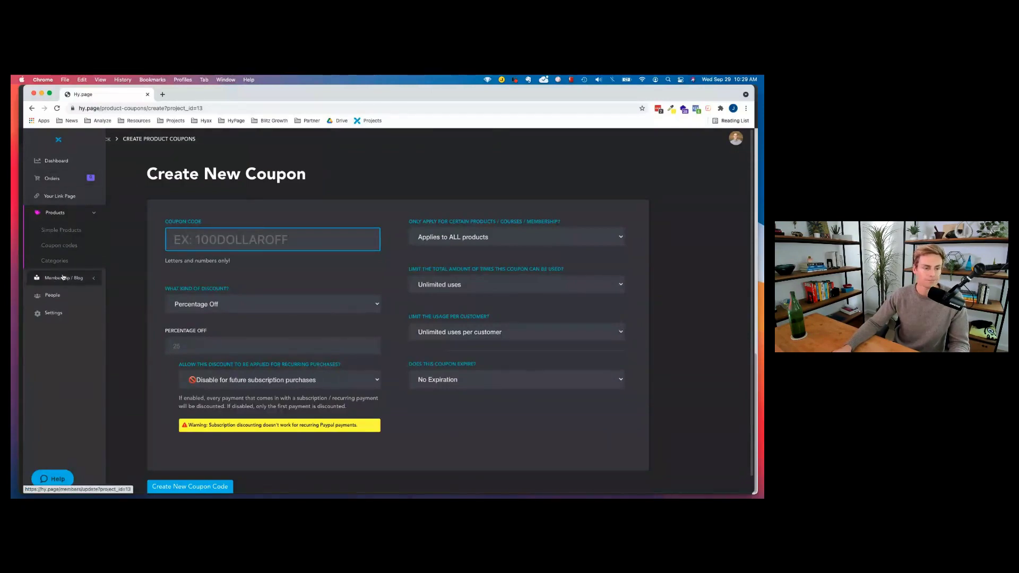
mouse_move(53, 268)
click(61, 231)
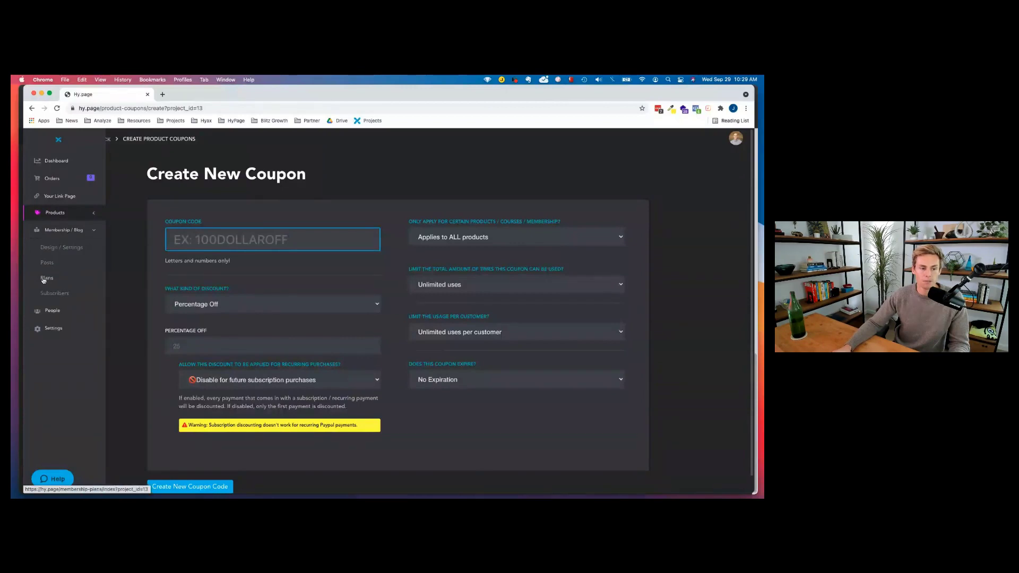
click(44, 279)
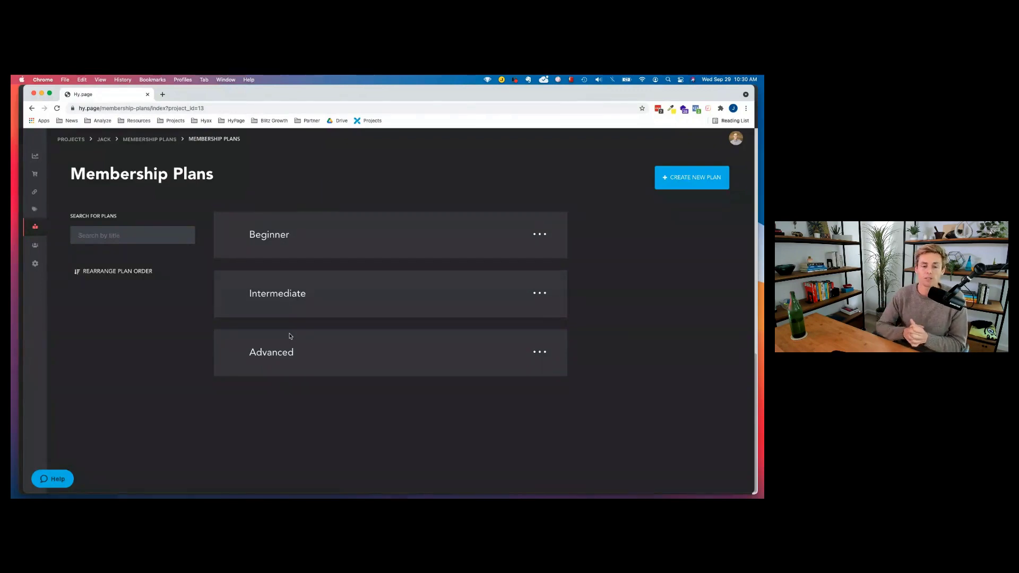
Review the Beginner plan: 2.99 monthly, 4.99 annual, tagging purchasers beginner.
click(281, 239)
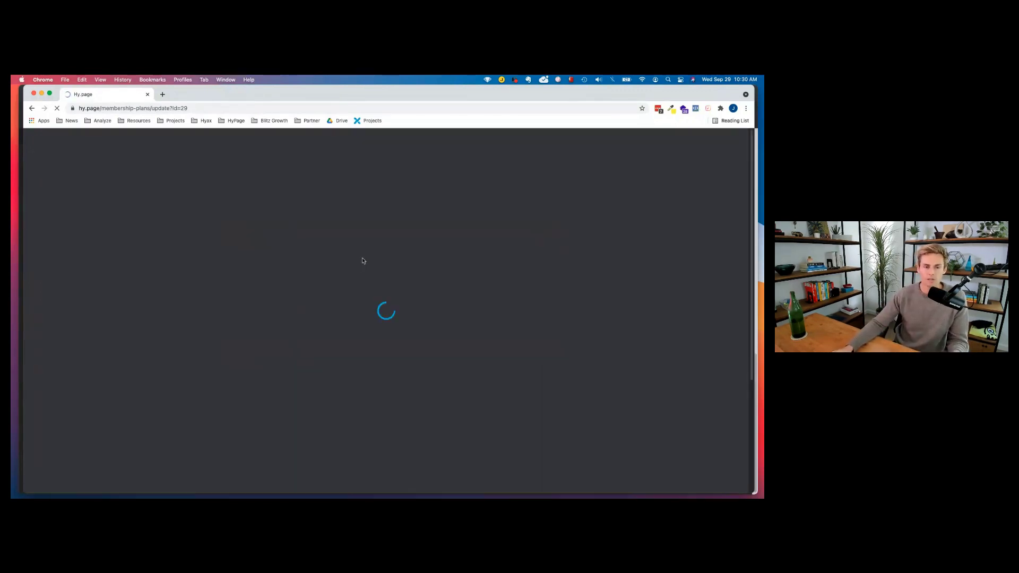
scroll(313, 215, down, 2)
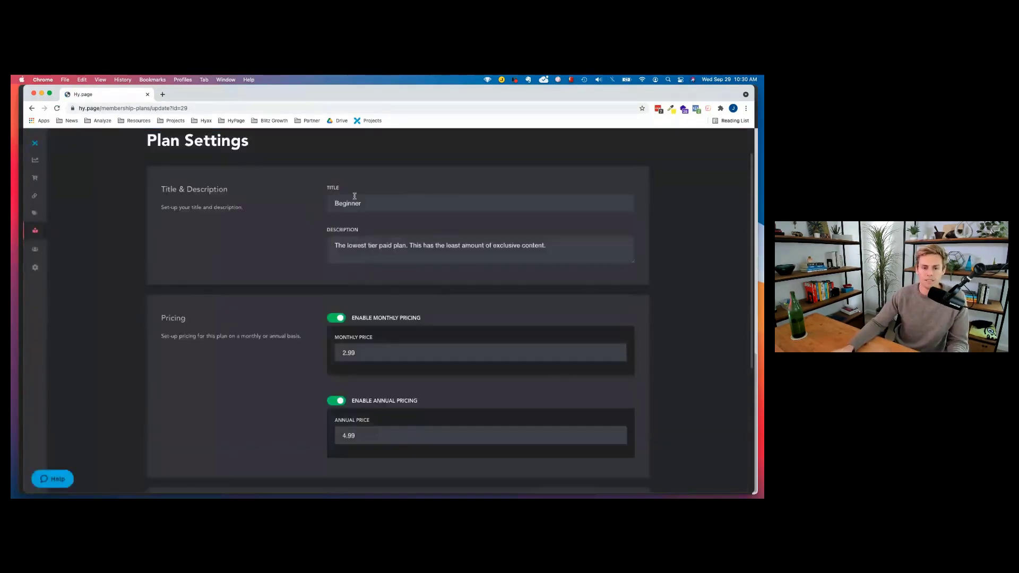
scroll(414, 276, down, 5)
scroll(382, 291, up, 2)
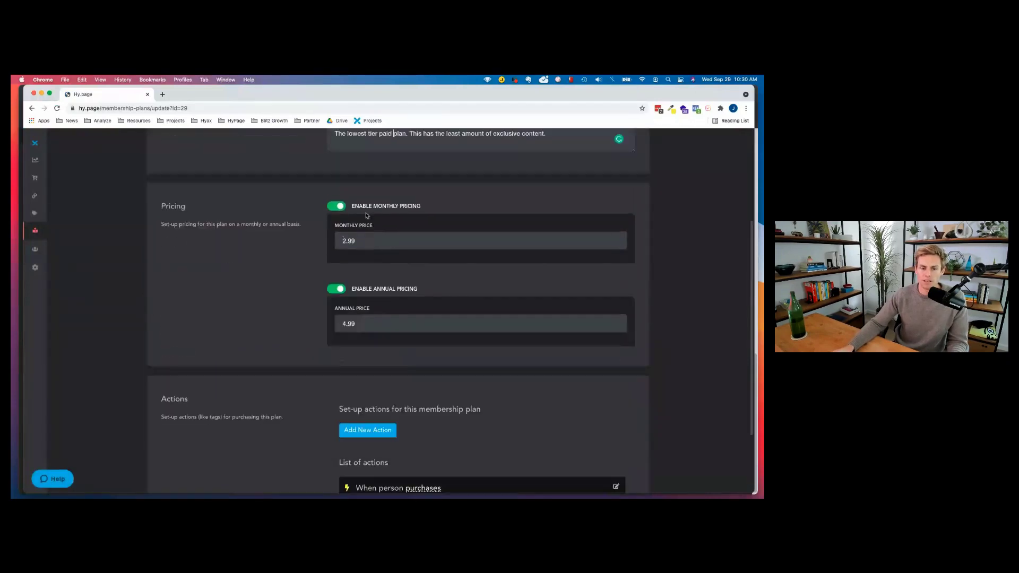
scroll(384, 297, down, 3)
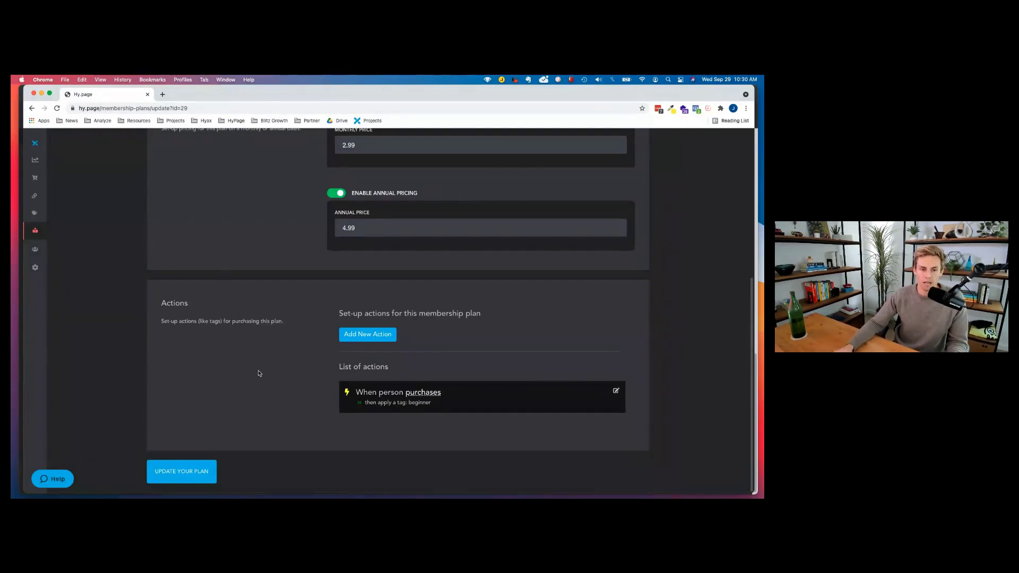
scroll(259, 374, up, 5)
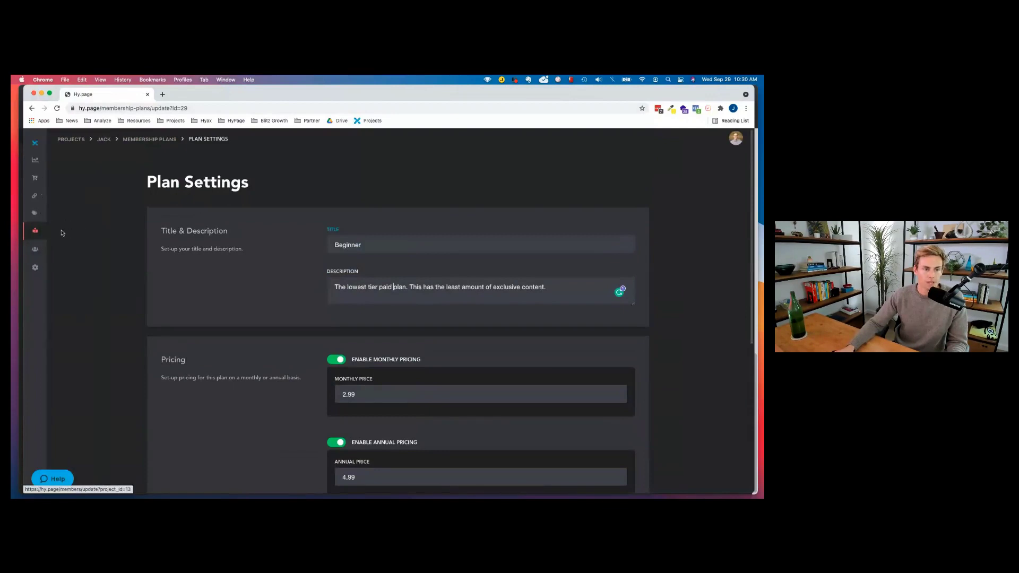
mouse_move(42, 230)
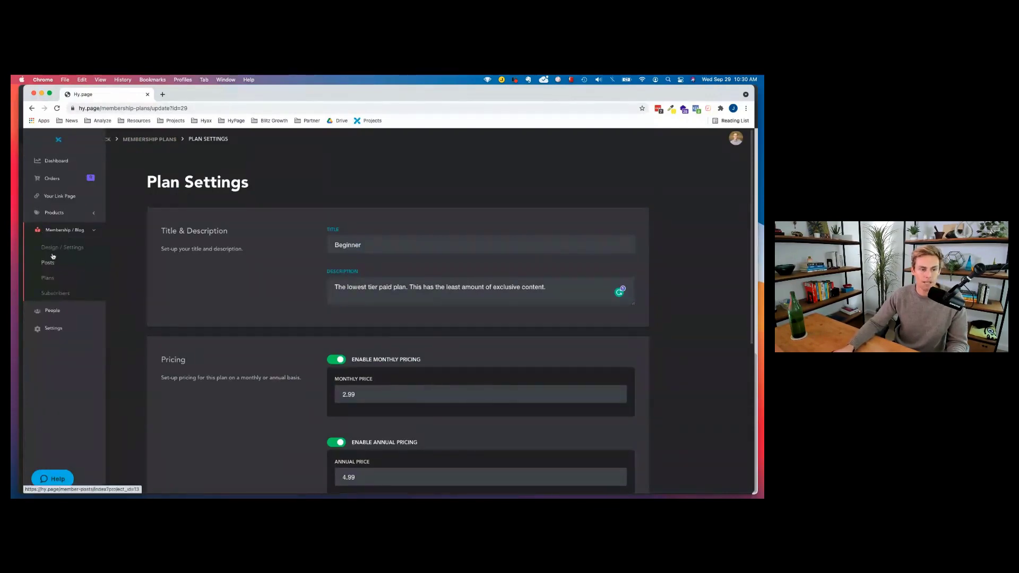
Launch the members-area design editor and look over its Colors and Text / Fonts sections.
click(55, 248)
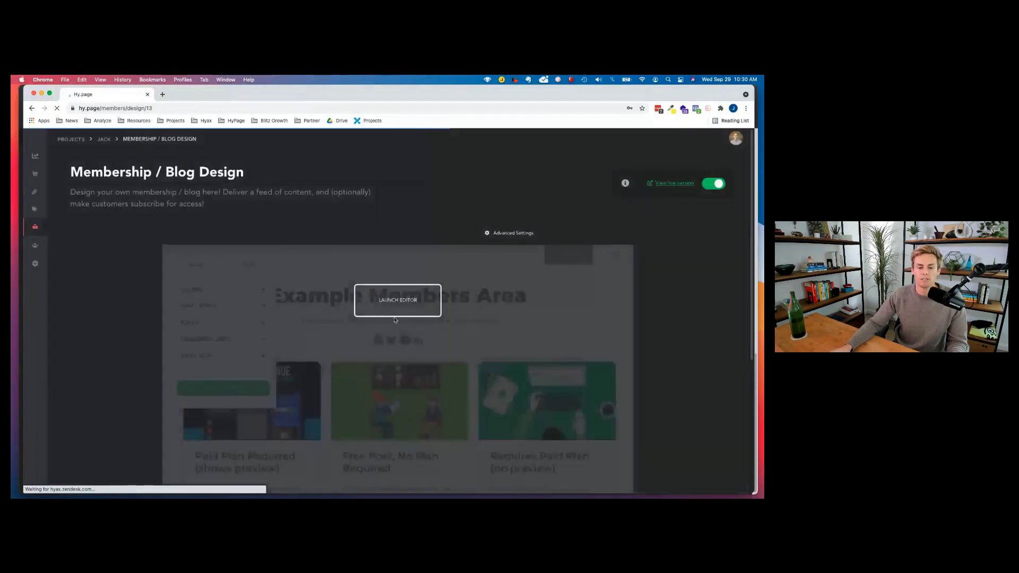
click(390, 301)
scroll(390, 300, down, 3)
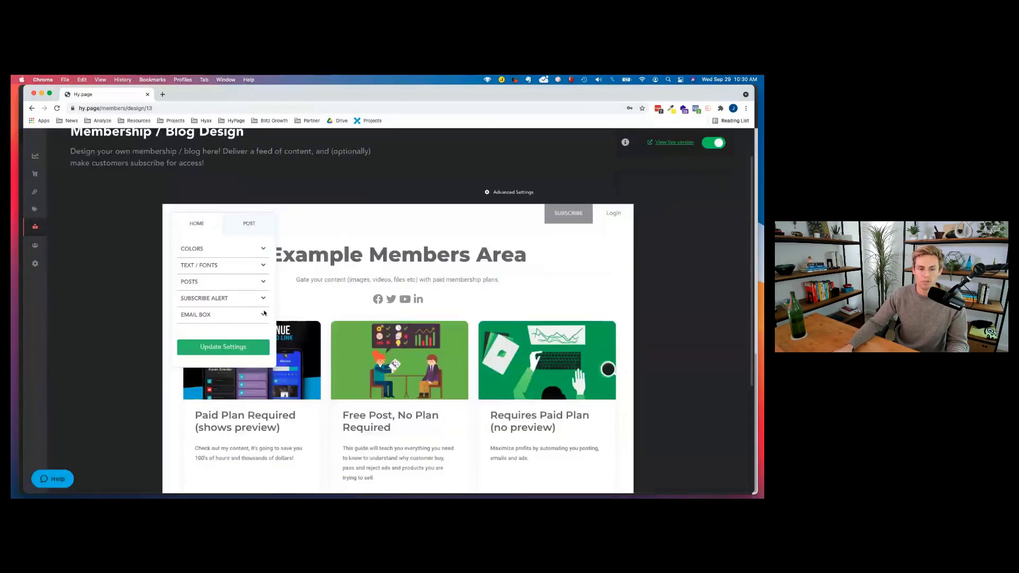
click(223, 227)
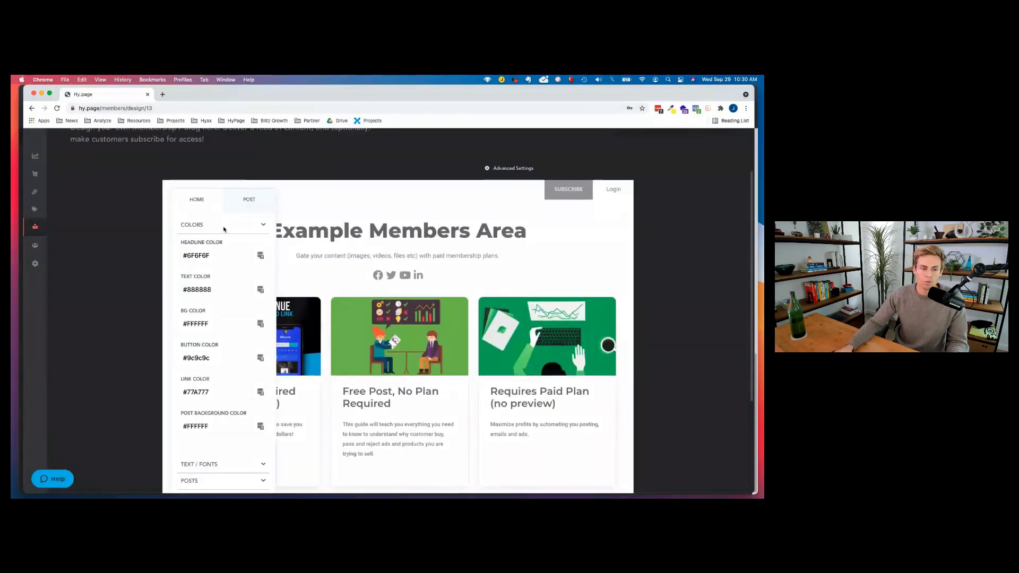
click(223, 228)
click(198, 245)
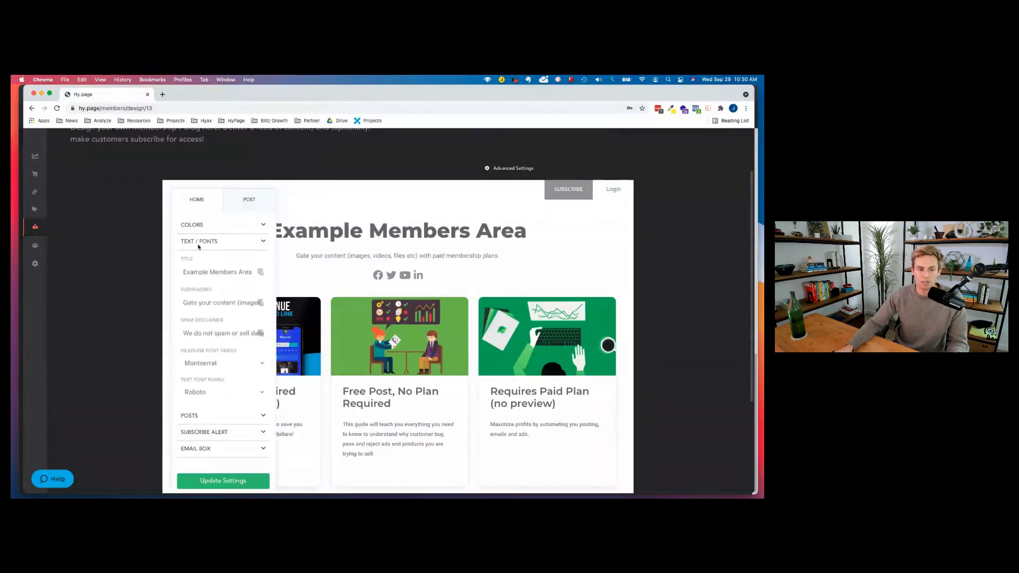
click(198, 245)
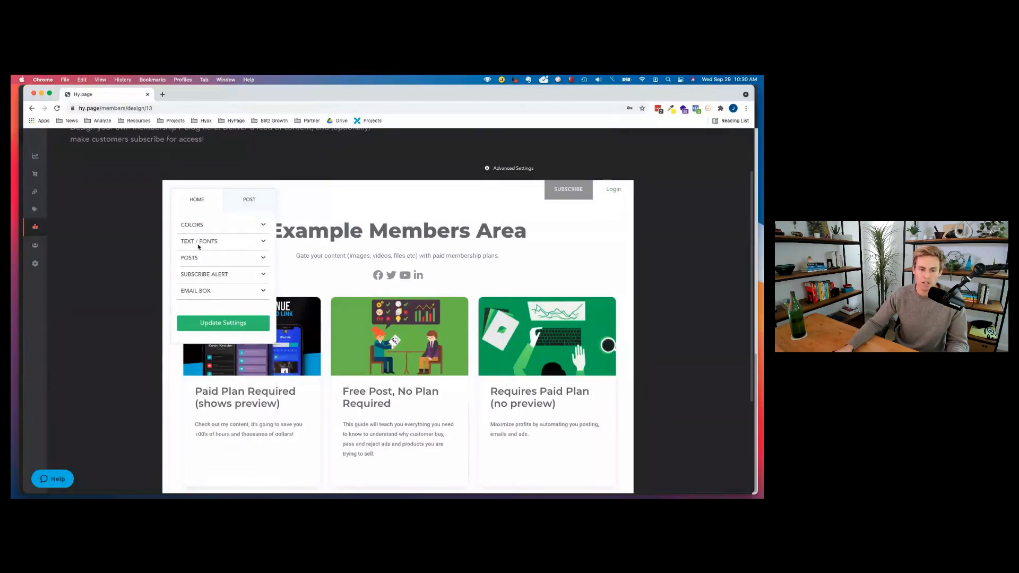
Keep 3 posts per row and expand the Subscribe Alert settings.
click(193, 258)
click(212, 287)
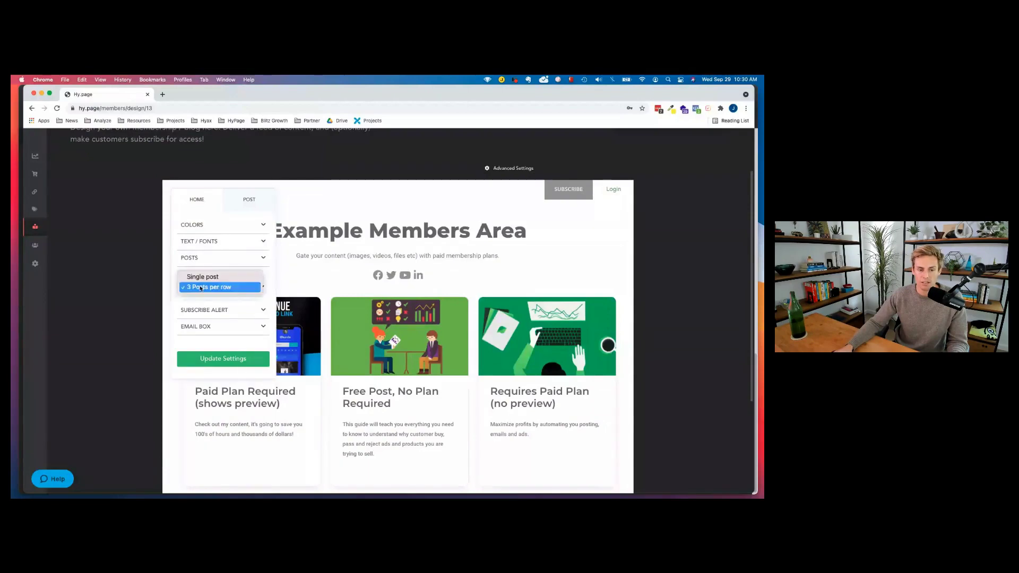
click(191, 303)
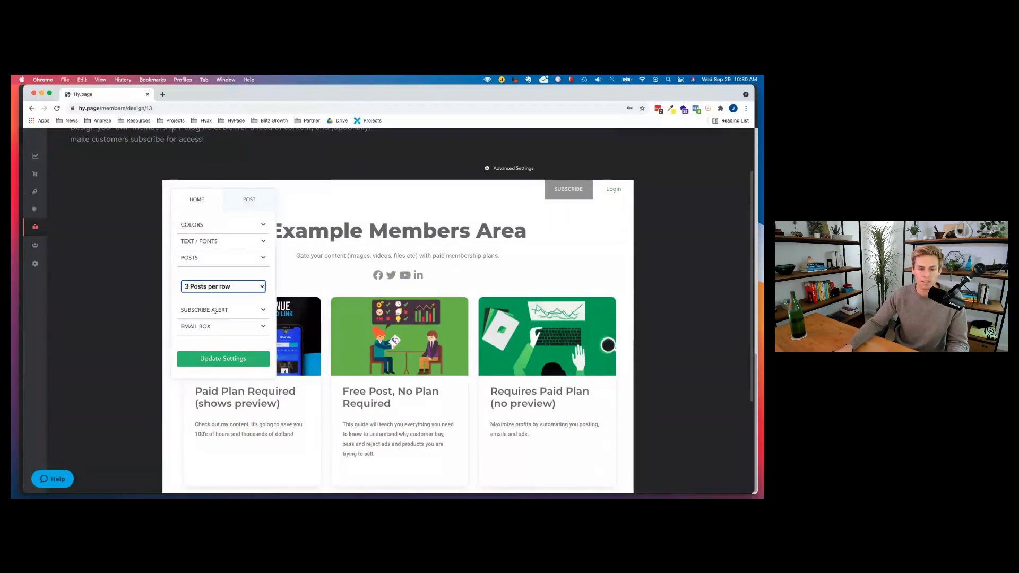
click(208, 311)
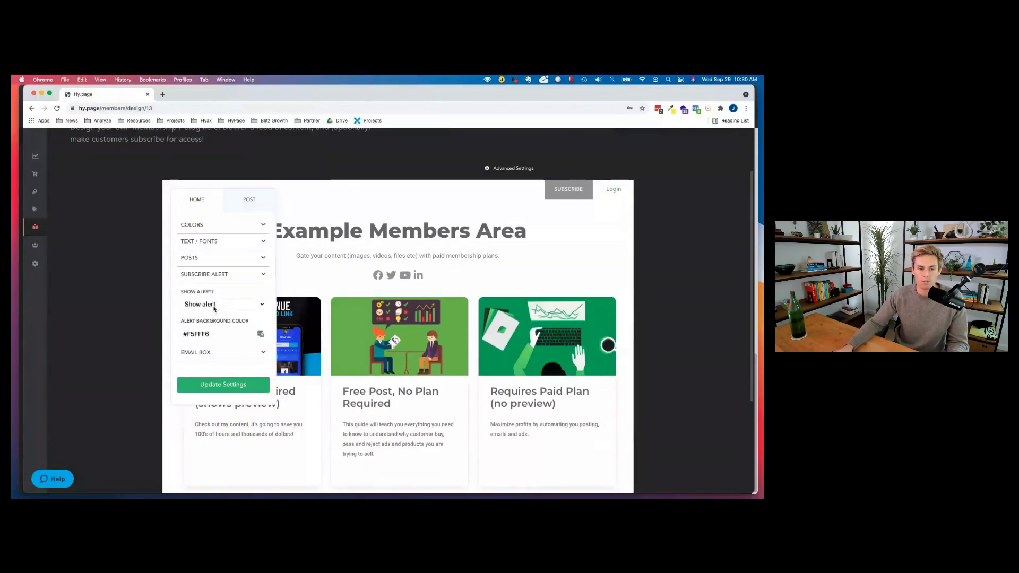
scroll(364, 352, down, 5)
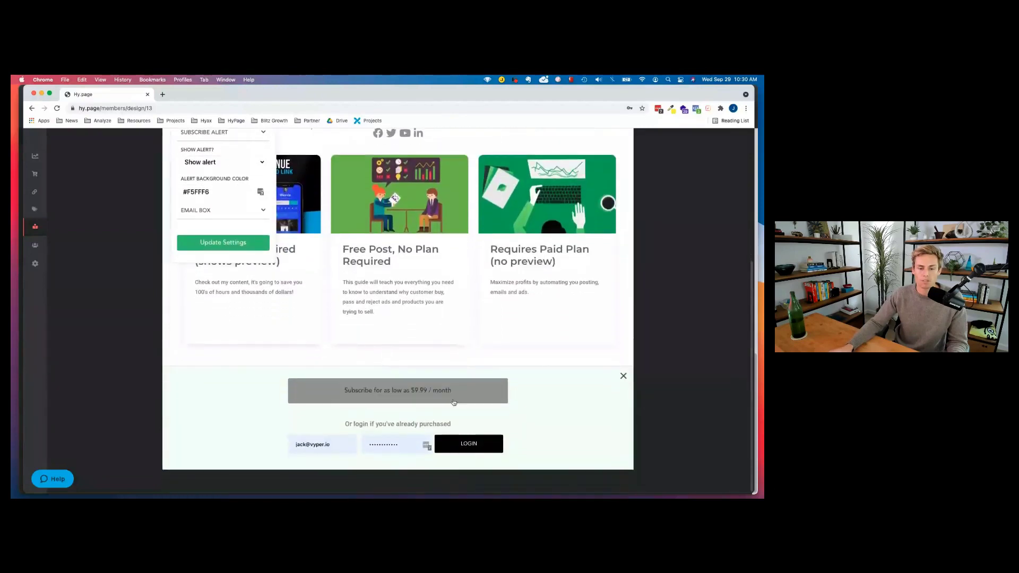
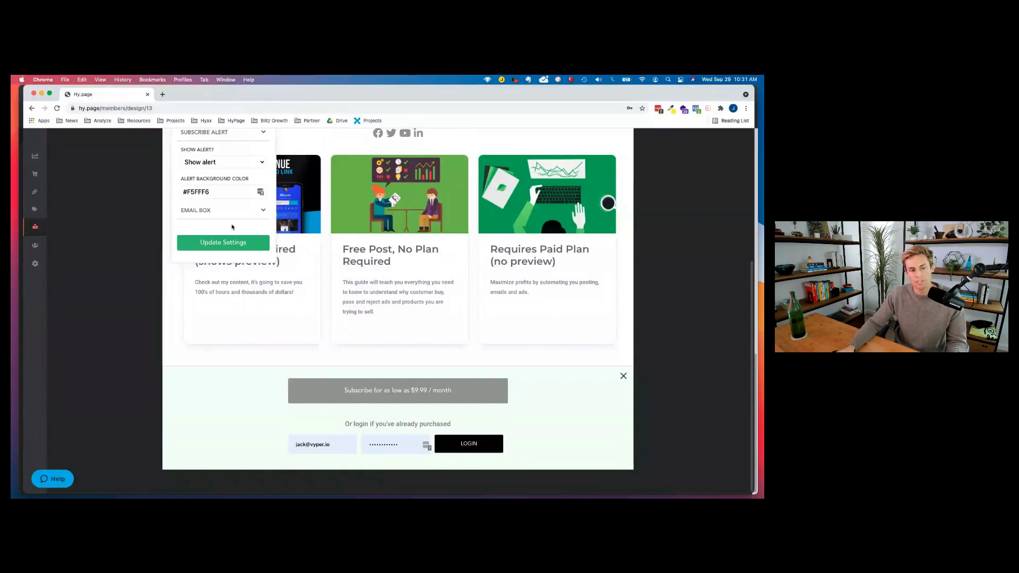
Try Show email box, revert to Hide email box on the home page, then preview the member post page.
click(217, 214)
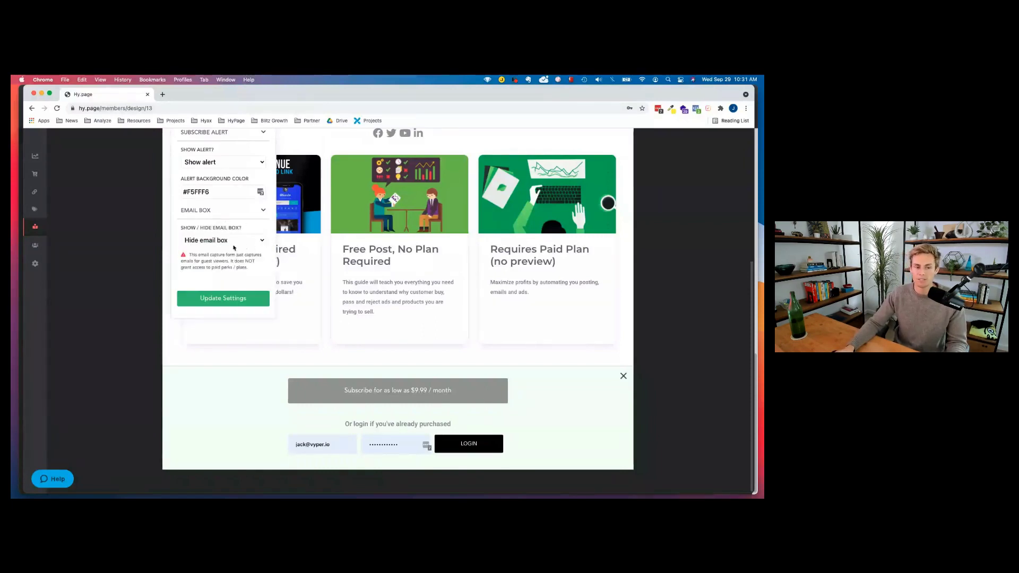
scroll(276, 315, up, 3)
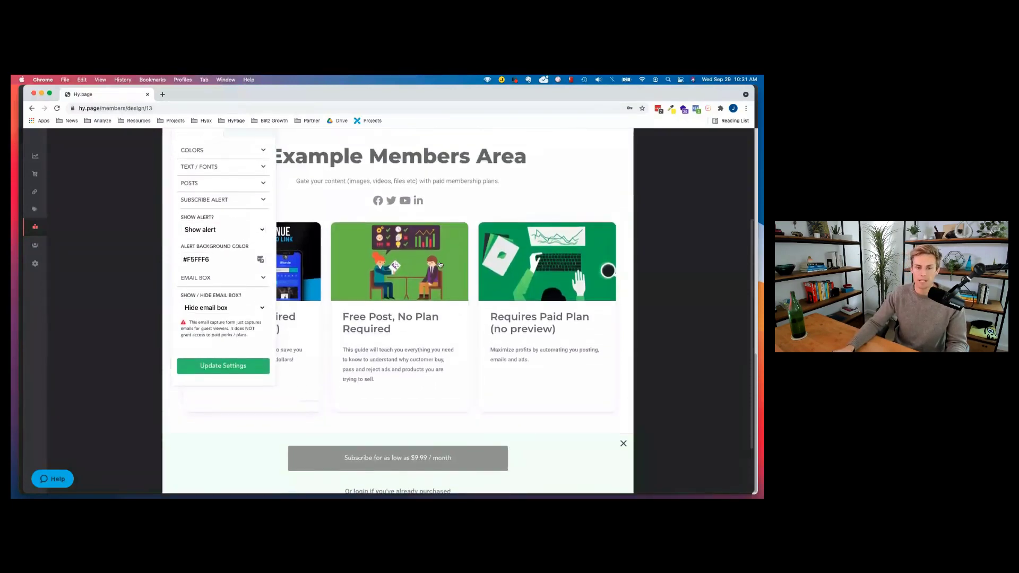
click(234, 322)
click(213, 310)
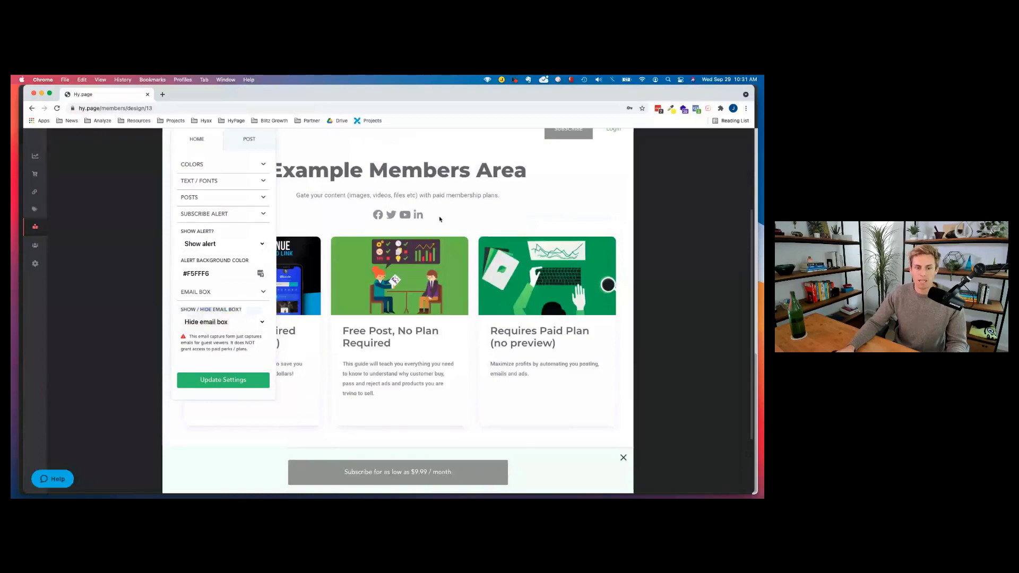
click(223, 322)
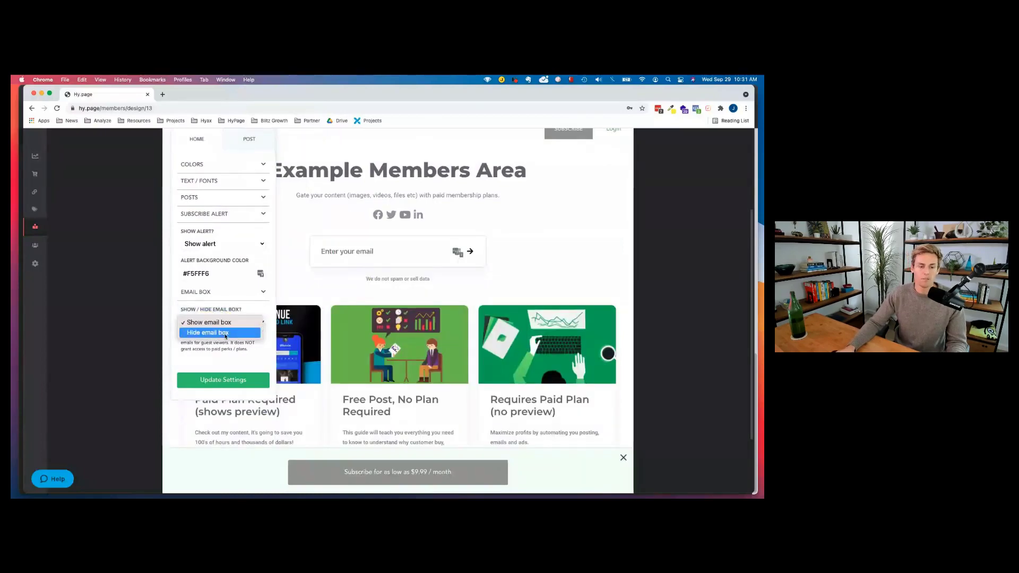
click(215, 332)
scroll(387, 241, up, 4)
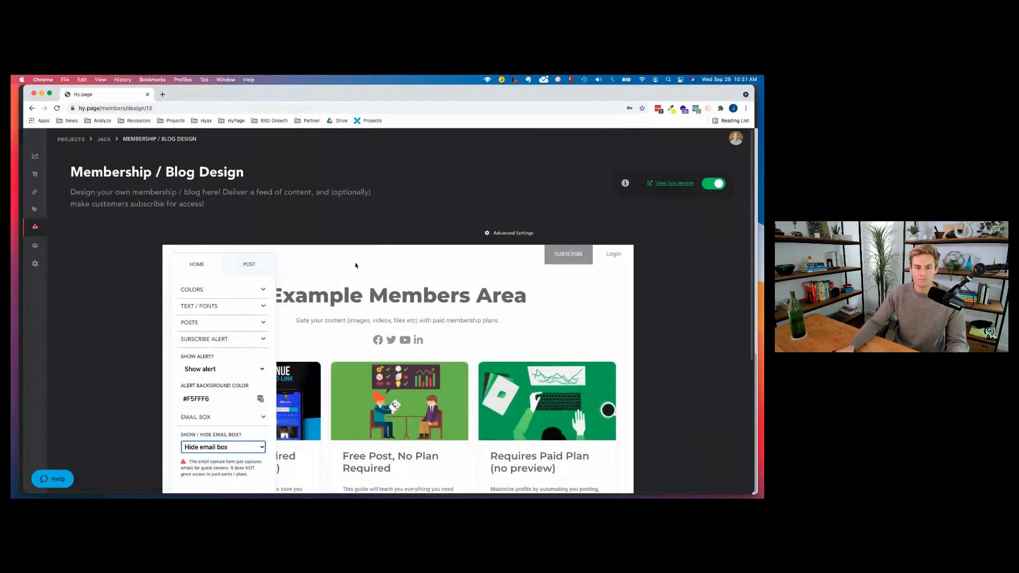
click(249, 264)
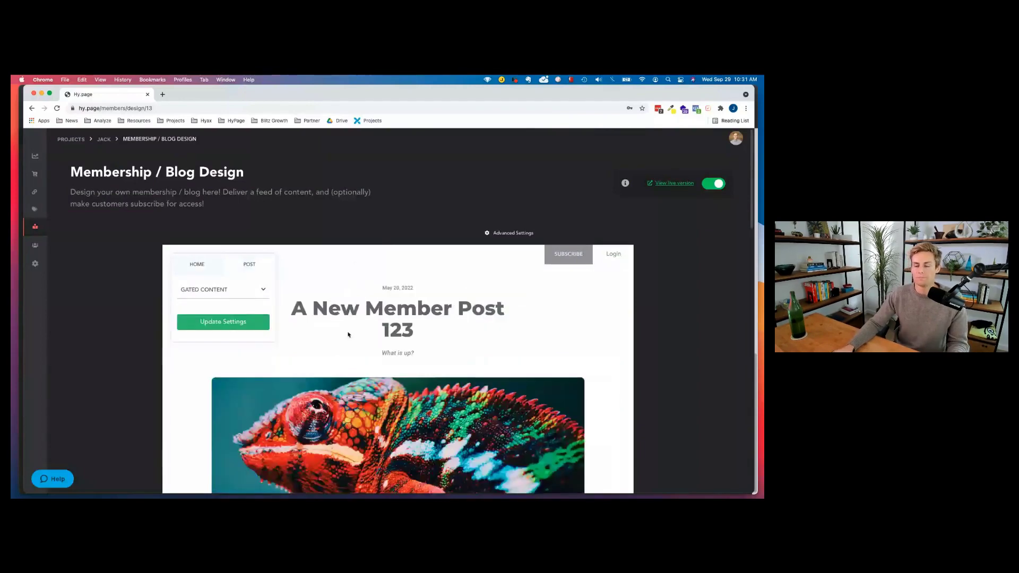
scroll(324, 344, down, 1)
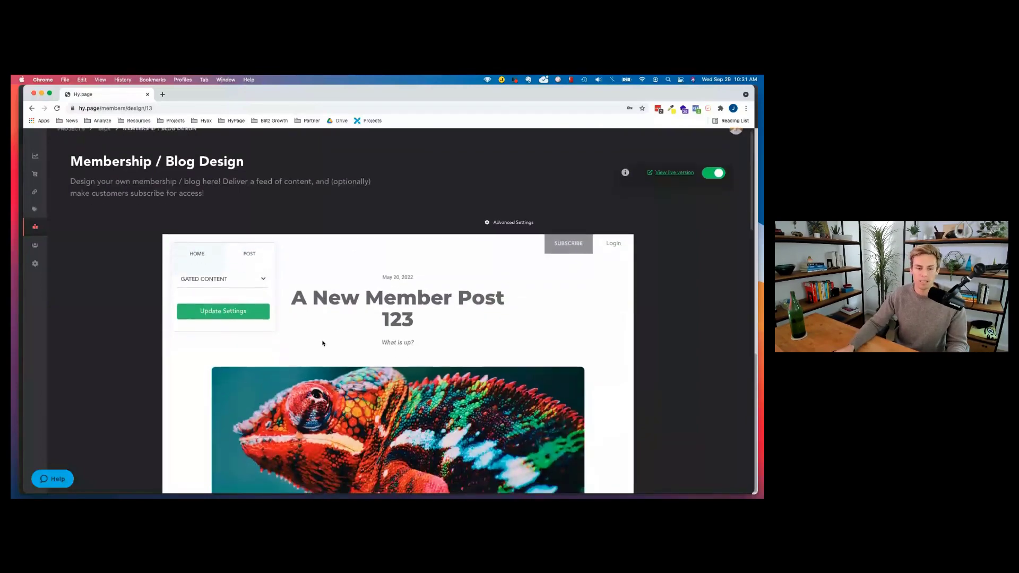
scroll(322, 344, down, 1)
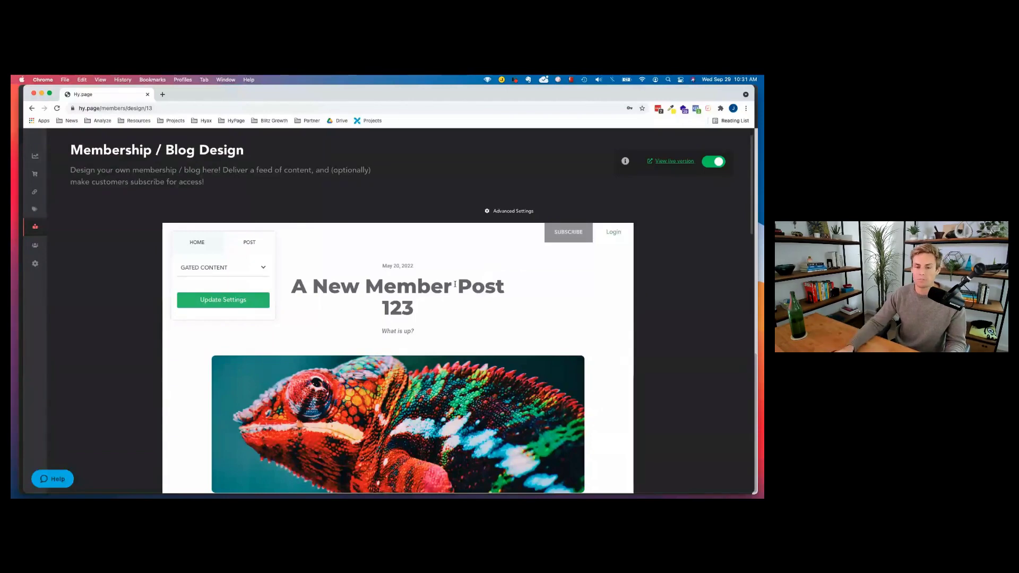
scroll(416, 318, down, 2)
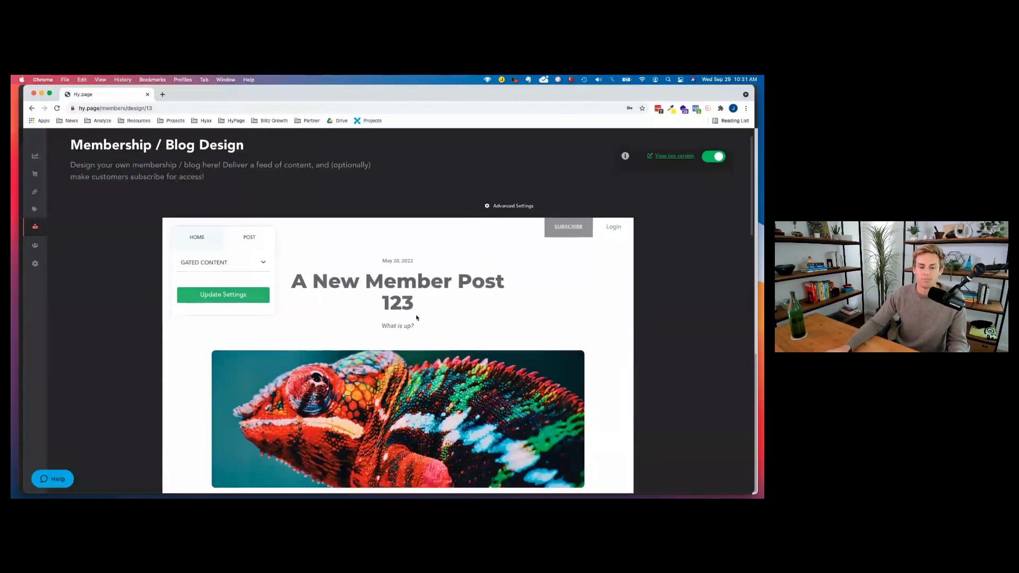
scroll(416, 318, down, 3)
scroll(403, 307, up, 5)
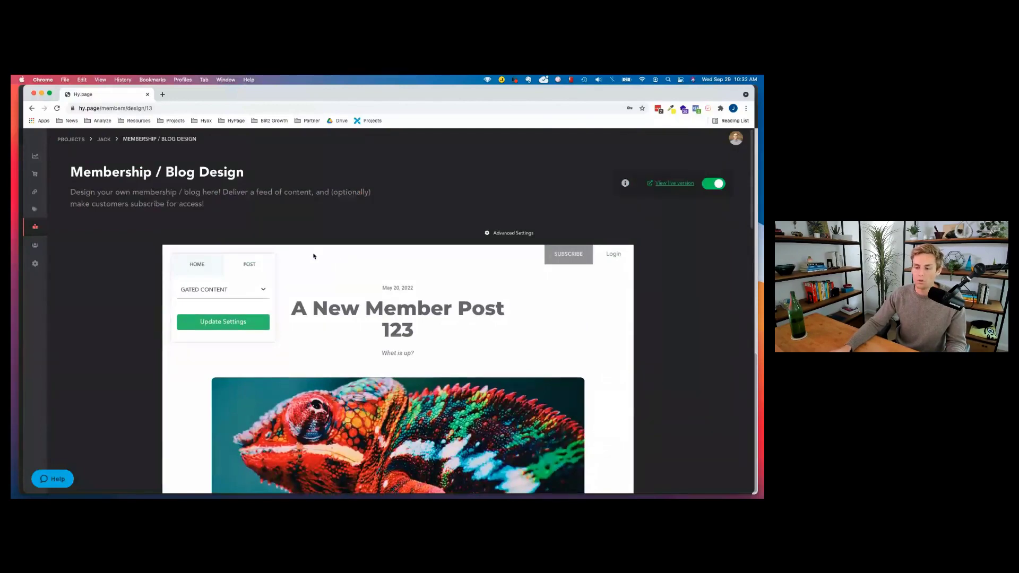
click(503, 234)
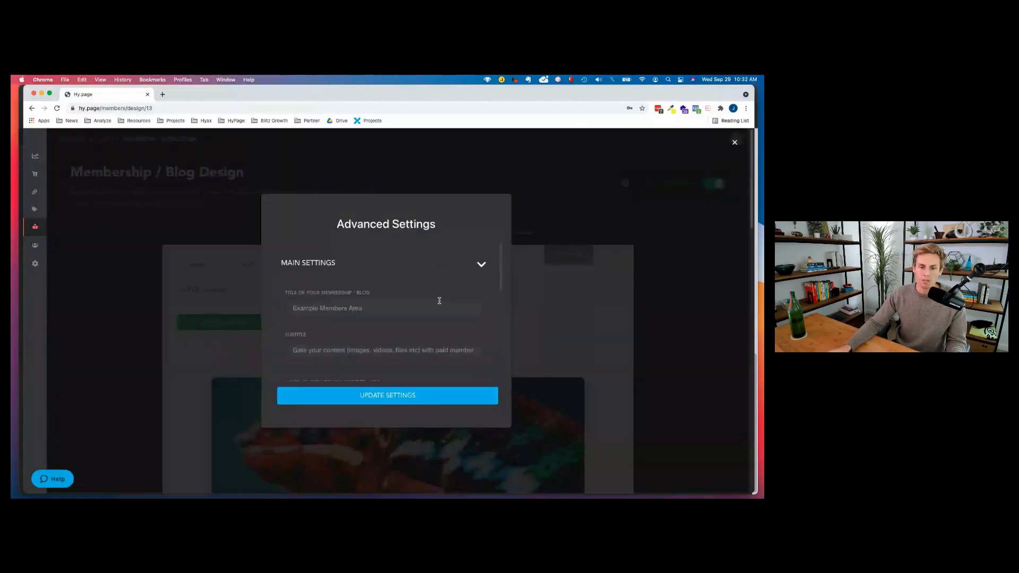
scroll(353, 294, down, 4)
scroll(352, 295, down, 5)
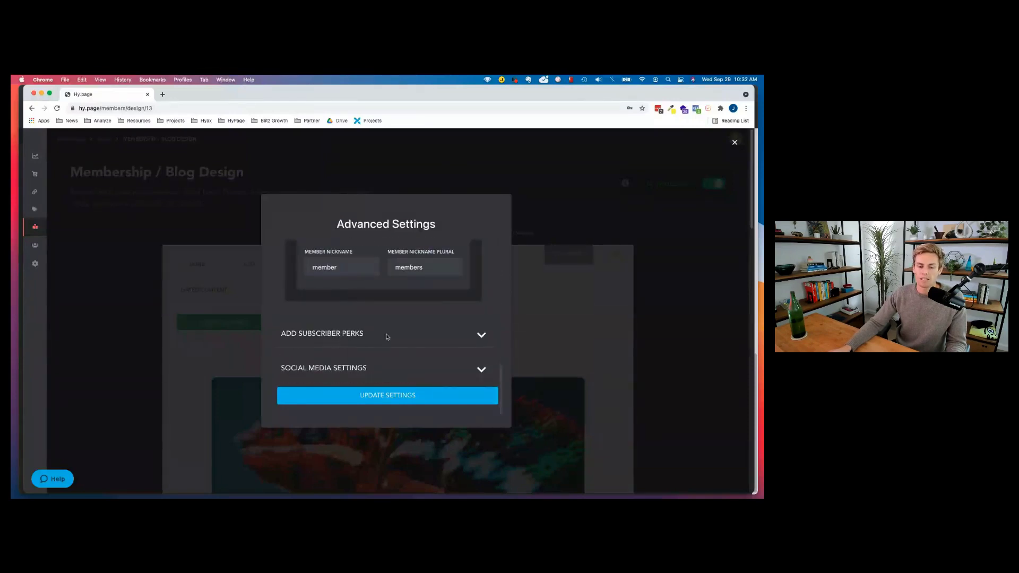
scroll(387, 336, up, 8)
scroll(379, 320, down, 2)
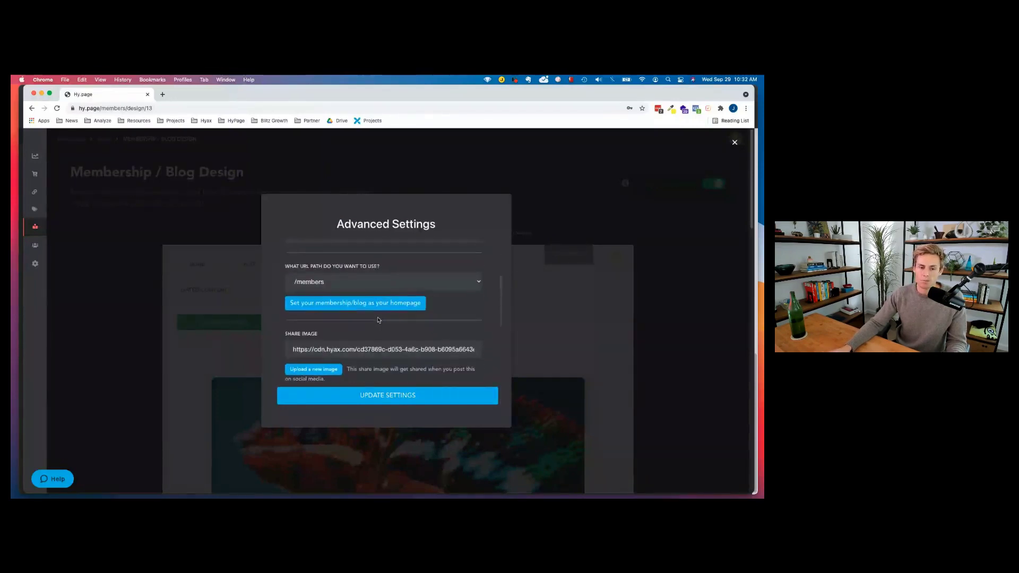
scroll(379, 320, down, 5)
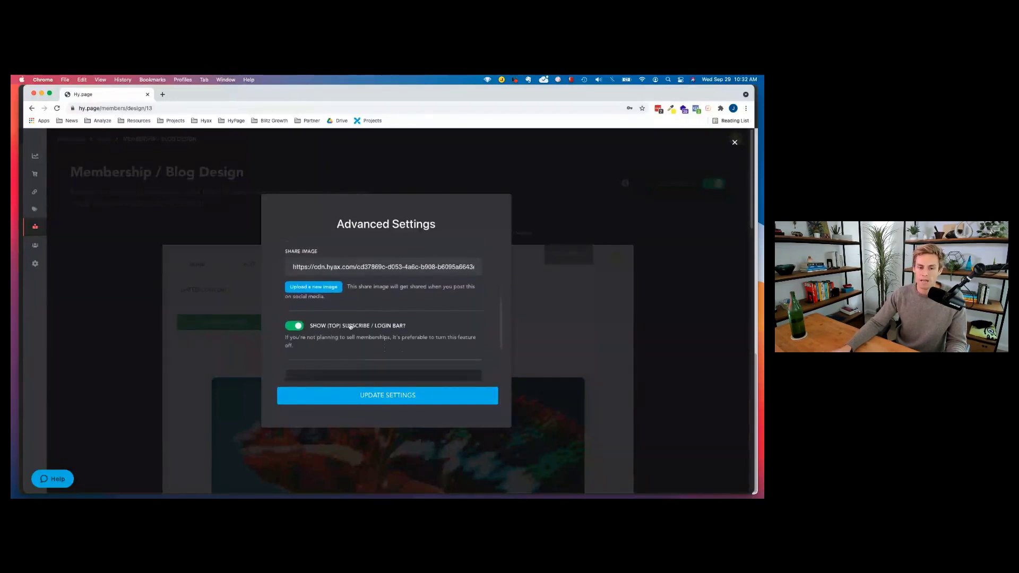
click(735, 143)
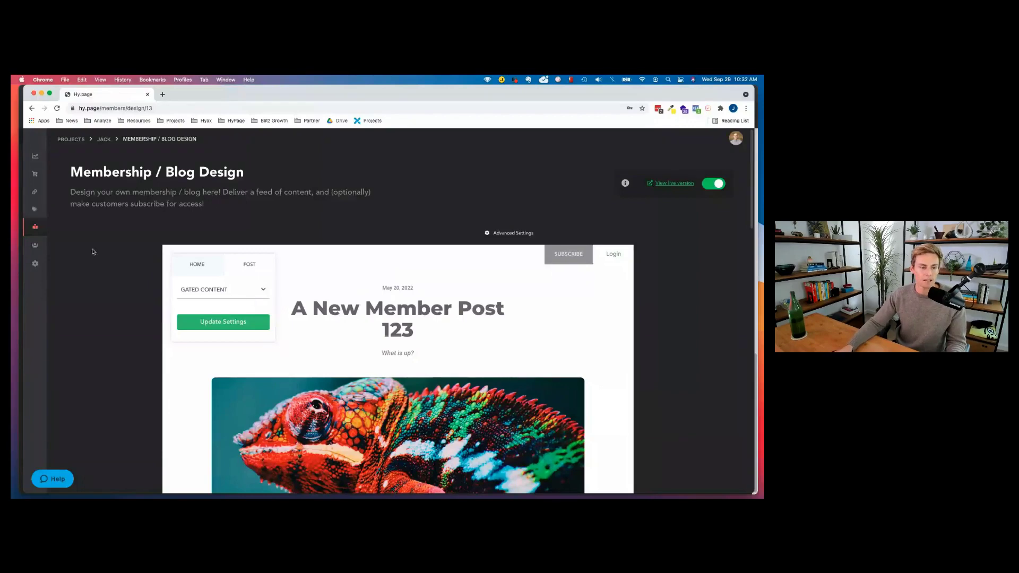
mouse_move(54, 233)
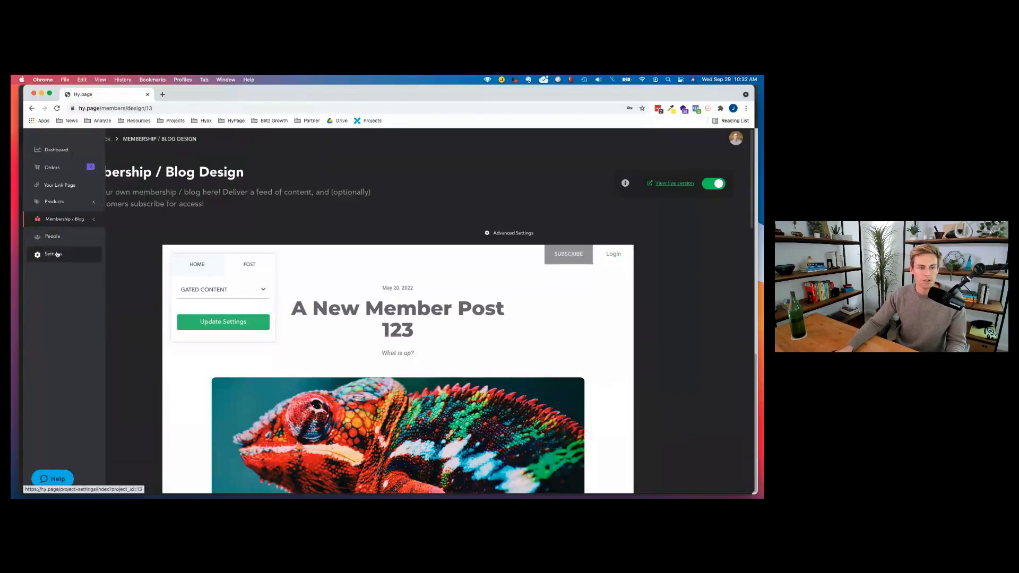
Open Project Settings and keep Link Page as the visitors' homepage.
click(57, 254)
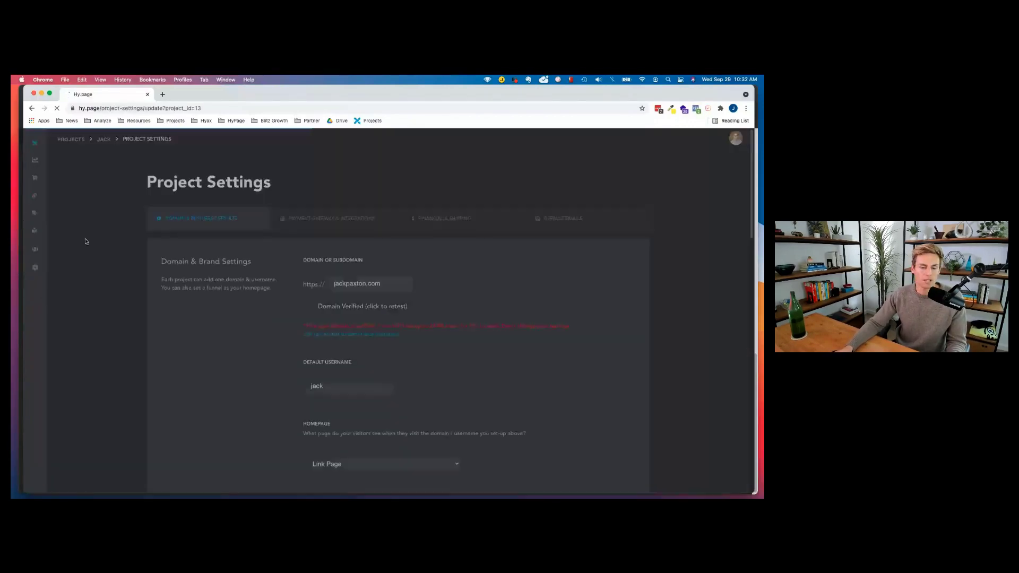
mouse_move(63, 231)
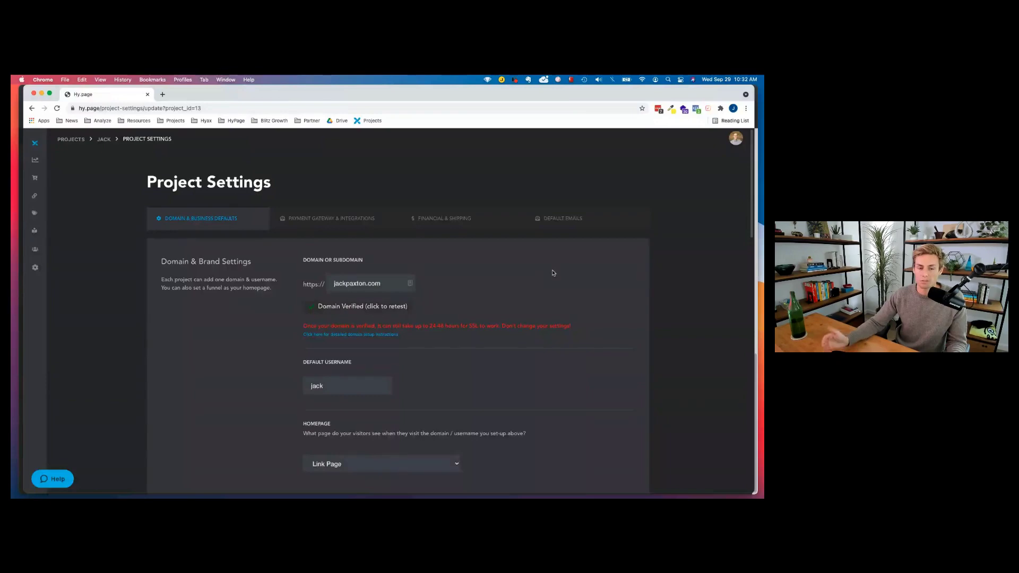
scroll(455, 325, down, 2)
scroll(444, 322, down, 1)
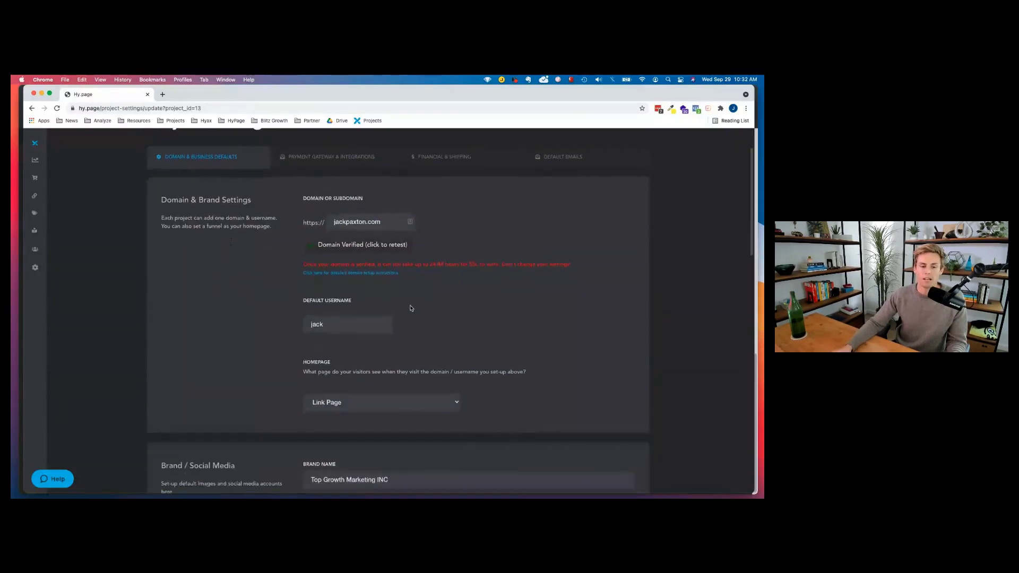
scroll(411, 308, down, 5)
click(352, 238)
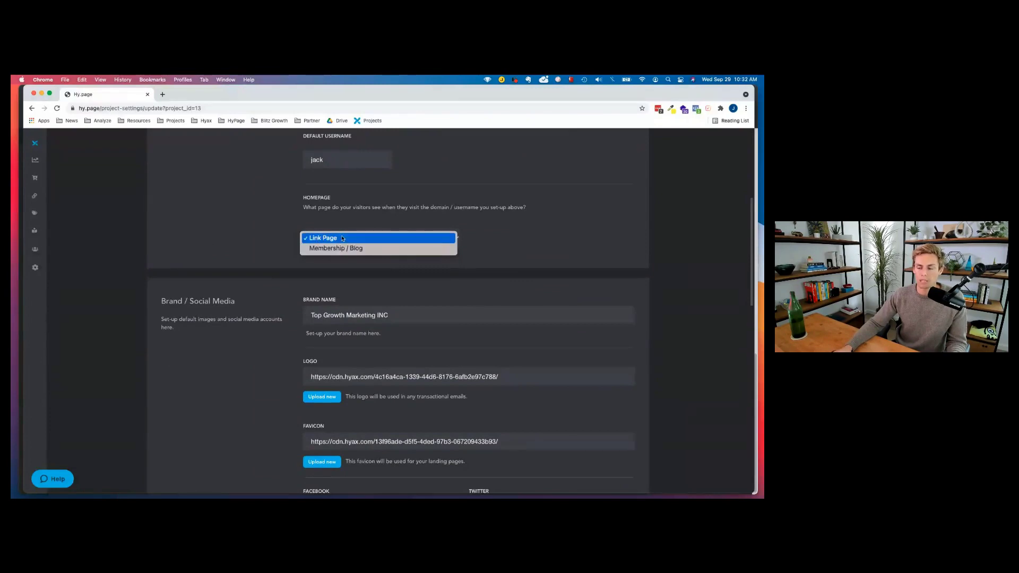
click(343, 238)
Review the rest of Domain & Business Defaults, then bring up Payment Gateway & Integrations.
scroll(346, 222, down, 3)
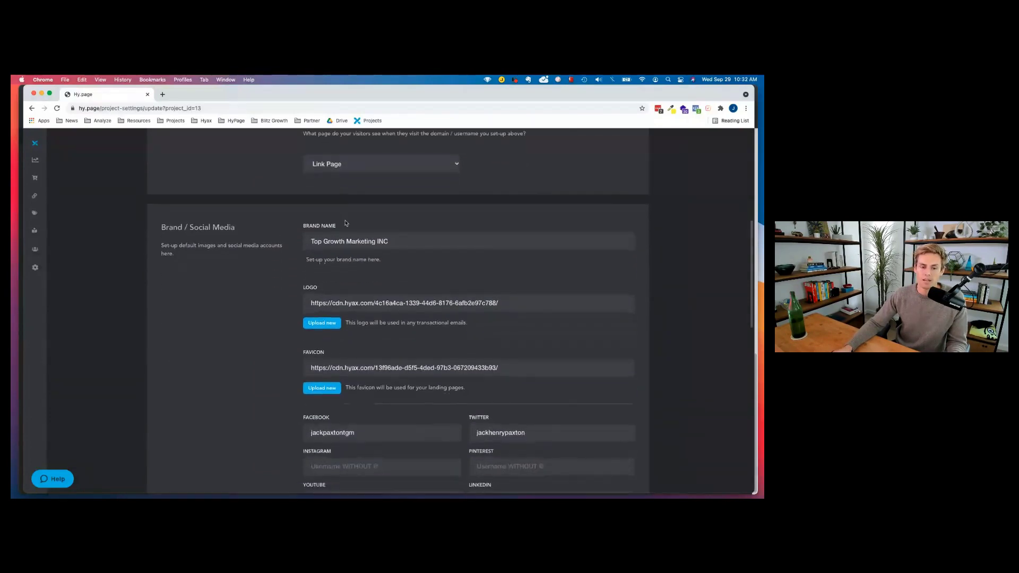
scroll(345, 223, down, 4)
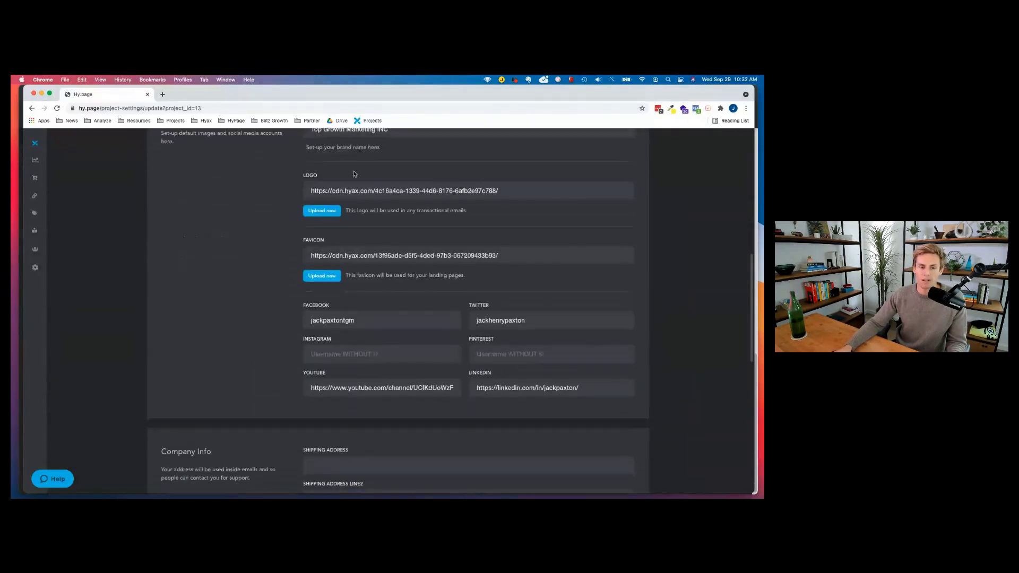
scroll(391, 275, down, 2)
scroll(516, 279, down, 12)
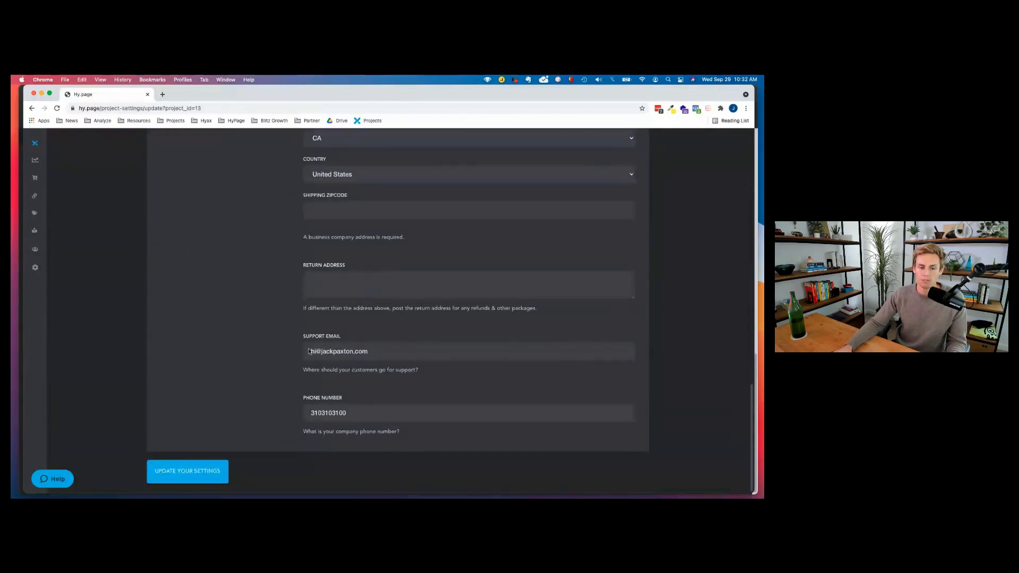
scroll(329, 306, up, 20)
click(326, 219)
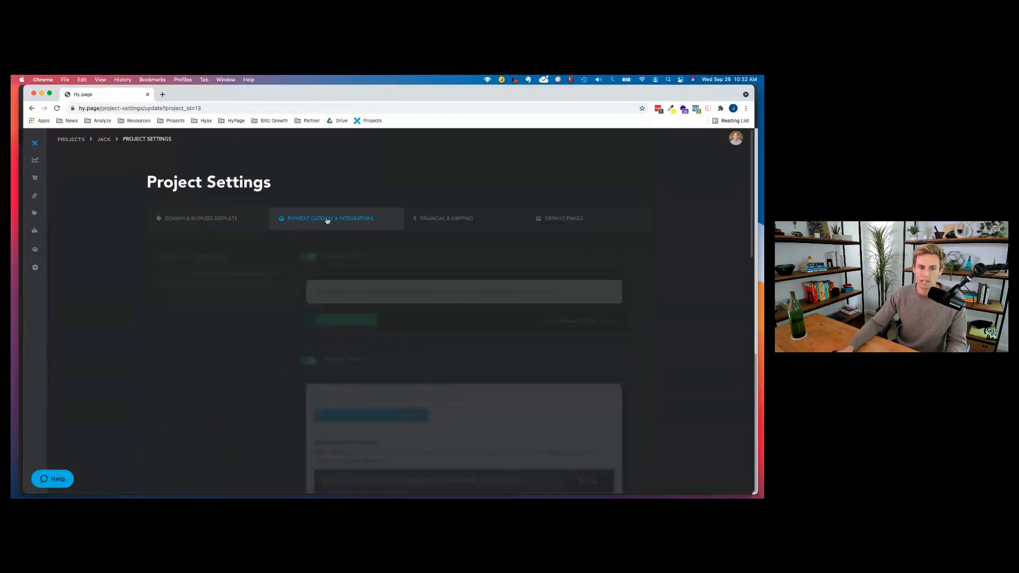
scroll(328, 213, down, 2)
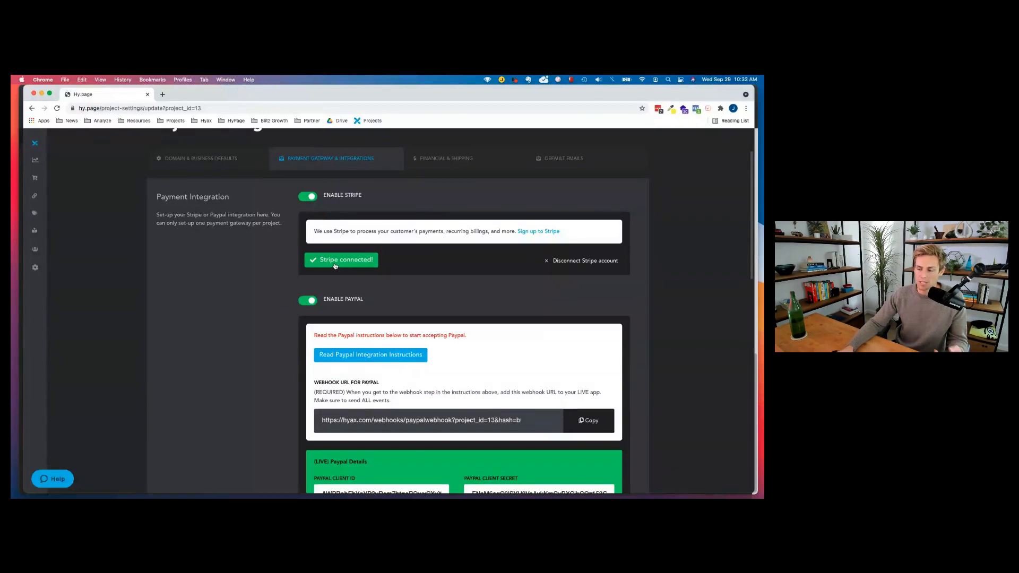
scroll(337, 267, down, 2)
scroll(335, 266, down, 1)
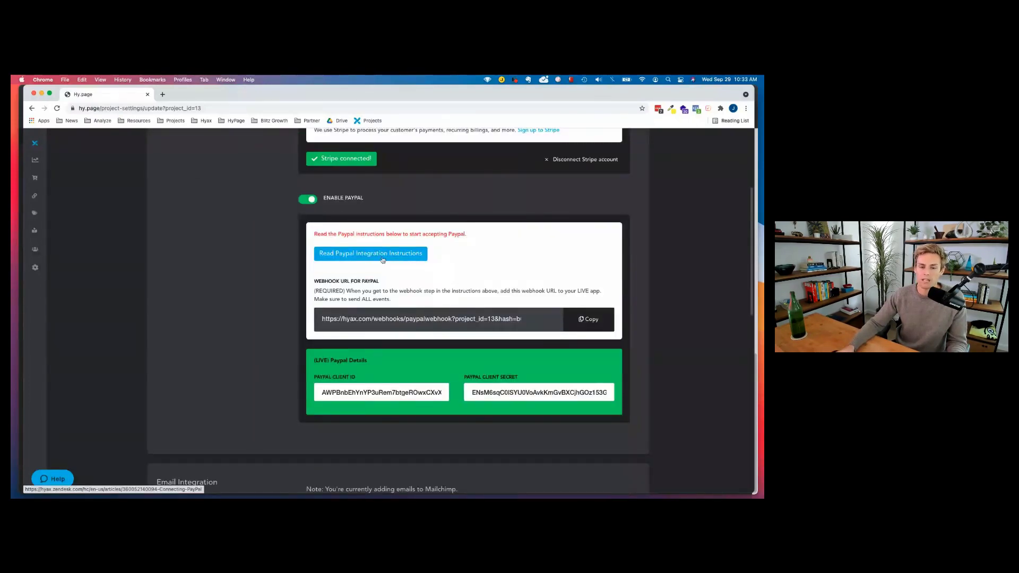
scroll(346, 239, down, 1)
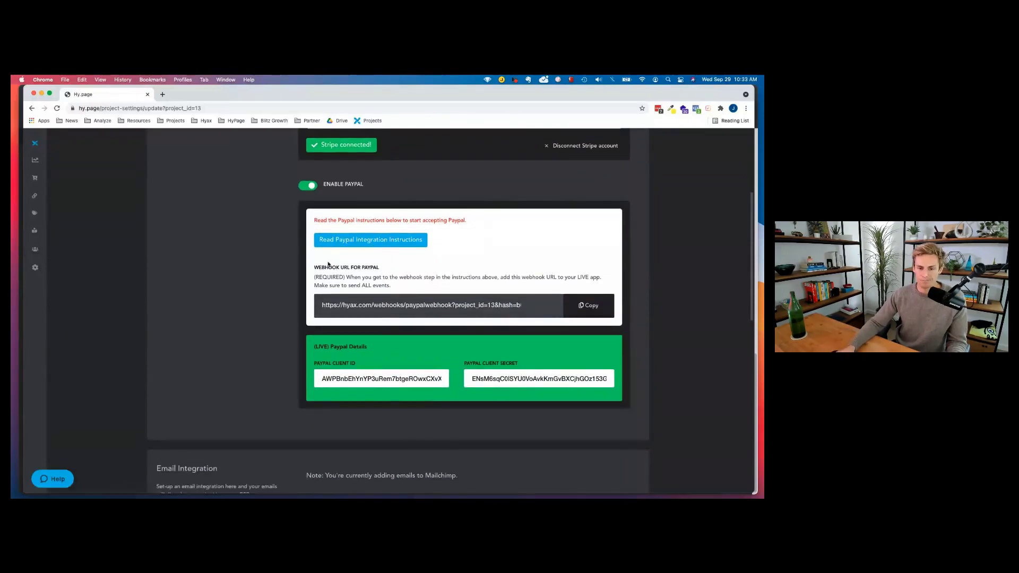
scroll(386, 257, down, 3)
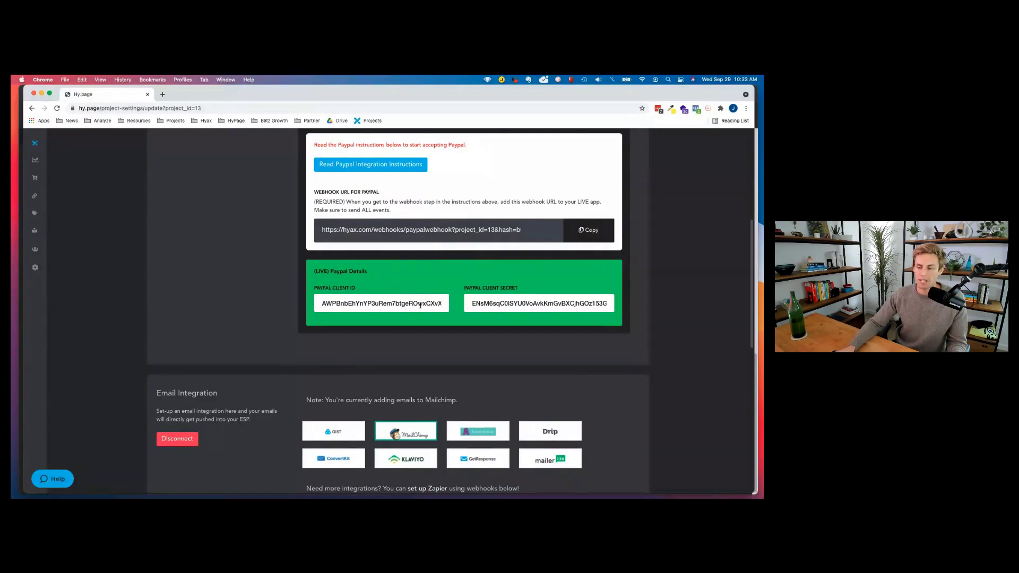
scroll(412, 186, up, 5)
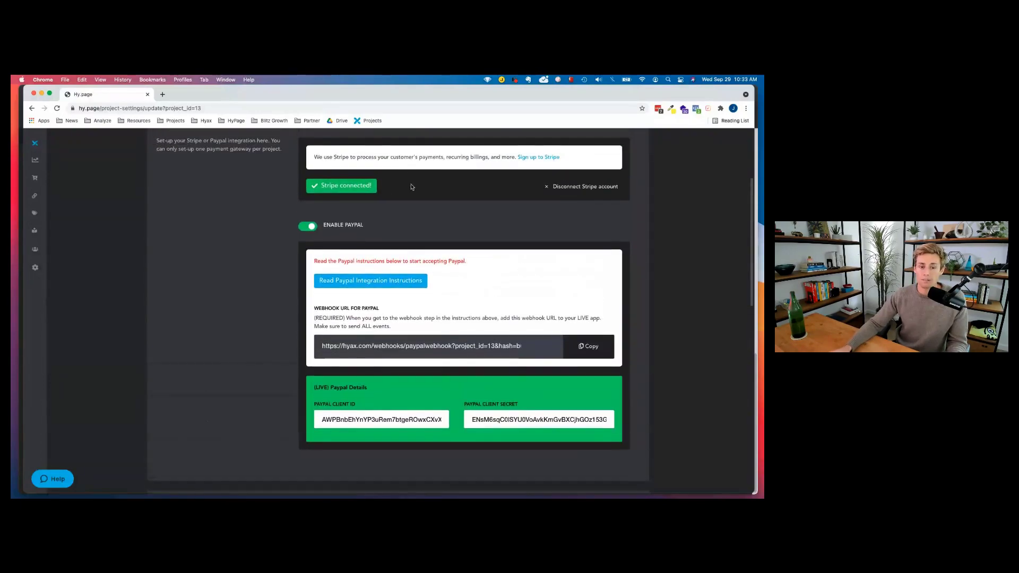
scroll(285, 295, down, 10)
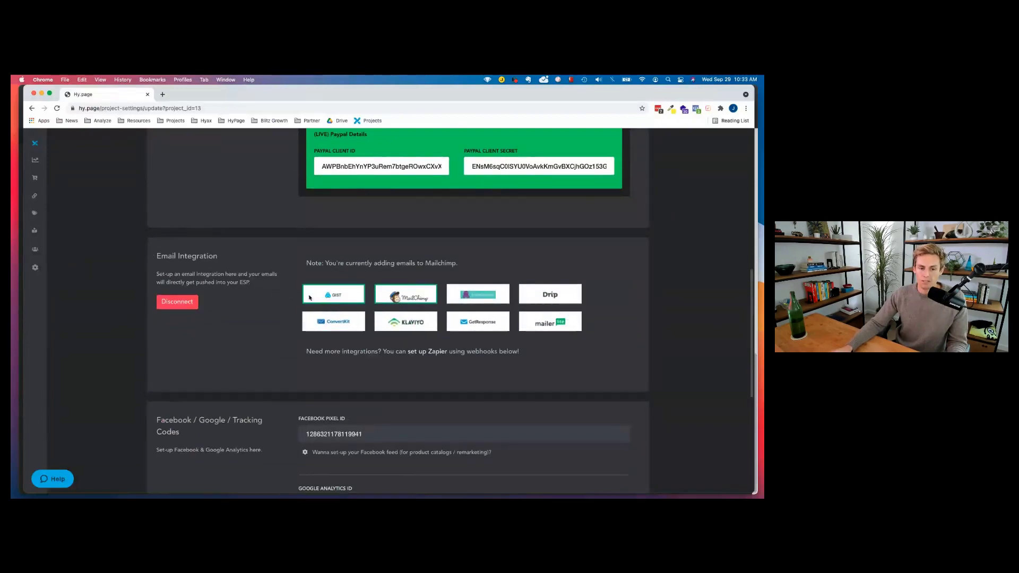
scroll(370, 325, down, 2)
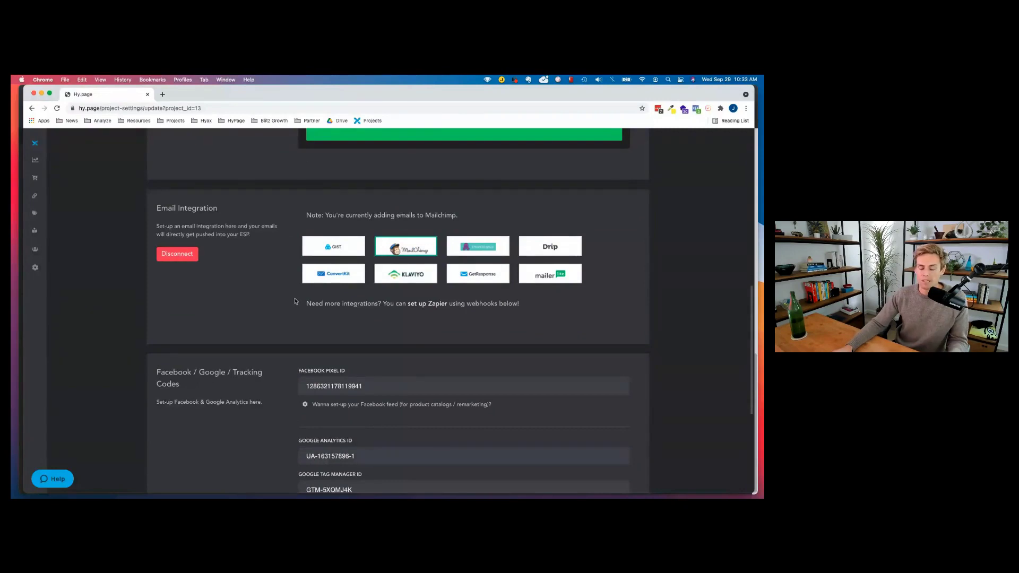
scroll(295, 302, down, 2)
scroll(260, 293, down, 1)
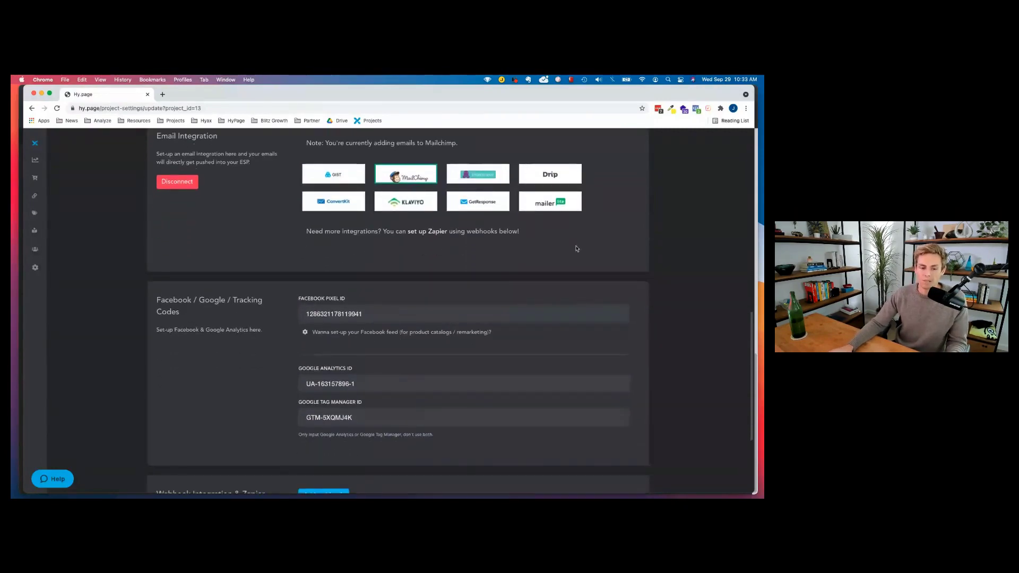
scroll(320, 303, down, 3)
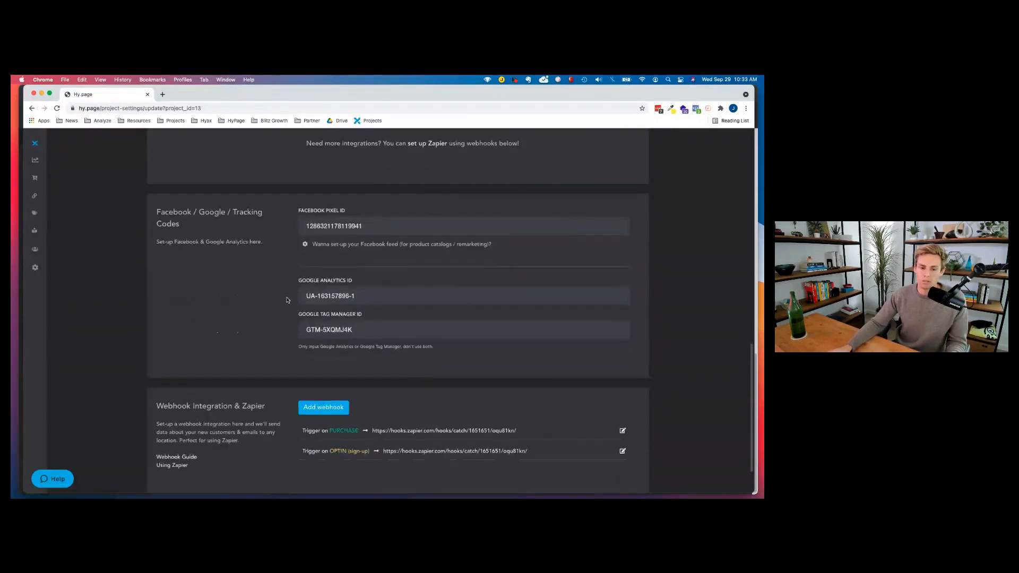
scroll(406, 326, down, 2)
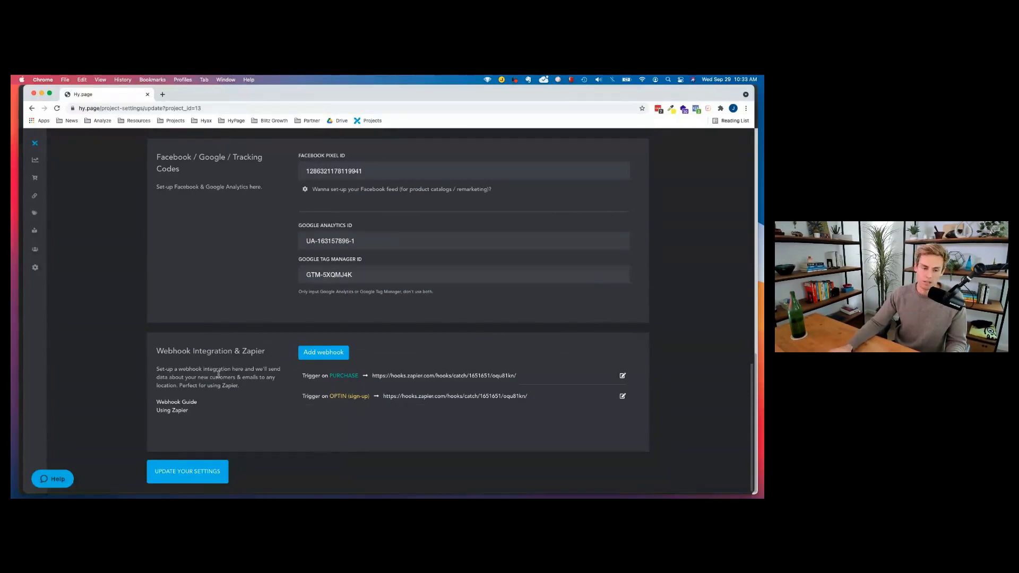
scroll(273, 350, up, 10)
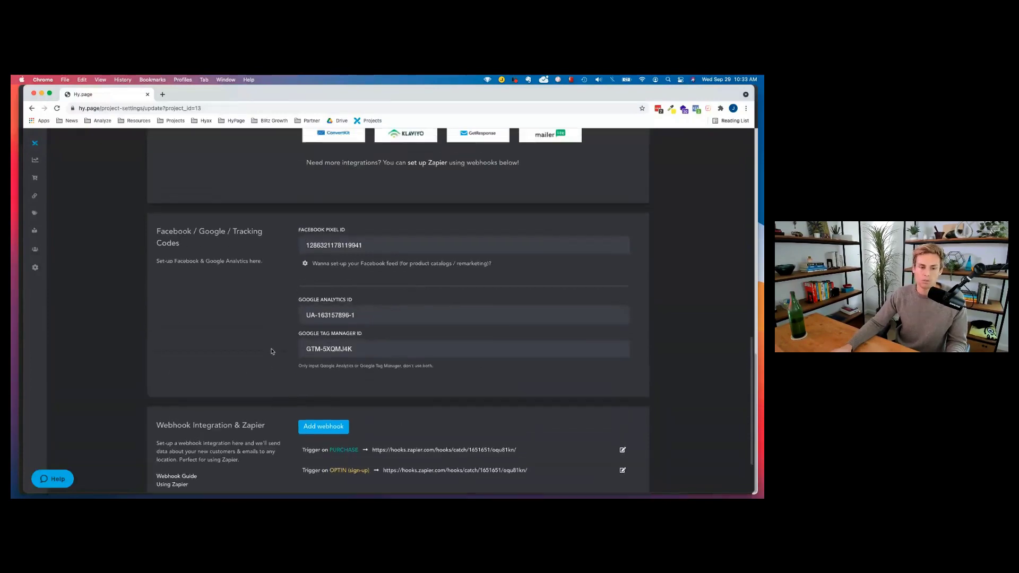
Check Financial & Shipping, then scroll the Default Emails templates, starting with 'Your order is confirmed!'.
click(462, 219)
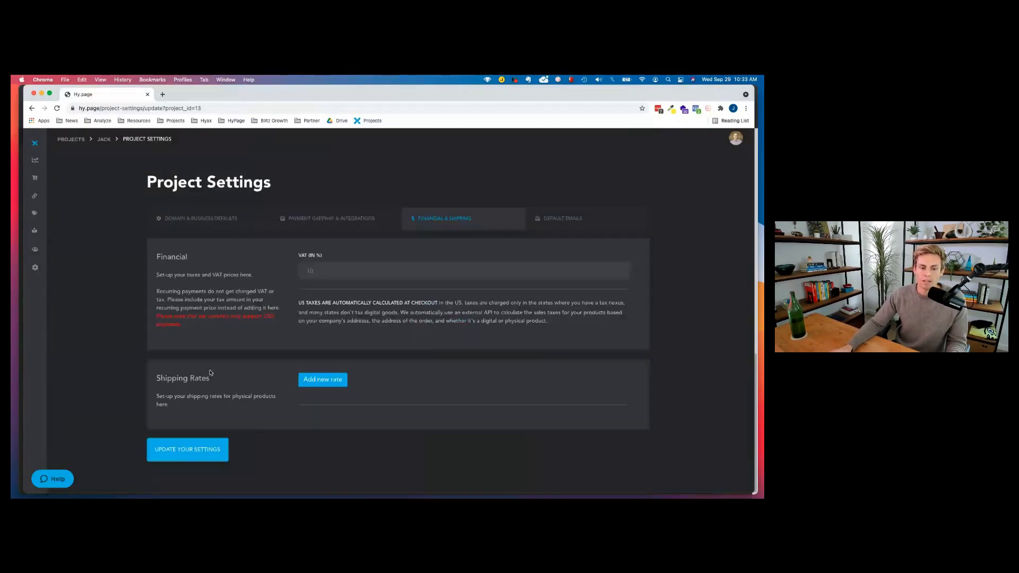
click(576, 218)
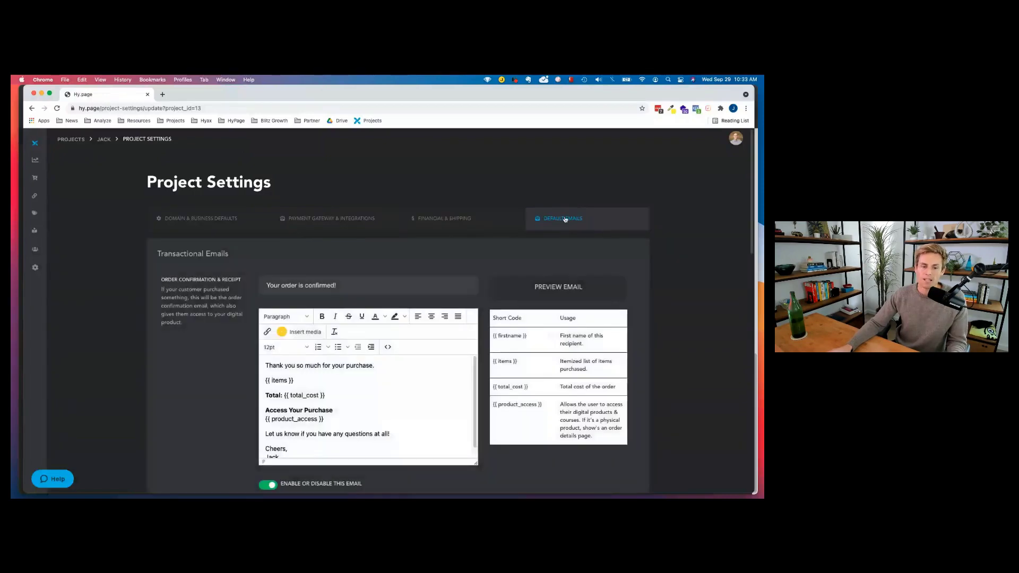
scroll(290, 292, down, 1)
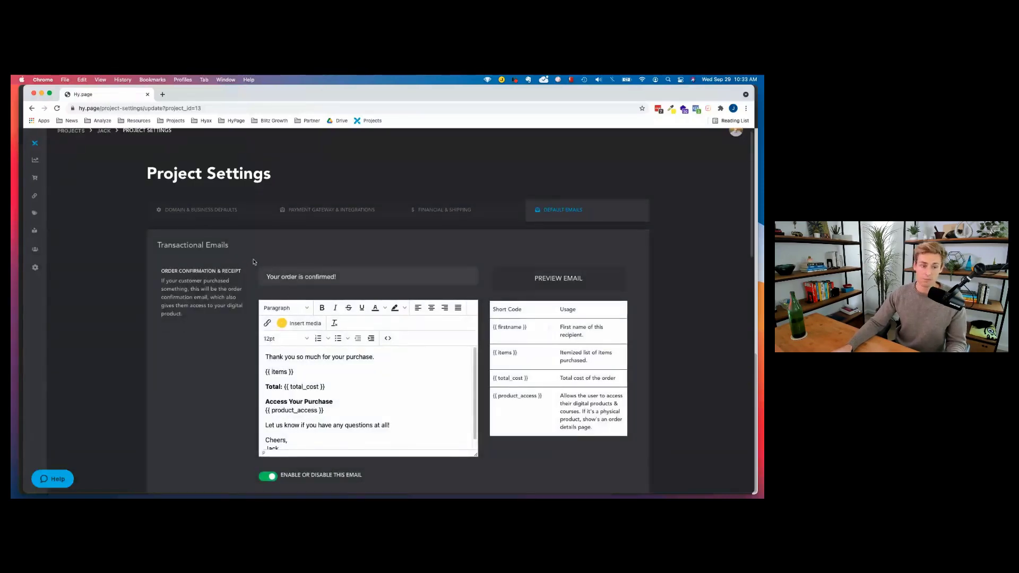
scroll(250, 276, down, 6)
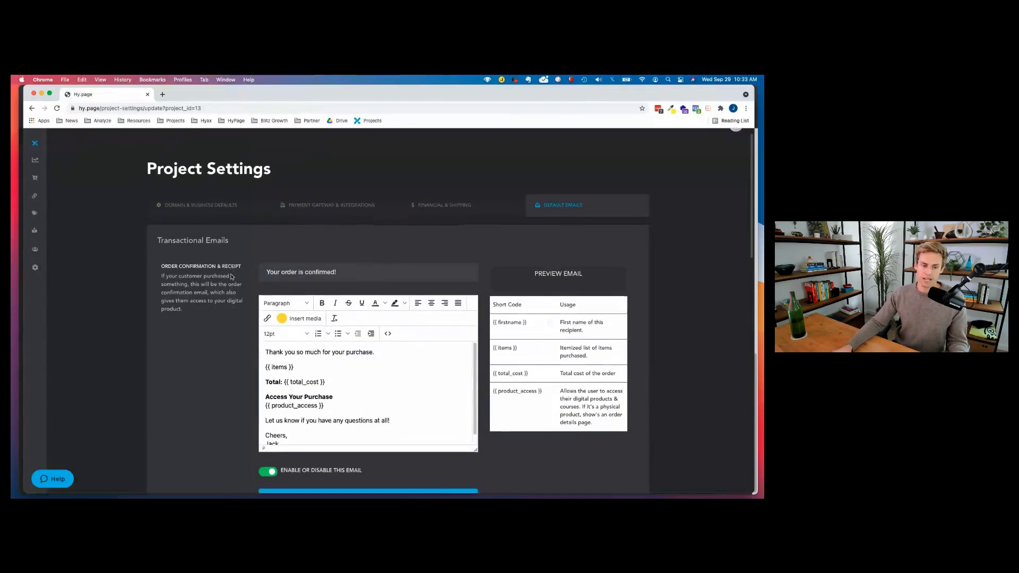
scroll(227, 330, down, 6)
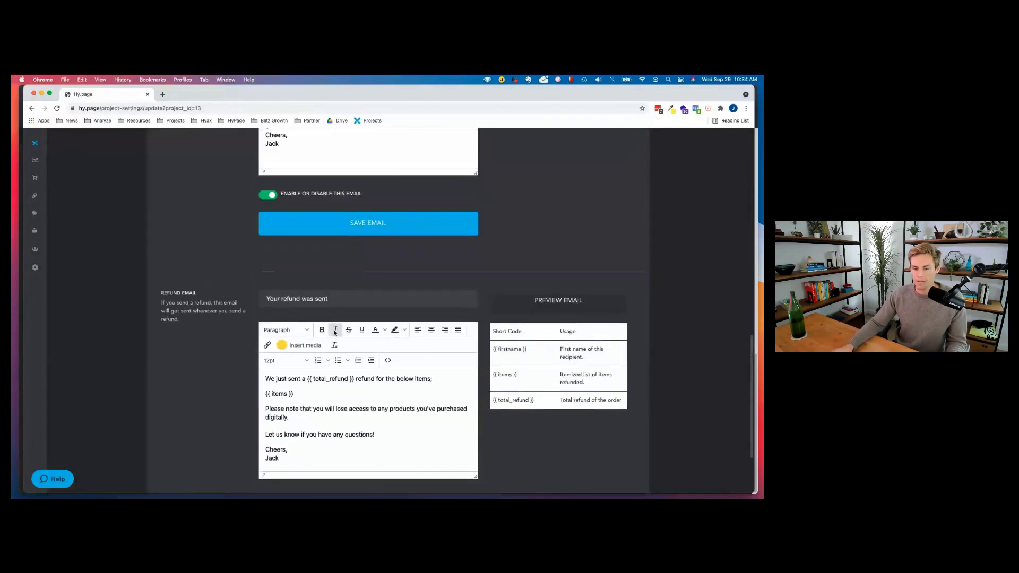
scroll(292, 320, up, 15)
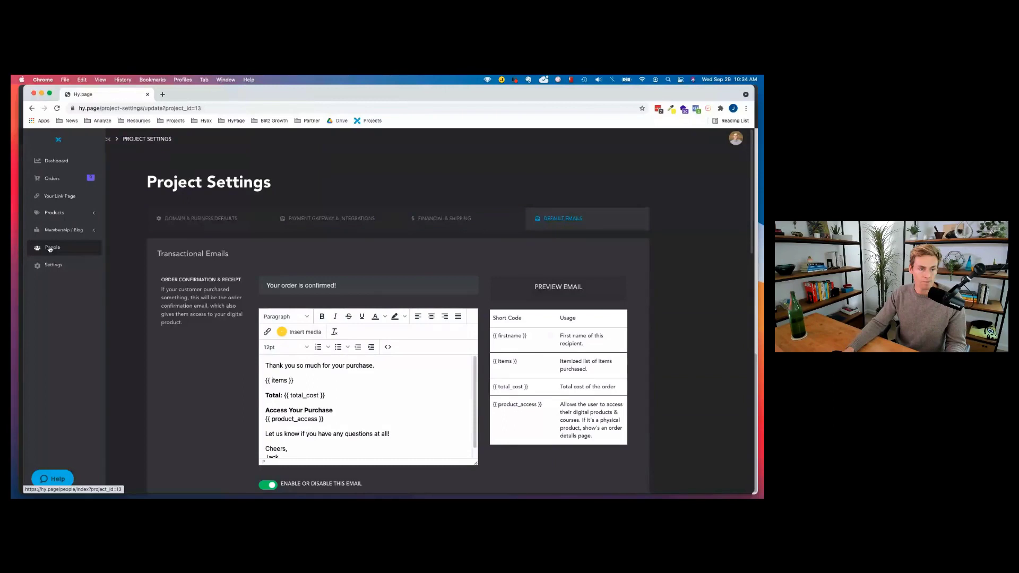
click(50, 250)
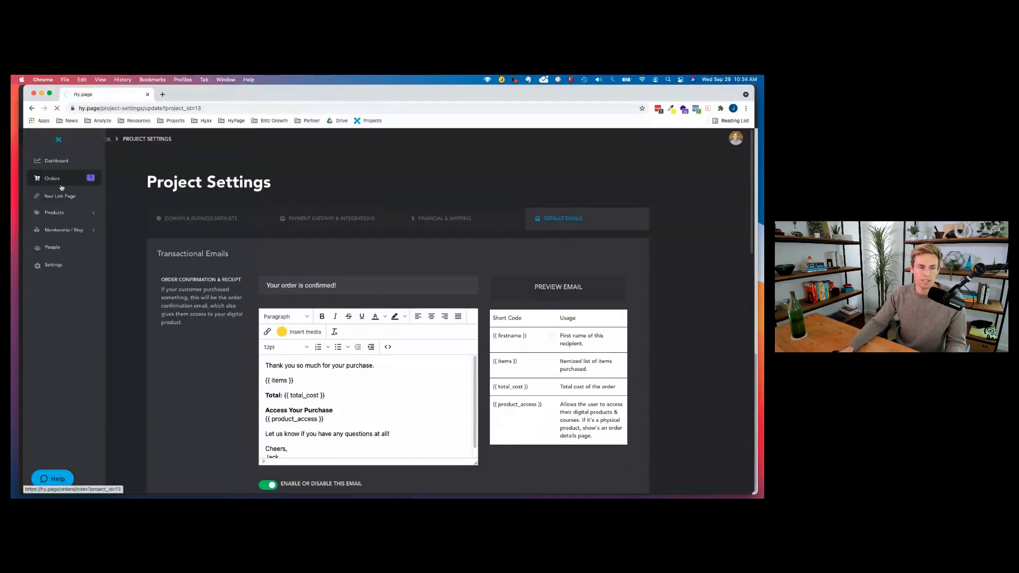
Open Orders, glance at Subscriptions, and return to scroll the order list dated 2021-09-29.
click(59, 179)
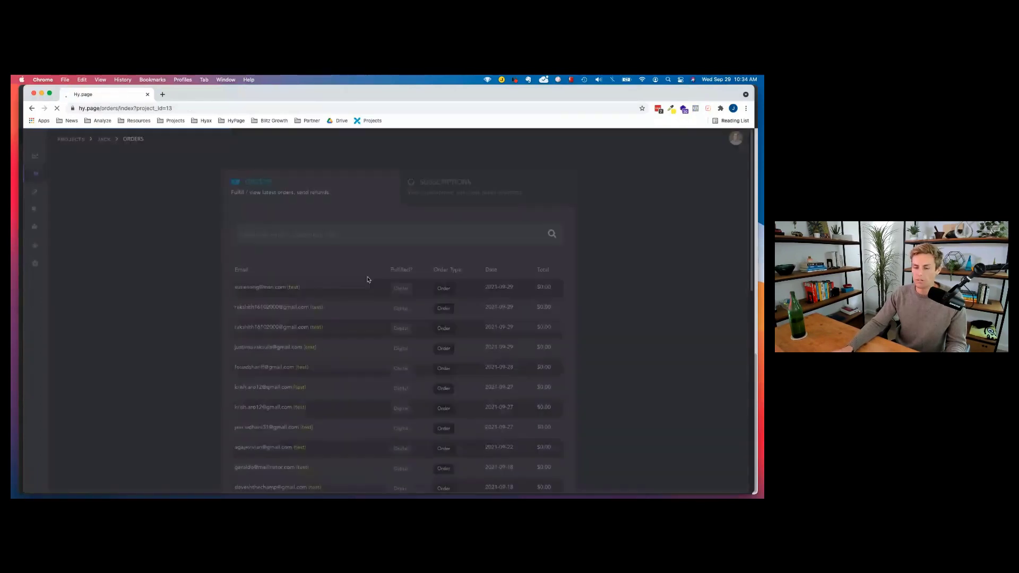
scroll(336, 318, down, 5)
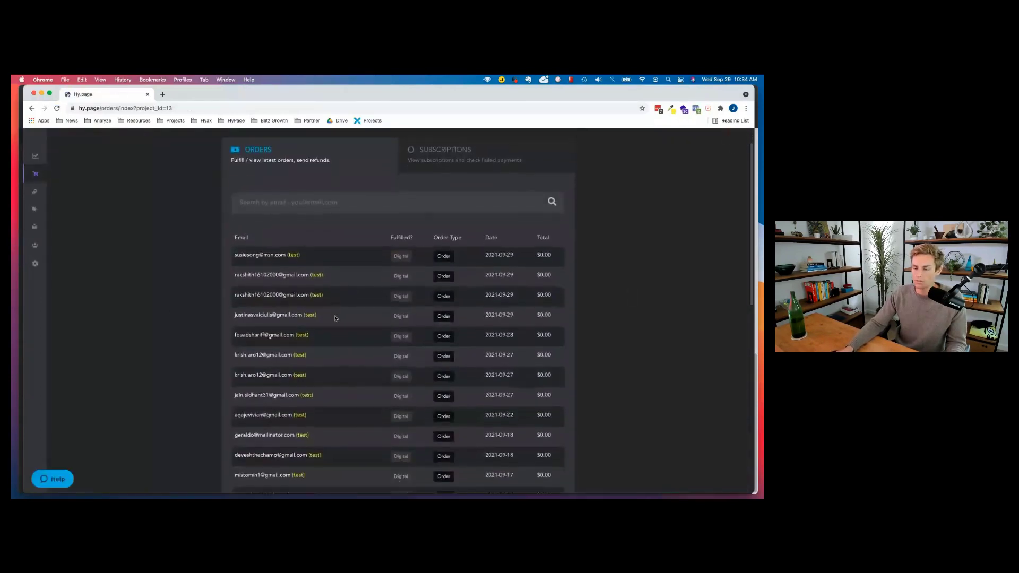
scroll(336, 319, up, 5)
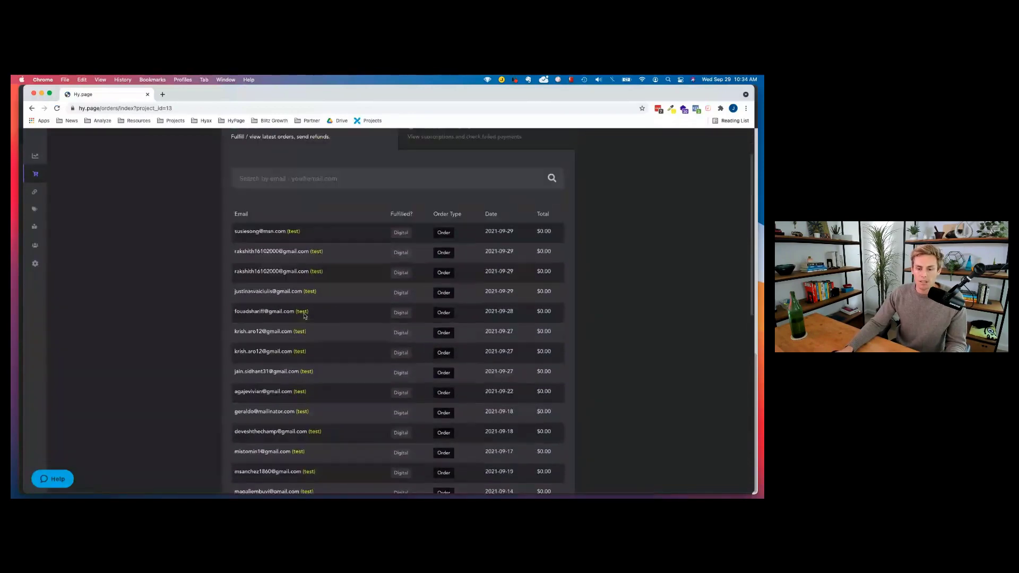
click(489, 191)
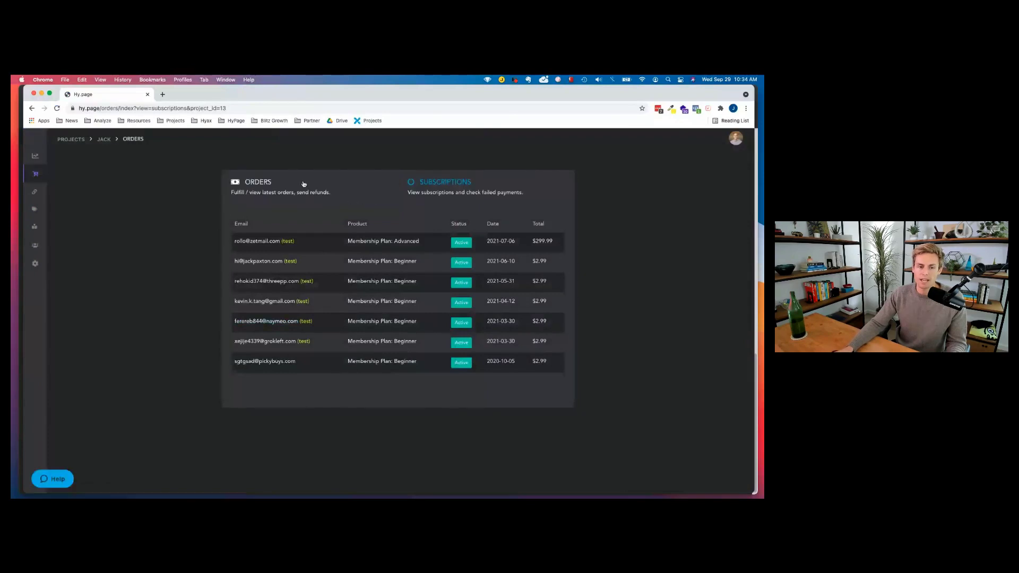
click(291, 186)
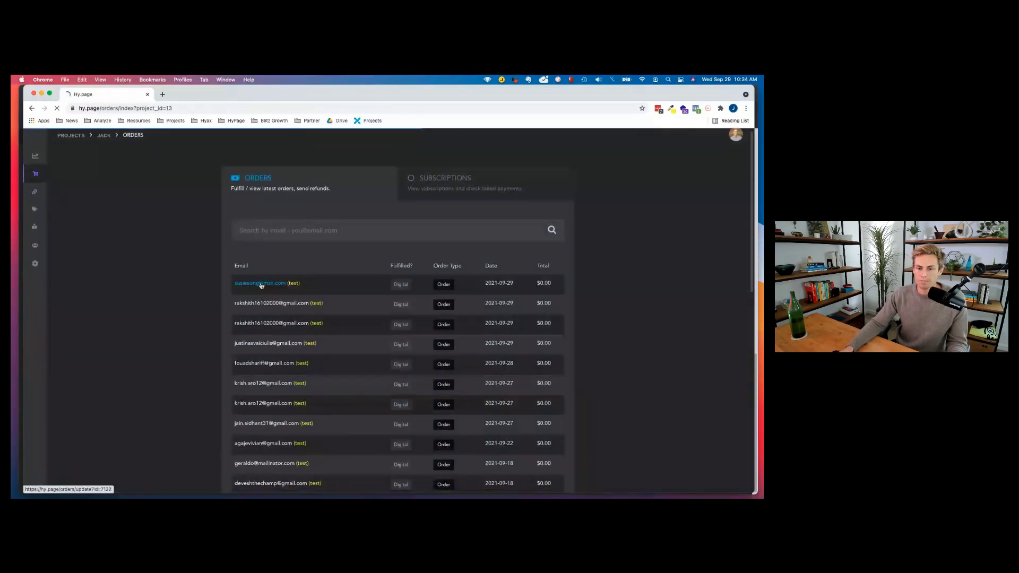
scroll(256, 297, down, 5)
scroll(255, 301, down, 5)
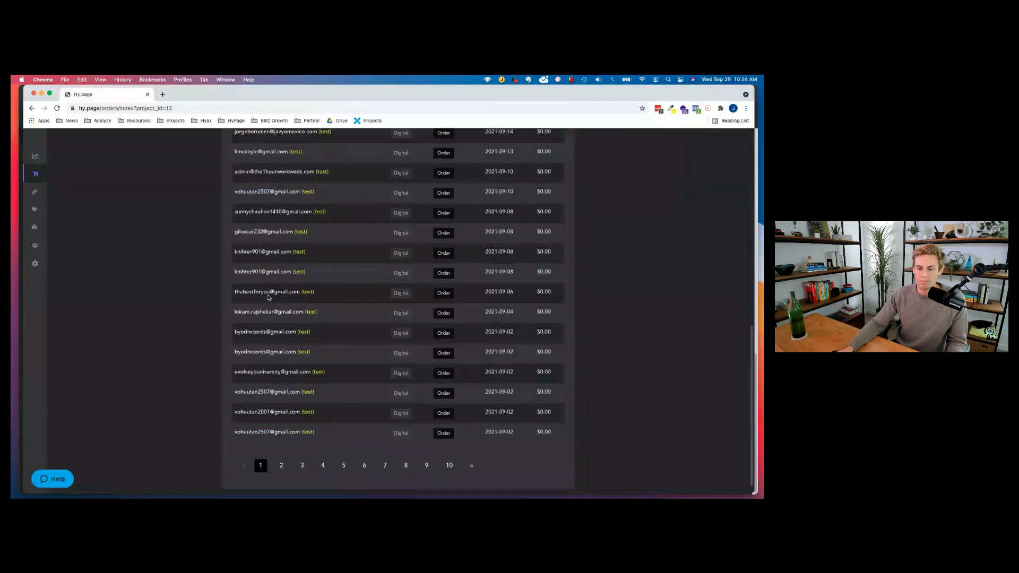
scroll(269, 294, up, 10)
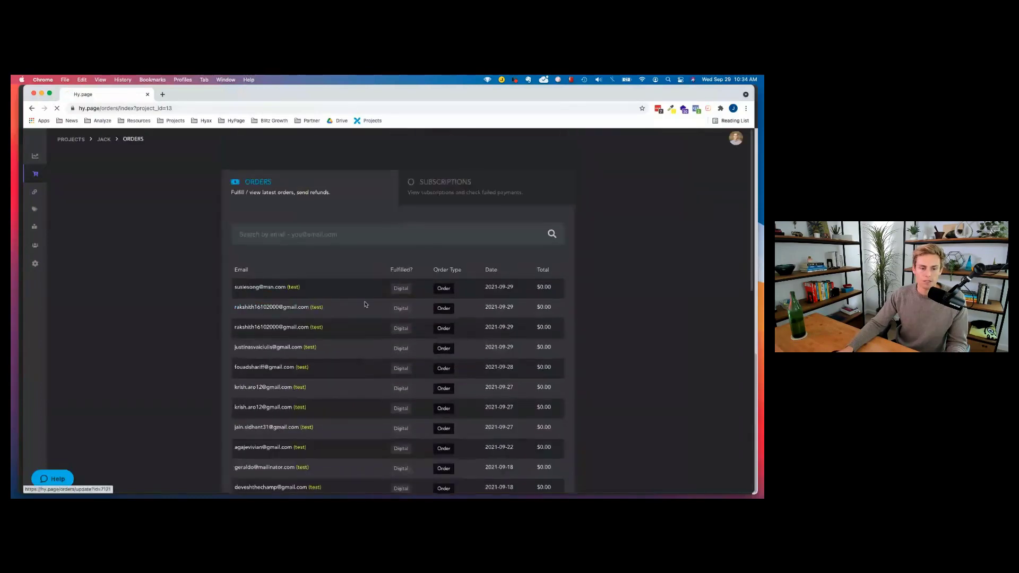
Review order 7121, a paid $0.00 order for Facebook Ad Scaling Secrets!, and go to its customer.
click(364, 305)
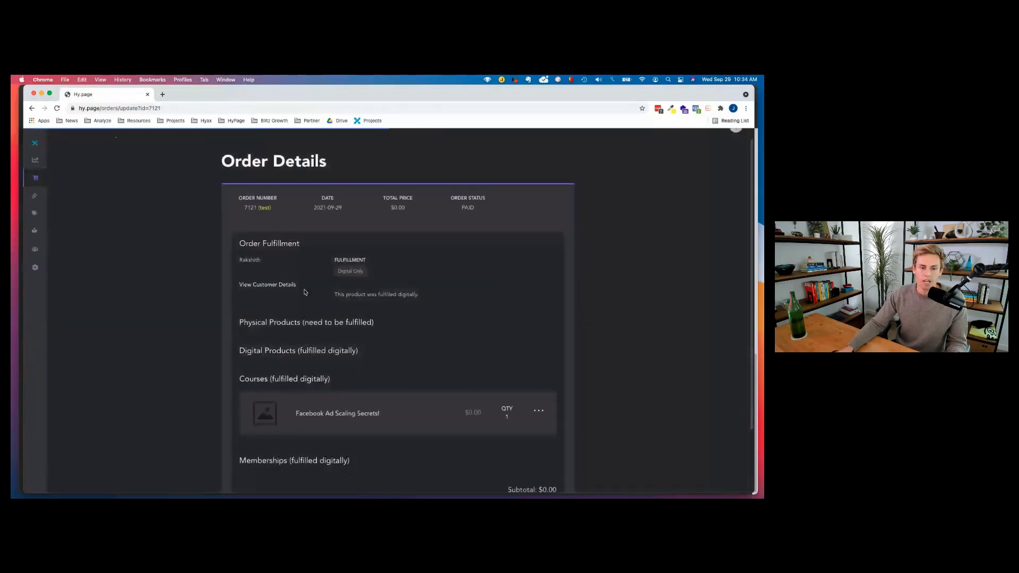
scroll(230, 220, down, 2)
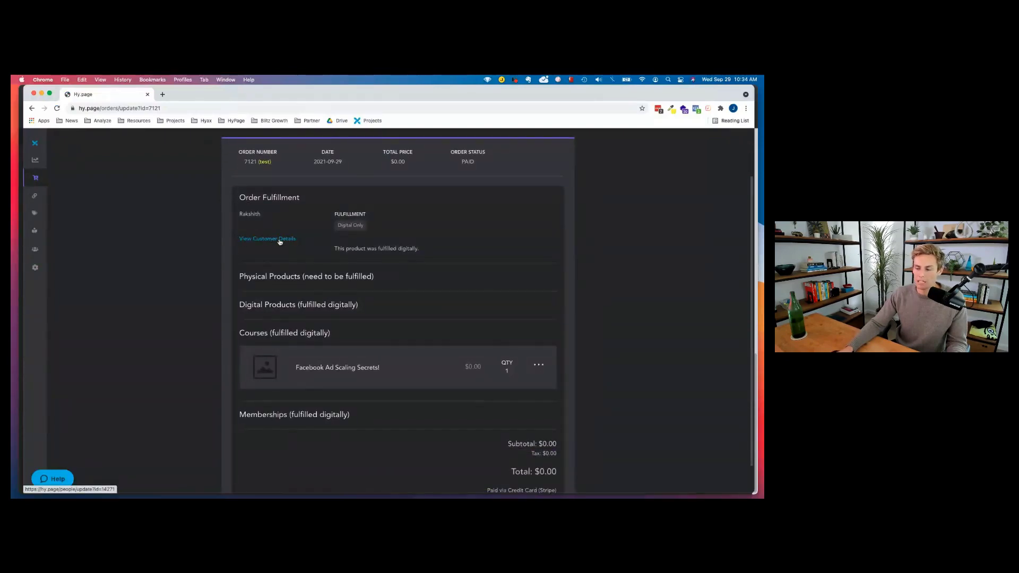
scroll(297, 255, down, 1)
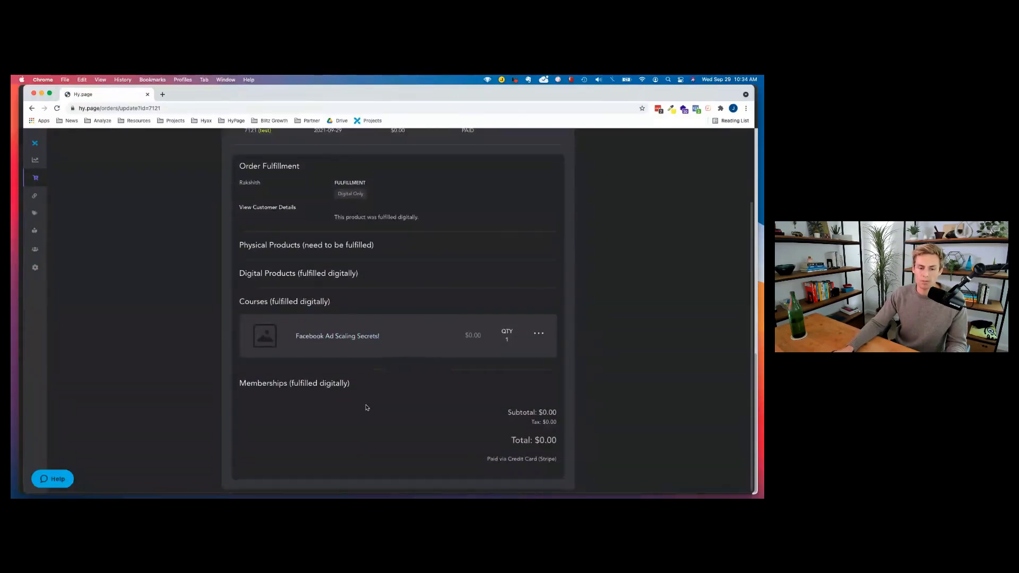
scroll(400, 345, up, 3)
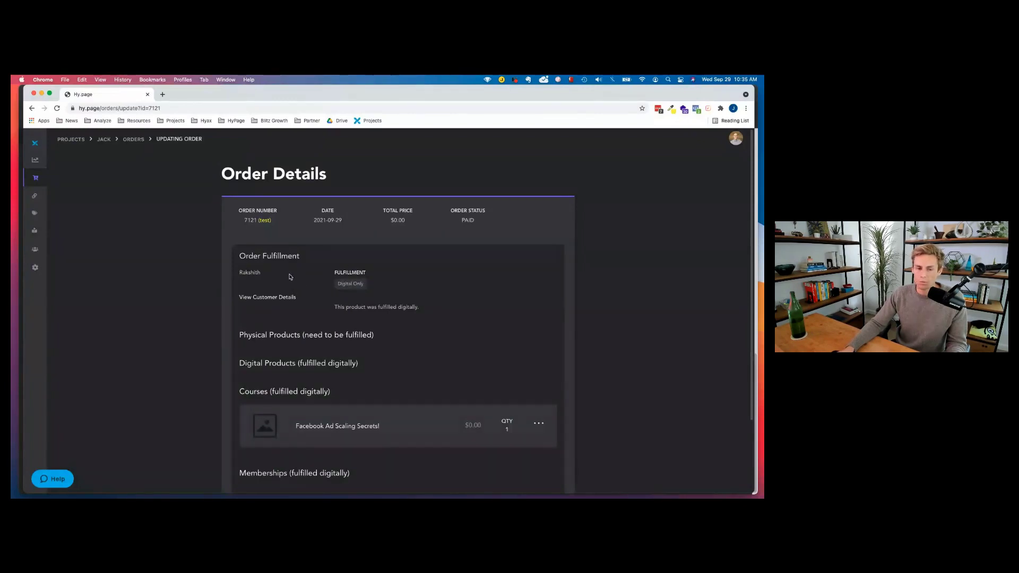
click(268, 297)
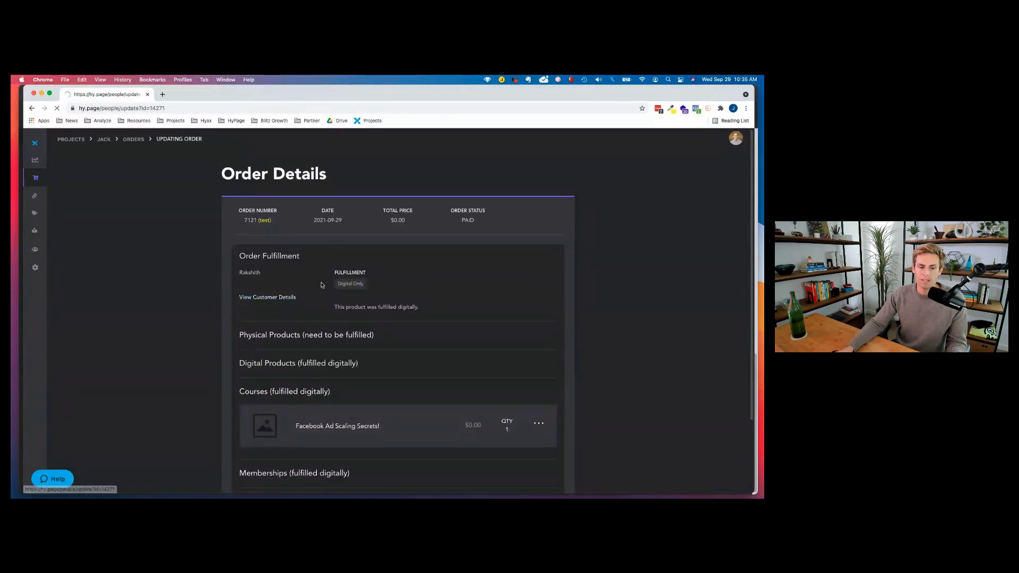
Check the customer's Subscriptions and Product Access, closing Add Product Access without granting anything.
scroll(350, 281, down, 1)
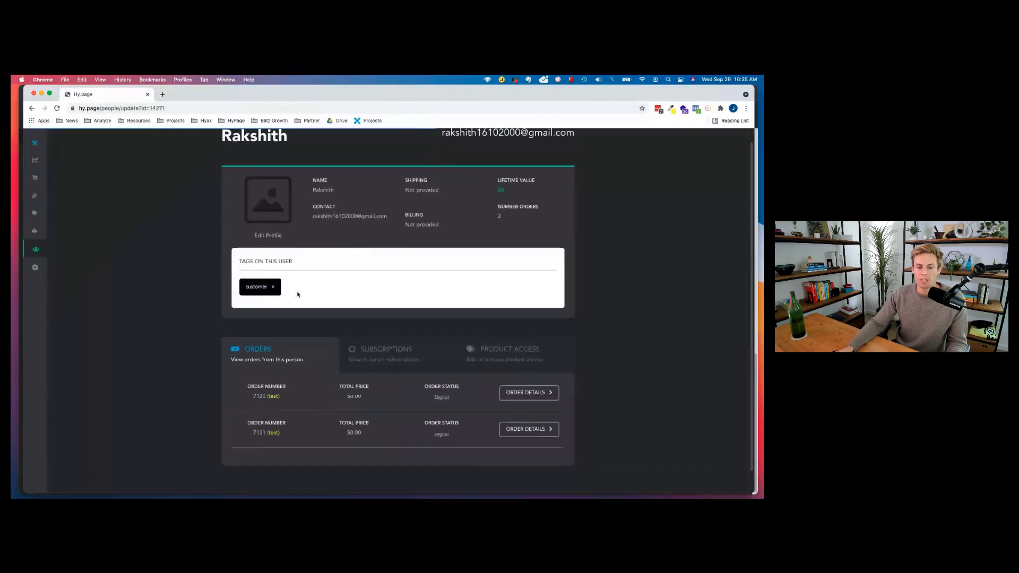
click(395, 371)
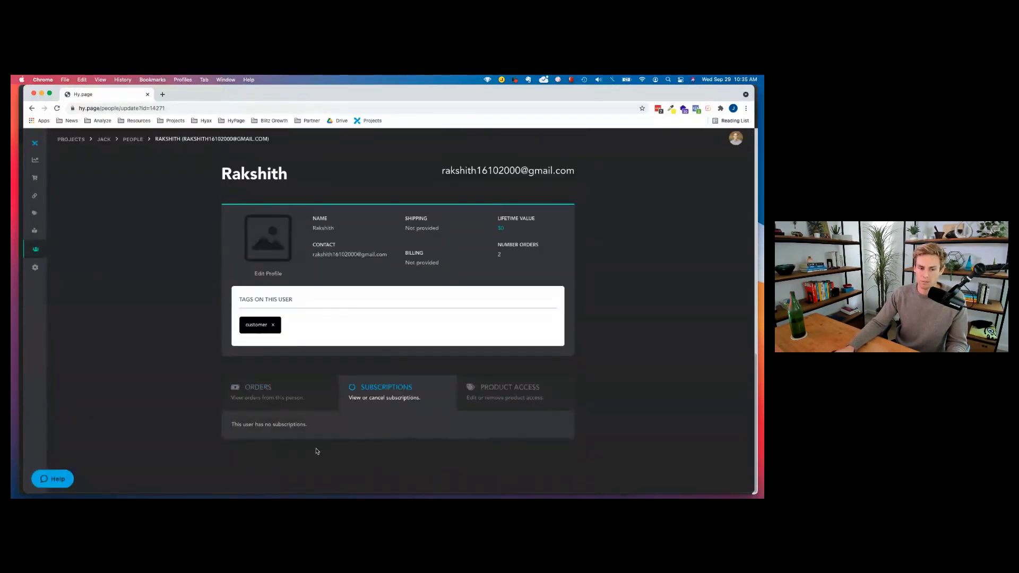
click(495, 403)
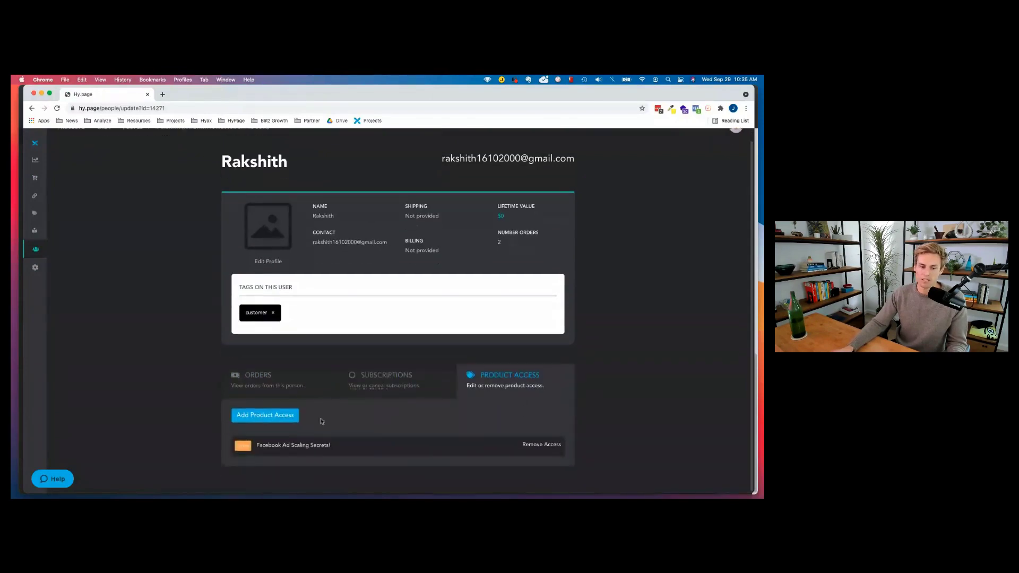
click(262, 428)
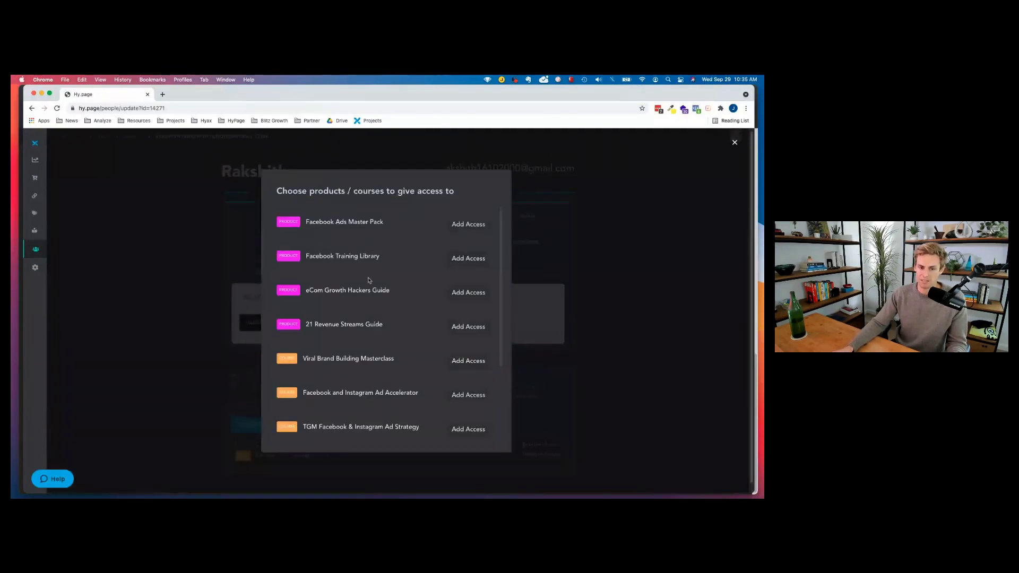
scroll(372, 371, down, 3)
scroll(386, 341, up, 5)
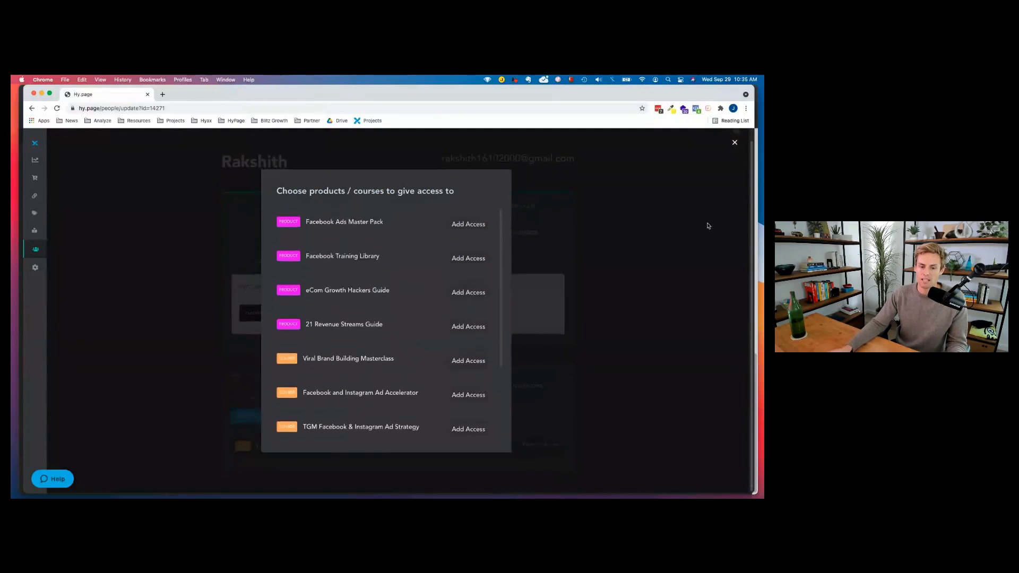
click(734, 143)
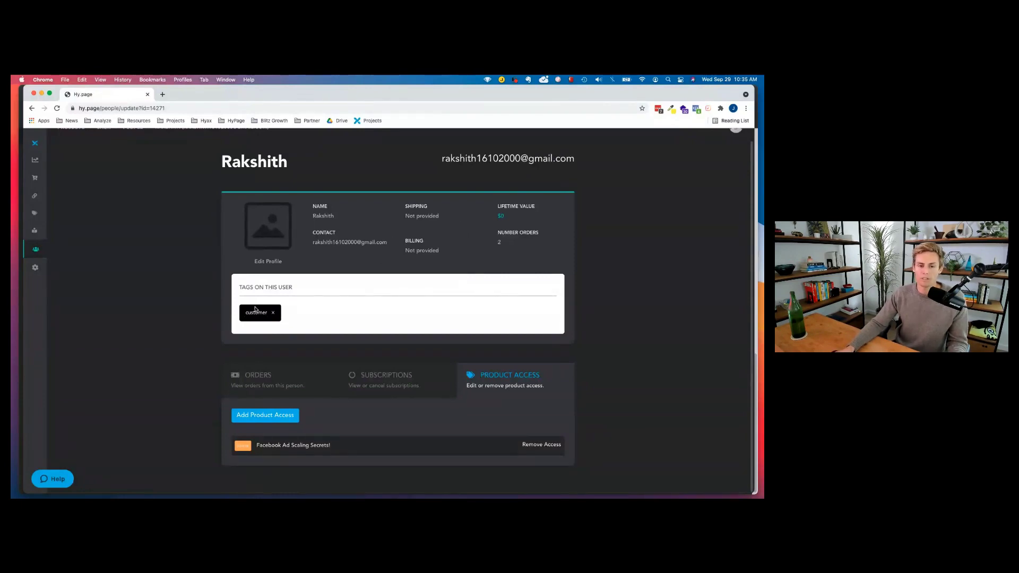
scroll(106, 234, up, 1)
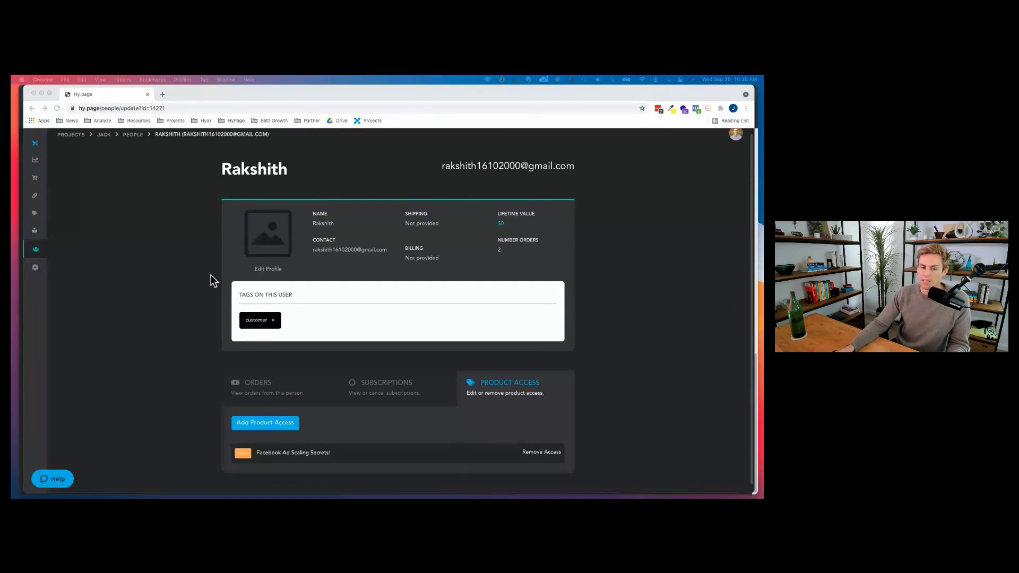
Open the Link Page editor's main links list: About Jack, Podcast, Embed Code.
click(73, 154)
click(66, 200)
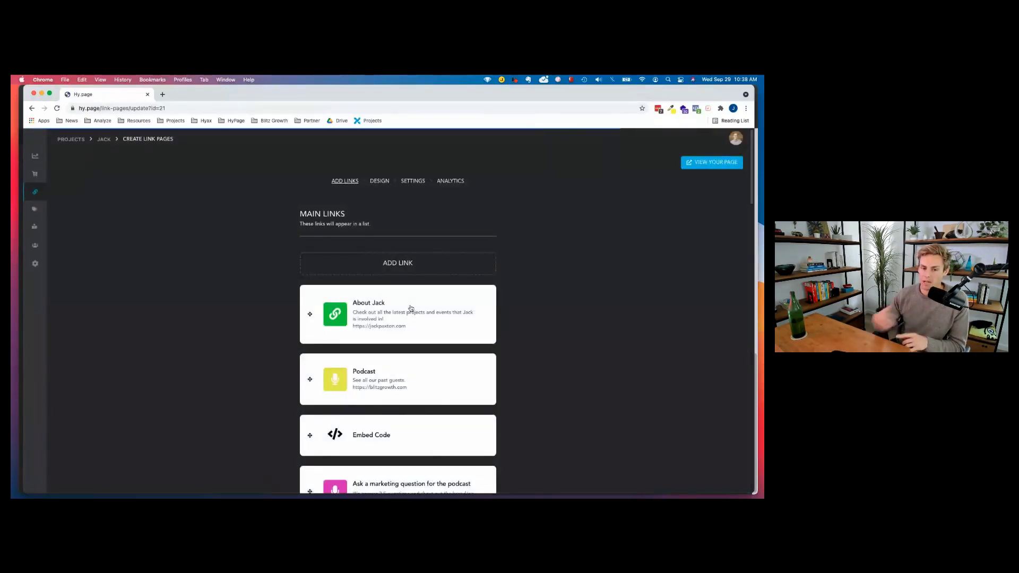
Switch to Design and scroll the blue preview past Growth Marketing Membership, TikTok and Donate $10.
click(380, 182)
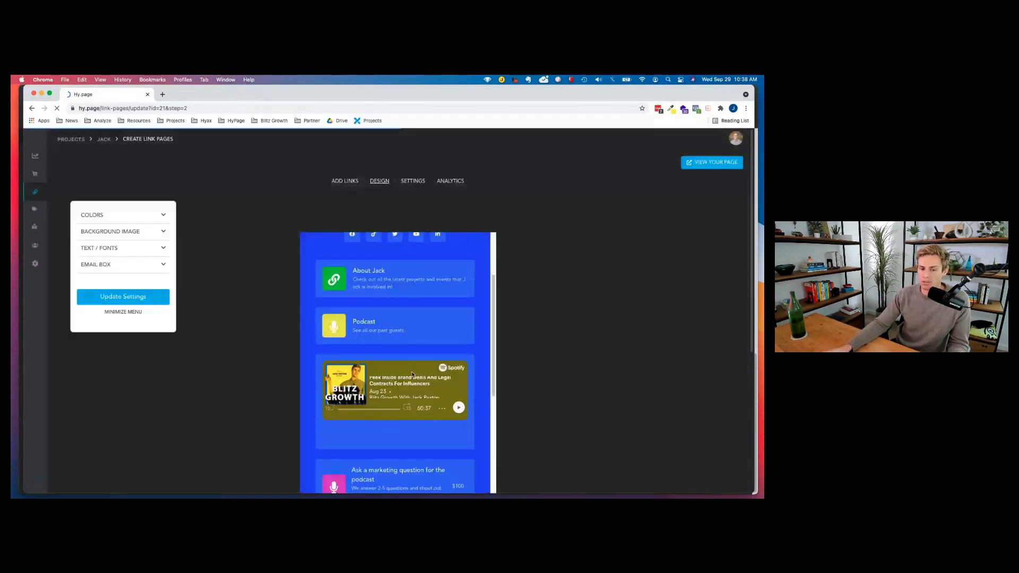
scroll(412, 374, down, 5)
scroll(390, 366, down, 1)
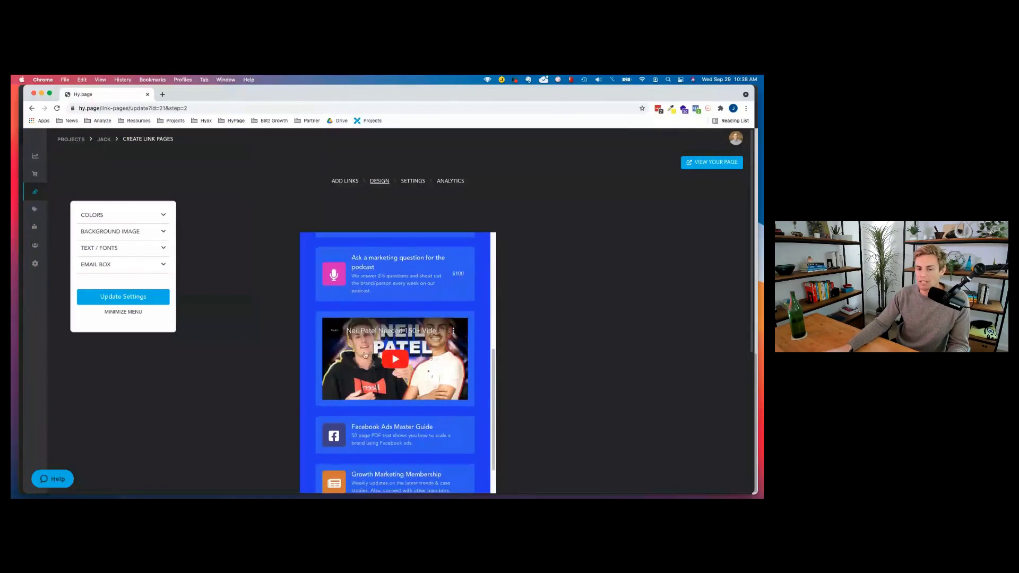
scroll(398, 329, up, 1)
scroll(404, 300, down, 1)
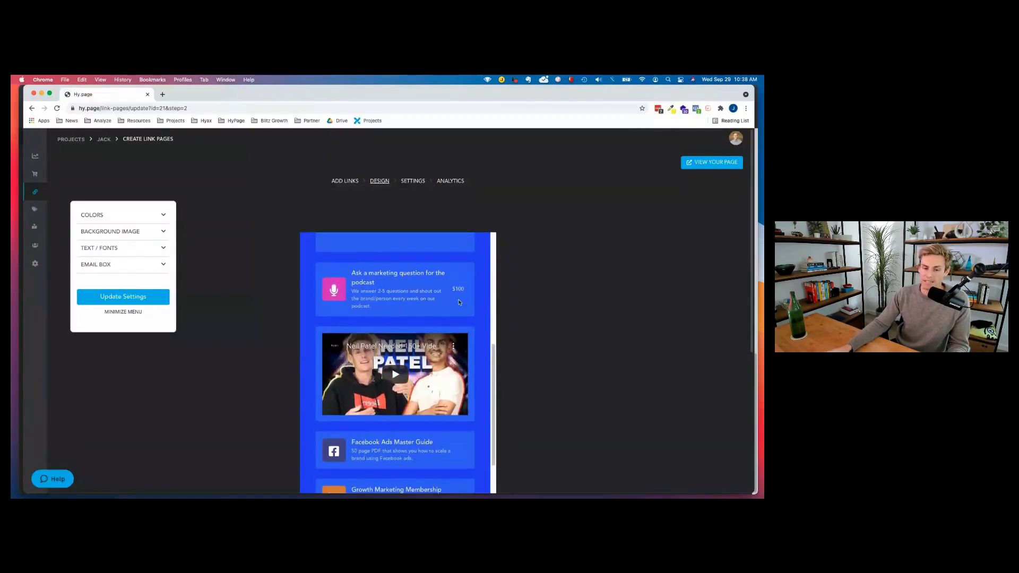
scroll(390, 297, up, 2)
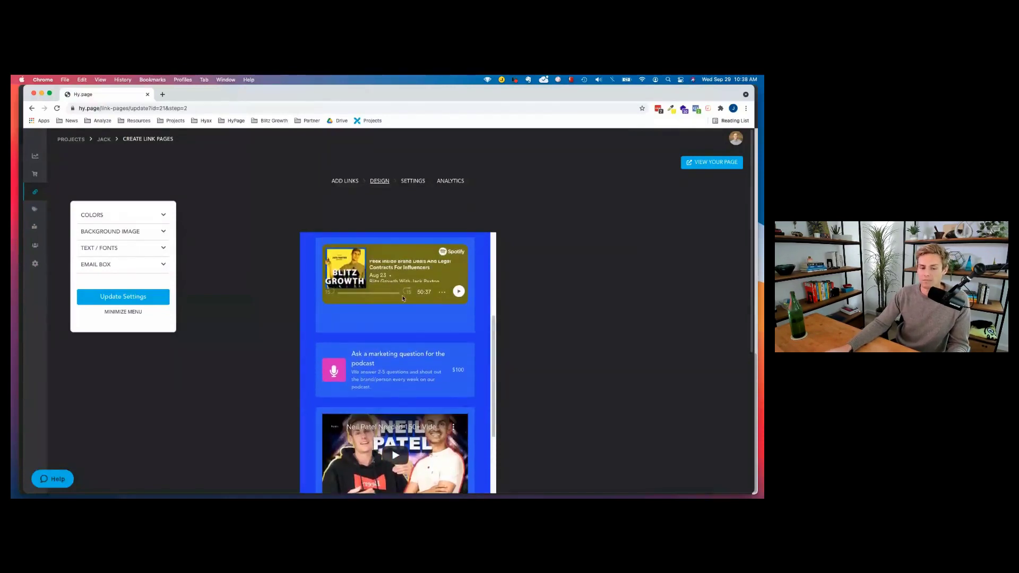
scroll(403, 329, down, 2)
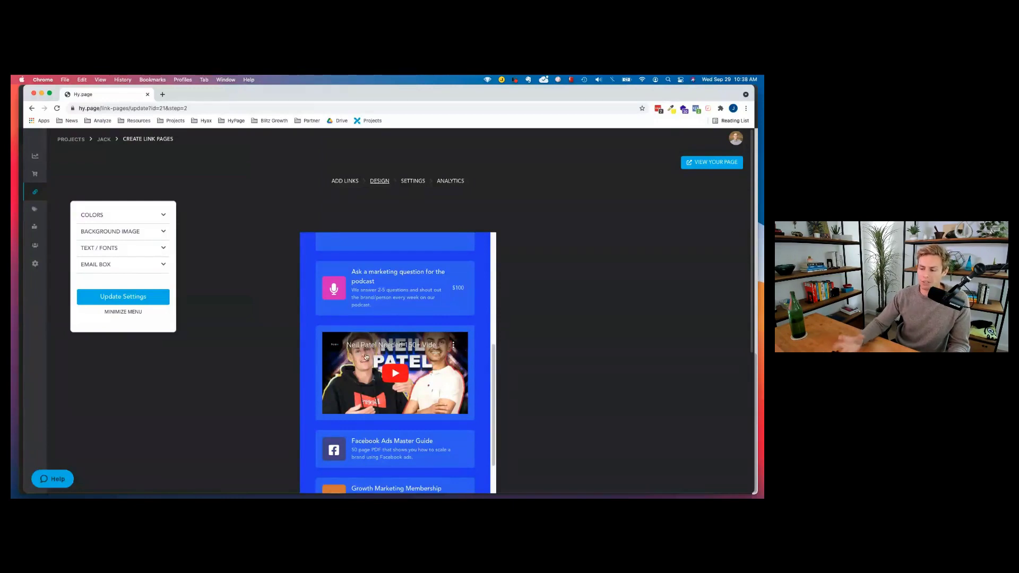
scroll(397, 338, up, 3)
scroll(397, 337, up, 4)
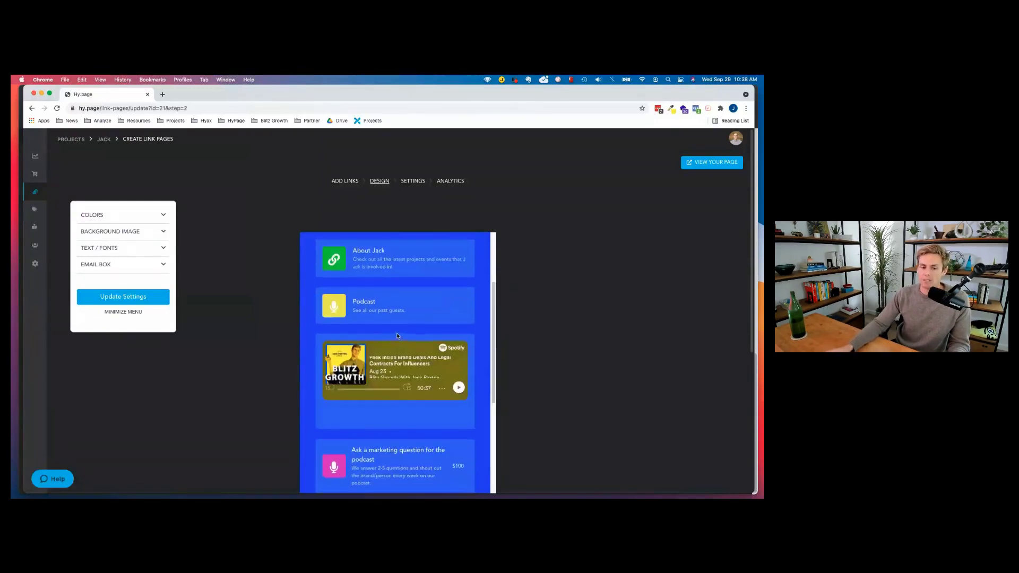
scroll(394, 332, down, 6)
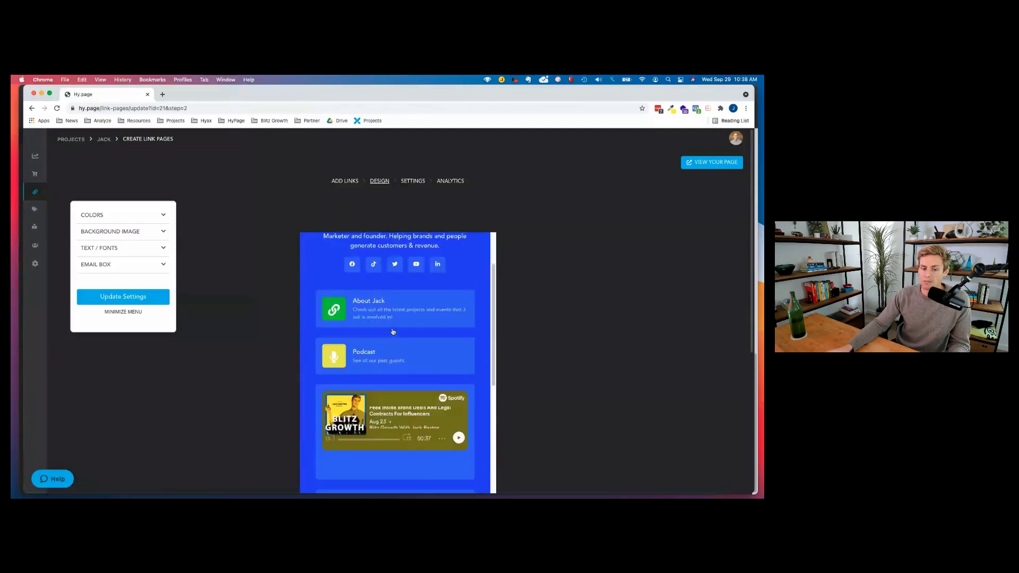
scroll(393, 331, down, 2)
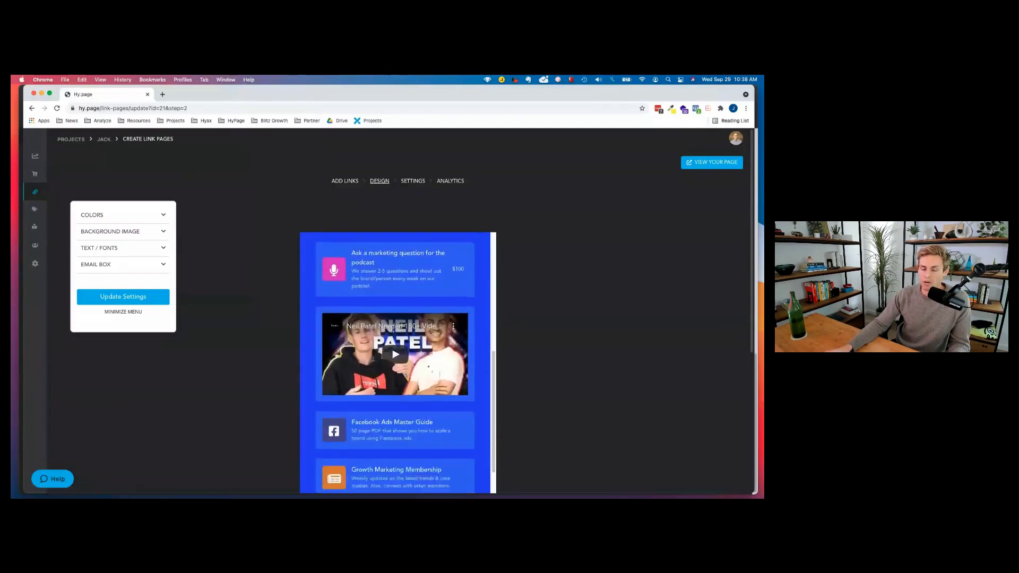
scroll(409, 411, up, 5)
scroll(408, 412, down, 1)
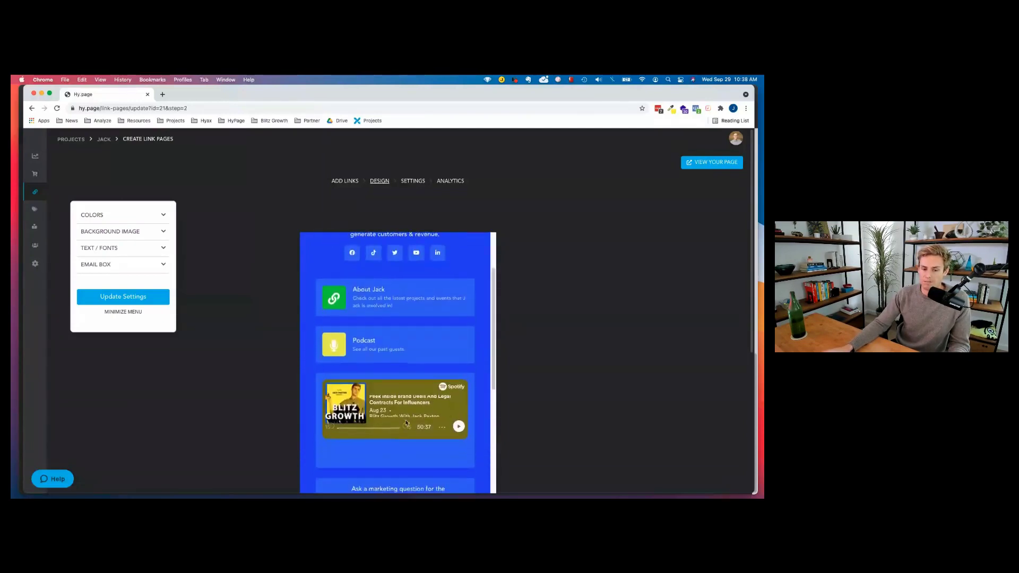
scroll(378, 392, down, 2)
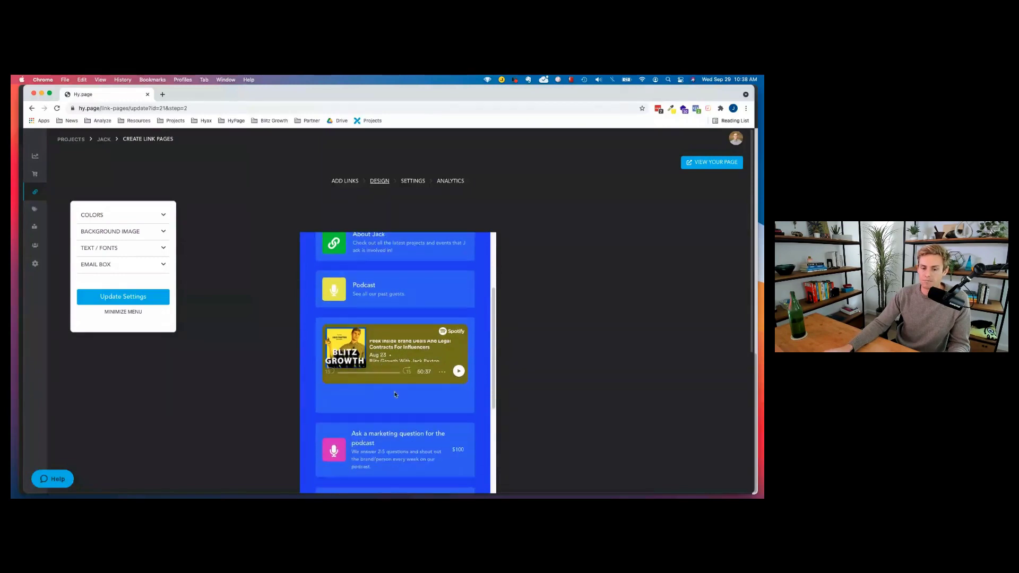
scroll(380, 327, down, 6)
scroll(380, 327, down, 10)
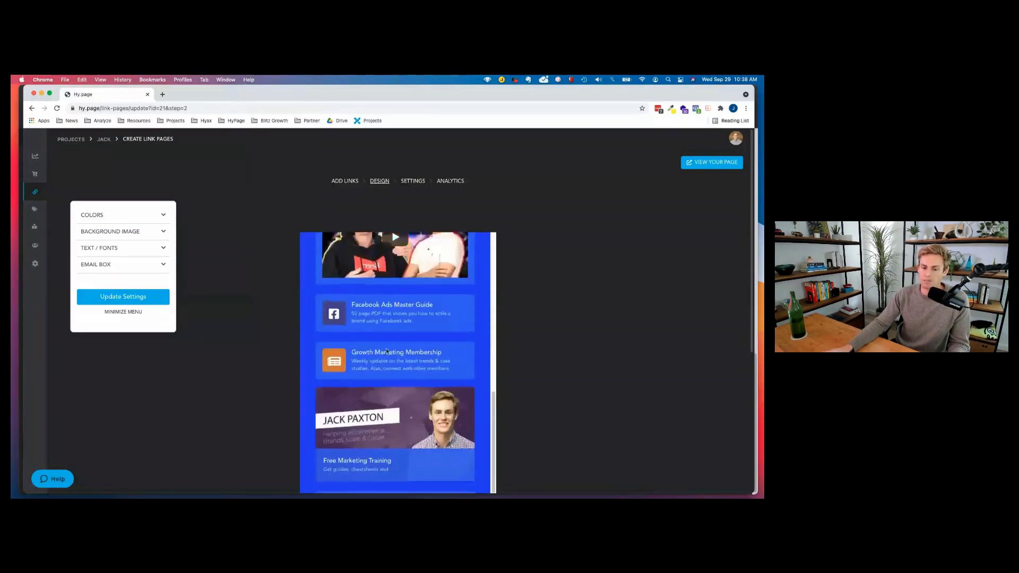
scroll(392, 348, up, 1)
scroll(392, 348, up, 10)
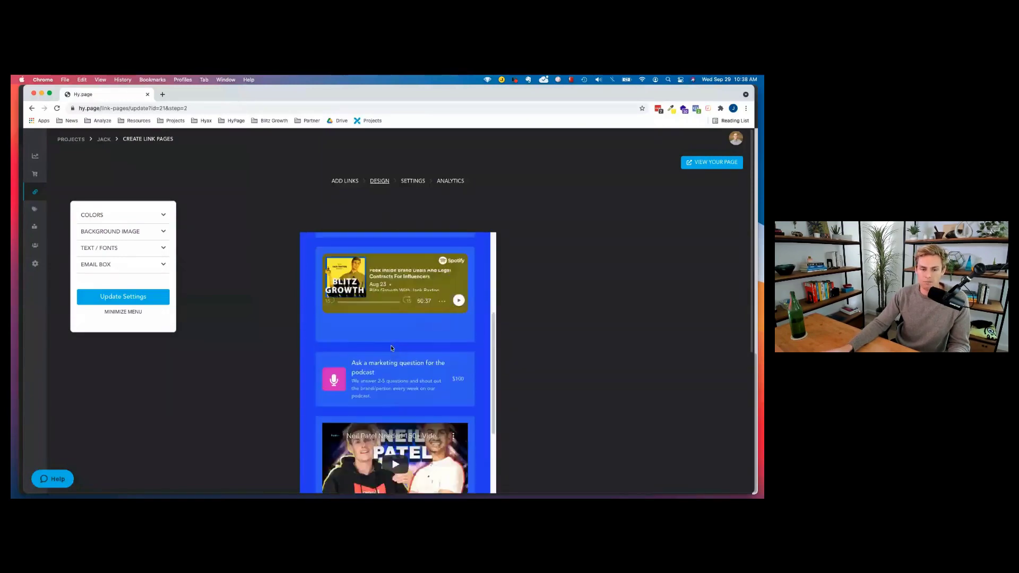
scroll(397, 347, down, 8)
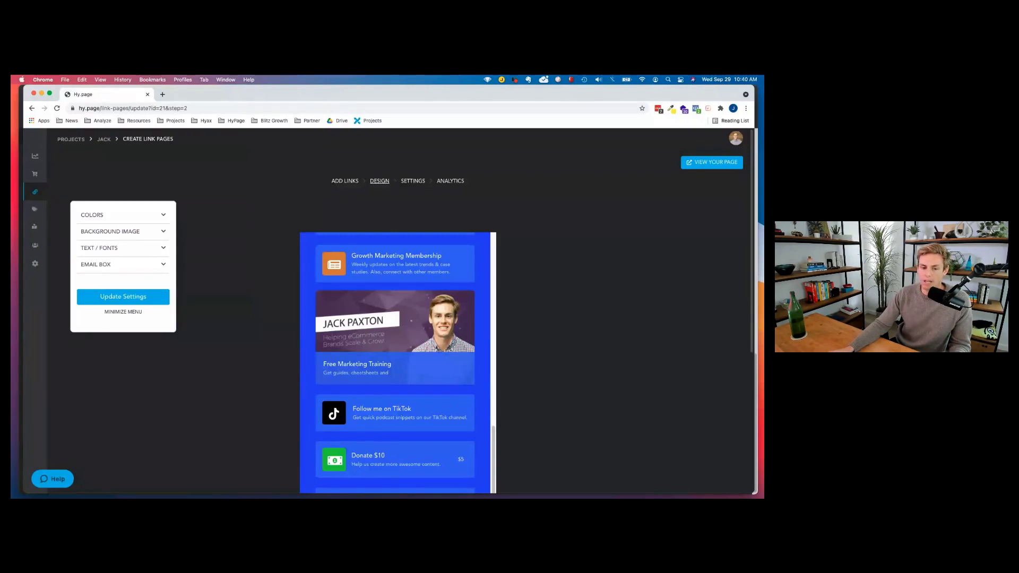
Set the Email Box Show/Hide option to Show email box.
click(153, 270)
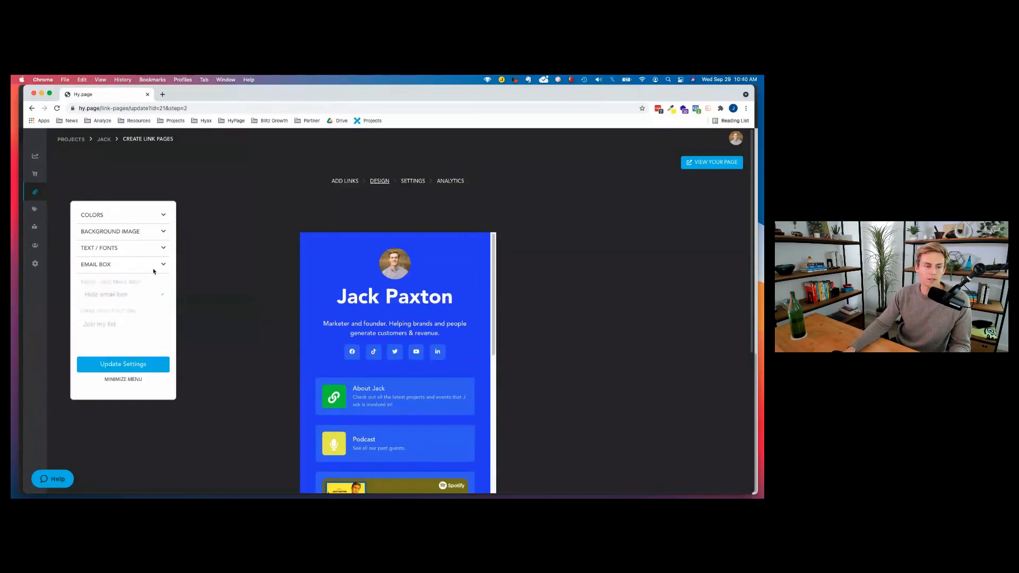
click(136, 292)
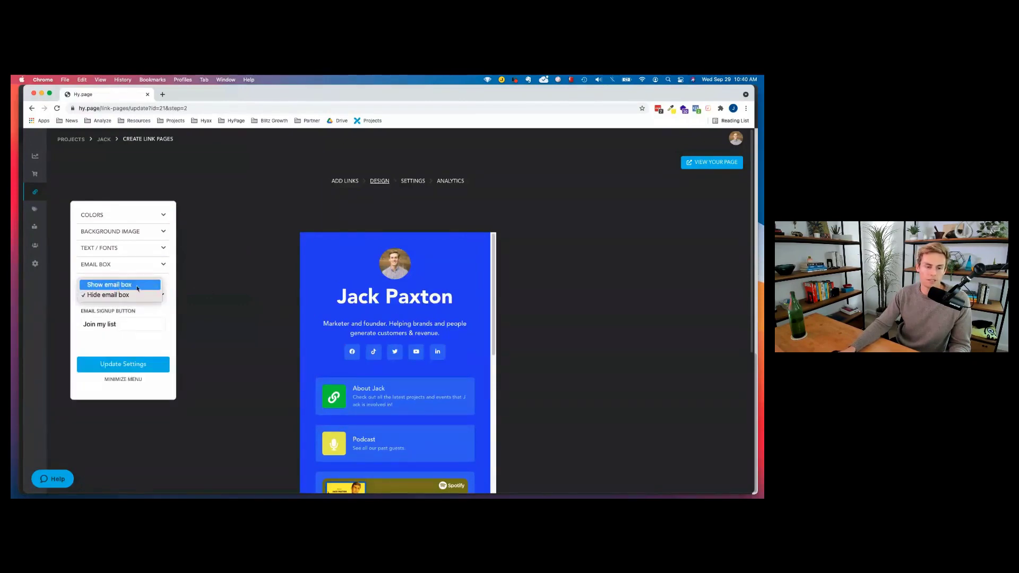
click(136, 285)
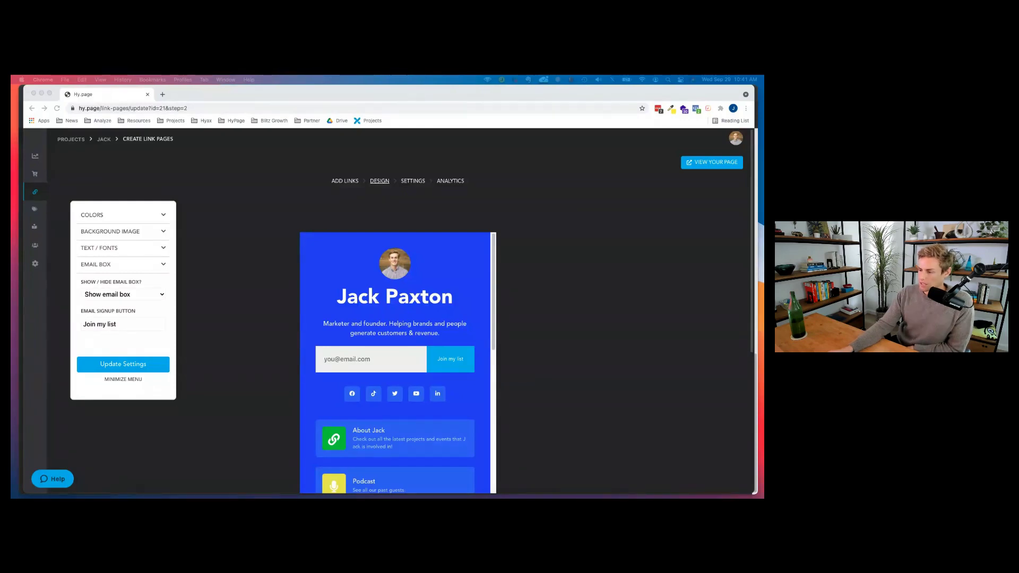
click(63, 490)
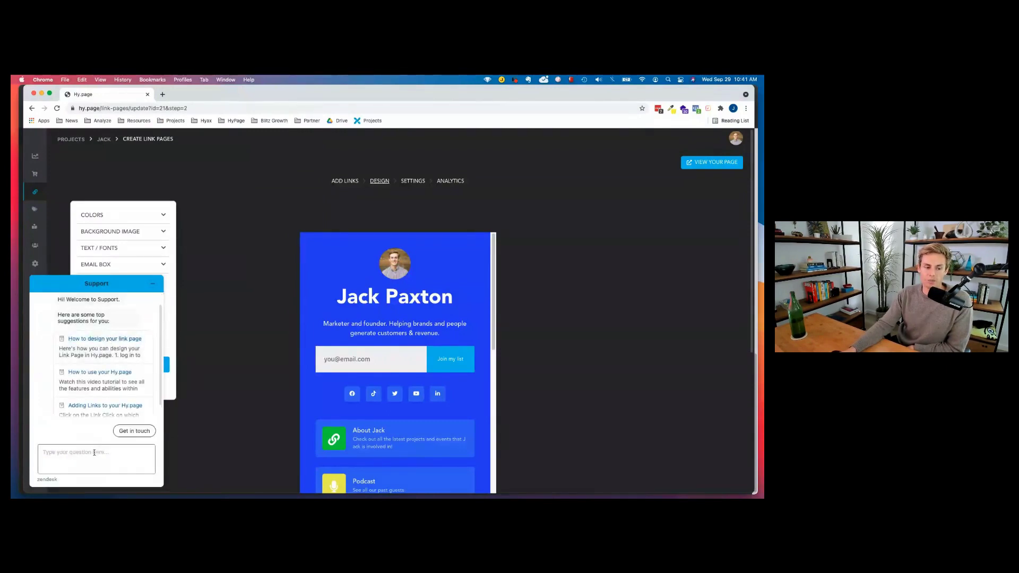
scroll(112, 387, down, 1)
scroll(112, 388, down, 1)
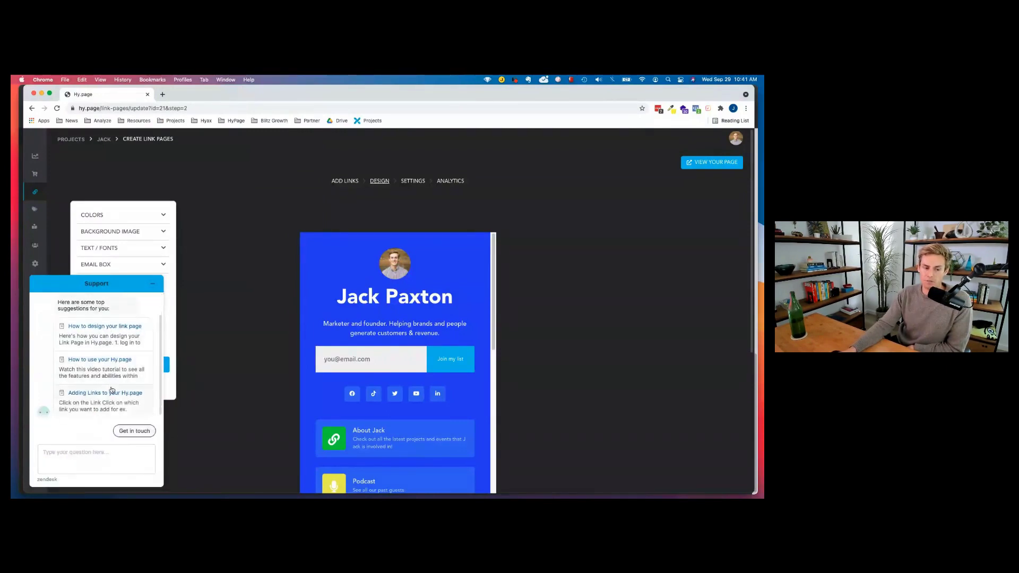
click(156, 284)
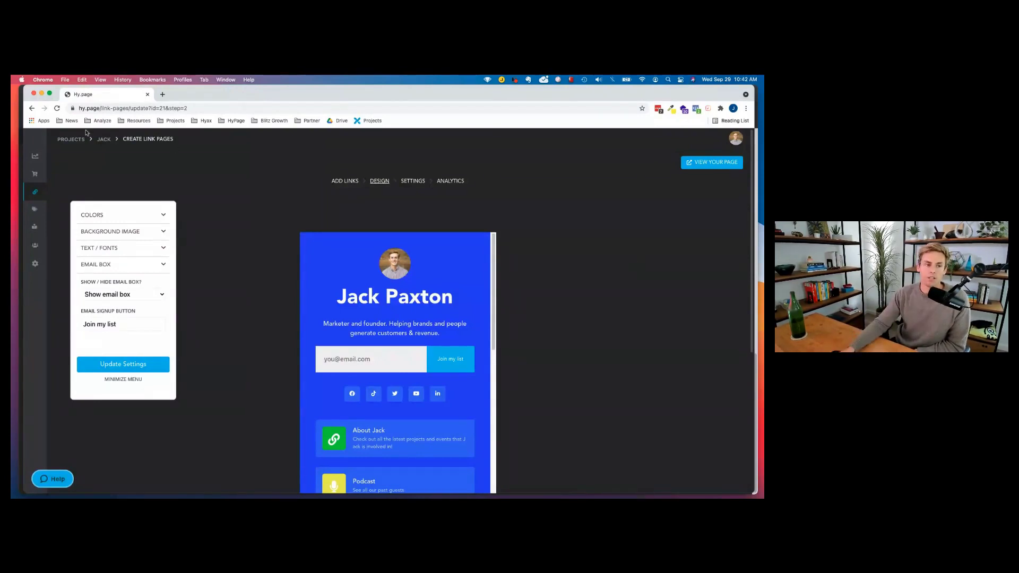
Return to the Projects list via the PROJECTS breadcrumb.
click(70, 139)
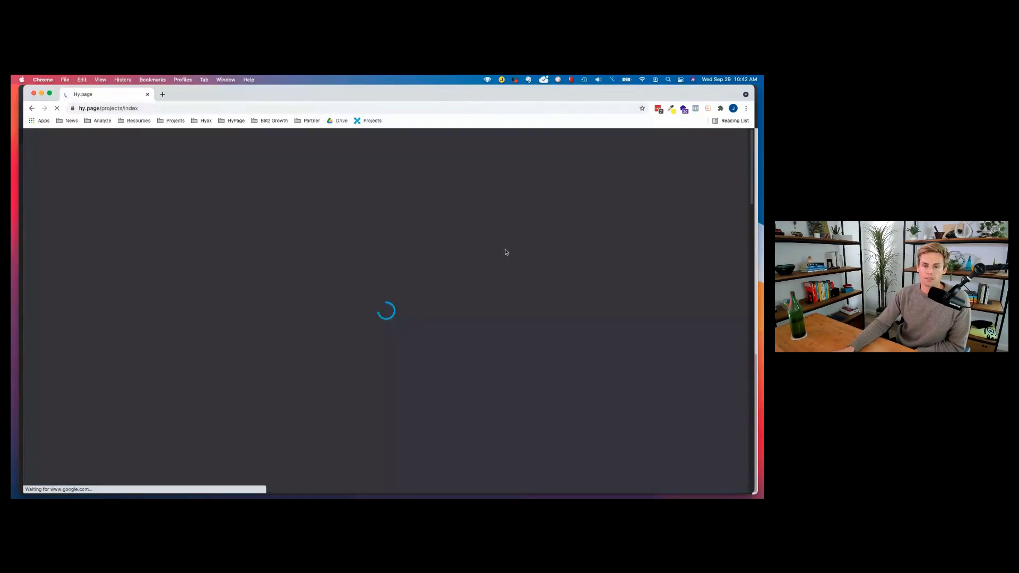
Open the JACK project's link page, go back to Projects, and show JACK's gear options.
scroll(443, 306, down, 2)
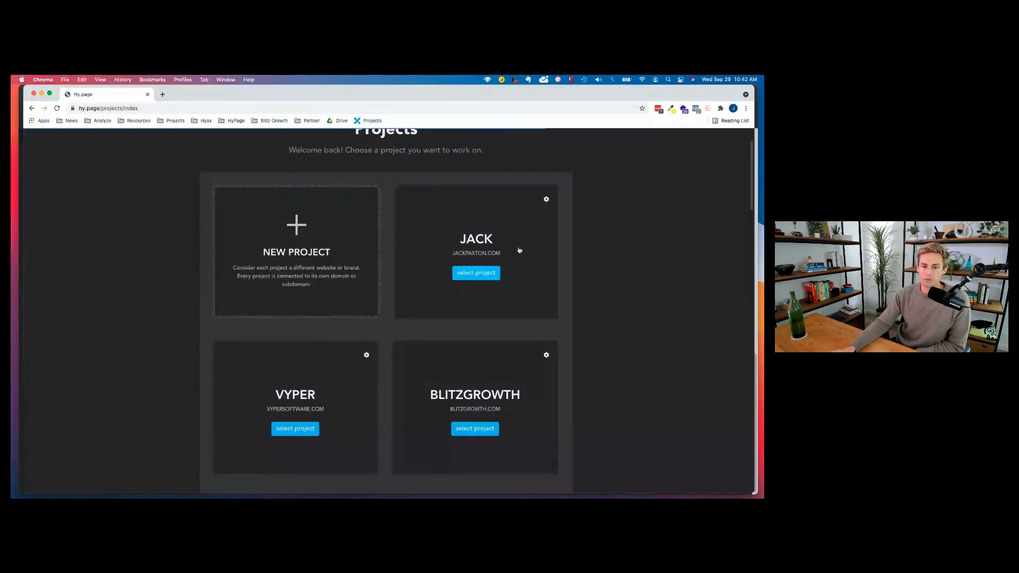
click(476, 273)
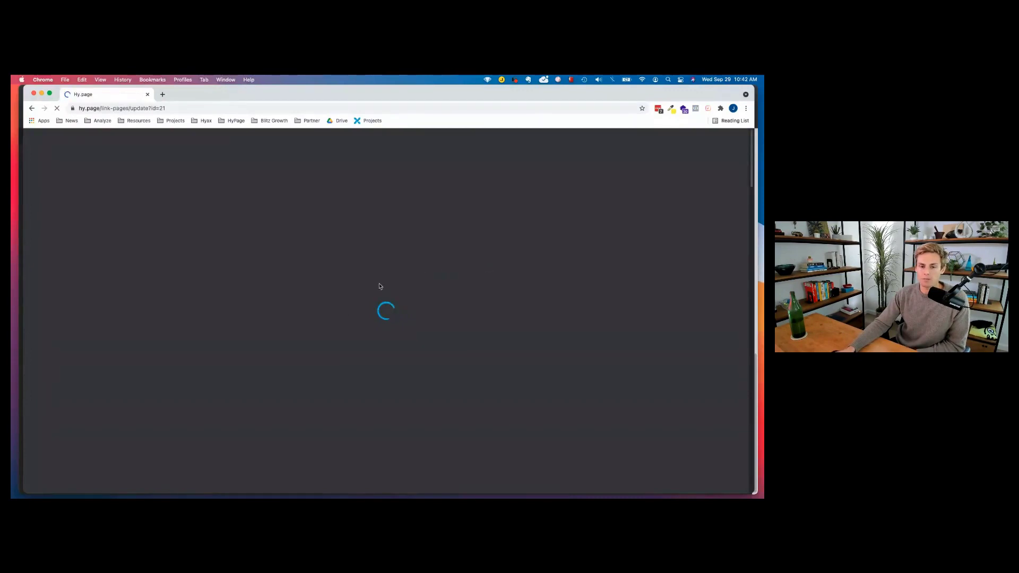
click(32, 109)
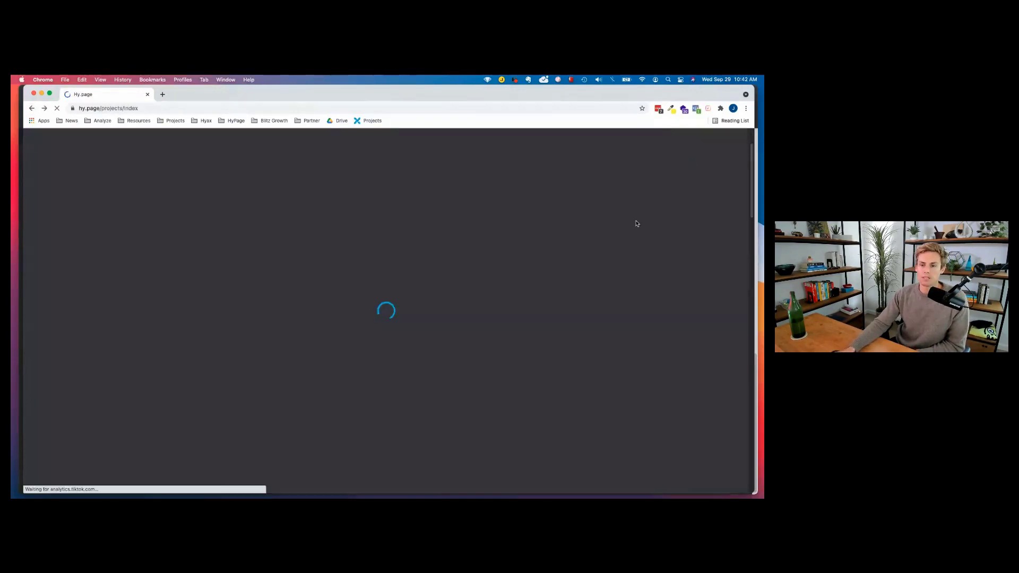
click(546, 193)
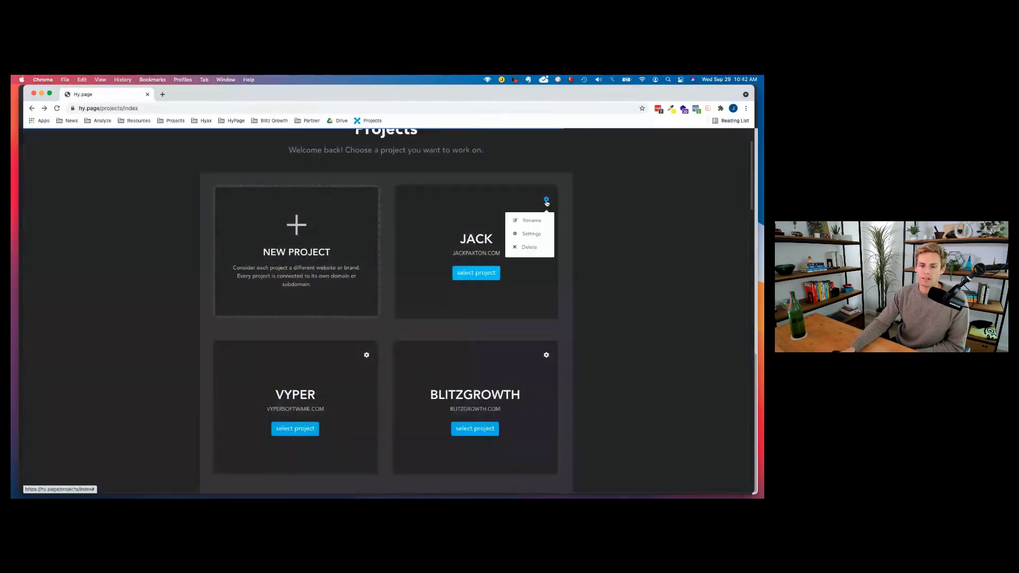
Open the JACK project's Settings and go to its People page.
click(533, 235)
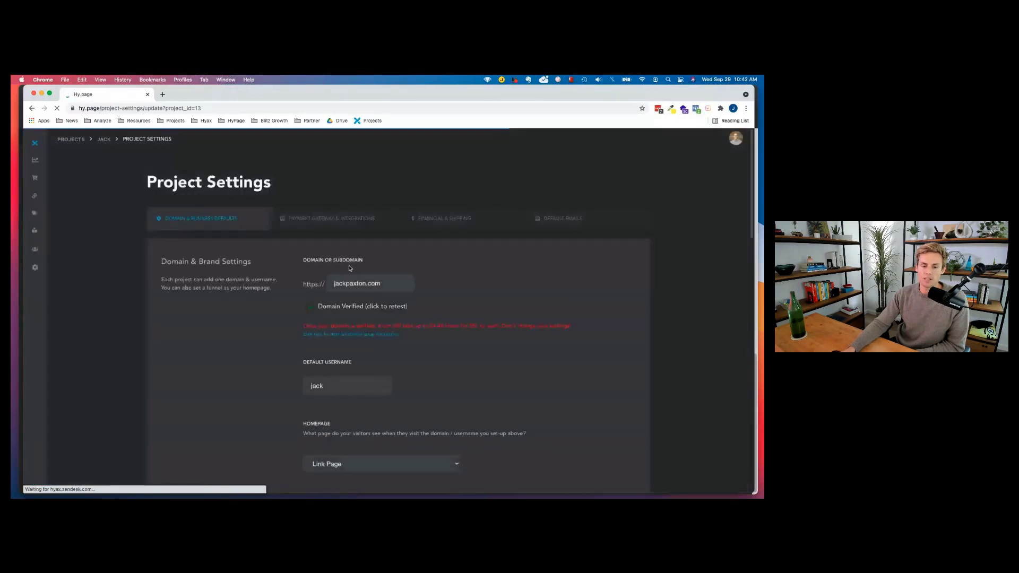
mouse_move(38, 197)
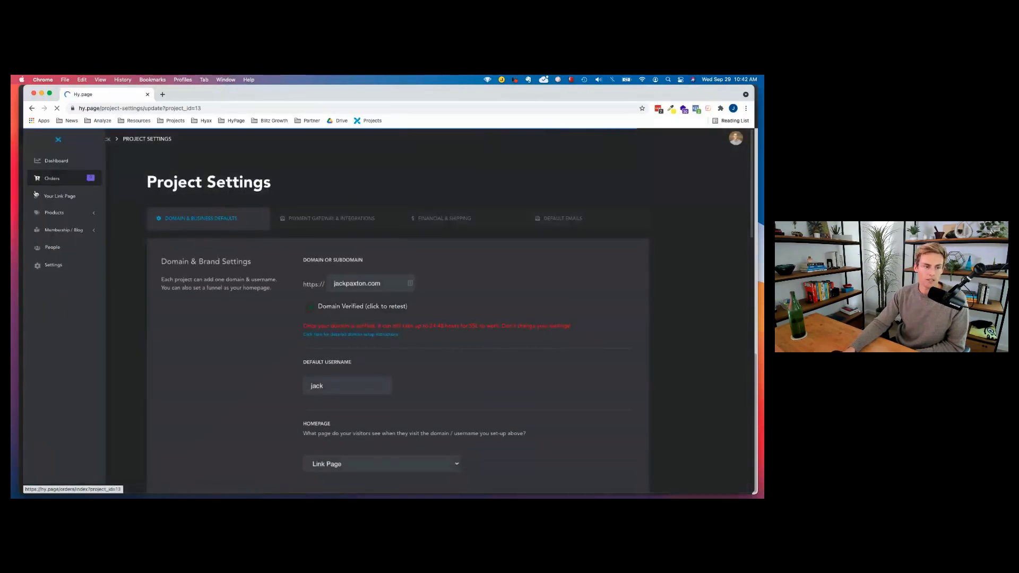
click(52, 247)
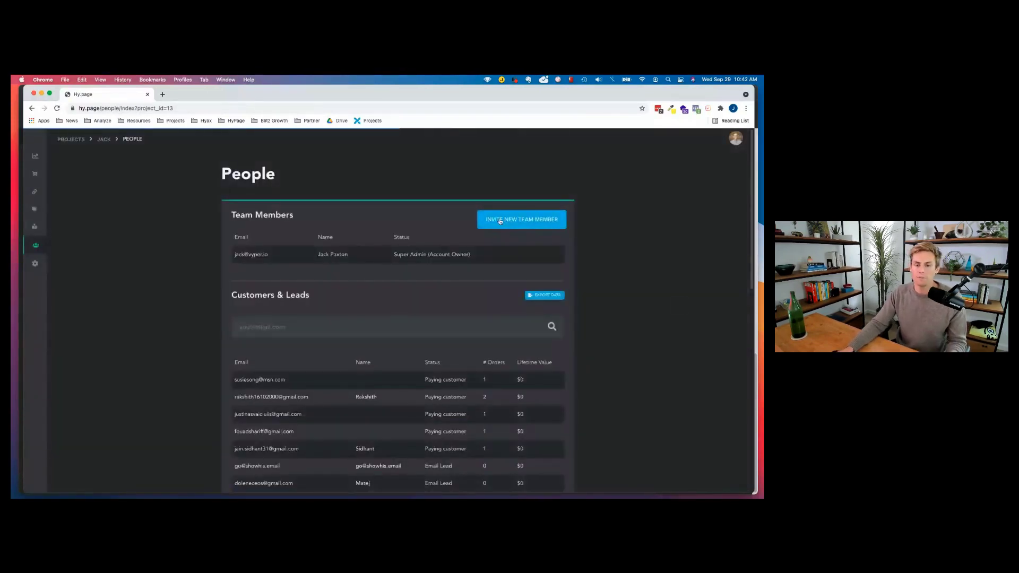
Start a team-member invite, enter an e-mail, view the roles, then close the form unsent.
click(501, 221)
click(301, 293)
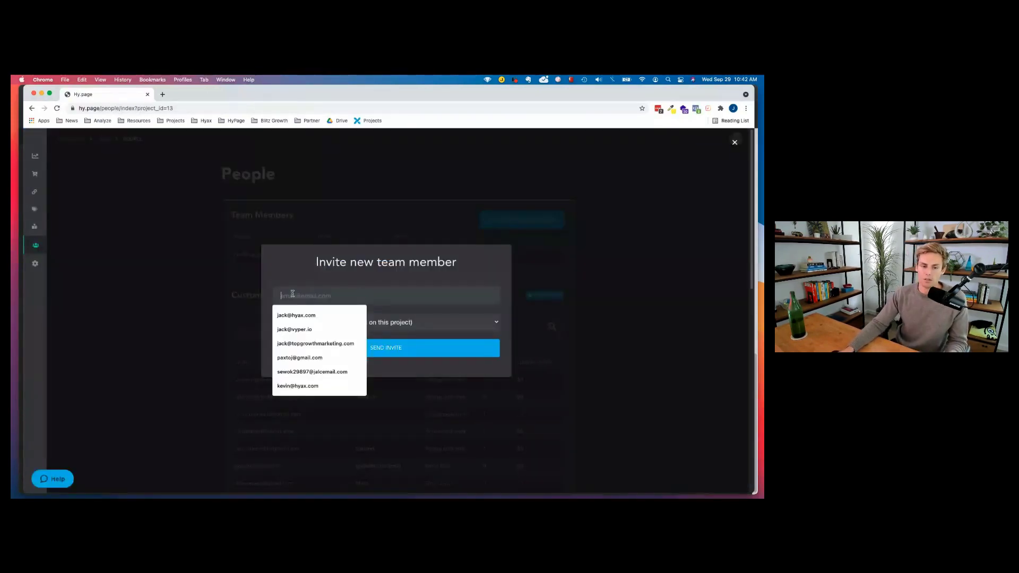
click(427, 312)
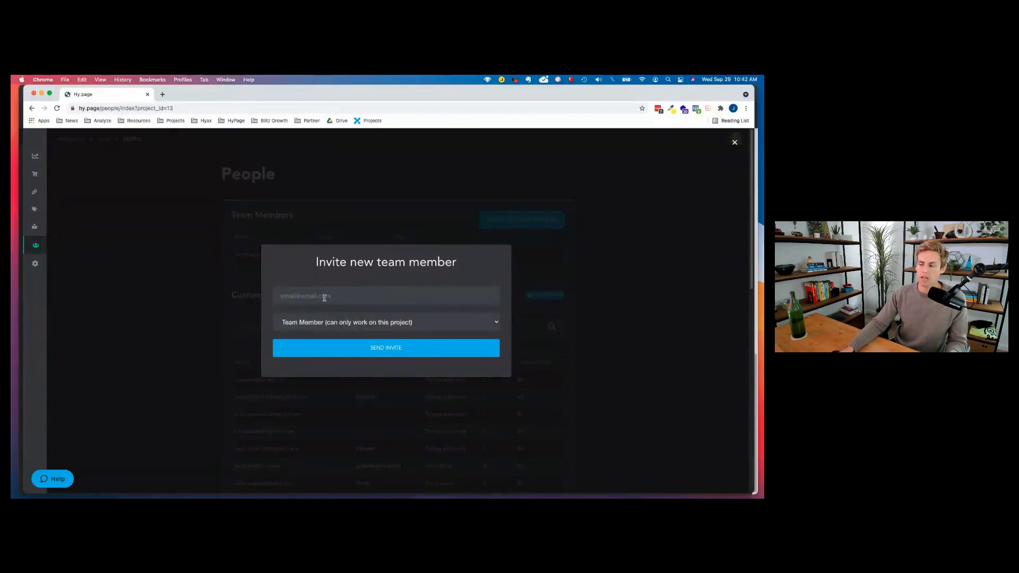
click(305, 327)
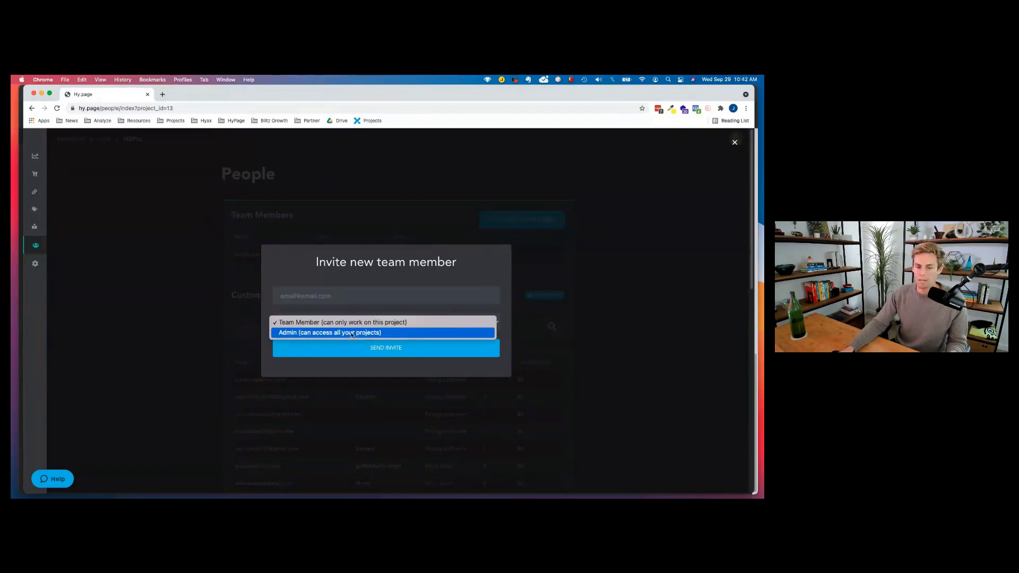
click(735, 144)
click(735, 144)
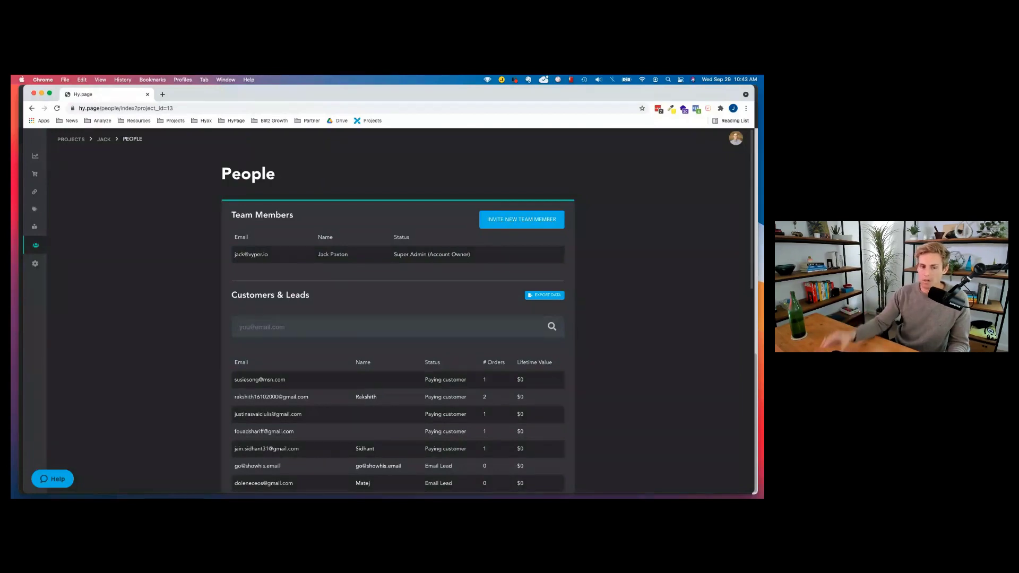
In the link-page editor, add an Embed Code link, then delete the empty embed block.
click(75, 192)
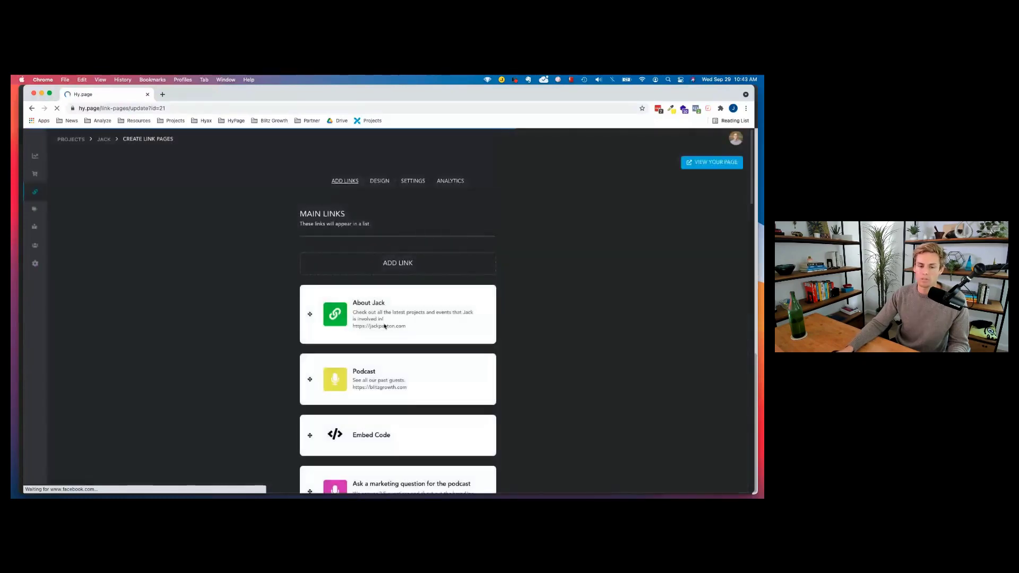
click(388, 266)
click(366, 260)
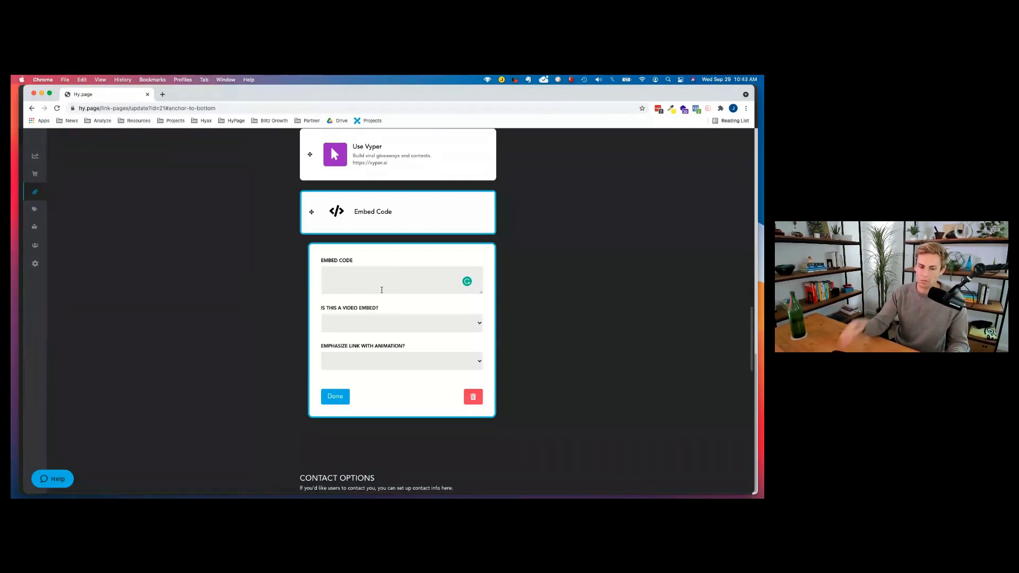
click(472, 397)
Review the main links from About Jack down to Use Vyper and open a new browser tab.
scroll(369, 241, up, 5)
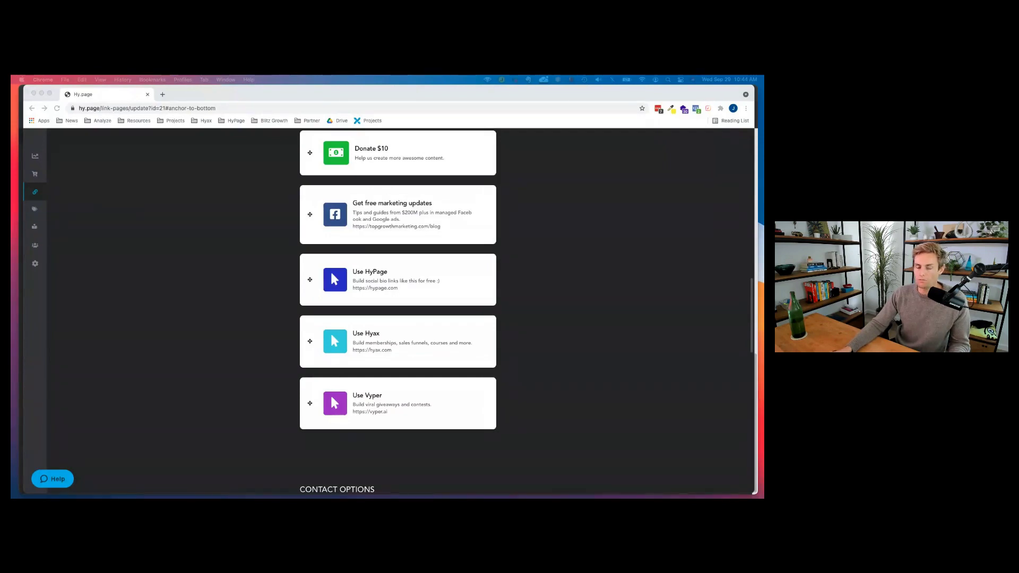
scroll(344, 239, up, 10)
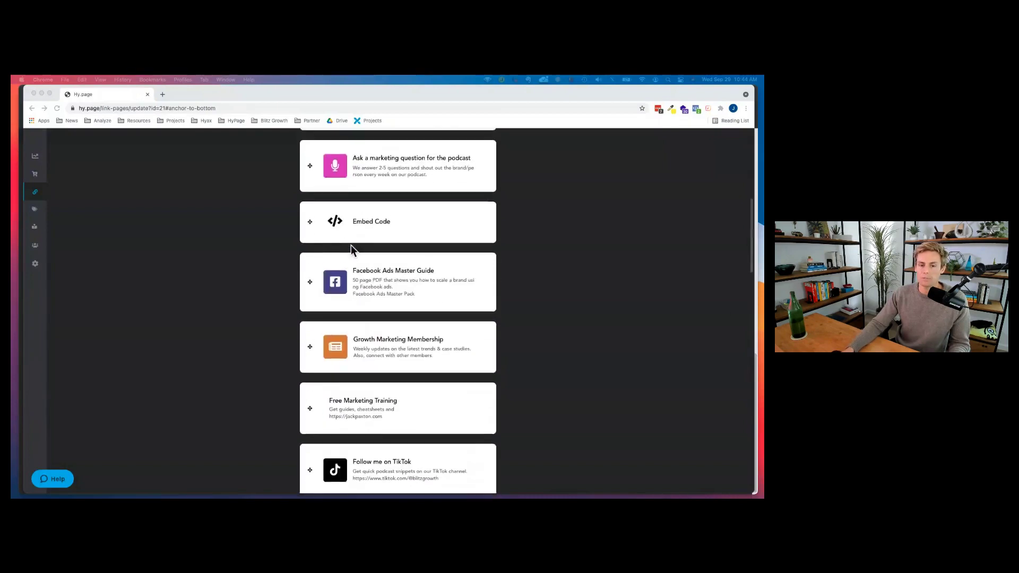
scroll(351, 246, up, 5)
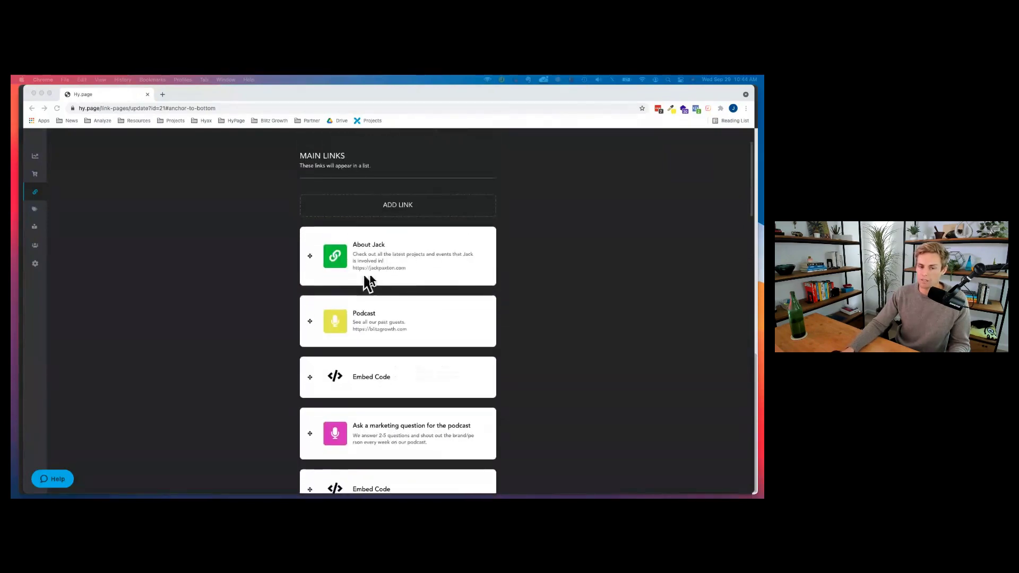
scroll(444, 285, down, 1)
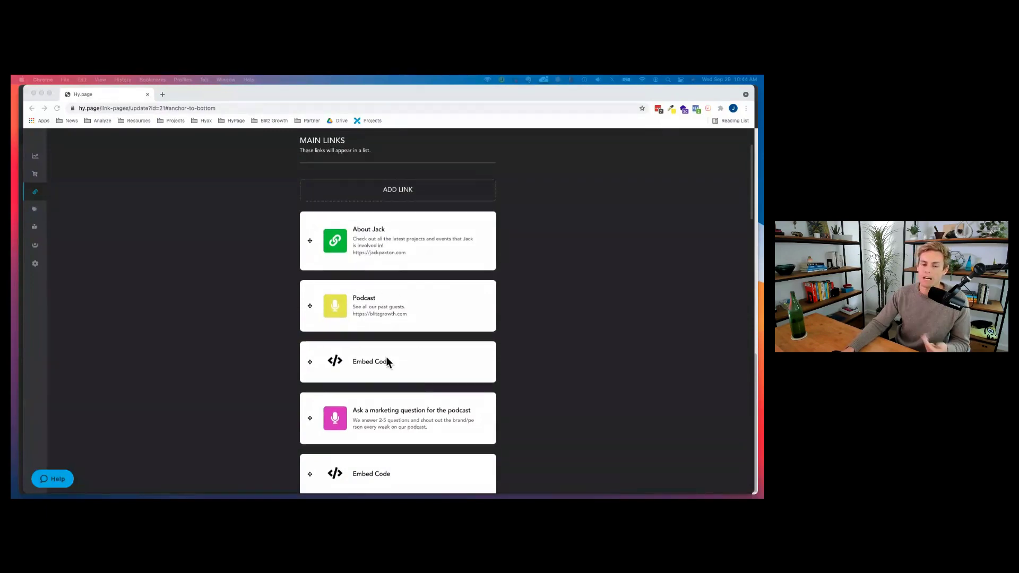
scroll(386, 356, down, 3)
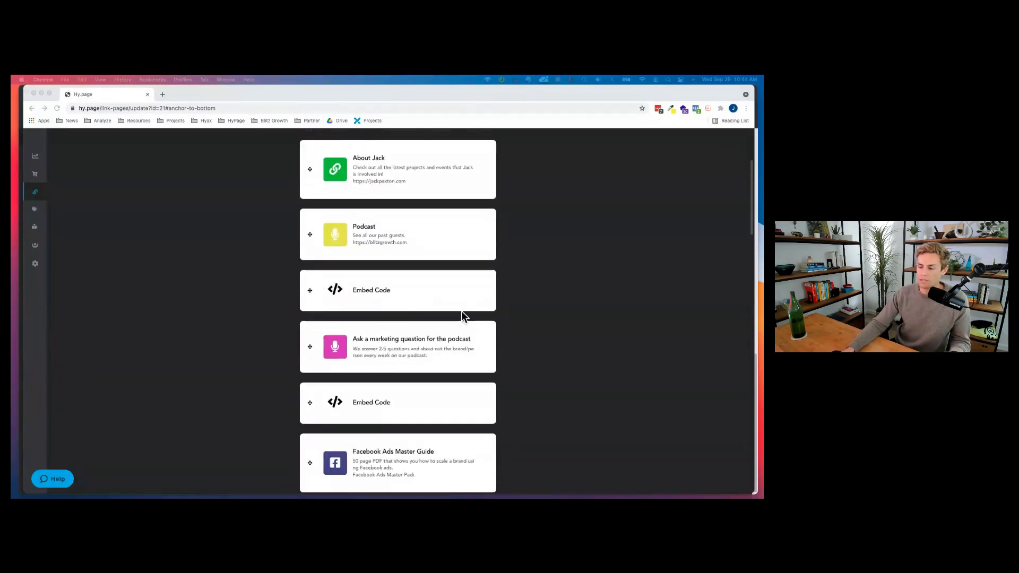
click(163, 94)
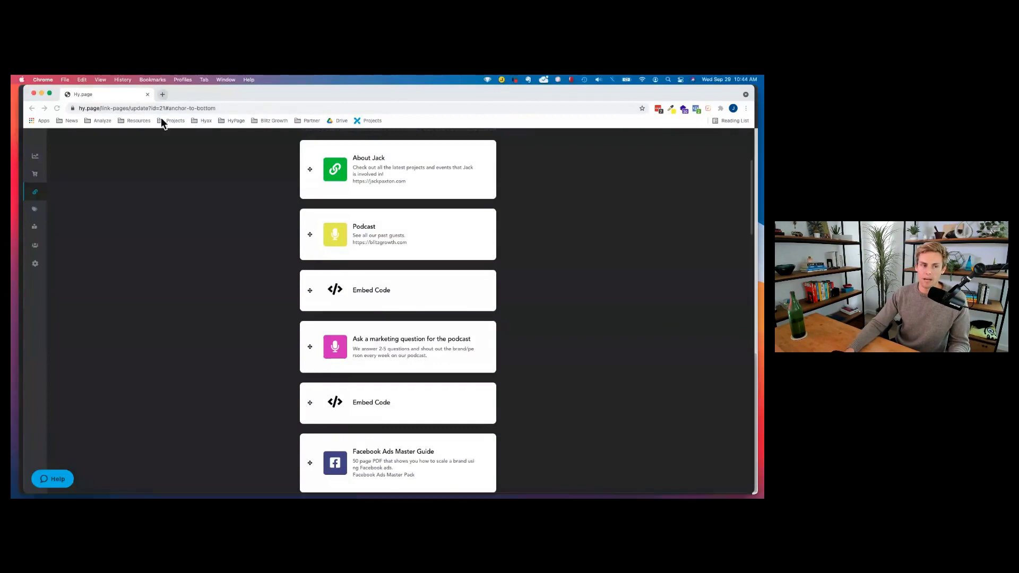
Load hy.page/jack, scroll through all its live links, then select 'jack' in the address.
text(hy)
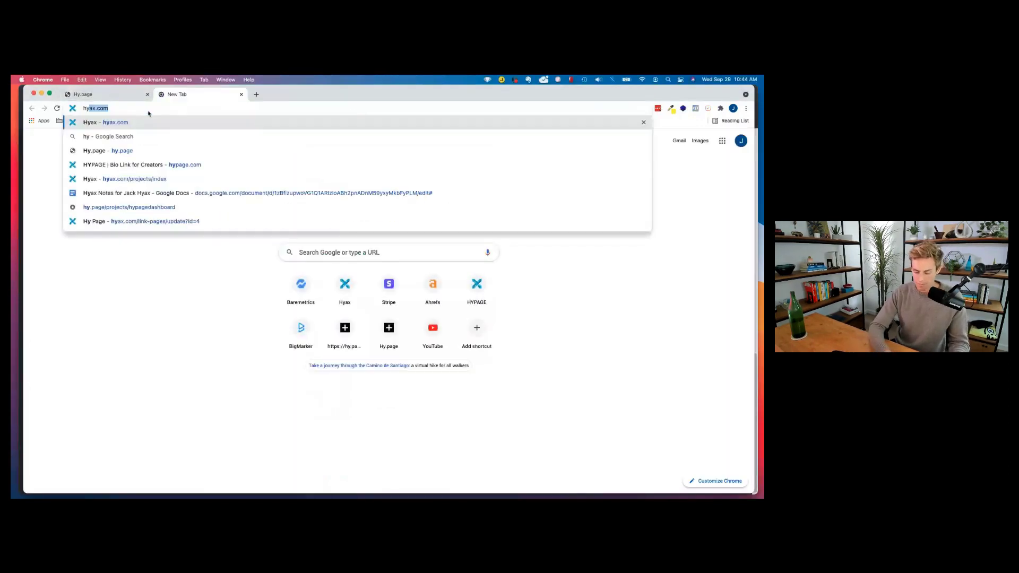
text(.page/jack)
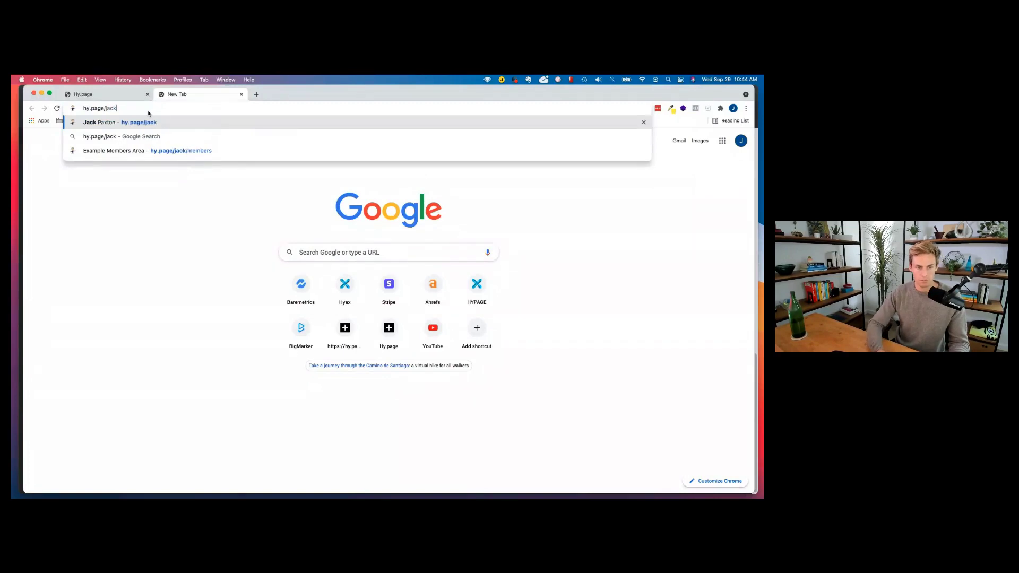
key(Return)
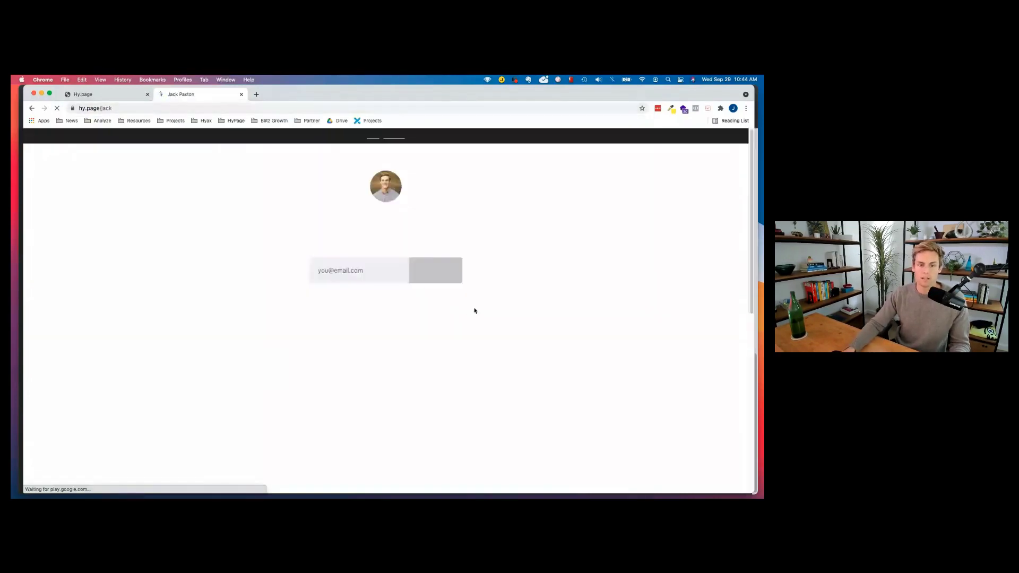
scroll(385, 265, down, 2)
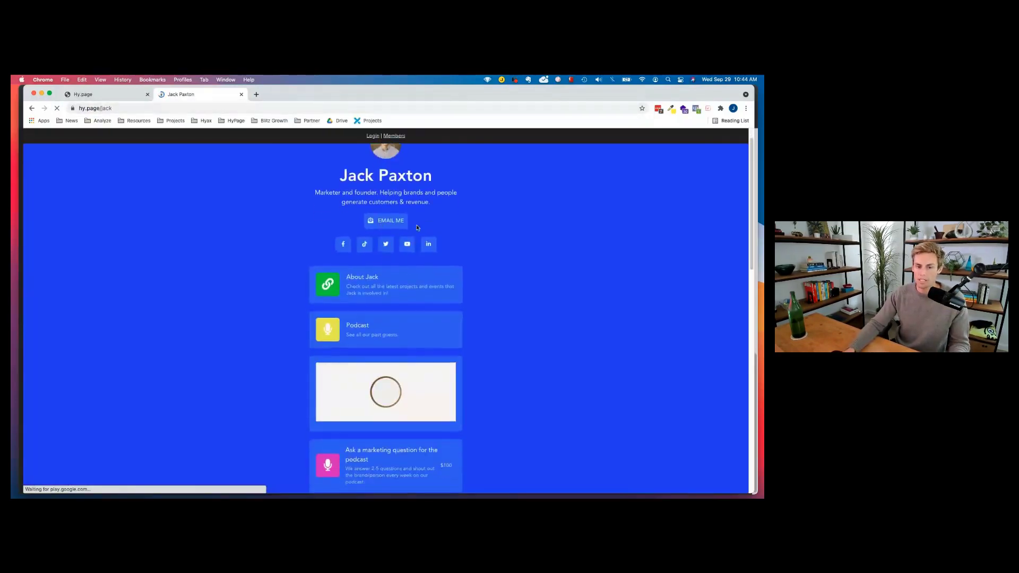
scroll(357, 255, down, 3)
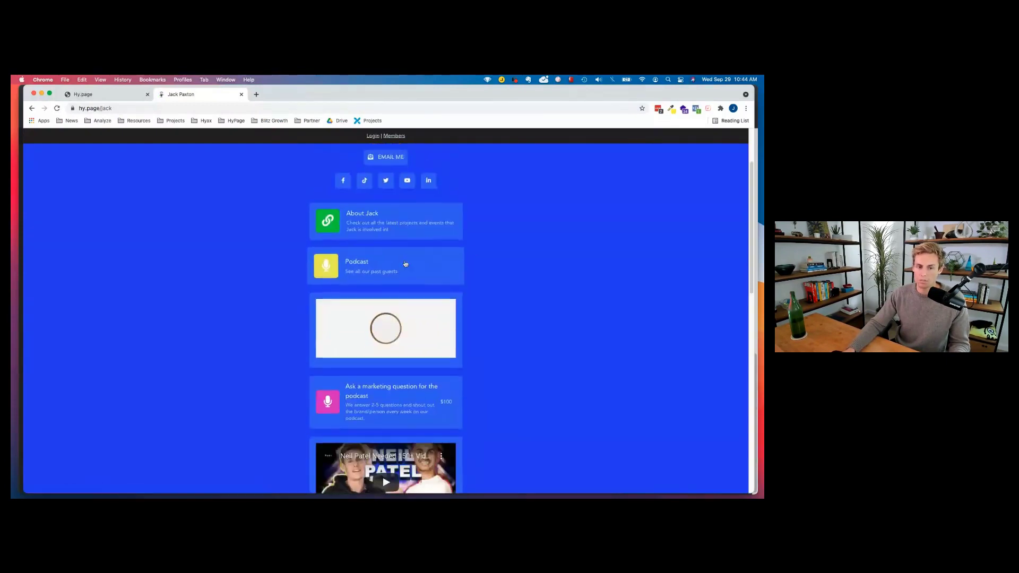
scroll(362, 234, down, 1)
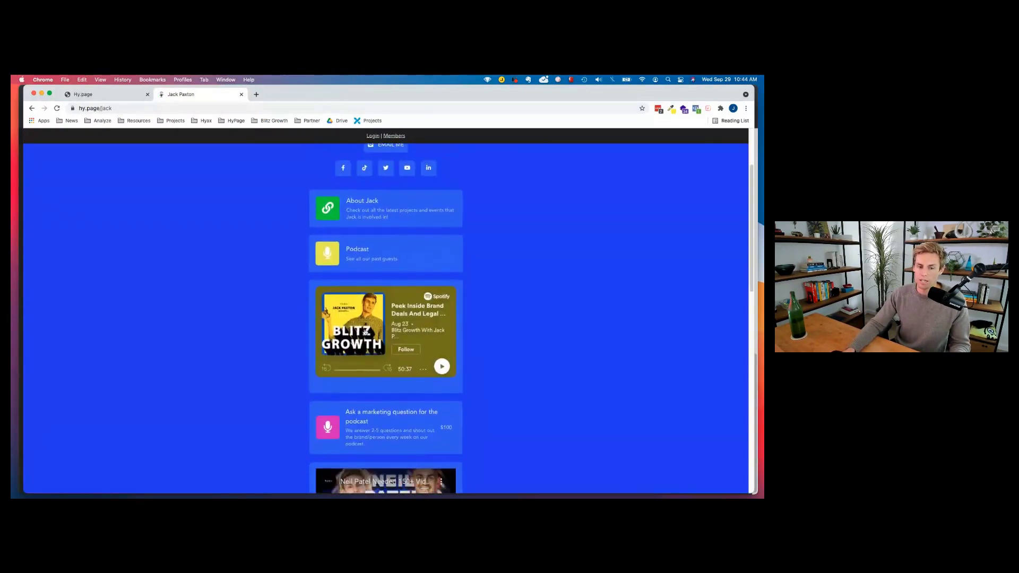
scroll(367, 310, down, 2)
scroll(372, 303, down, 3)
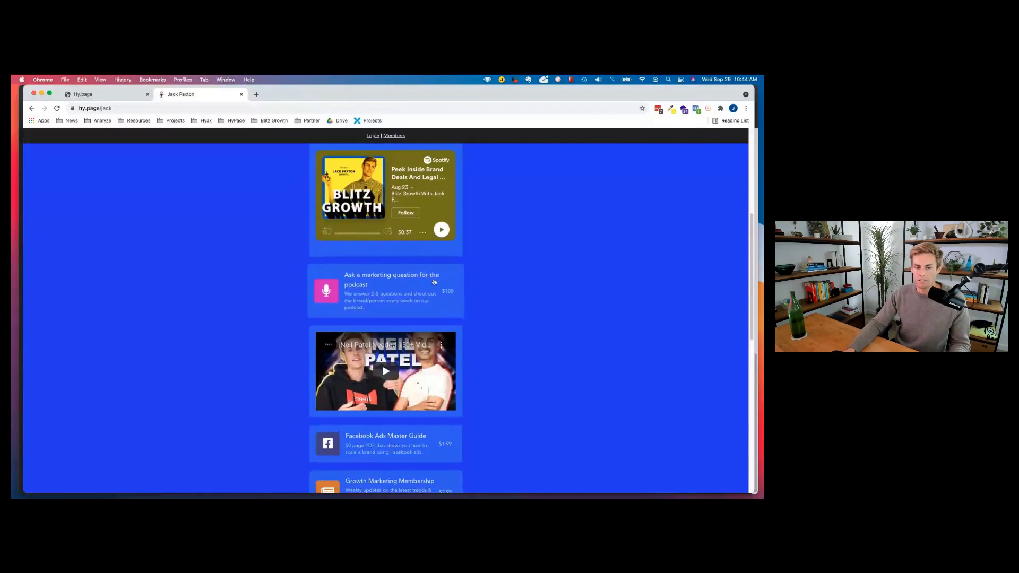
scroll(395, 307, down, 4)
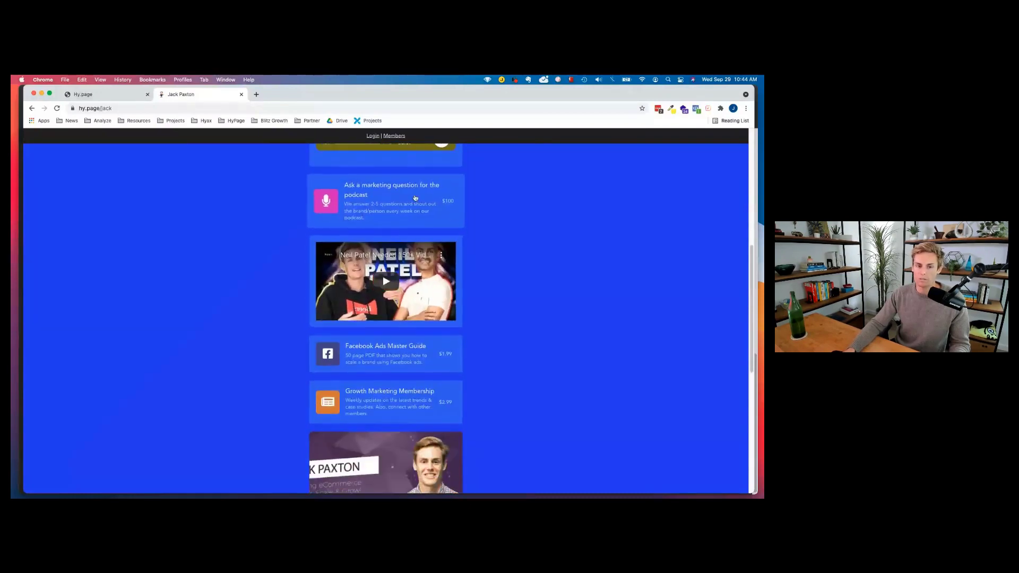
scroll(360, 297, down, 1)
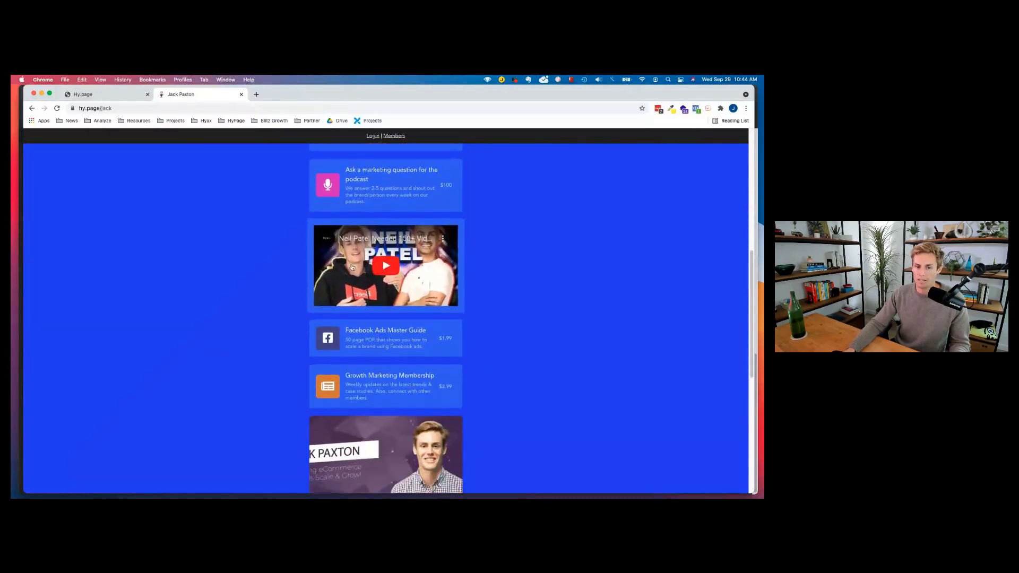
scroll(362, 340, down, 3)
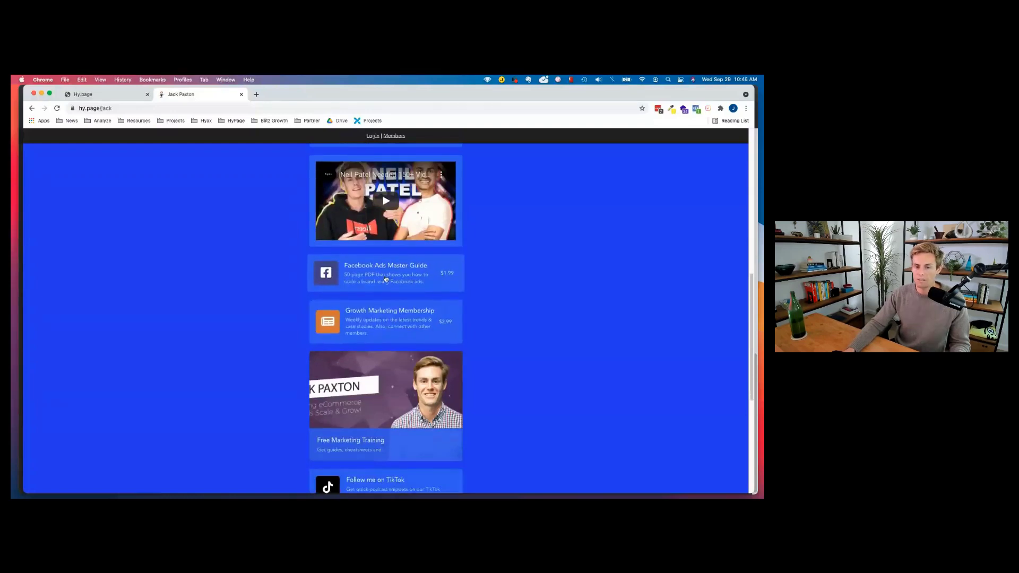
scroll(340, 281, down, 2)
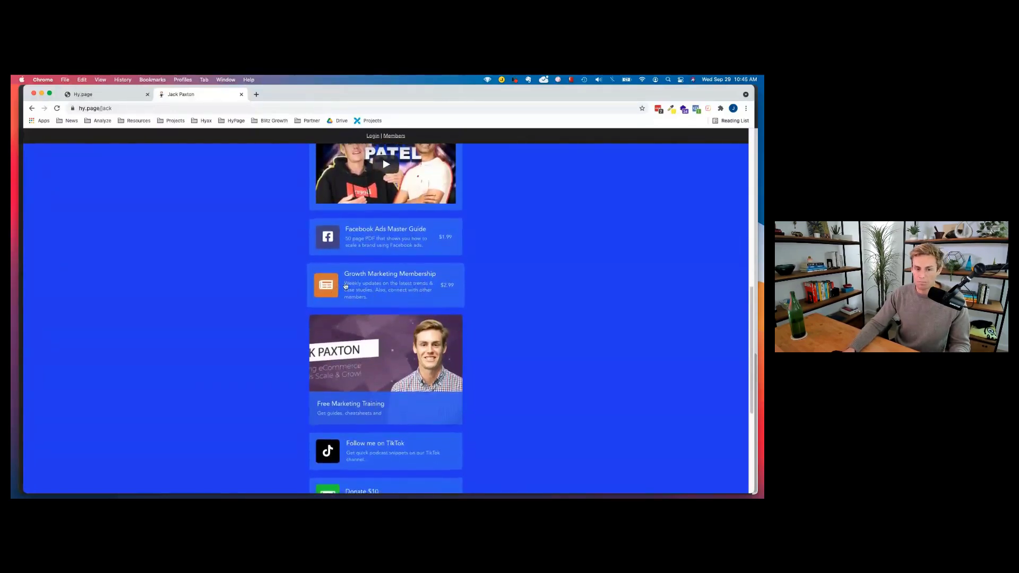
scroll(384, 287, down, 10)
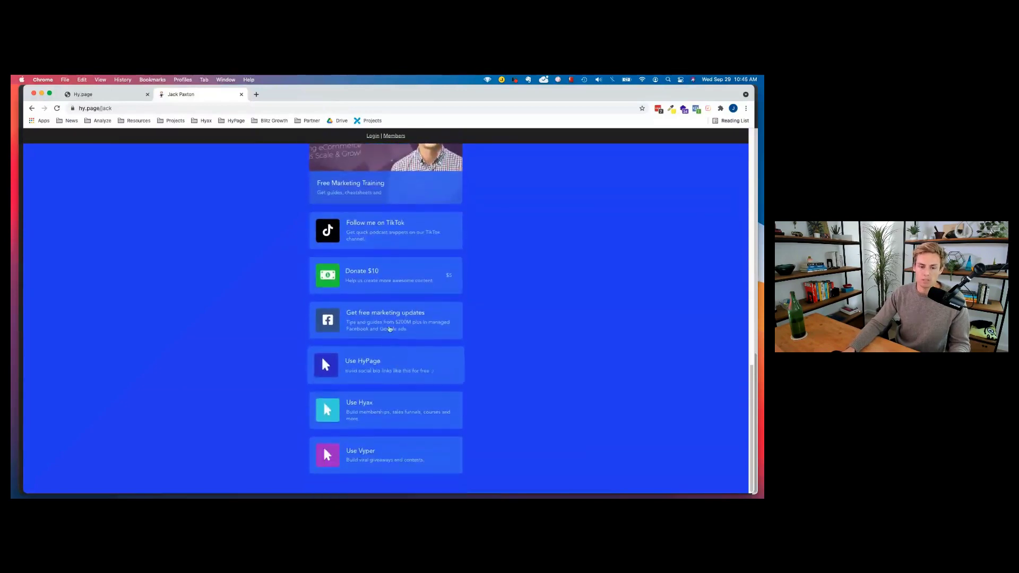
scroll(388, 326, up, 15)
double_click(124, 107)
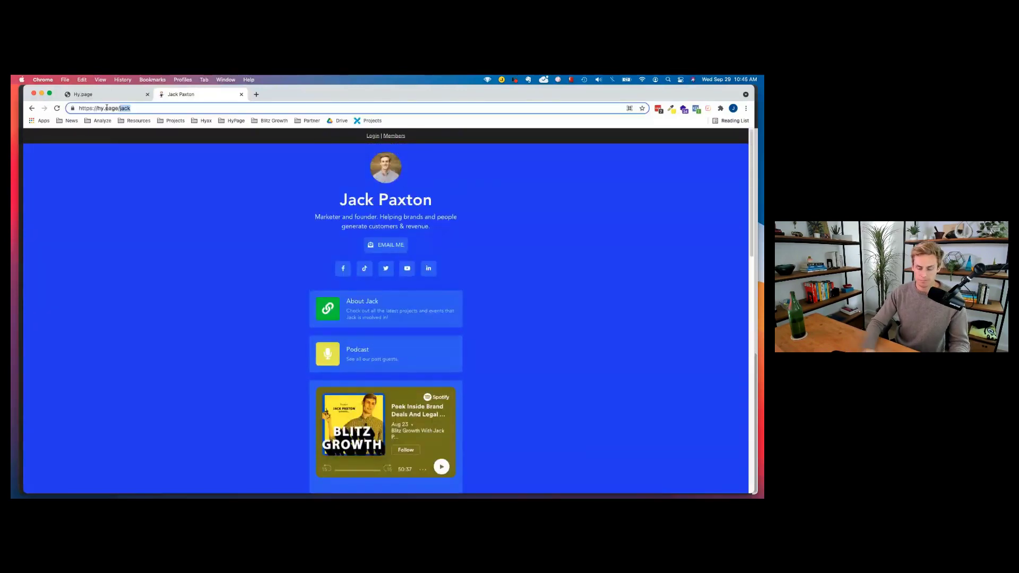
Load the Blitz Growth Podcast link page and scroll through it.
text(blitzgrowth)
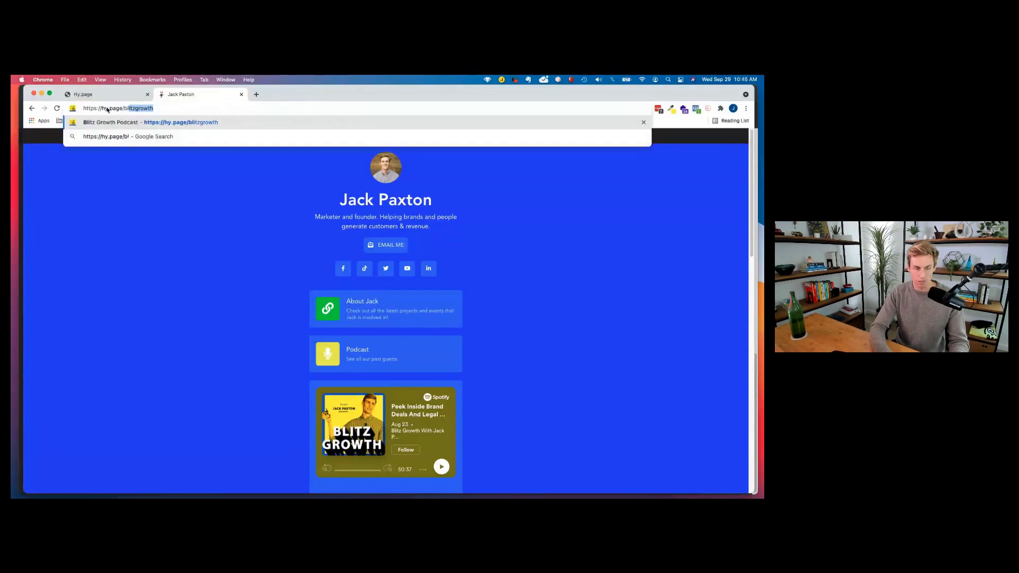
key(Return)
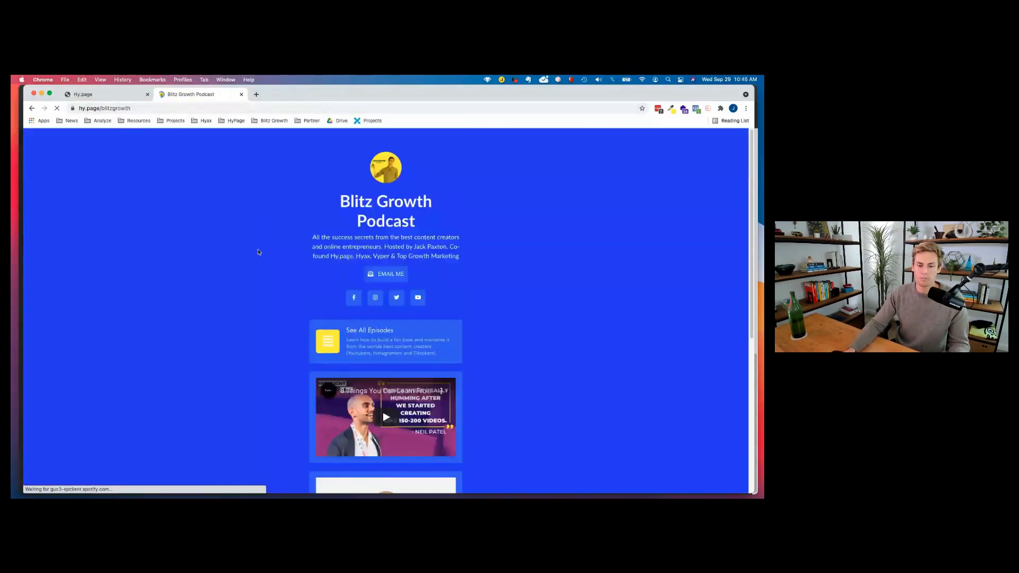
scroll(422, 262, down, 3)
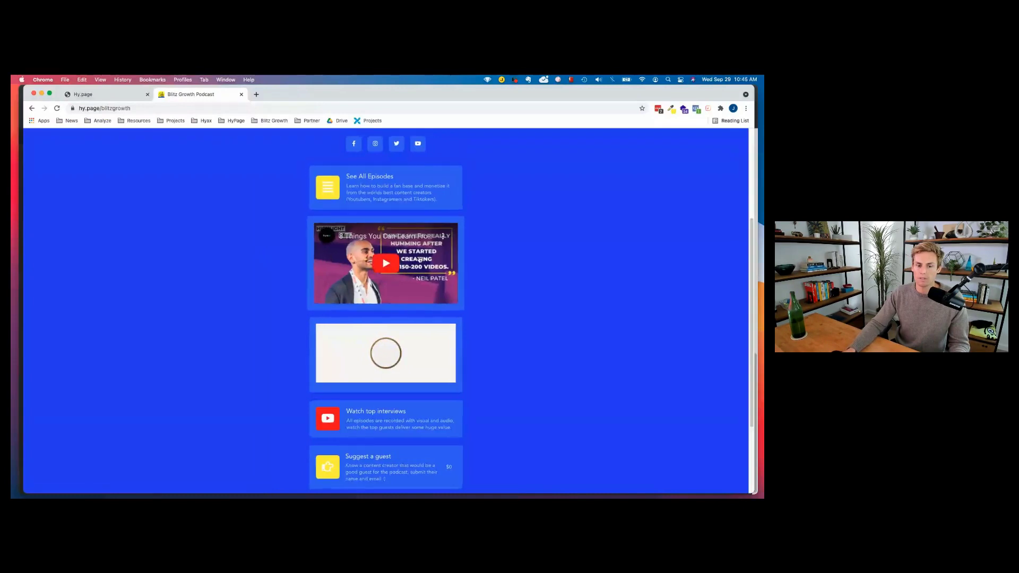
scroll(413, 287, down, 2)
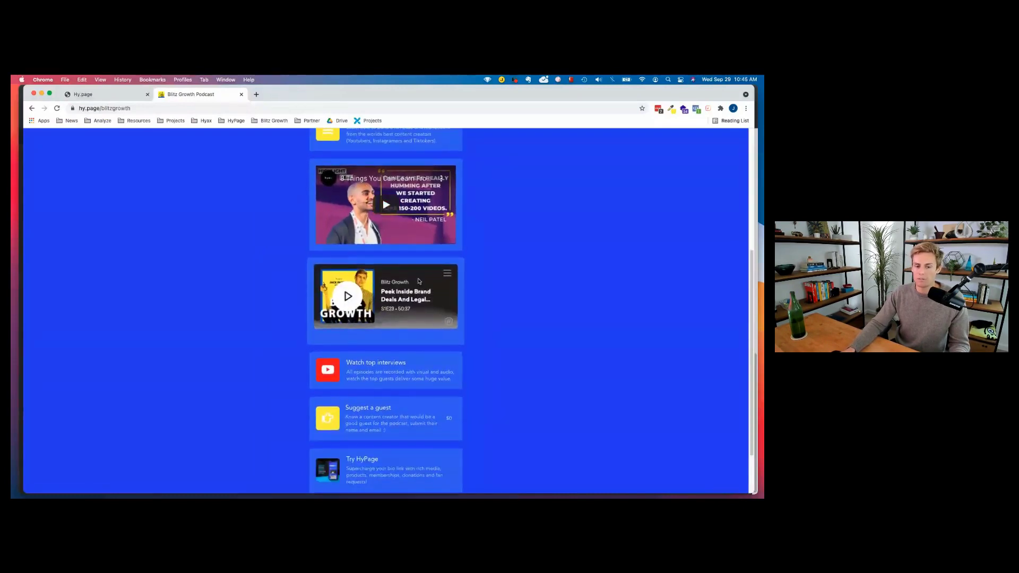
scroll(436, 320, down, 2)
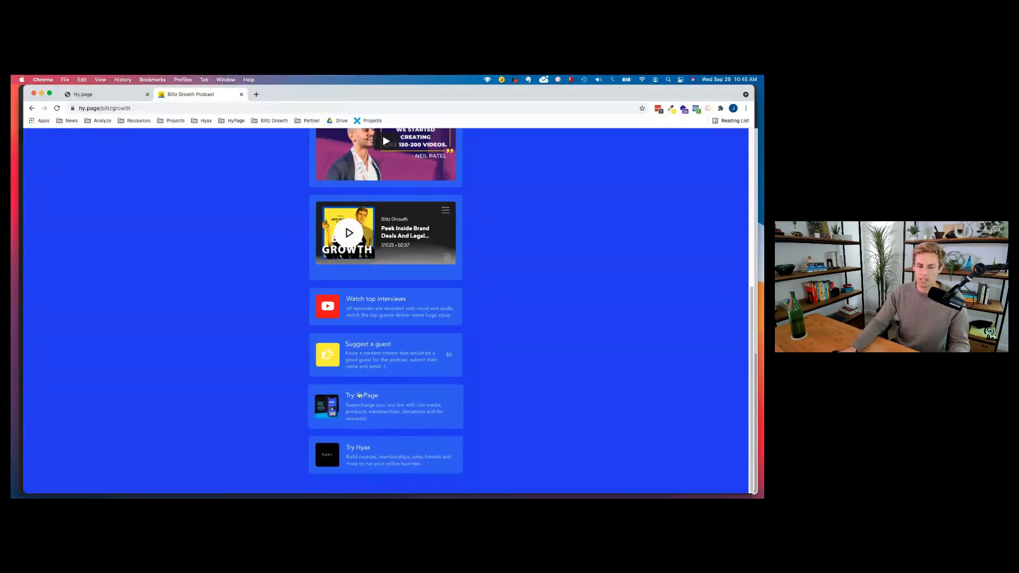
scroll(375, 327, up, 10)
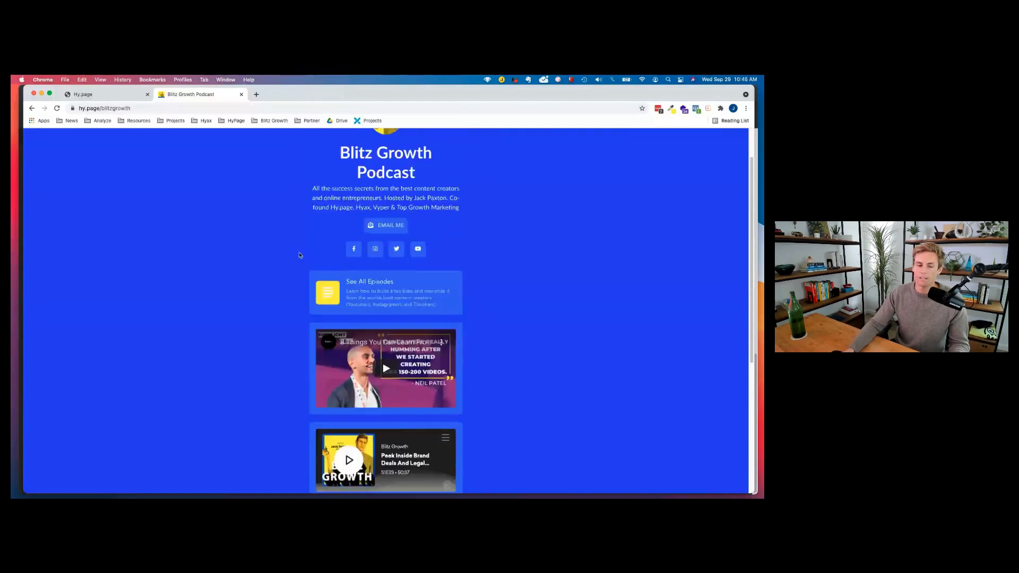
Open the hy.page/tgm Top Growth Marketing page, browse it, then return to the editor tab.
double_click(114, 109)
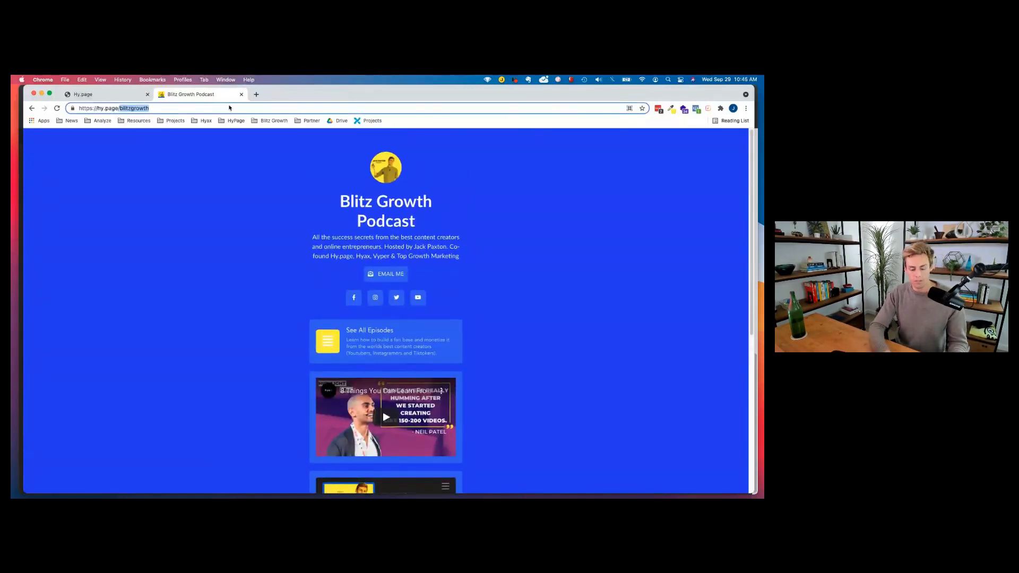
text(tgm)
key(Return)
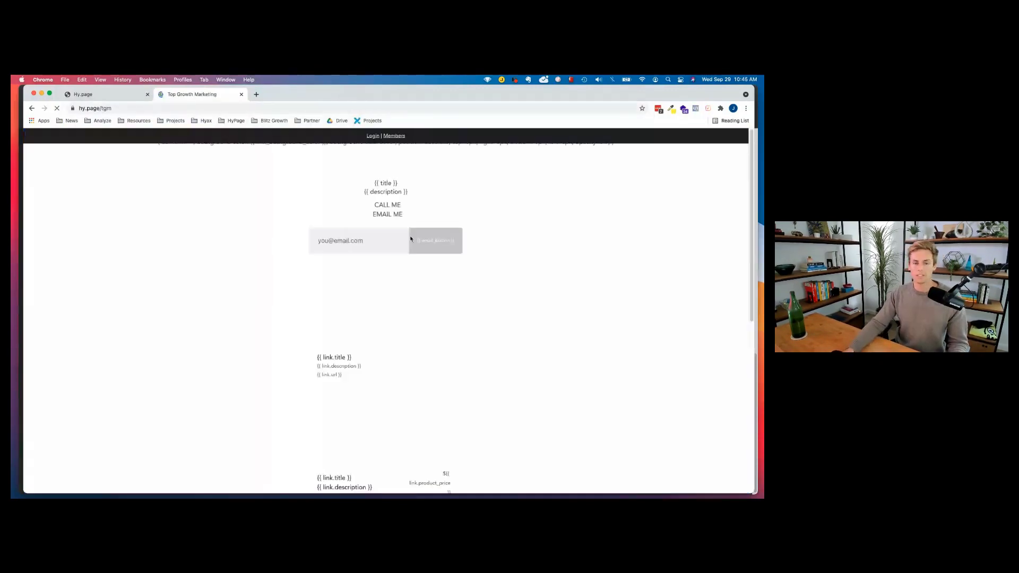
scroll(412, 322, down, 3)
scroll(412, 322, down, 10)
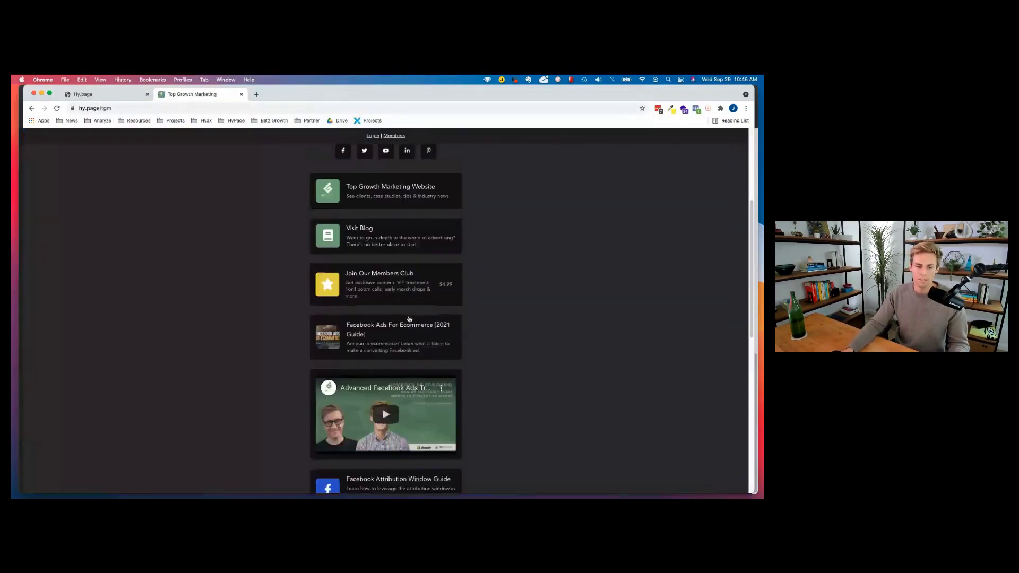
scroll(384, 305, up, 12)
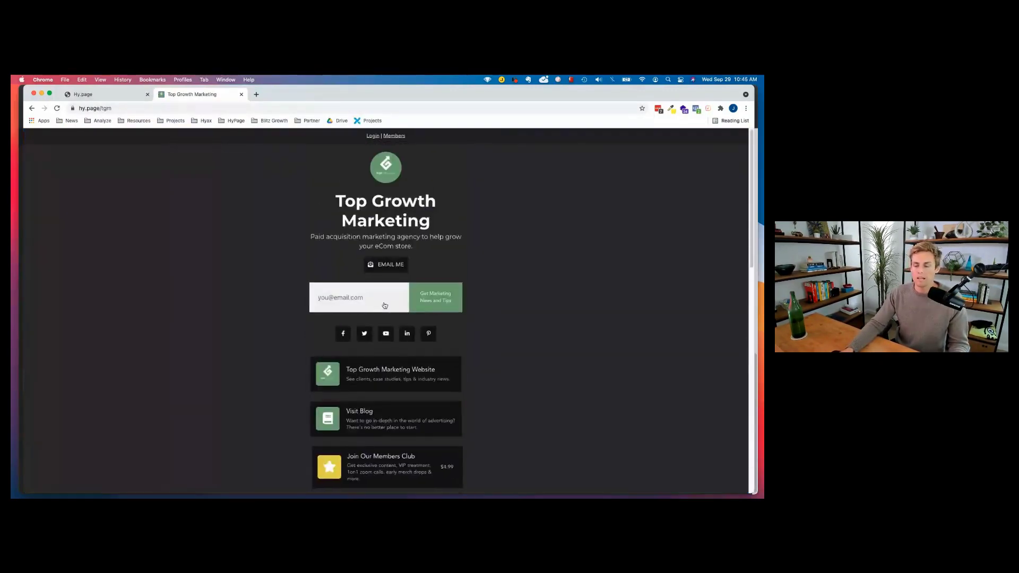
click(88, 94)
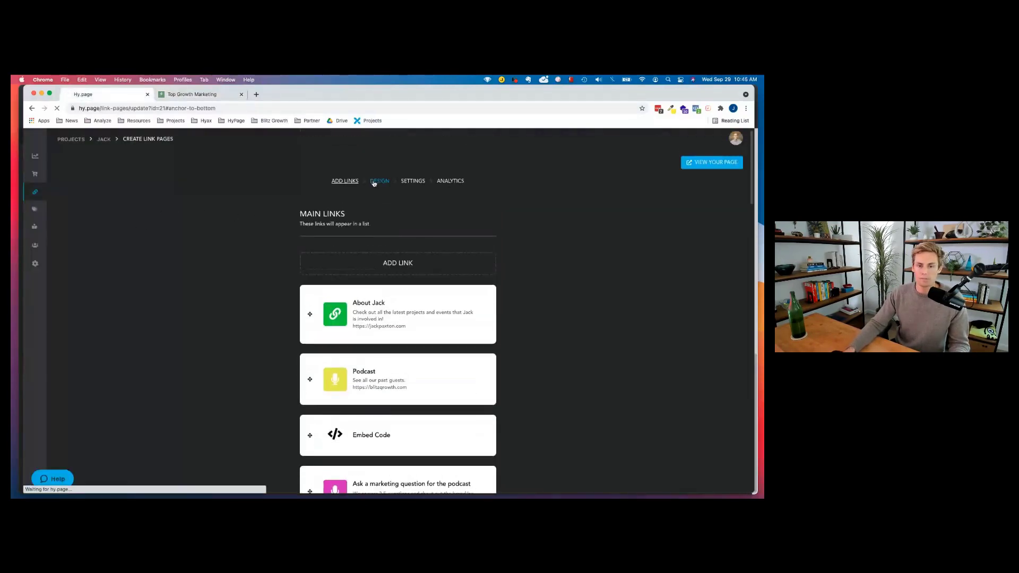
Open Design colours and preview the red, purple, teal, dark, blue and pink theme presets.
click(378, 181)
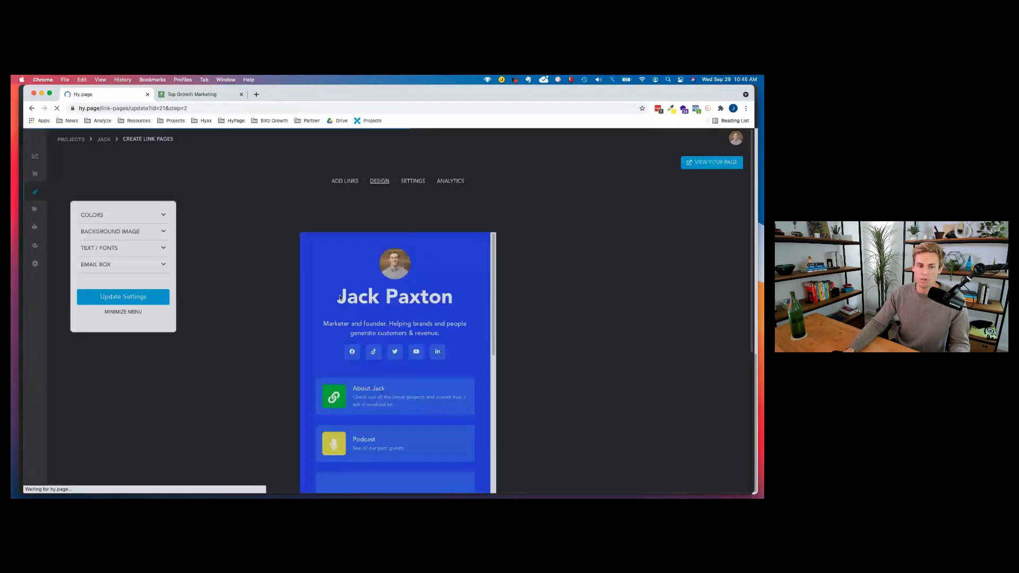
click(147, 253)
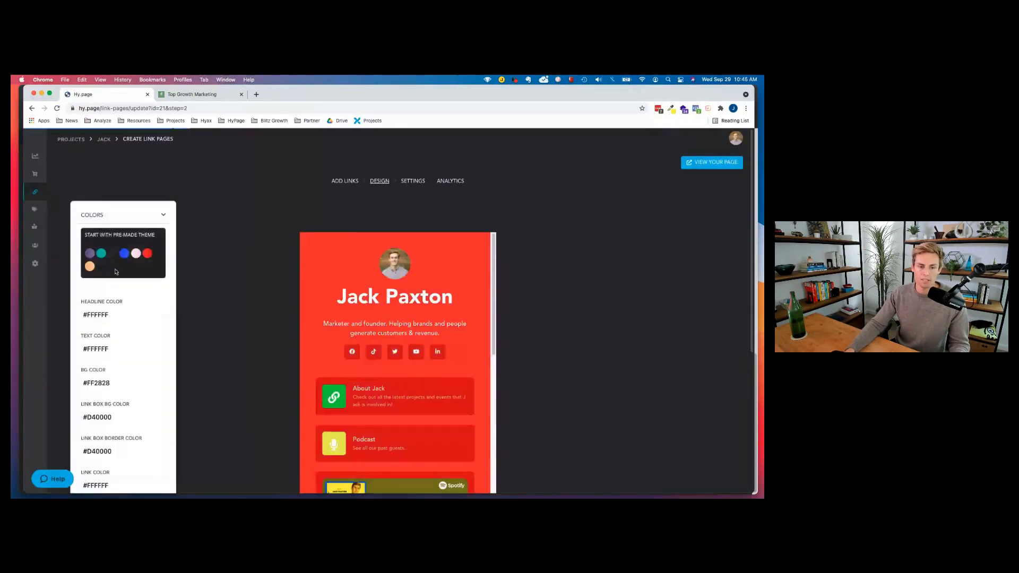
click(90, 267)
click(90, 253)
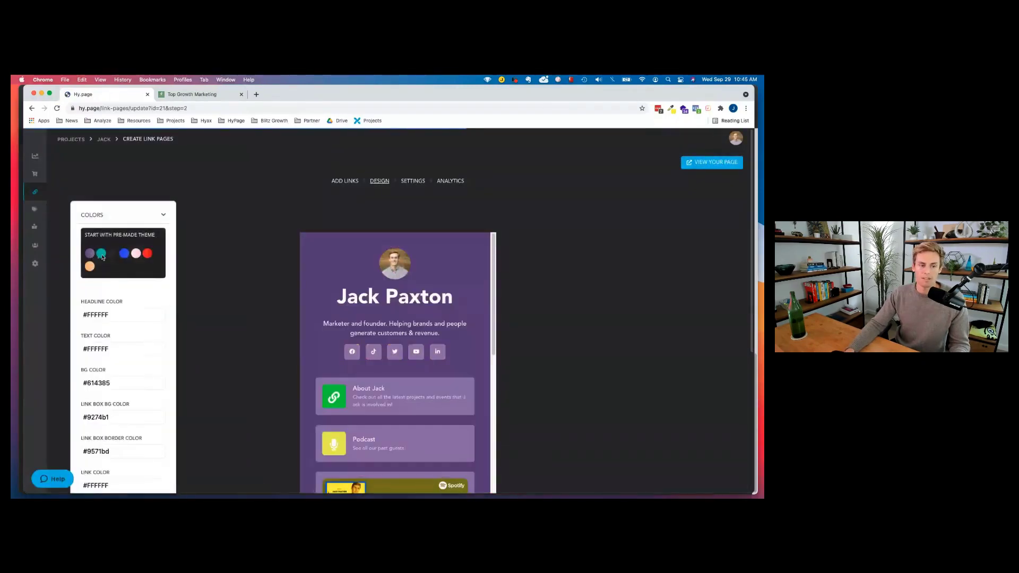
click(101, 253)
click(113, 254)
click(125, 253)
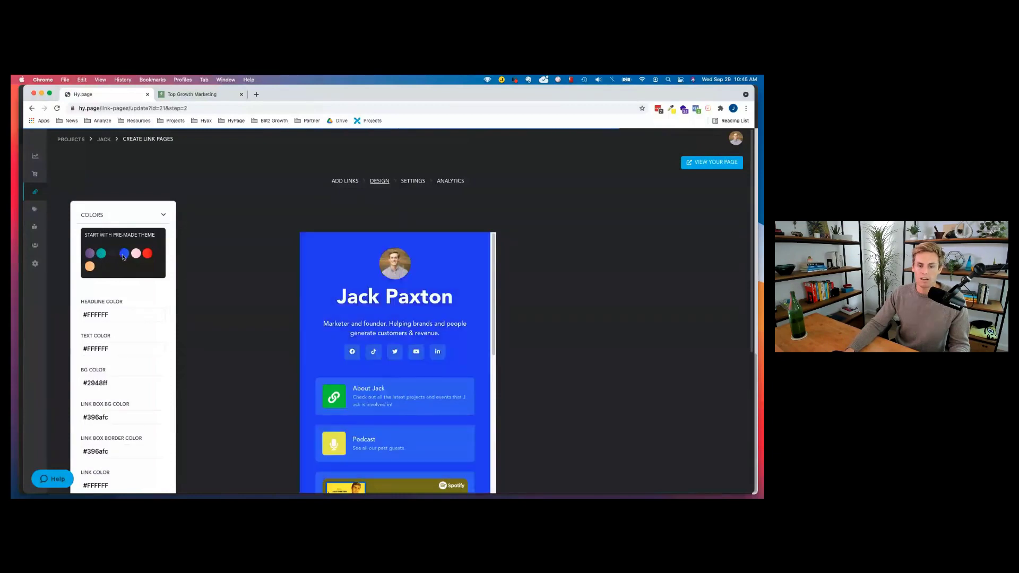
click(137, 255)
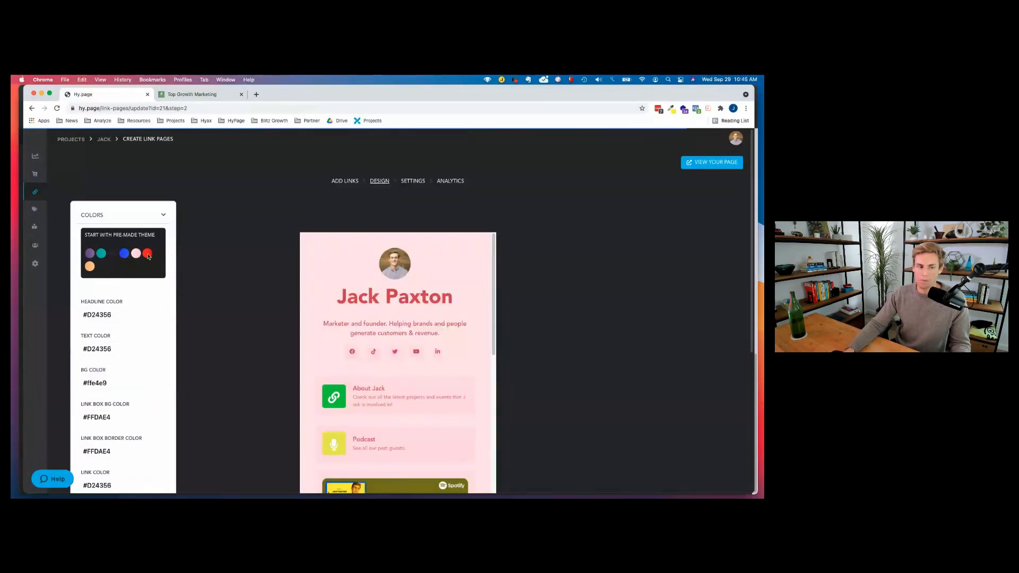
click(147, 254)
Try the blue theme, then apply the dark theme (background #2c2c2c, link boxes #111111).
scroll(412, 393, down, 5)
scroll(412, 393, down, 5)
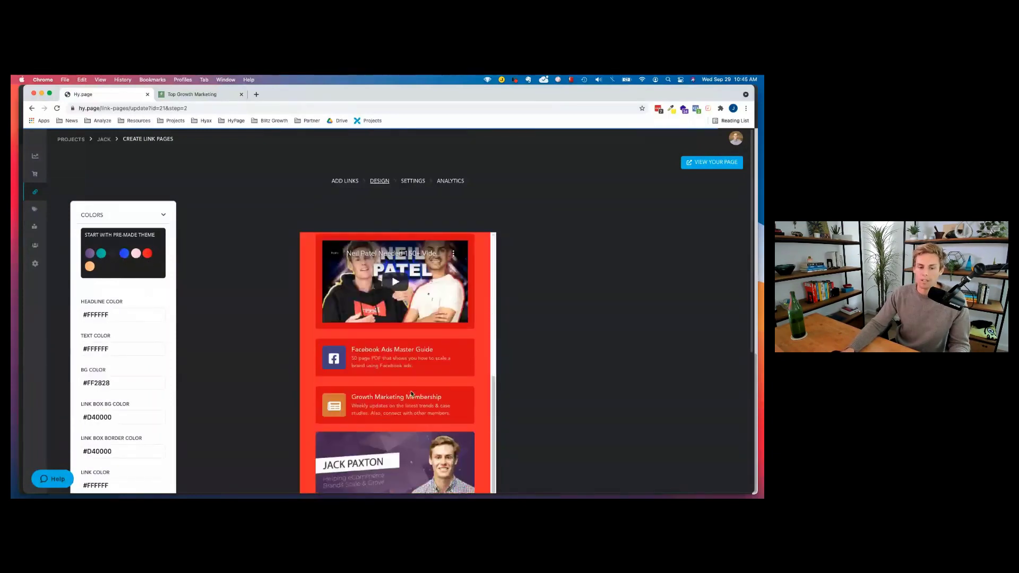
click(124, 254)
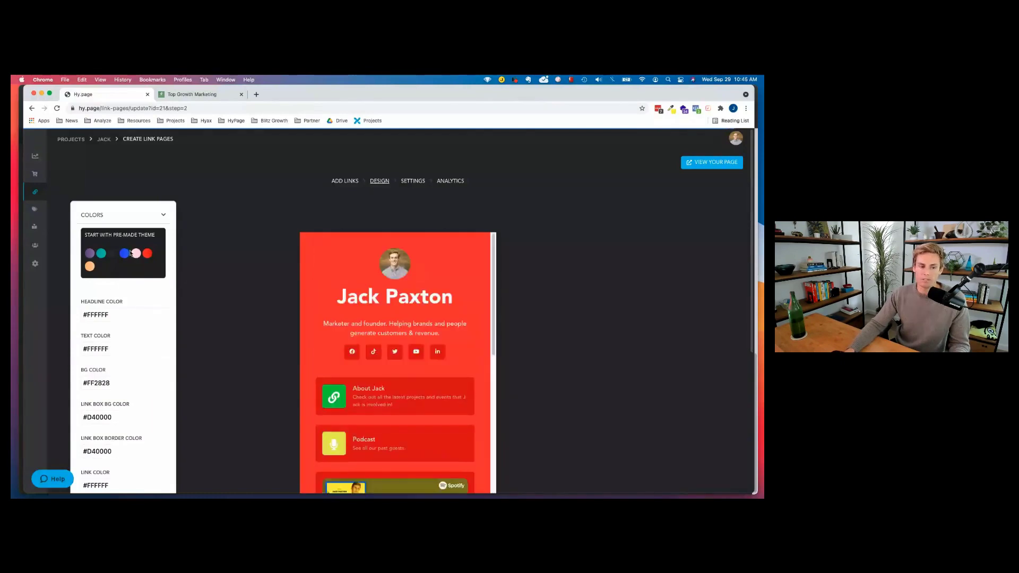
click(113, 253)
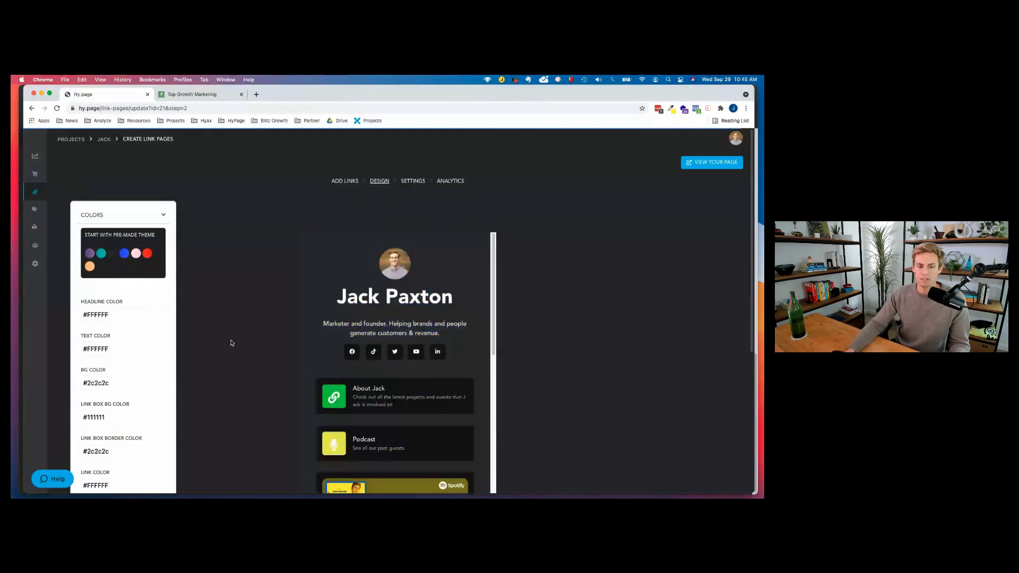
scroll(407, 358, down, 10)
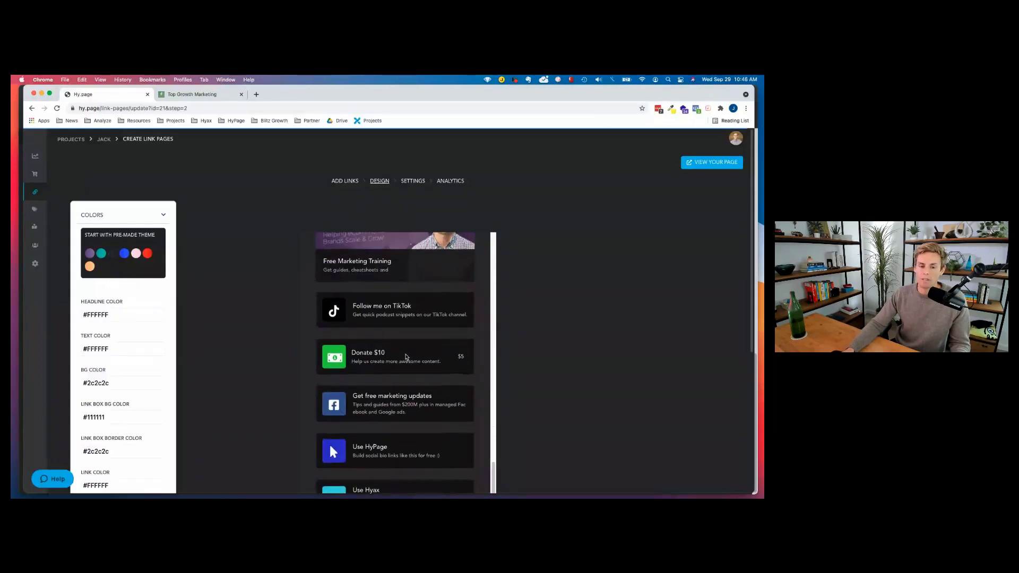
scroll(369, 364, up, 10)
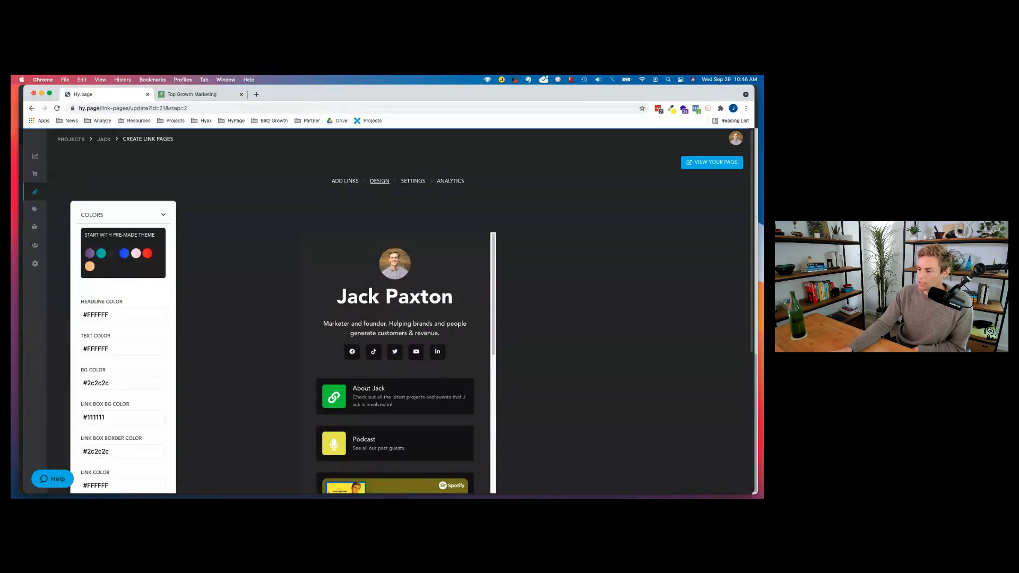
scroll(395, 371, down, 5)
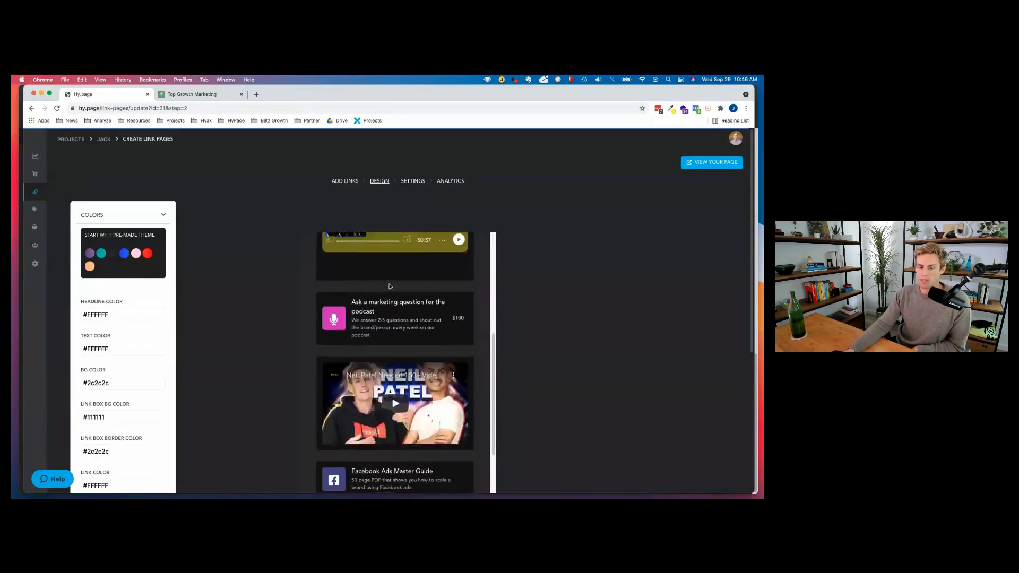
scroll(391, 291, up, 5)
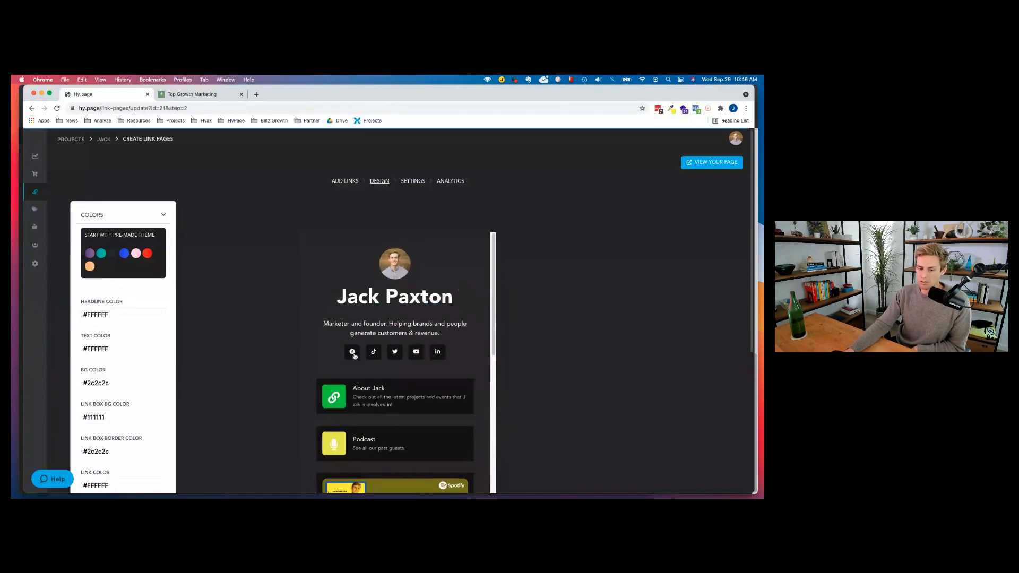
scroll(426, 354, down, 2)
scroll(426, 353, down, 3)
scroll(403, 352, up, 5)
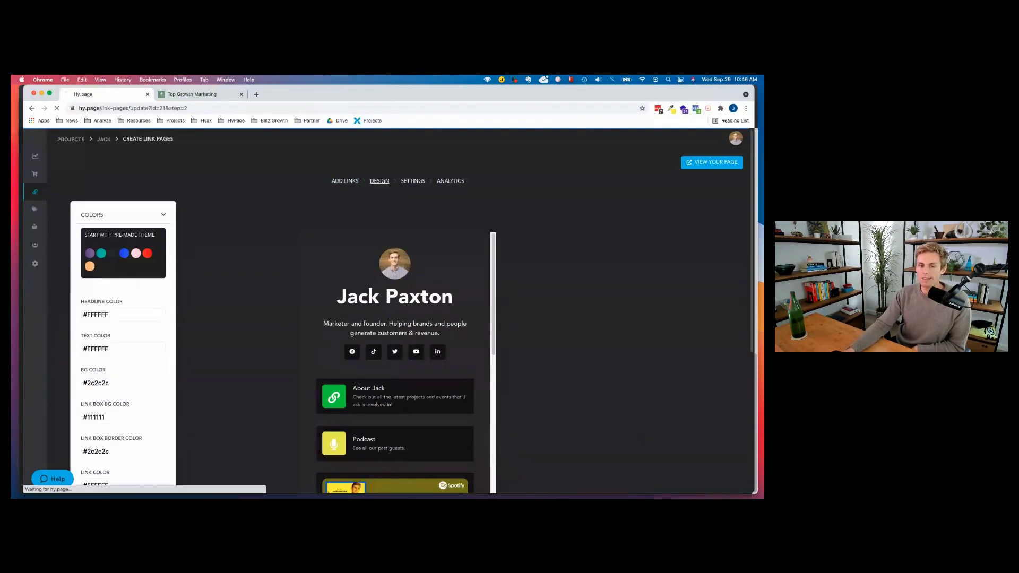
Reopen Design colours from Add Links, try the purple and teal themes, and return to dark.
click(344, 181)
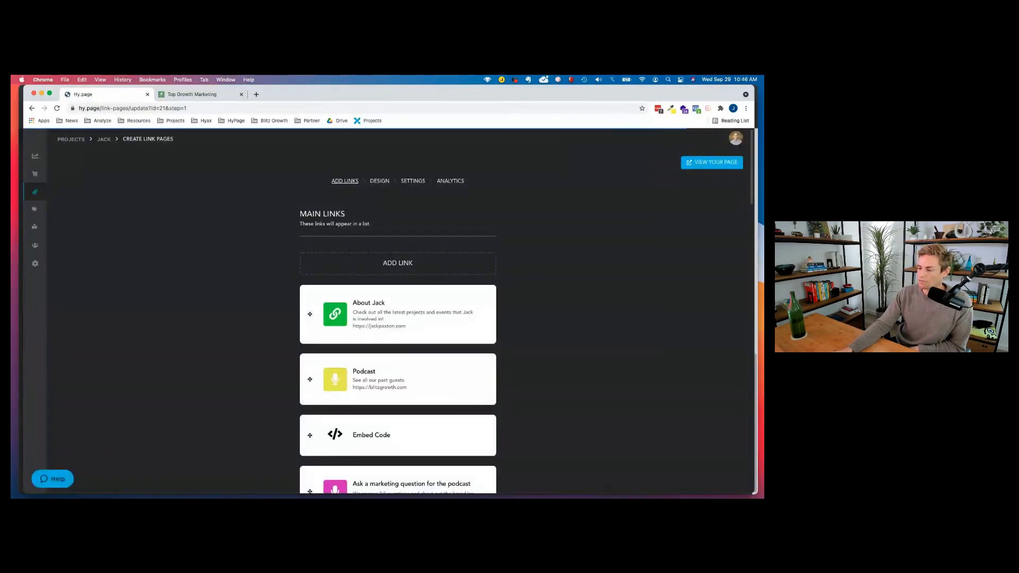
click(380, 181)
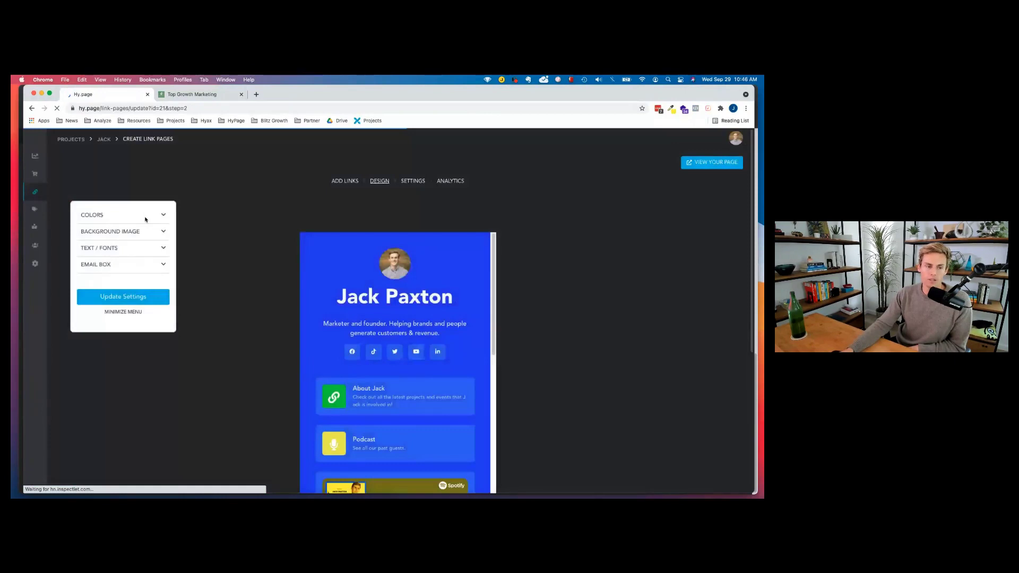
click(146, 218)
click(113, 254)
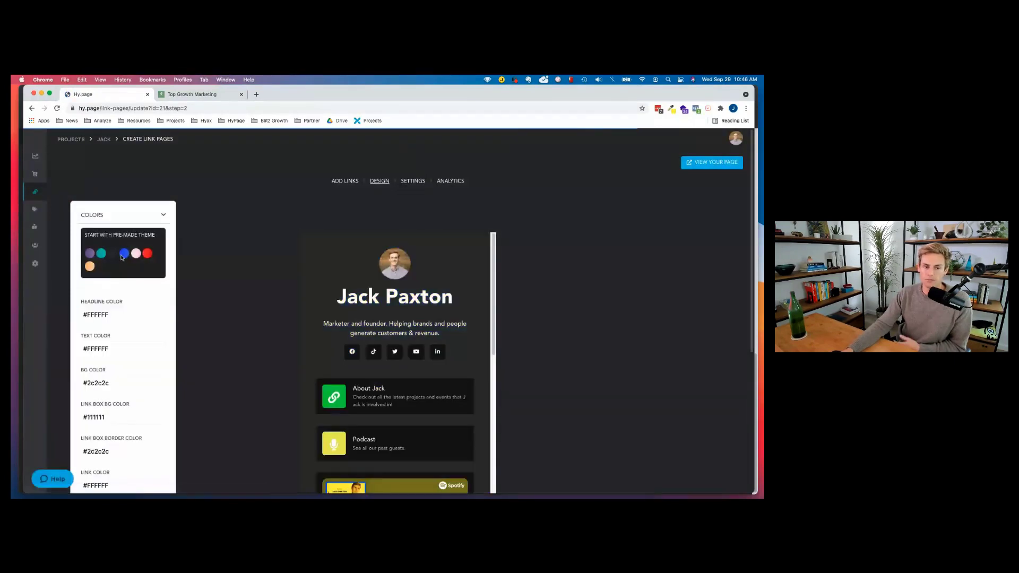
click(90, 253)
click(101, 254)
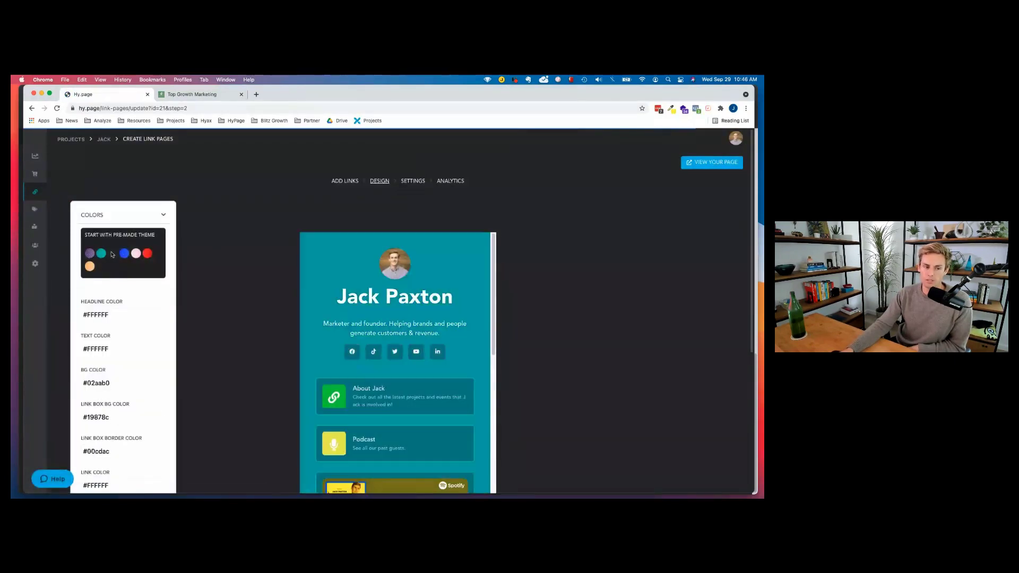
click(113, 254)
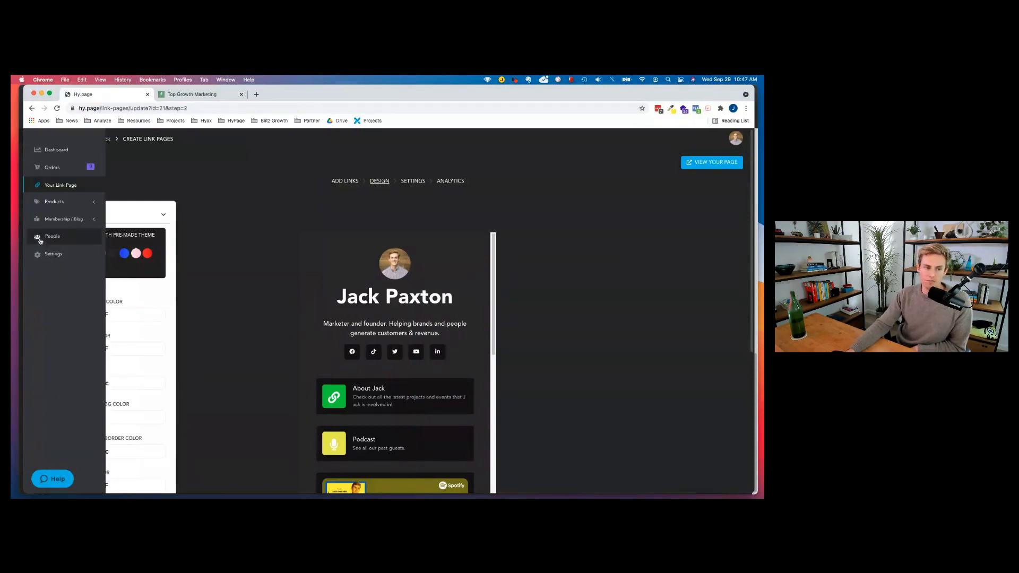
click(60, 218)
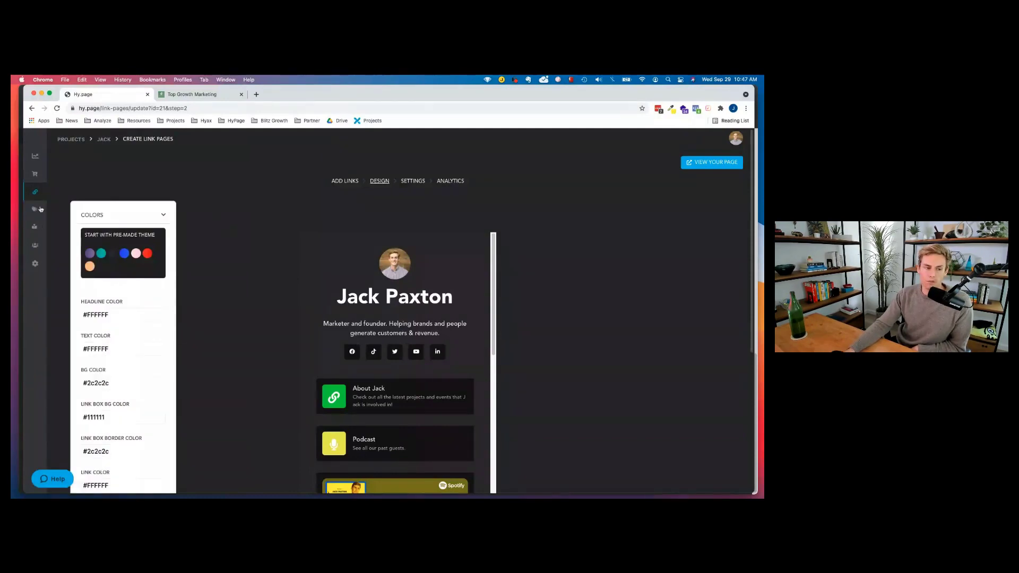
mouse_move(35, 218)
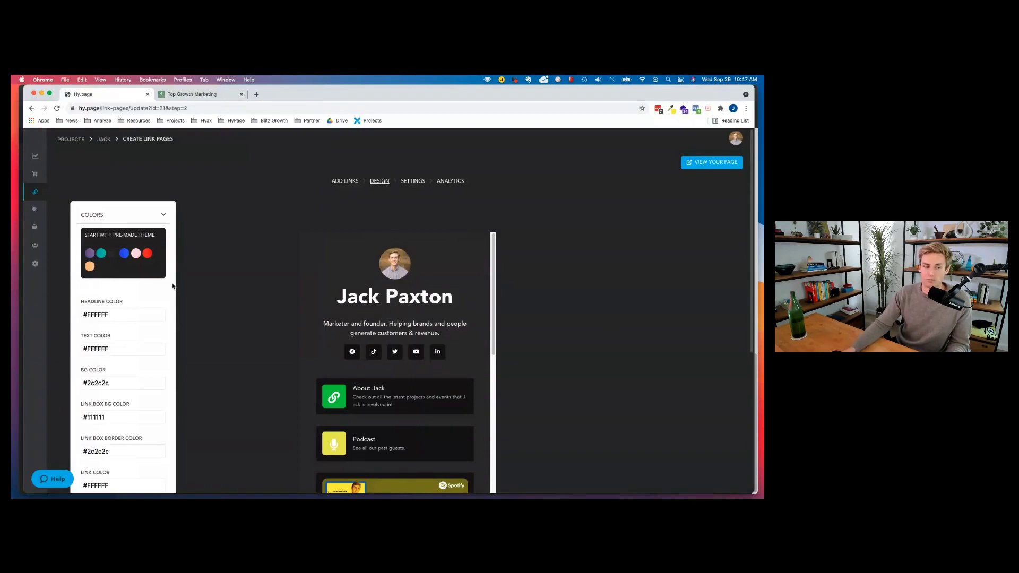
mouse_move(72, 237)
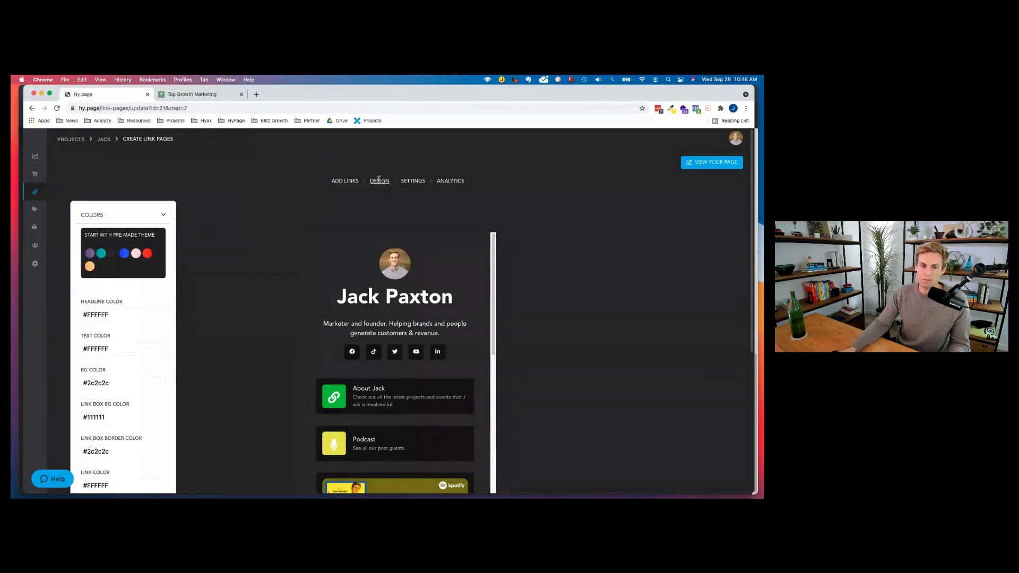
click(413, 181)
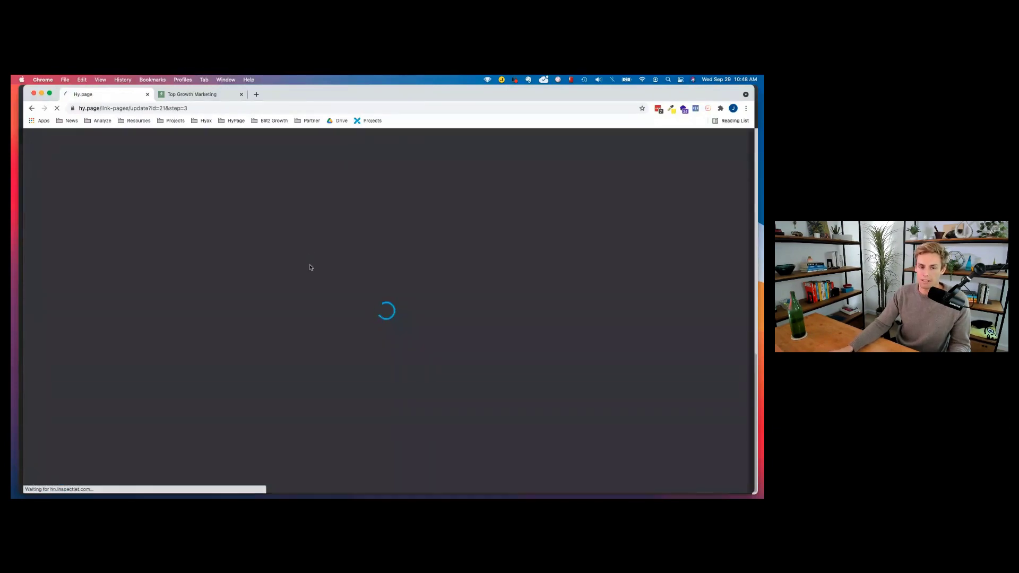
click(350, 284)
click(352, 284)
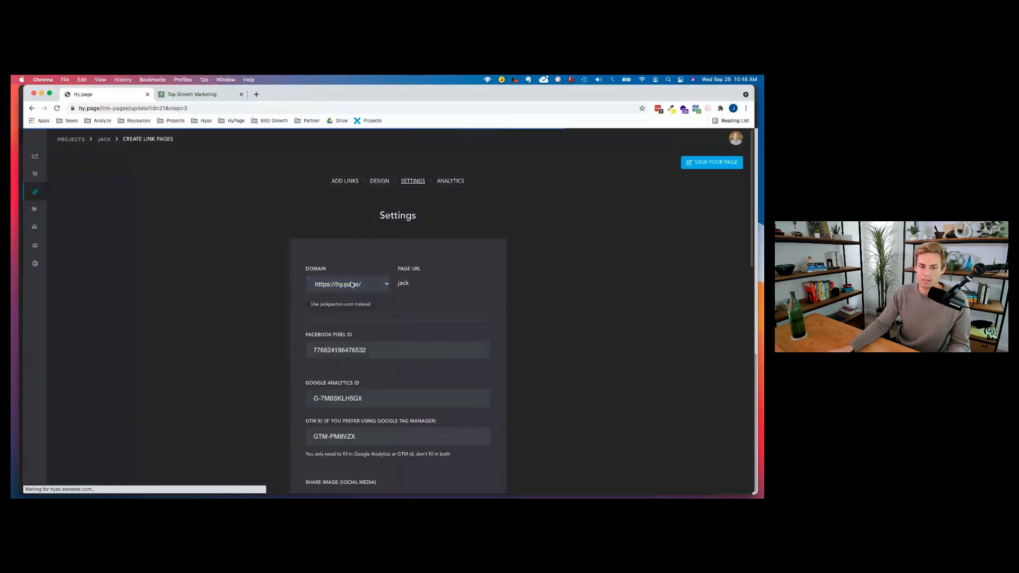
click(352, 285)
click(349, 291)
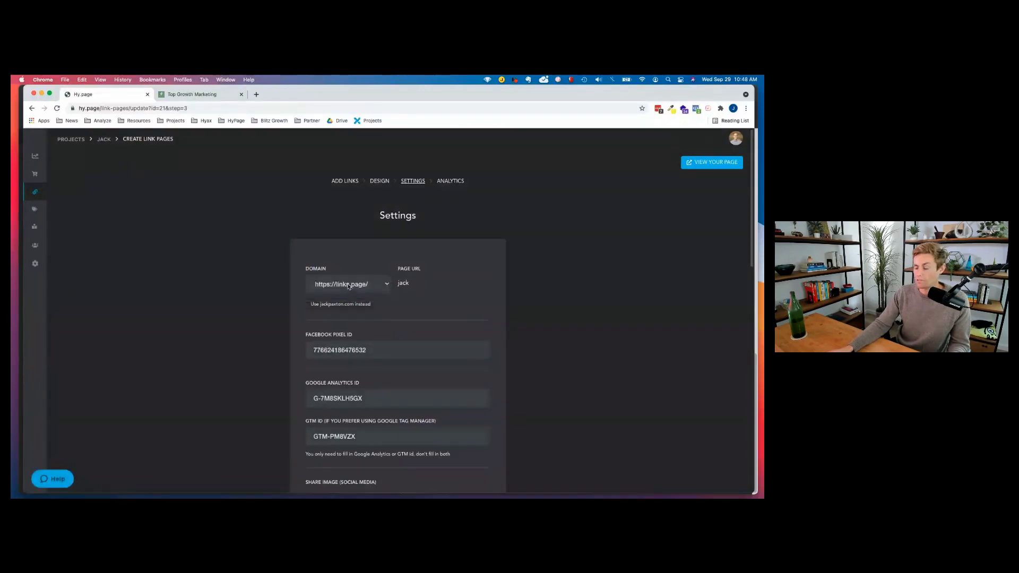
click(349, 287)
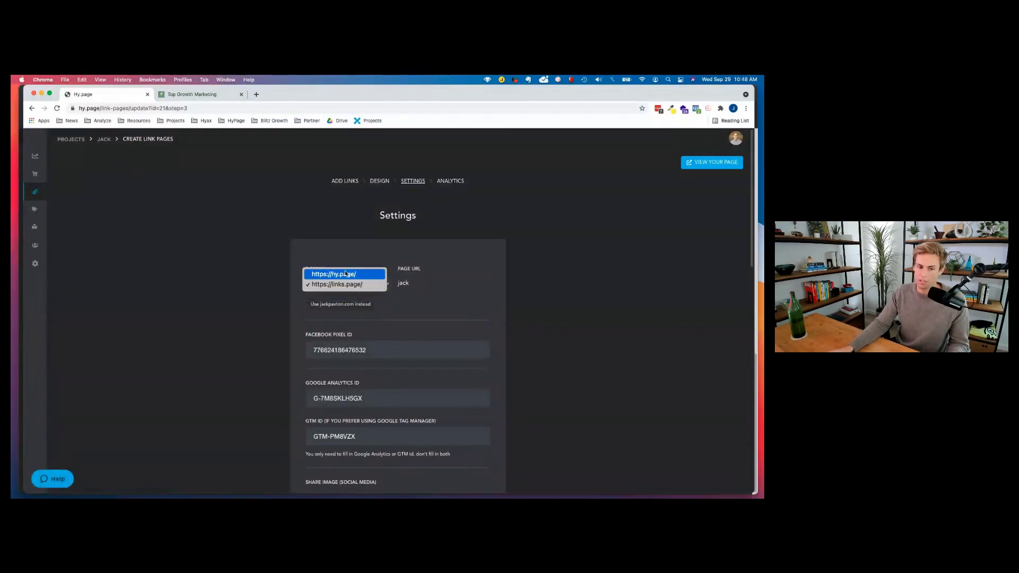
click(365, 274)
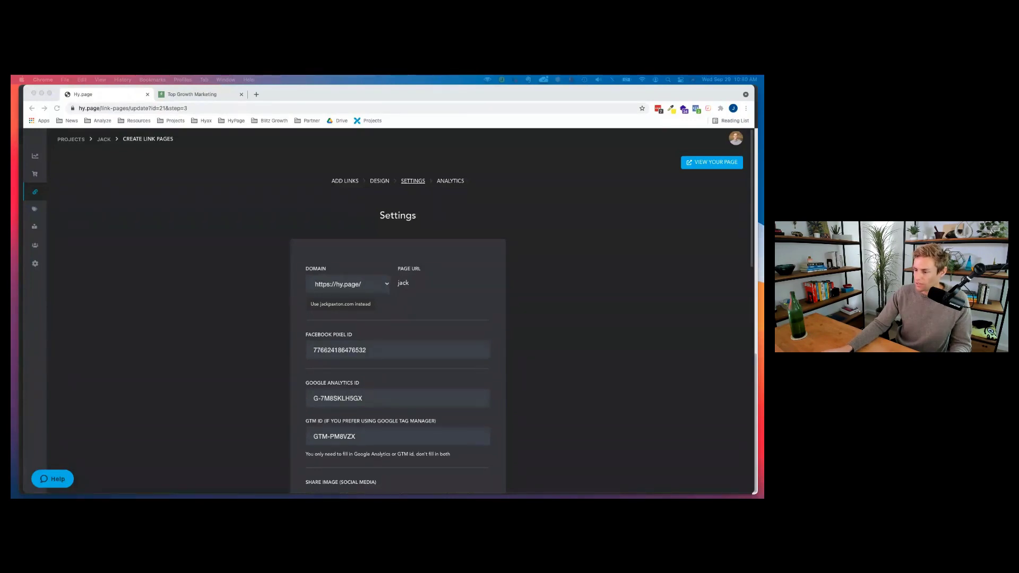
click(576, 223)
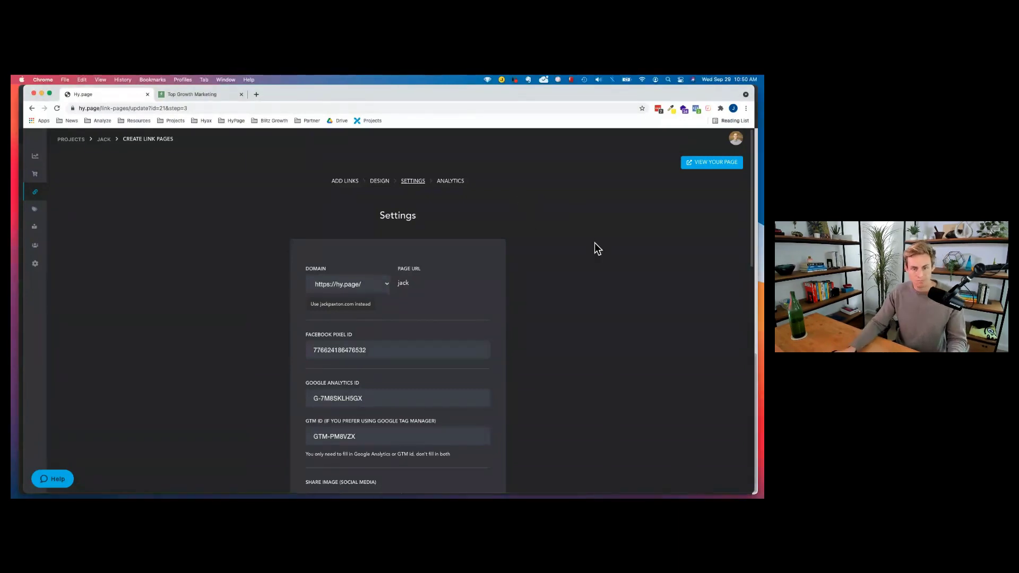
key(super+t)
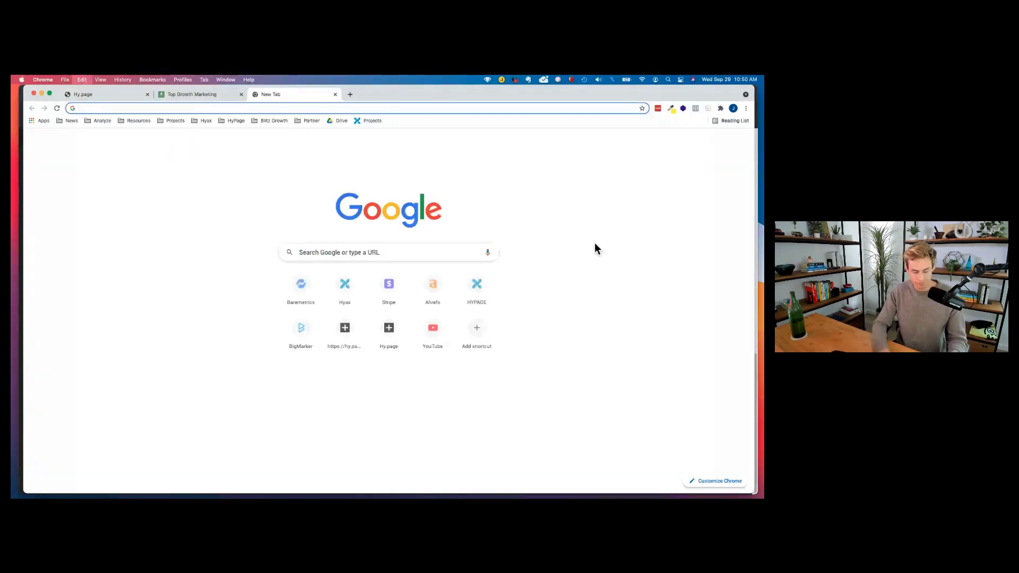
text(hy.page/abobbybuckpromo)
key(Return)
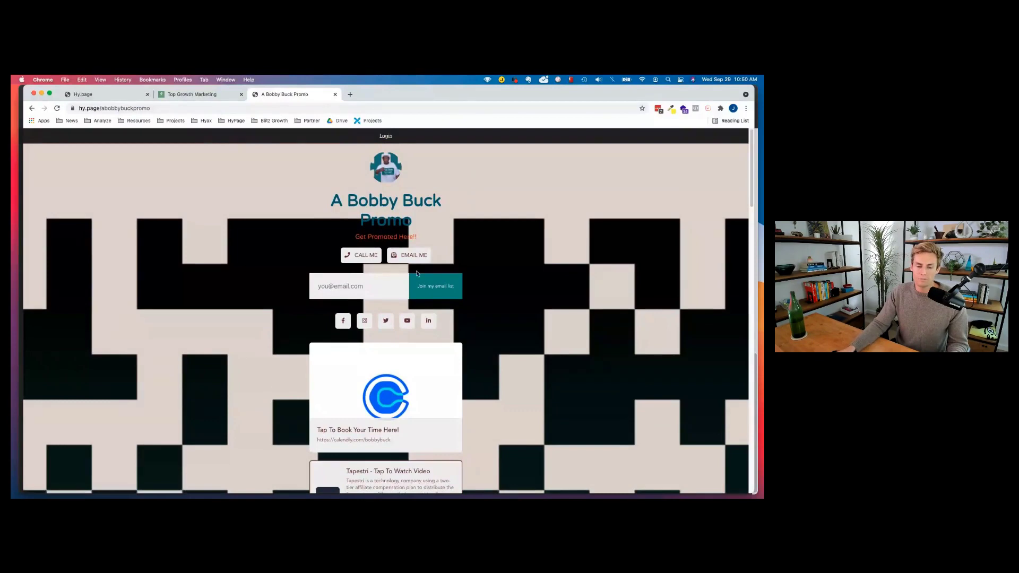
scroll(417, 273, down, 5)
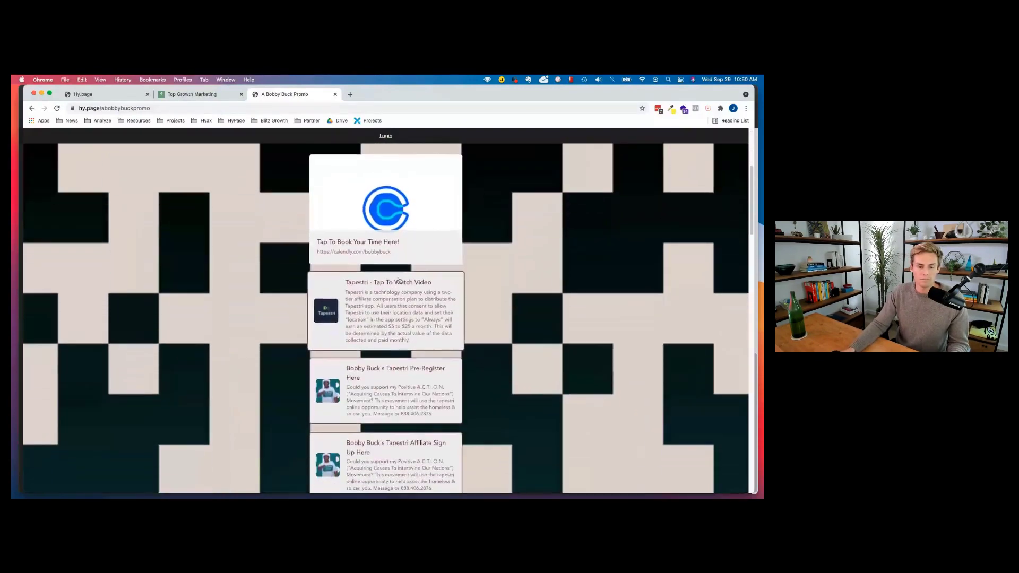
scroll(399, 282, down, 3)
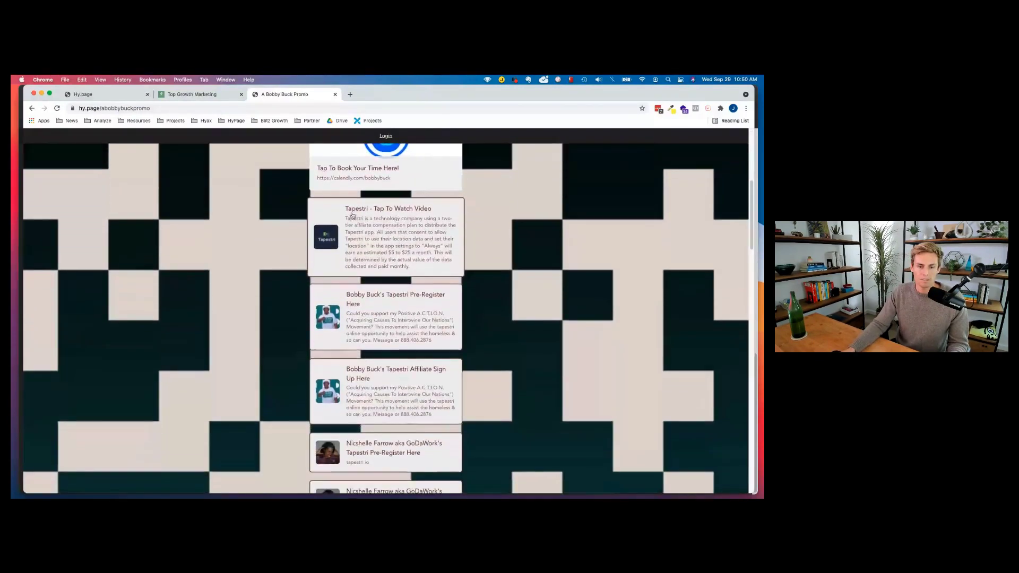
scroll(350, 210, down, 1)
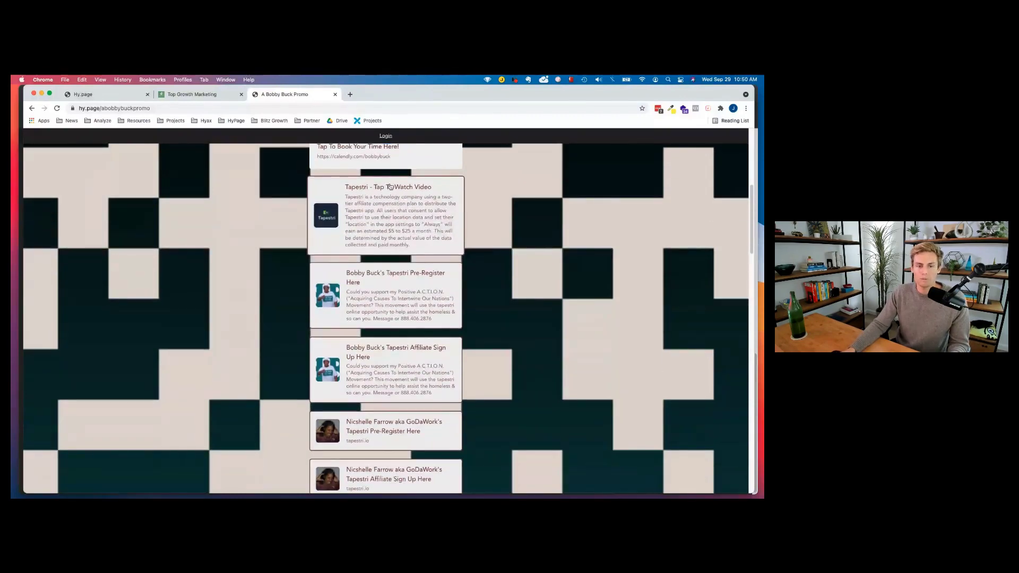
scroll(347, 204, down, 1)
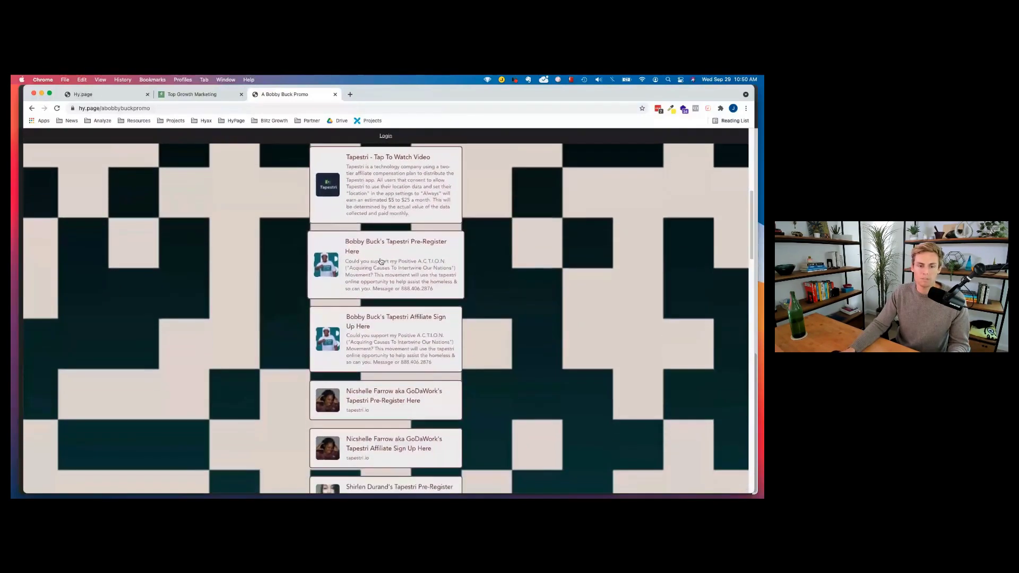
scroll(380, 257, down, 1)
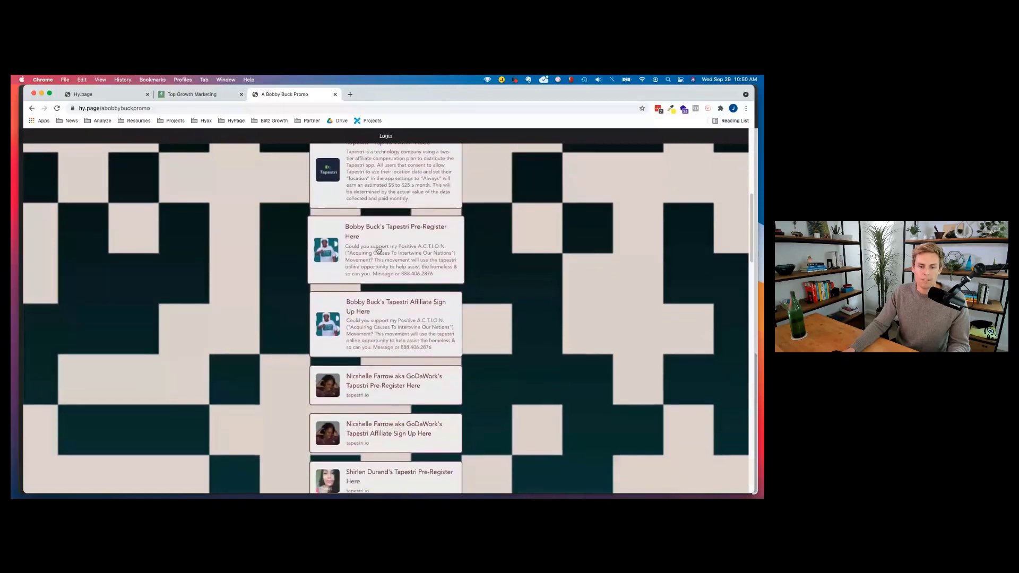
scroll(378, 250, down, 1)
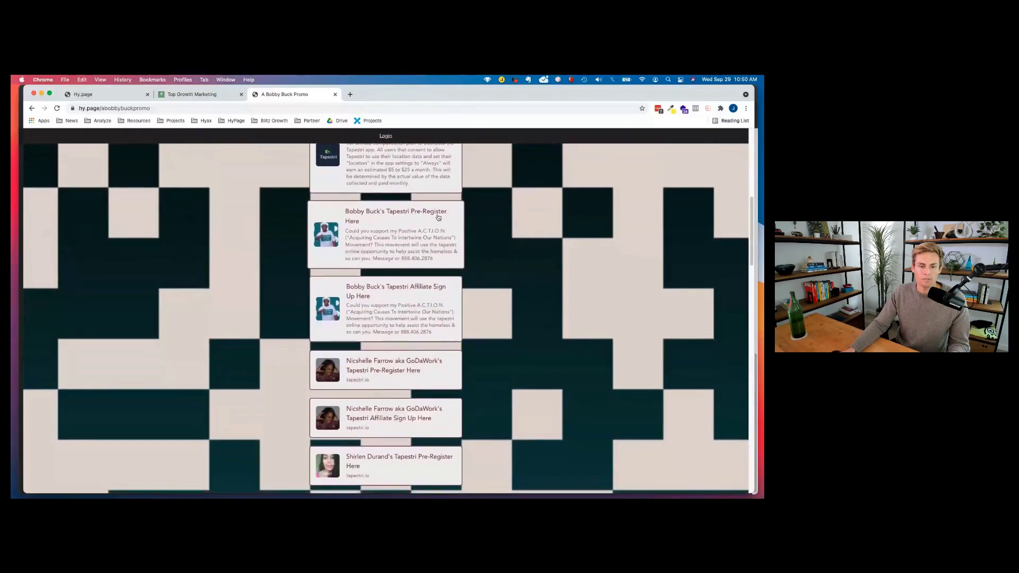
click(407, 240)
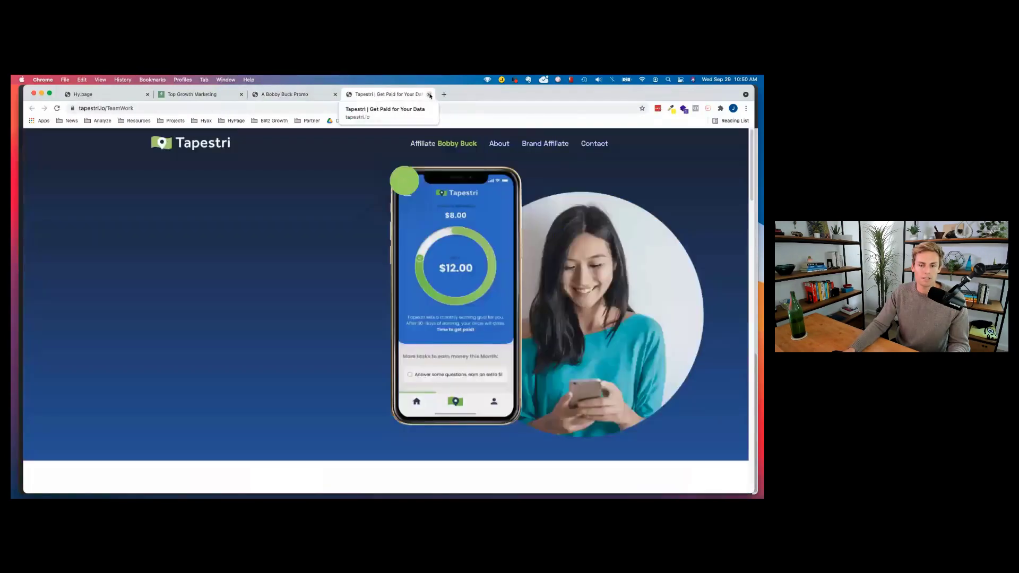
click(429, 95)
scroll(394, 272, down, 1)
scroll(395, 272, down, 1)
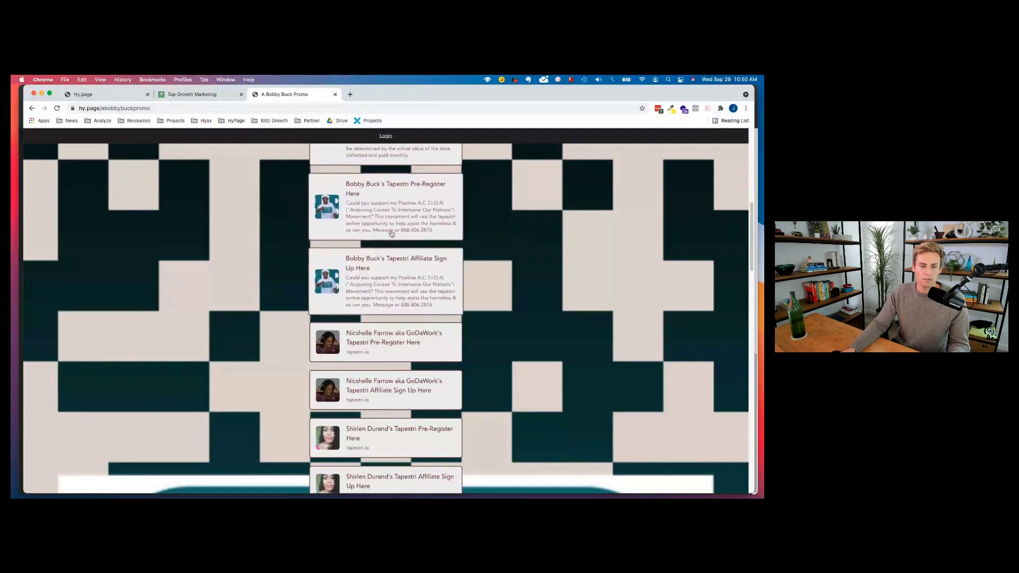
scroll(389, 237, down, 1)
scroll(389, 237, down, 4)
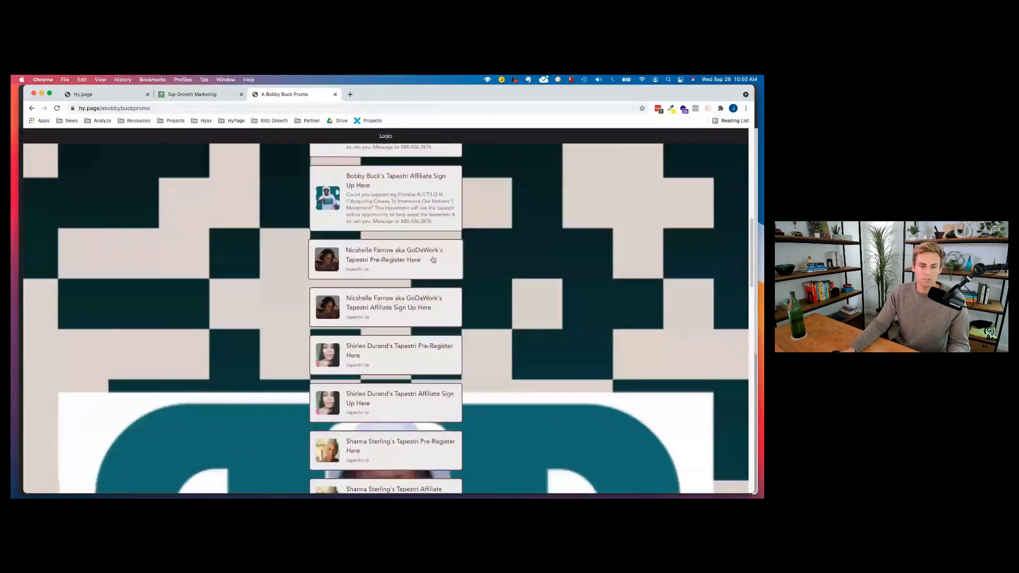
scroll(390, 258, down, 2)
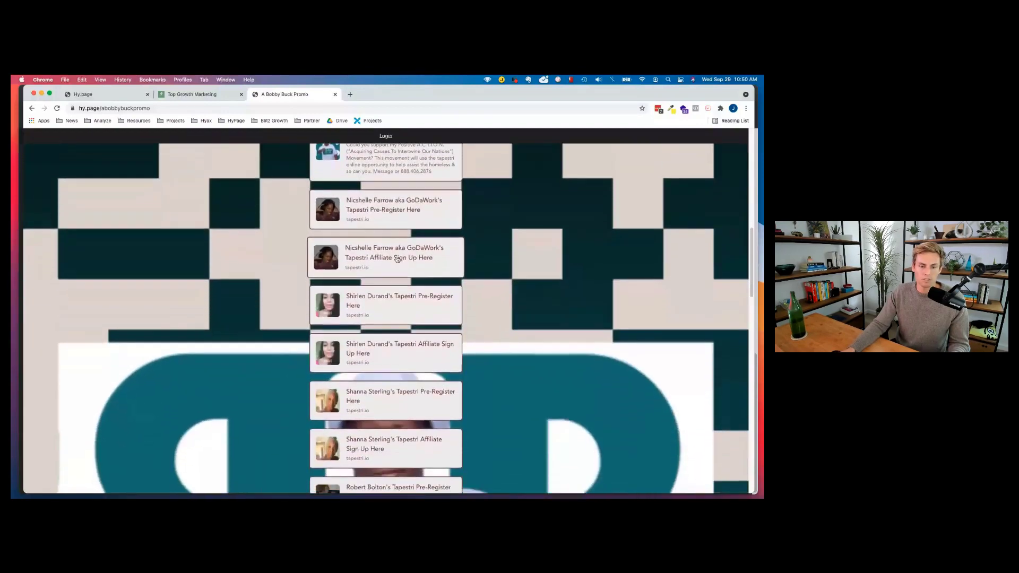
scroll(397, 260, down, 18)
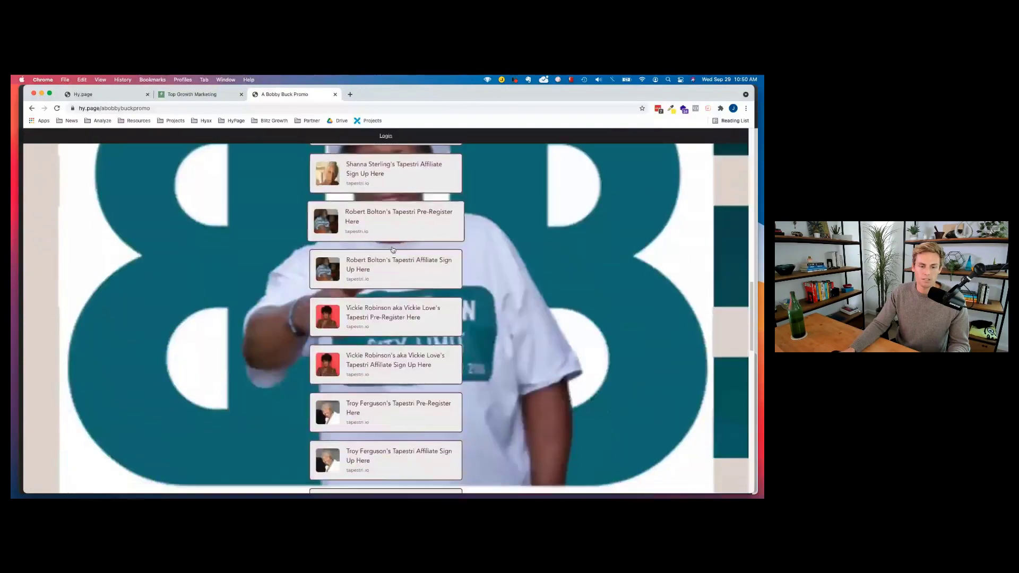
scroll(393, 249, down, 13)
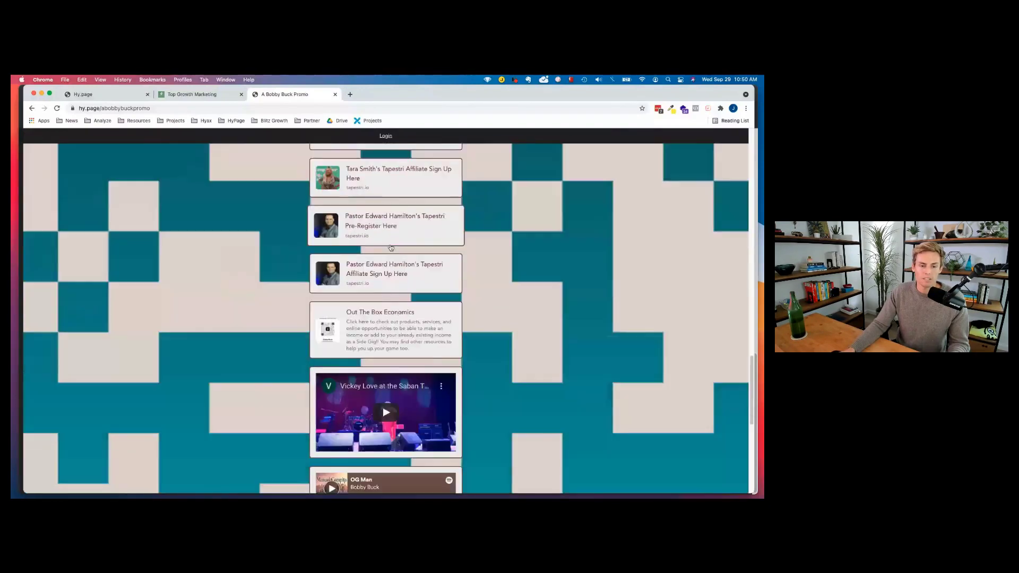
scroll(390, 247, down, 4)
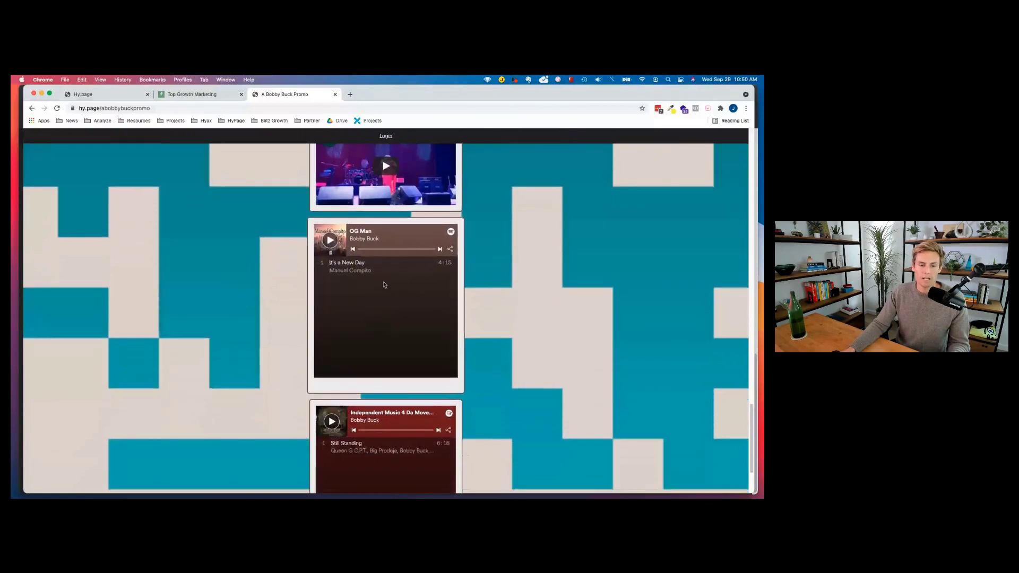
scroll(384, 284, down, 4)
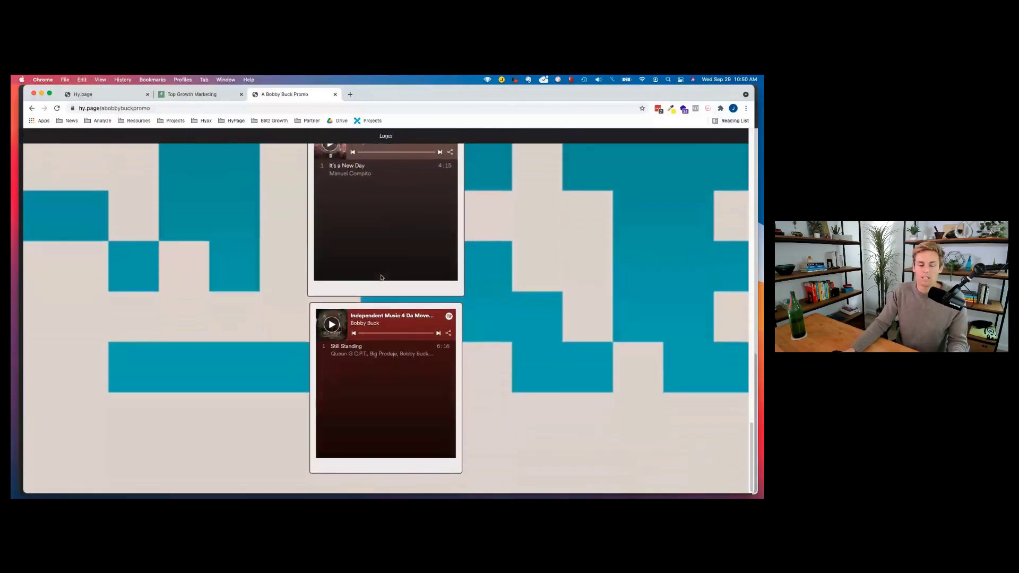
scroll(375, 285, up, 2)
scroll(375, 285, up, 8)
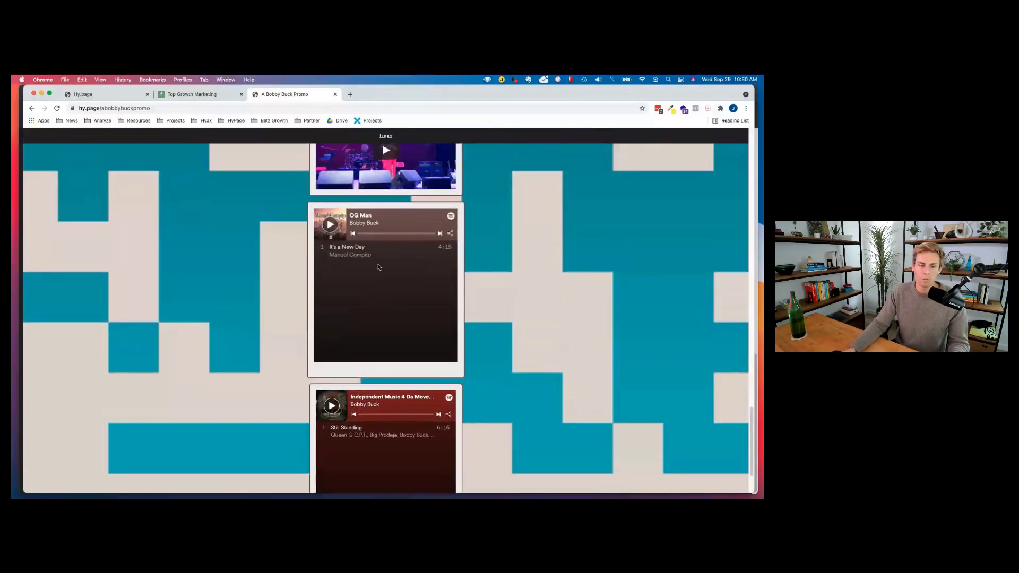
scroll(379, 267, up, 15)
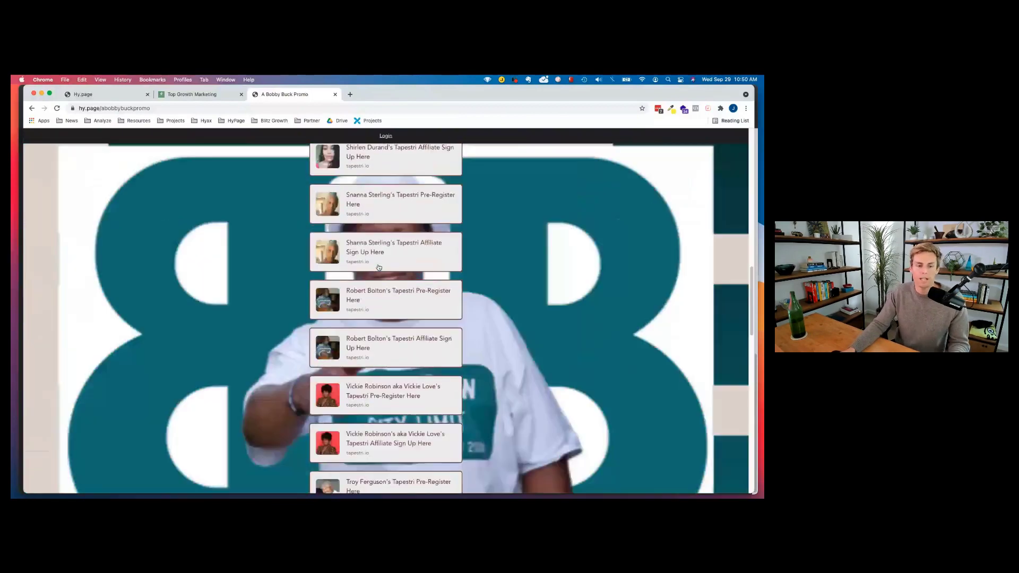
scroll(379, 267, up, 10)
scroll(368, 221, up, 6)
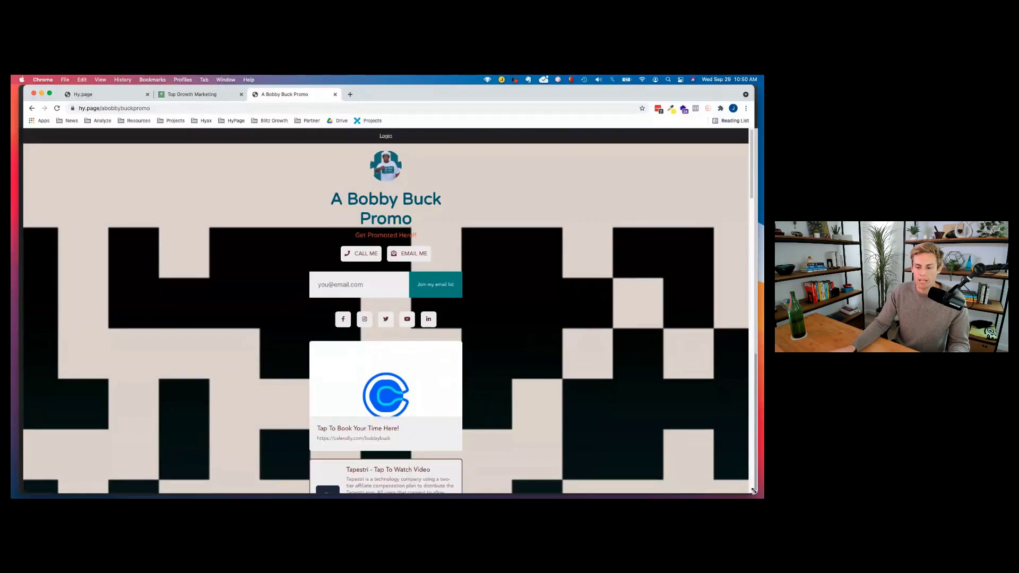
Narrow the browser to phone width, scroll the promo page's Tapestri links, then widen it again.
drag(755, 492, 220, 495)
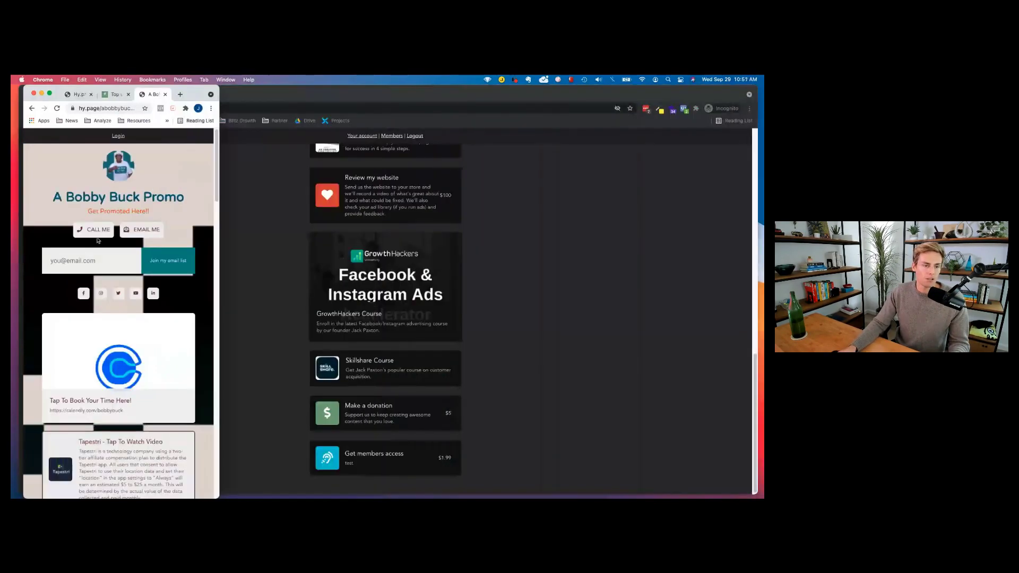
scroll(97, 240, down, 15)
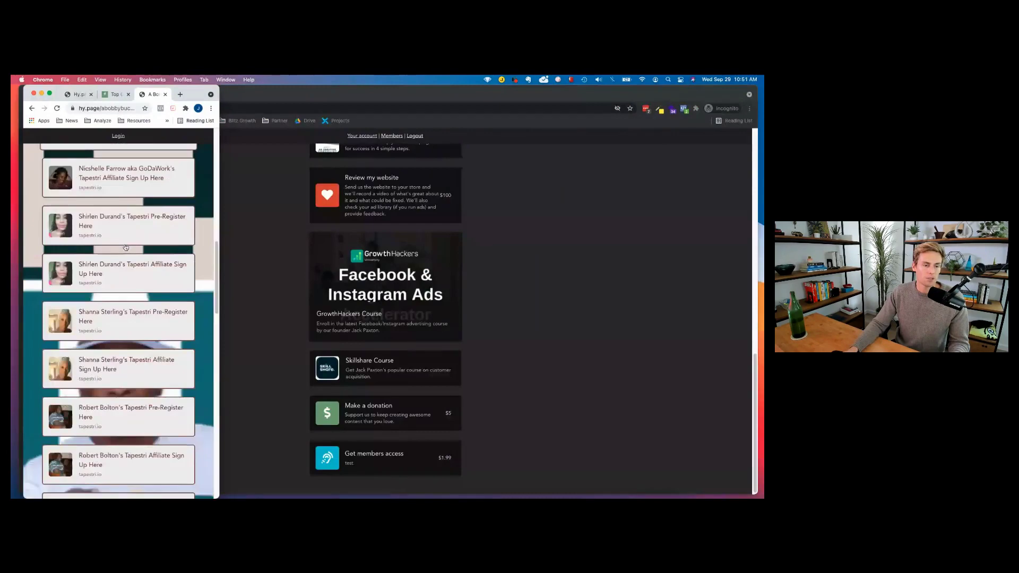
scroll(126, 248, down, 5)
scroll(126, 247, up, 8)
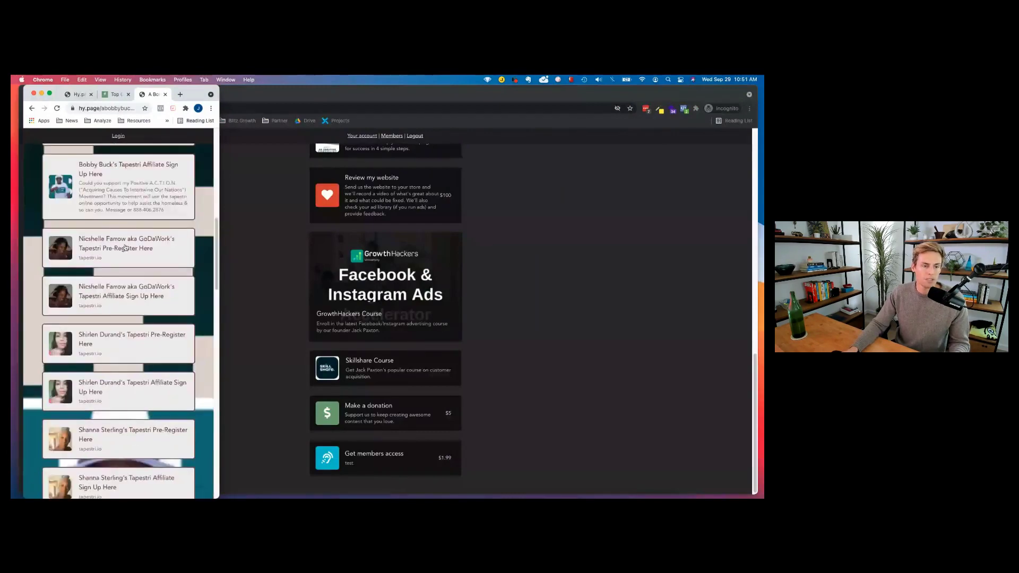
scroll(125, 248, up, 10)
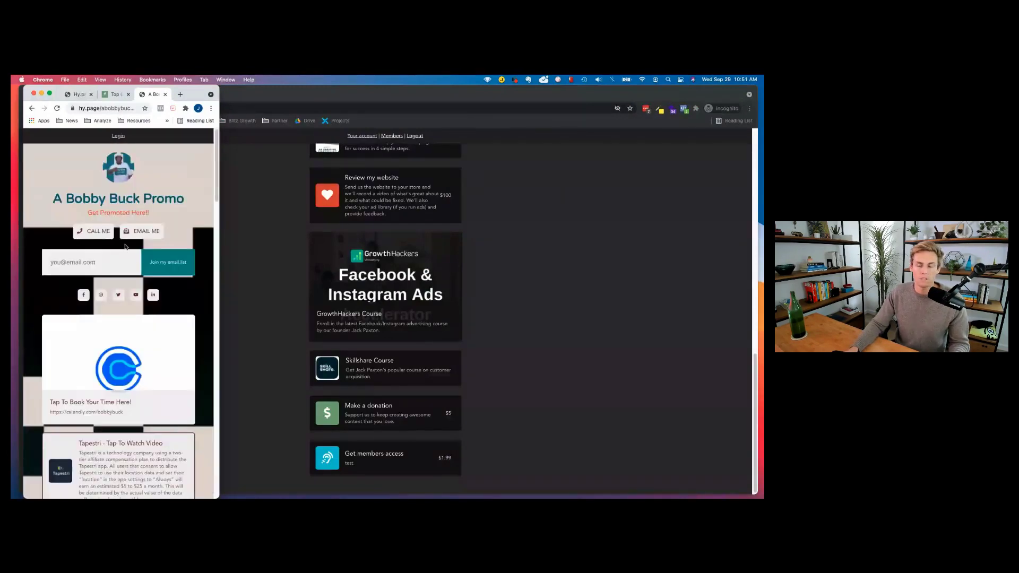
scroll(81, 274, down, 1)
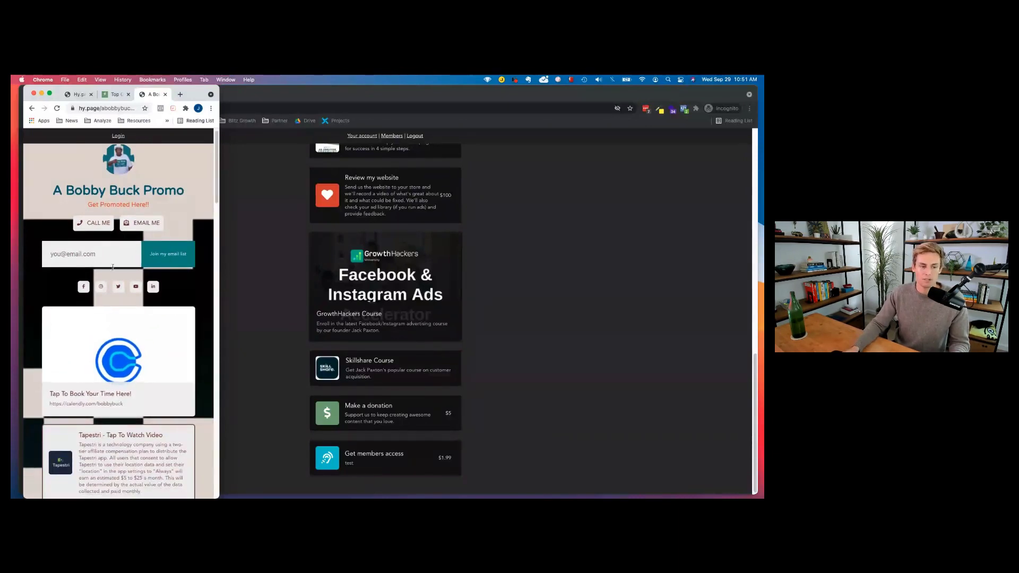
scroll(112, 249, down, 15)
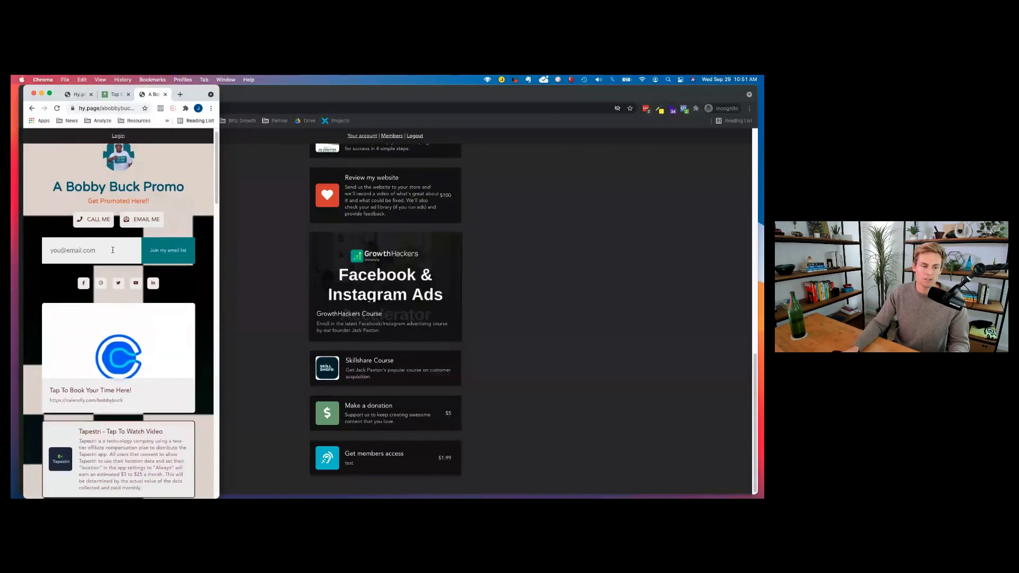
scroll(117, 260, down, 6)
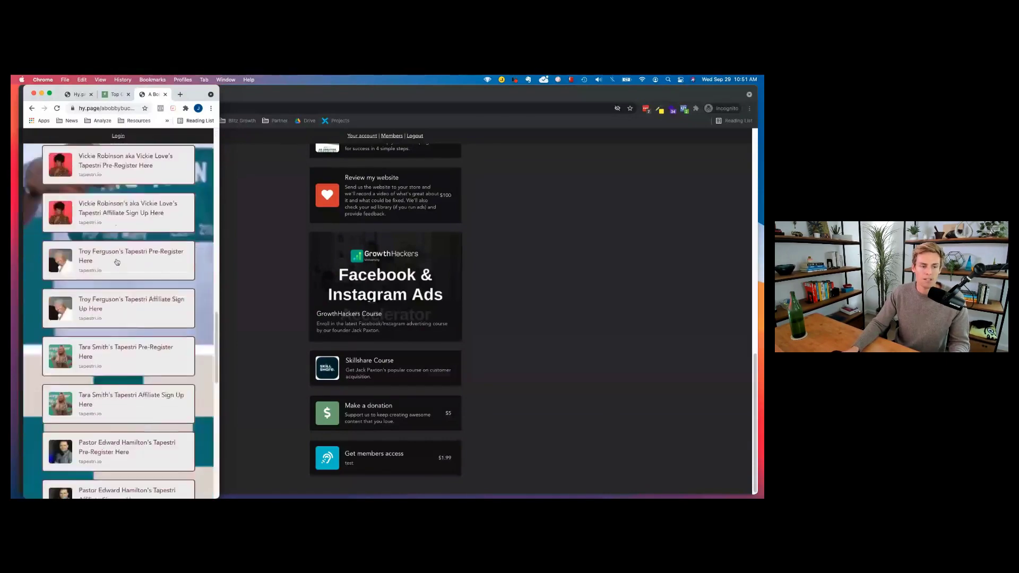
scroll(146, 318, up, 20)
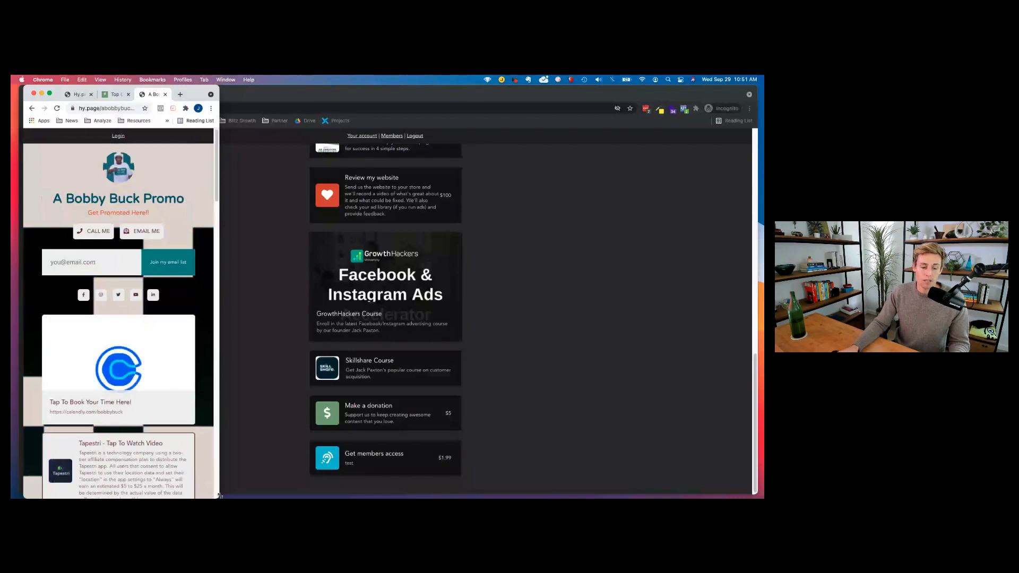
key(ctrl+alt+Return)
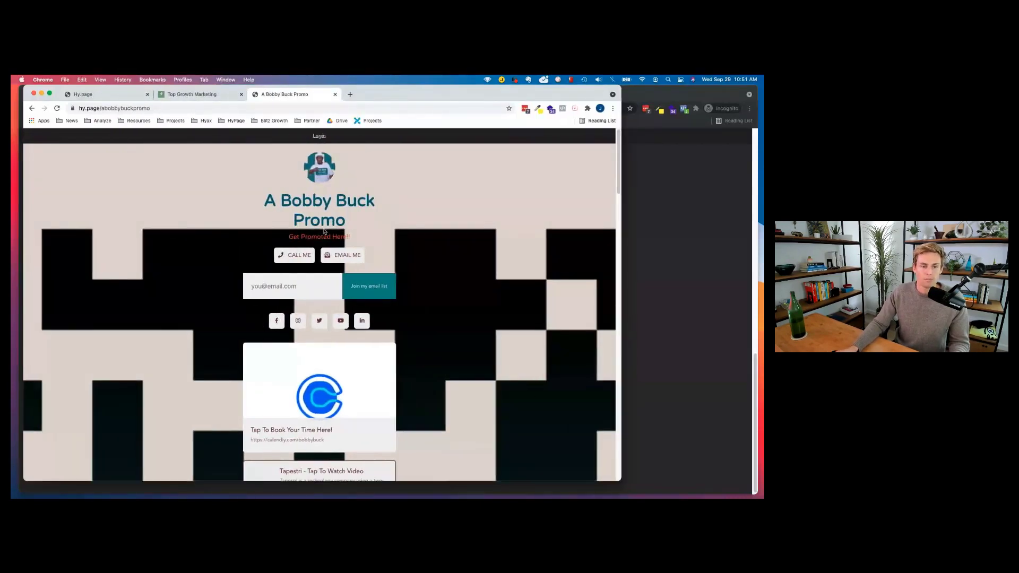
click(231, 106)
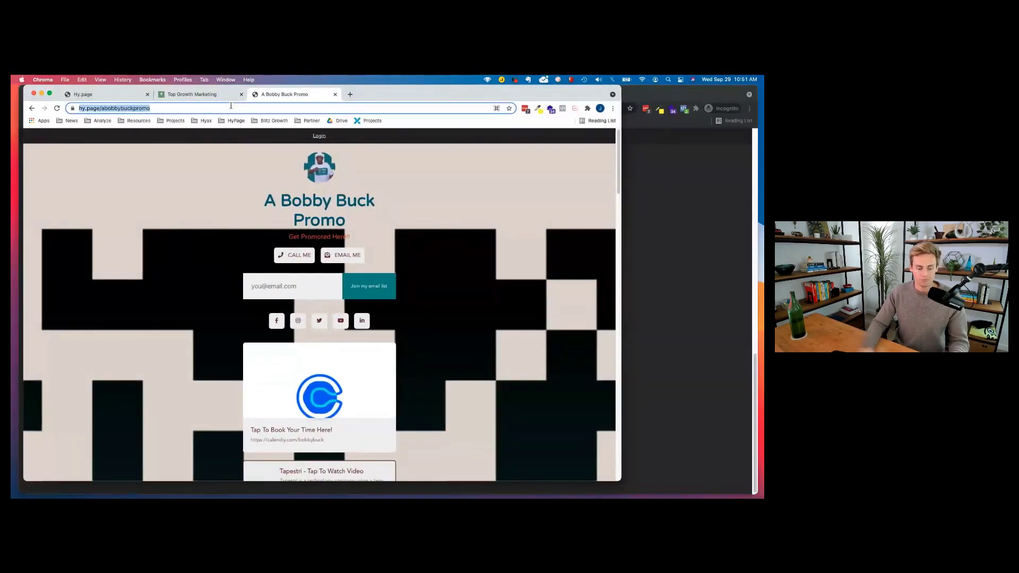
key(super+shift+v)
key(Return)
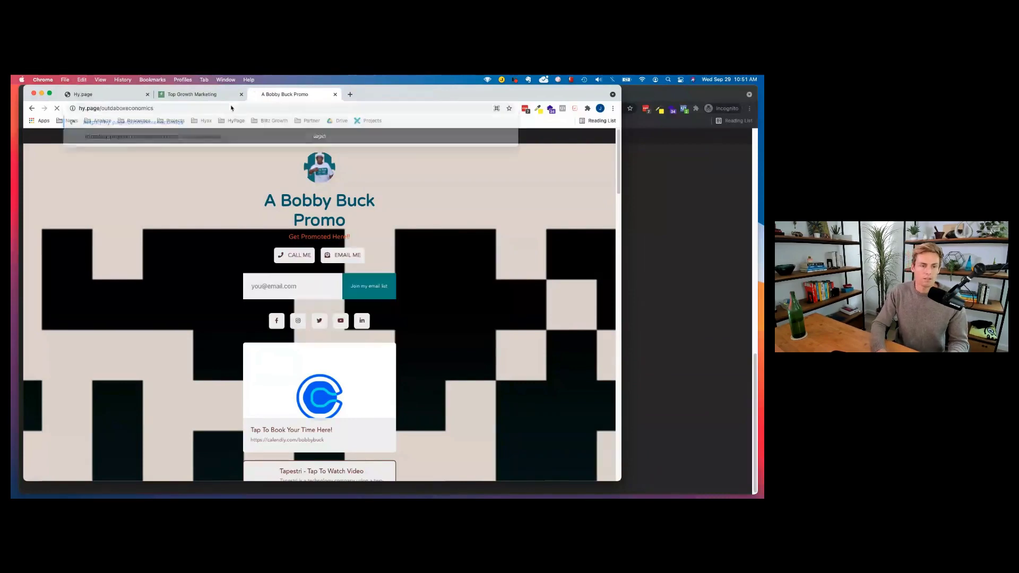
key(Return)
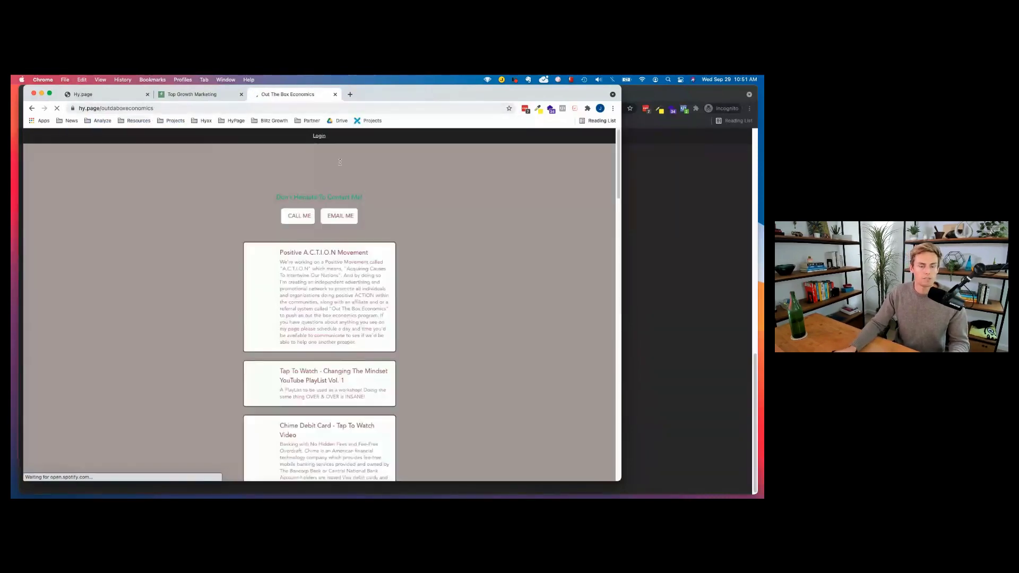
drag(271, 161, 384, 188)
scroll(351, 209, down, 5)
scroll(351, 209, down, 15)
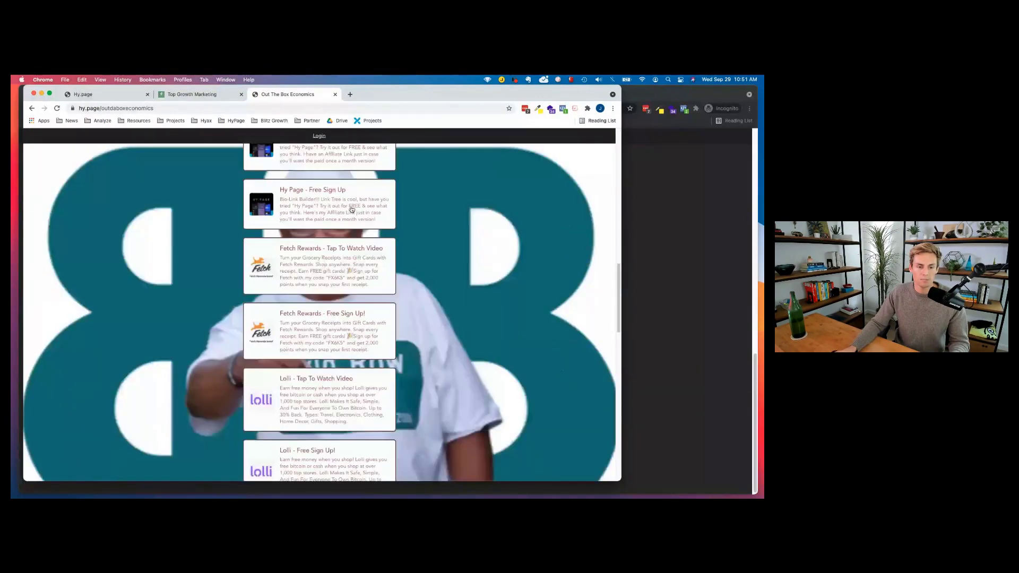
scroll(352, 209, down, 5)
scroll(351, 209, down, 7)
scroll(509, 216, up, 15)
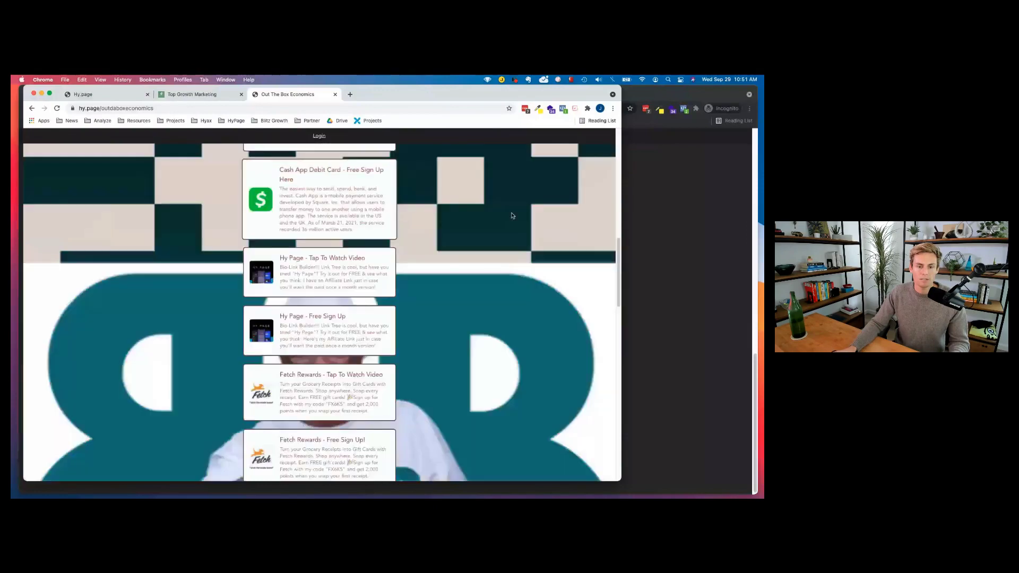
scroll(461, 386, down, 5)
scroll(461, 386, down, 5)
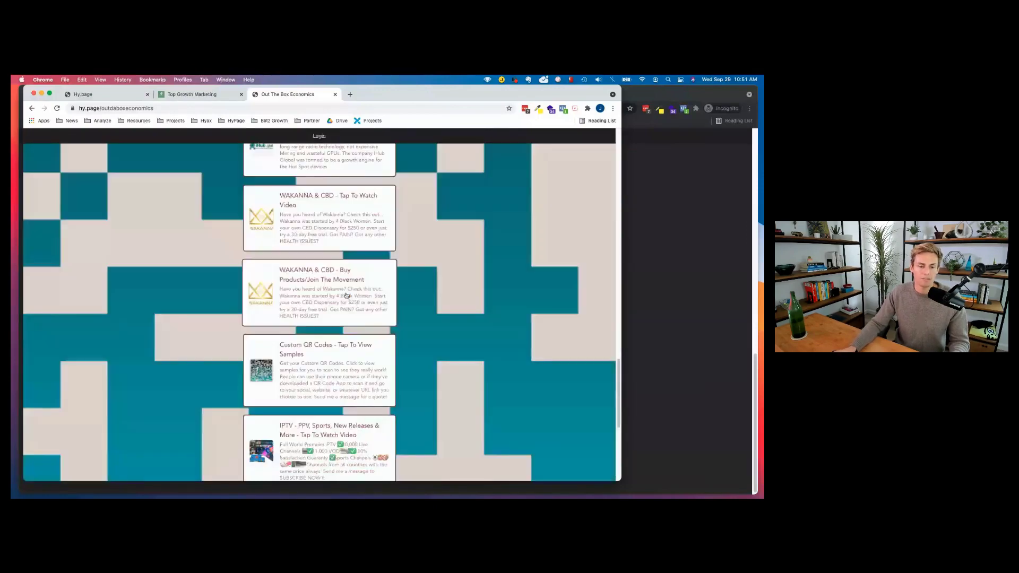
scroll(461, 386, down, 5)
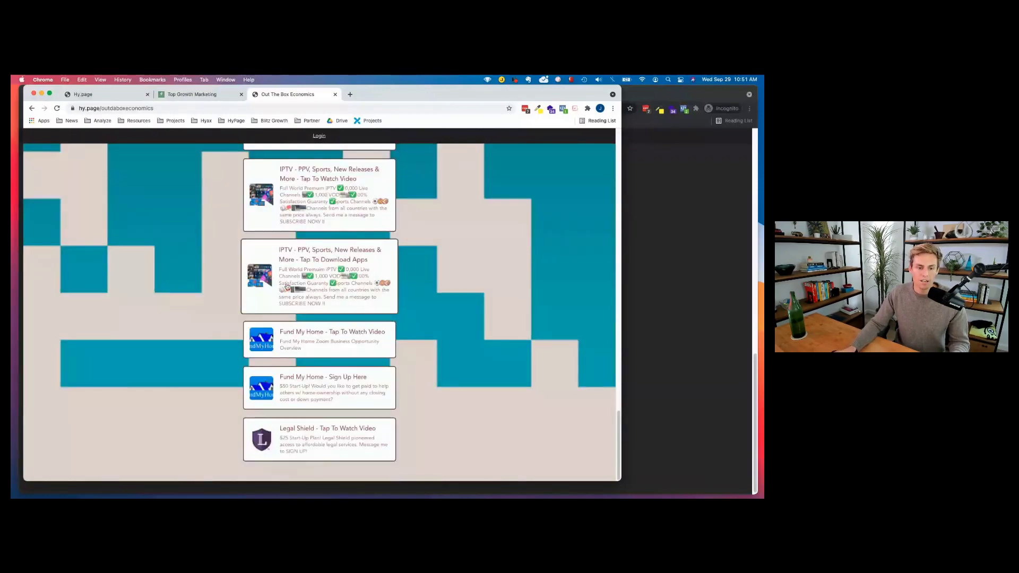
scroll(289, 239, up, 1)
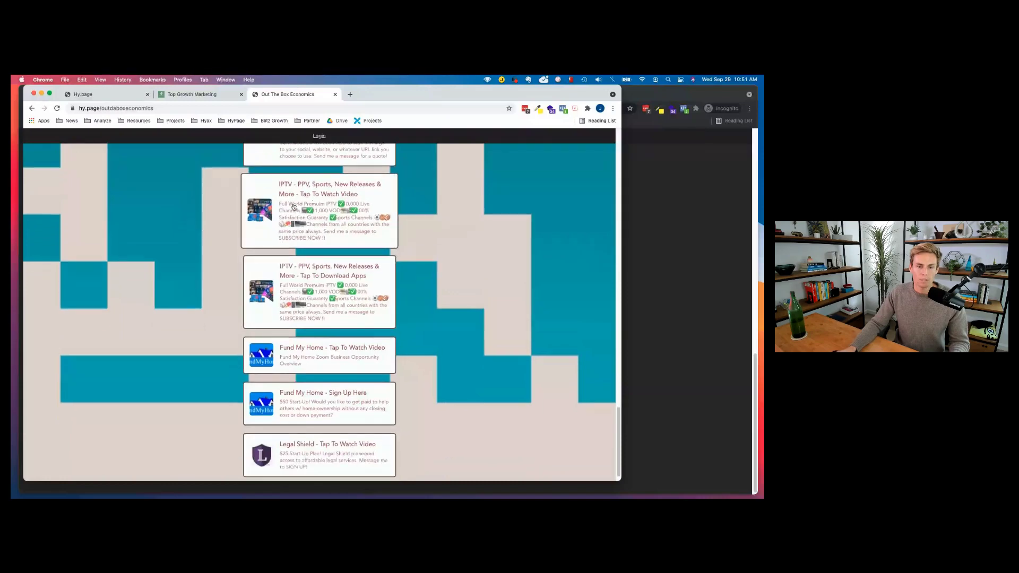
scroll(322, 274, up, 5)
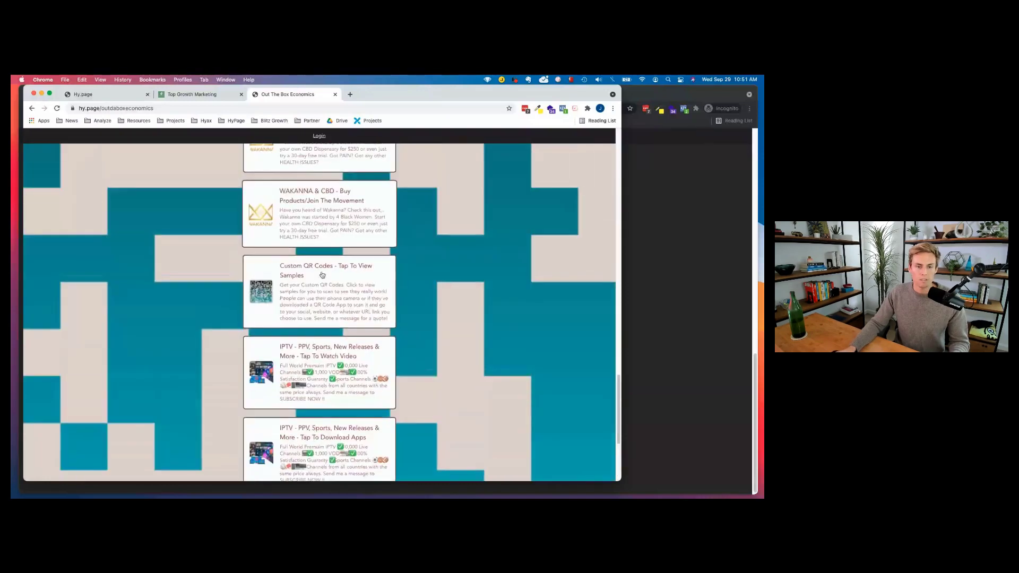
scroll(322, 275, up, 8)
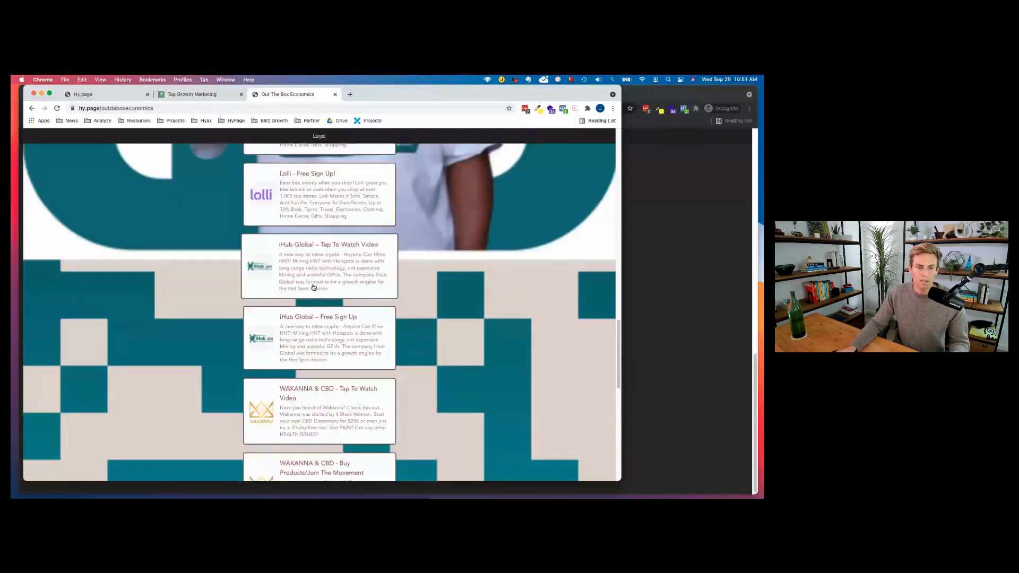
scroll(314, 287, up, 12)
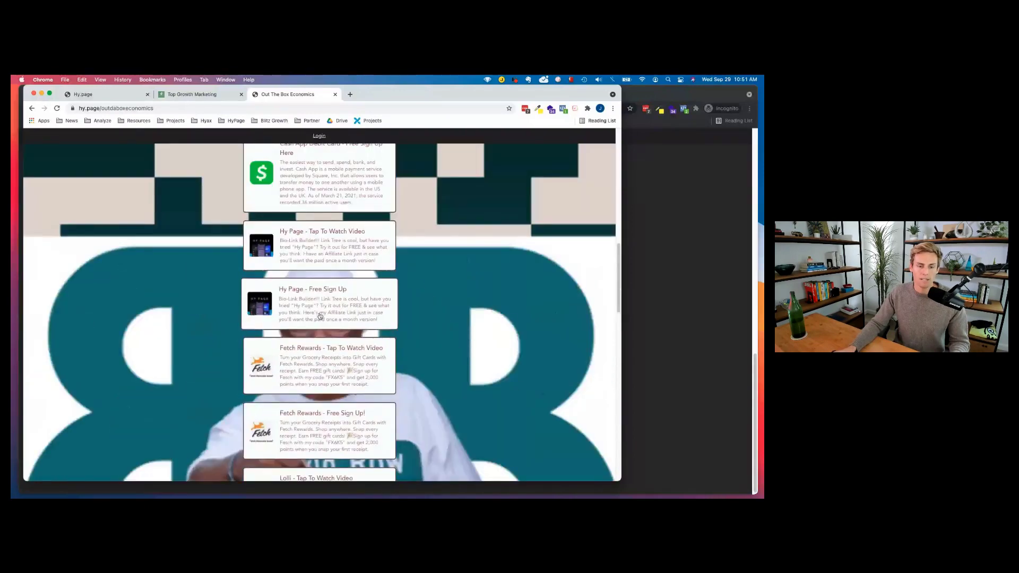
scroll(313, 282, up, 6)
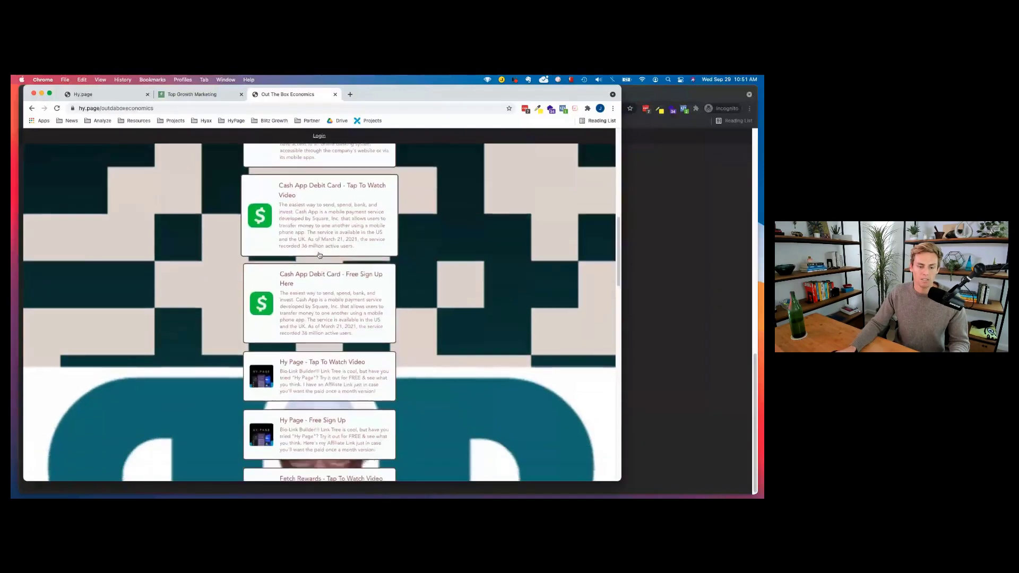
scroll(318, 255, up, 2)
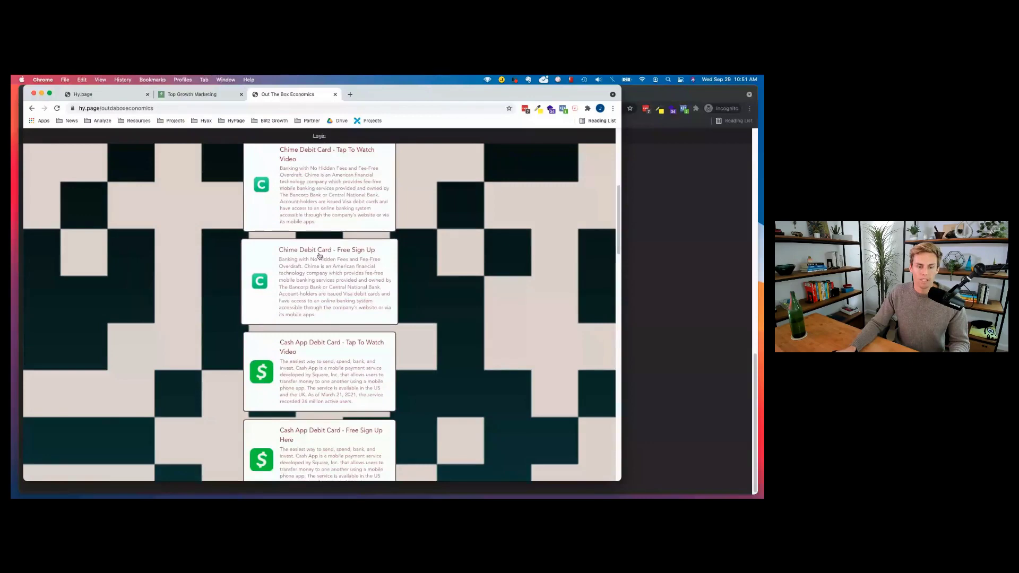
scroll(319, 255, up, 5)
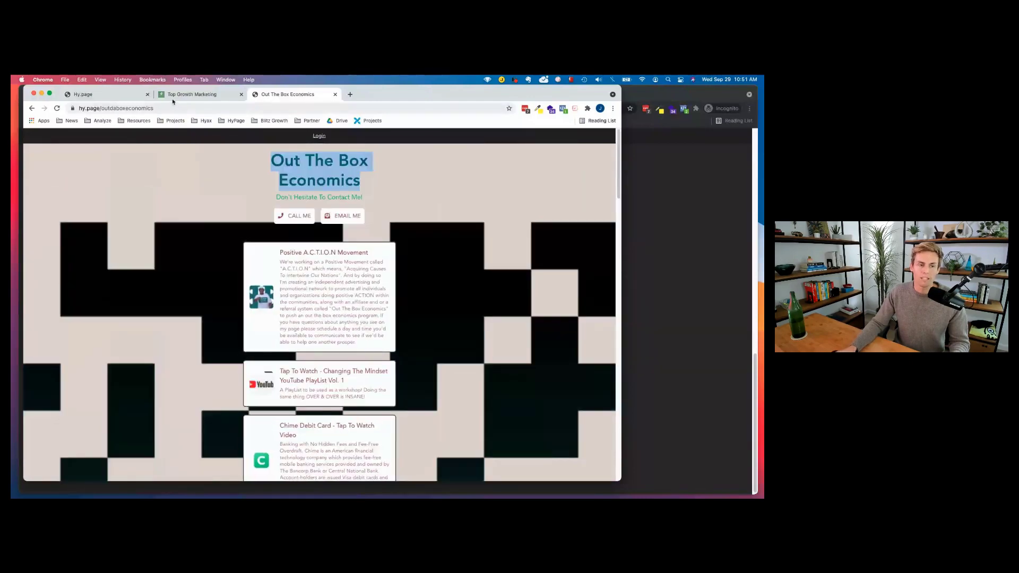
click(176, 108)
Load the published wellnesstalkwithshanna link page from clipboard history and scroll through its links.
key(shift+super+v)
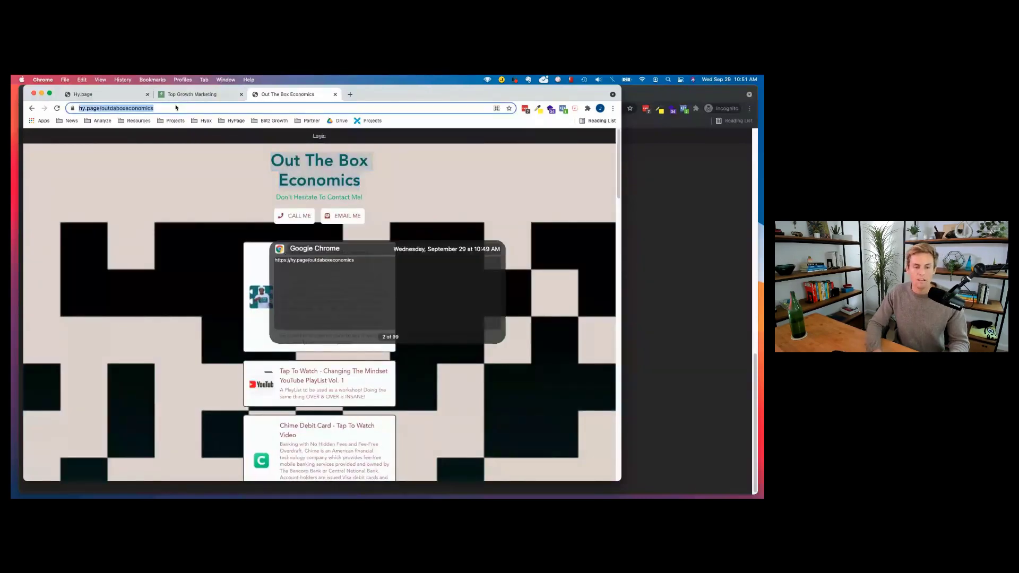
key(shift+super+v)
key(Return)
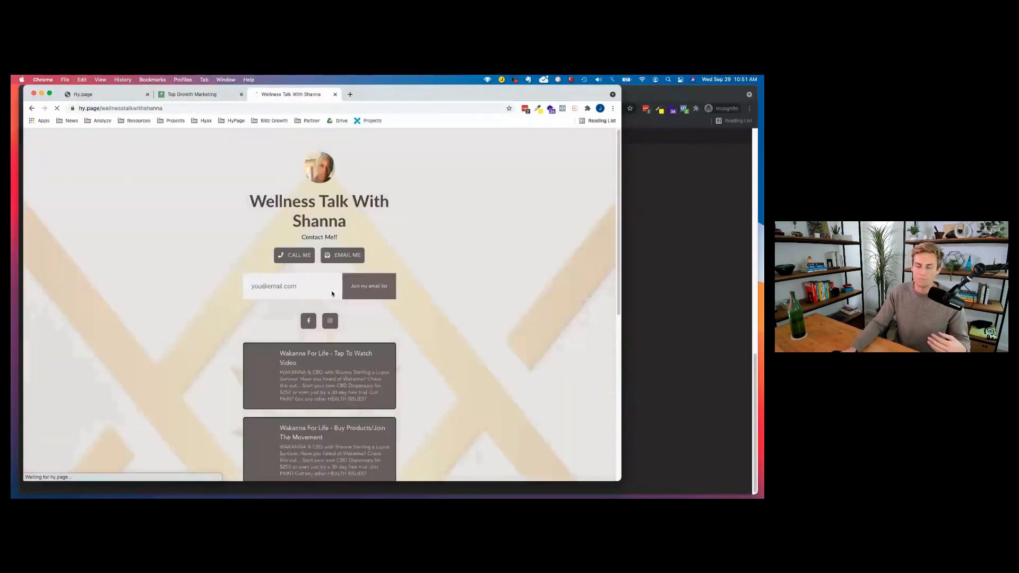
scroll(394, 223, down, 3)
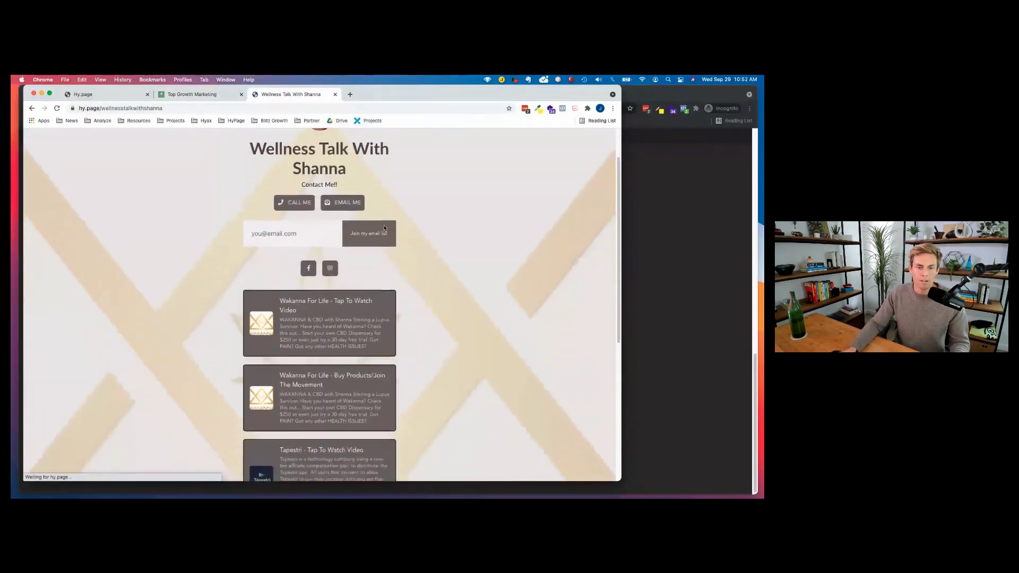
scroll(318, 213, down, 2)
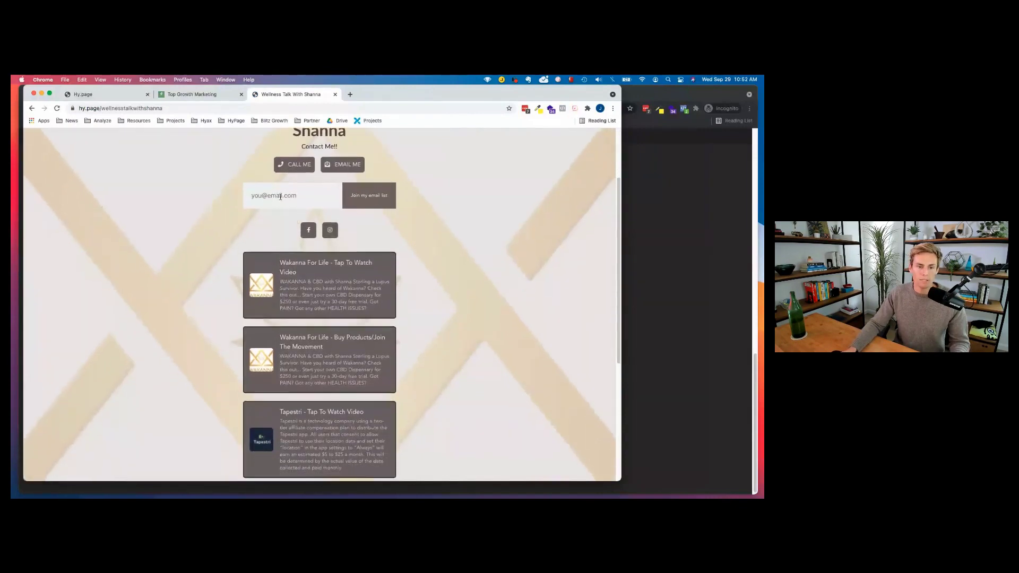
scroll(340, 218, down, 2)
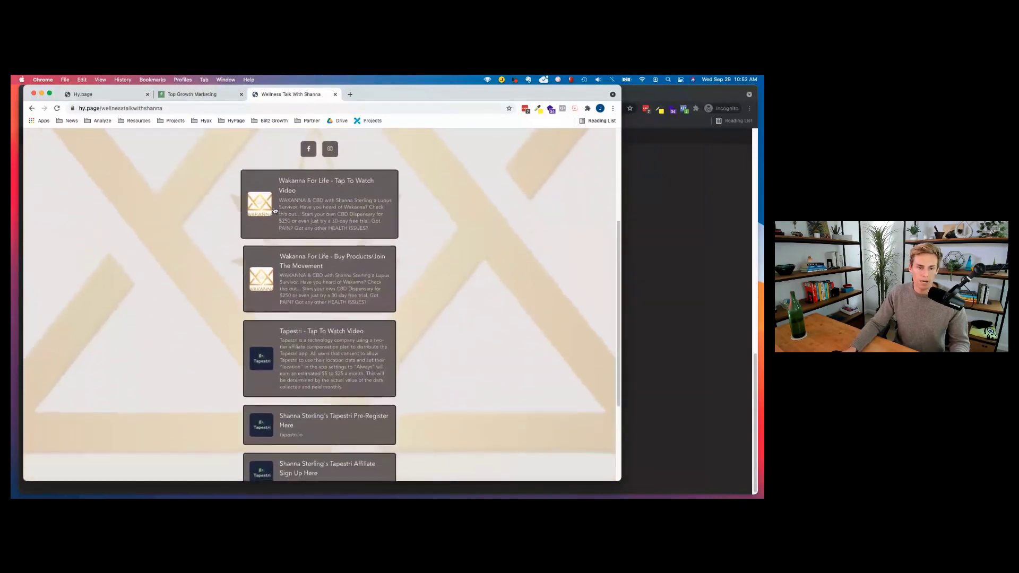
scroll(319, 222, down, 2)
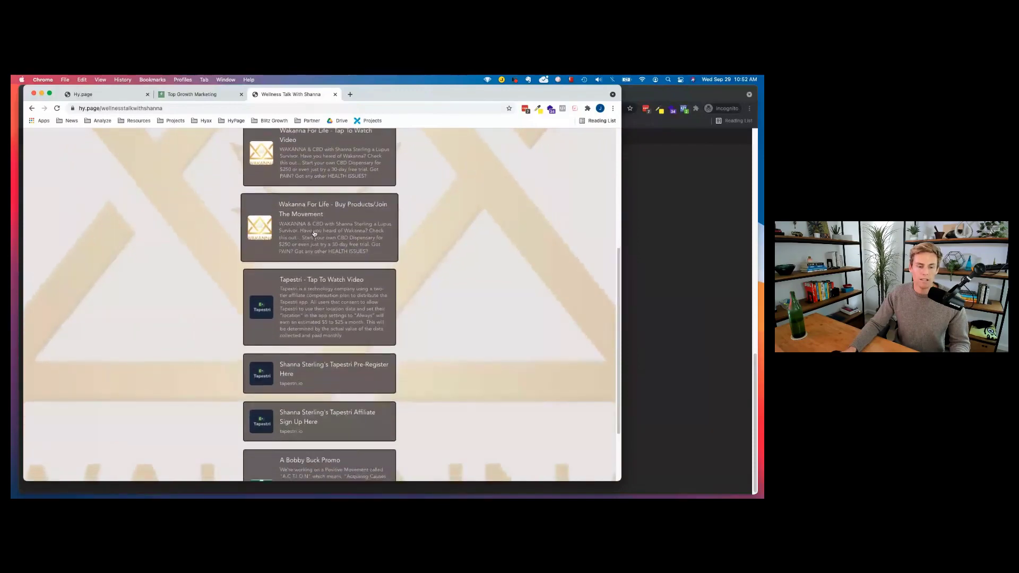
scroll(318, 223, down, 1)
scroll(321, 202, down, 2)
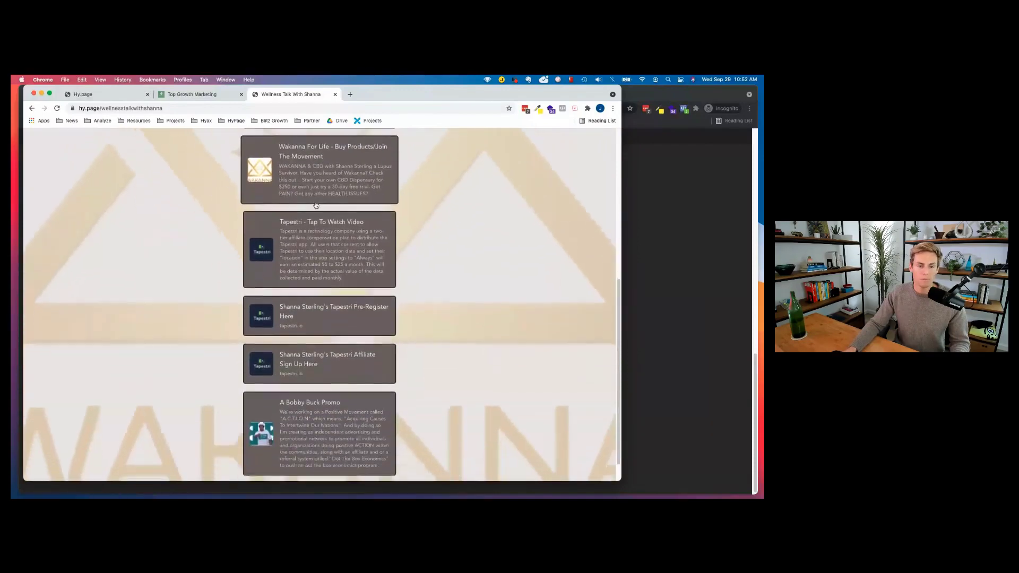
scroll(314, 215, down, 1)
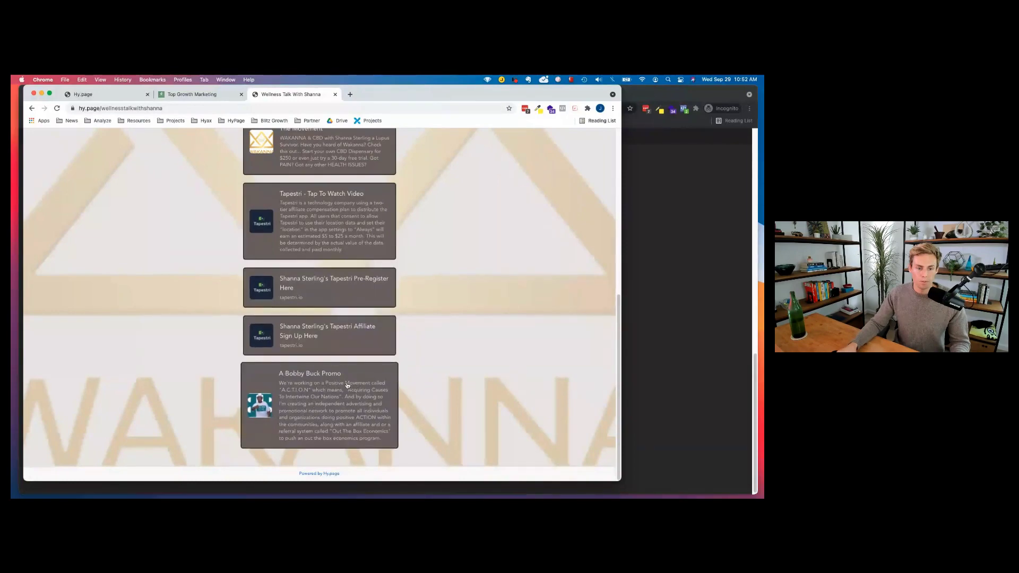
scroll(311, 379, up, 15)
Swap in the hy.page/artandsoul51 address and preview at phone width before widening again.
click(184, 108)
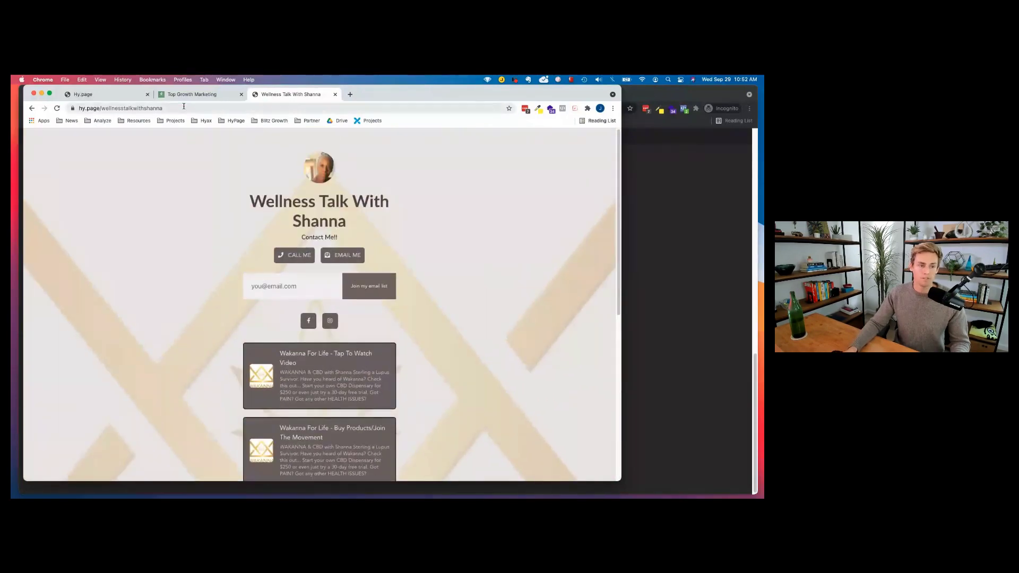
key(super+shift+v)
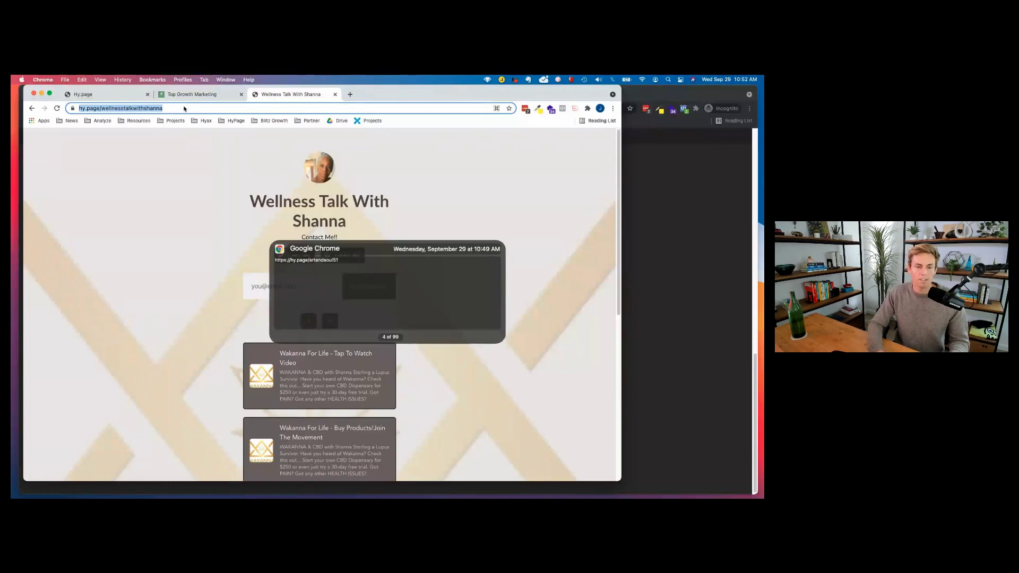
key(super+c)
key(Escape)
scroll(469, 310, down, 4)
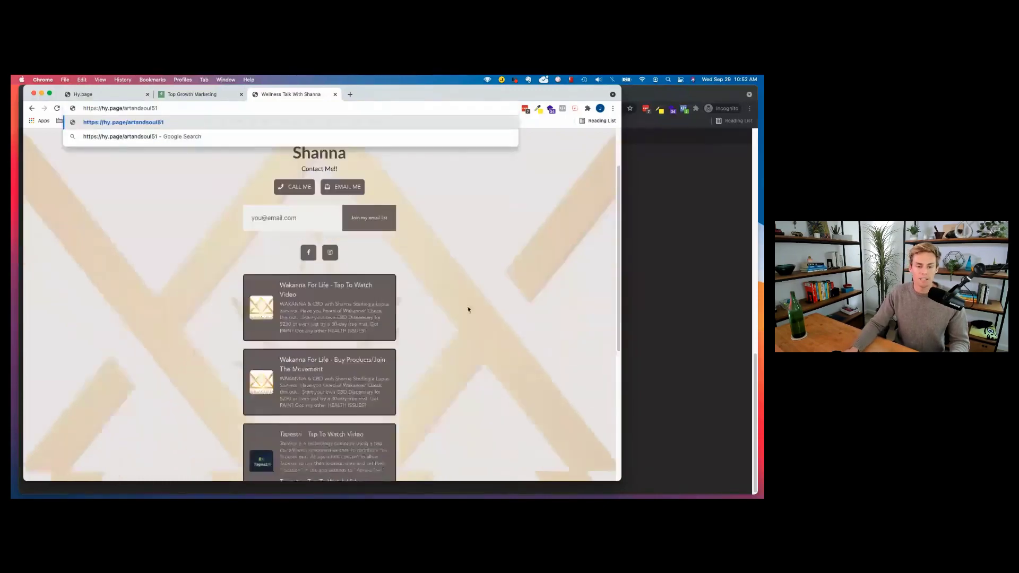
drag(582, 482, 195, 471)
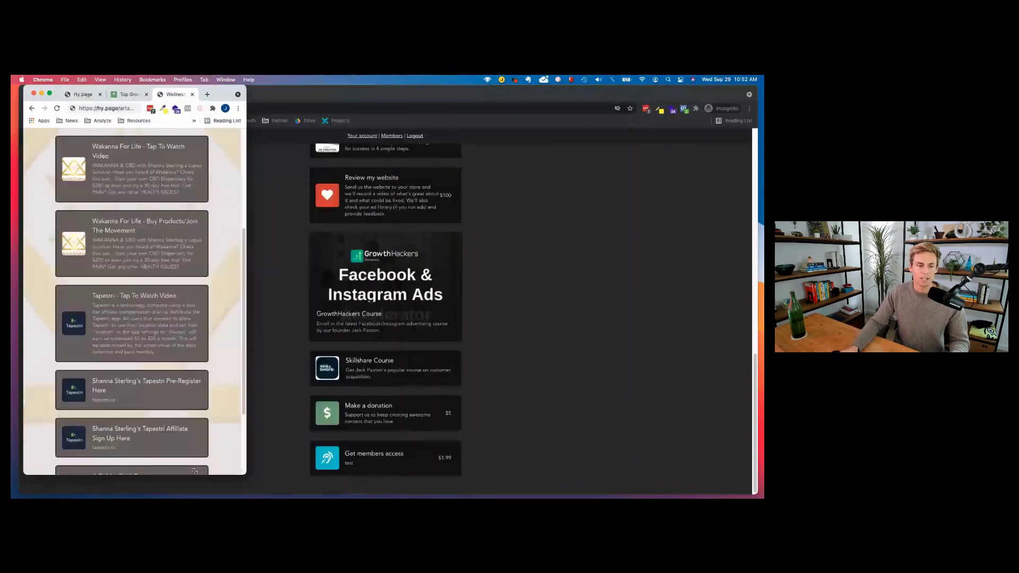
scroll(178, 303, up, 4)
scroll(82, 257, down, 10)
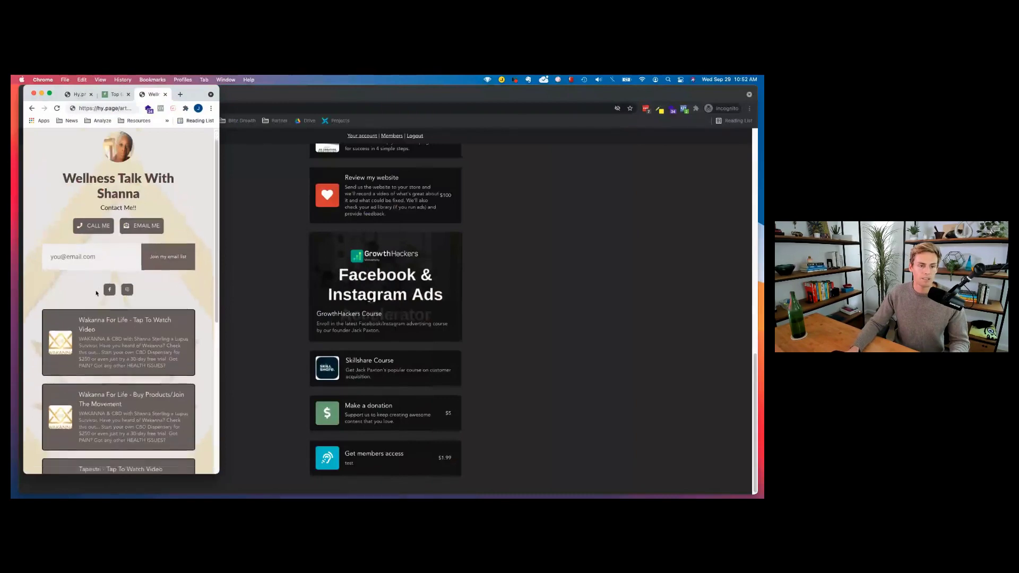
scroll(93, 318, up, 10)
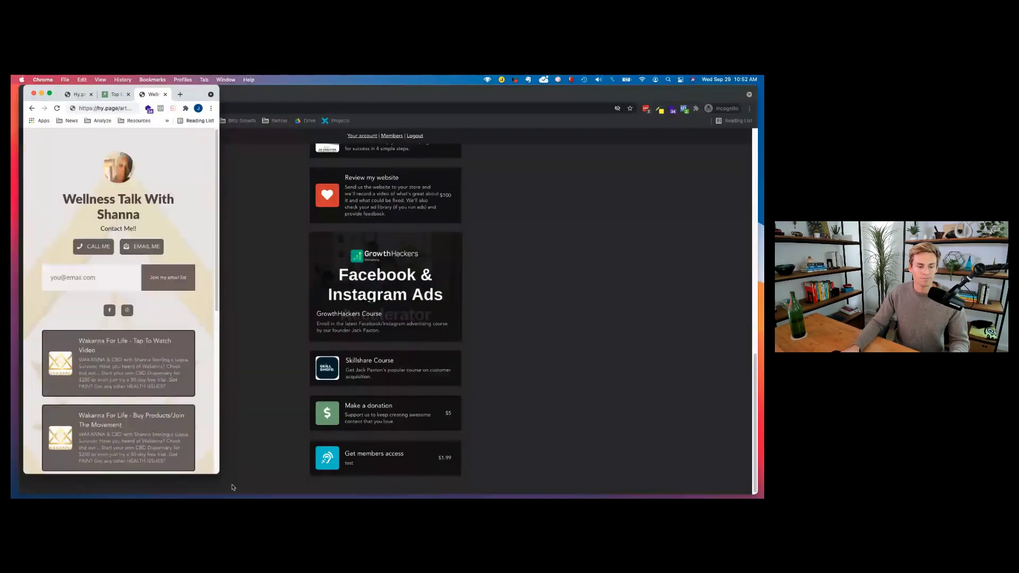
drag(219, 471, 648, 476)
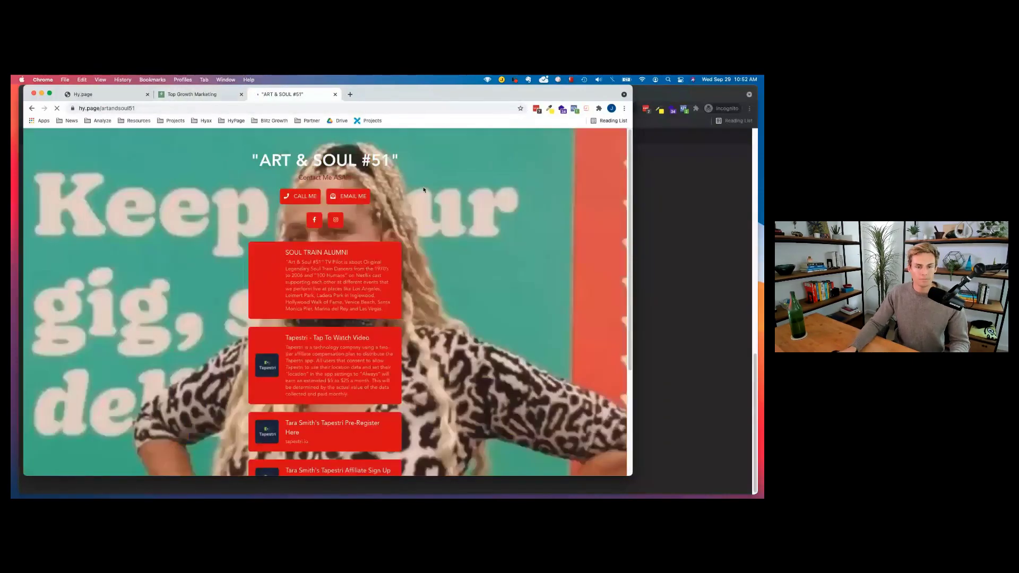
Scroll the Art & Soul #51 page and highlight its title and subtitle.
scroll(380, 212, down, 5)
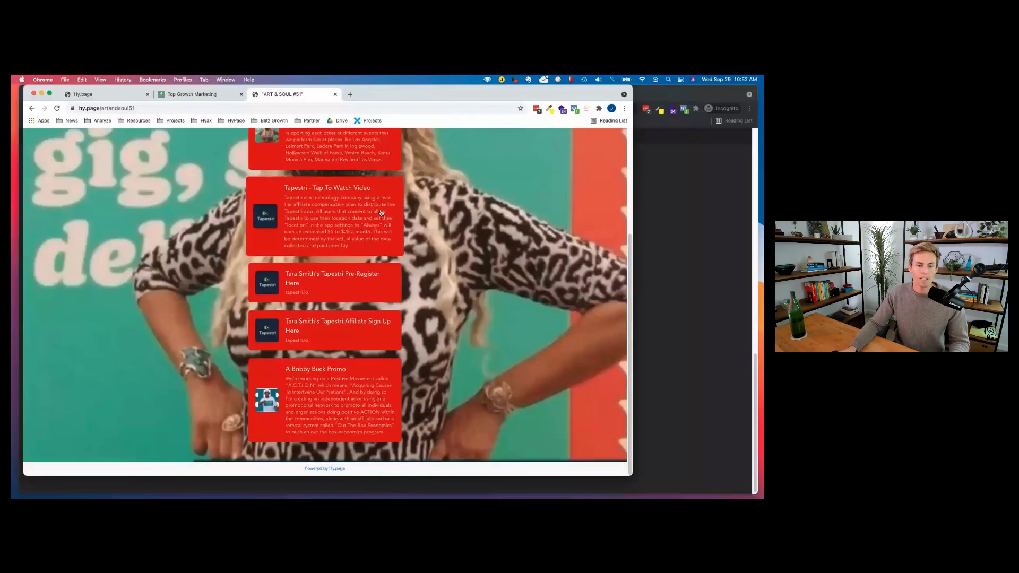
scroll(381, 212, up, 5)
scroll(464, 464, down, 1)
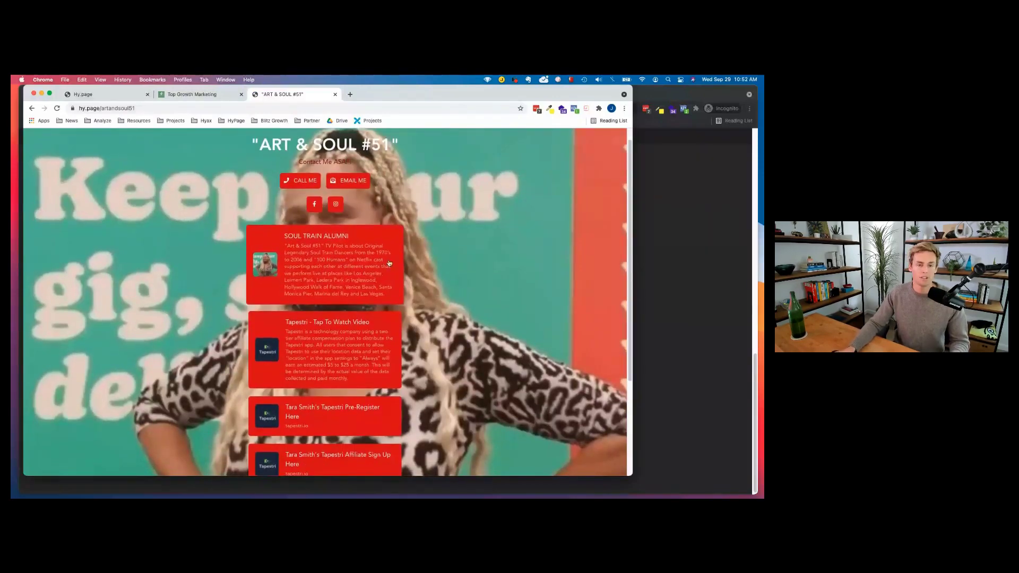
scroll(260, 233, down, 3)
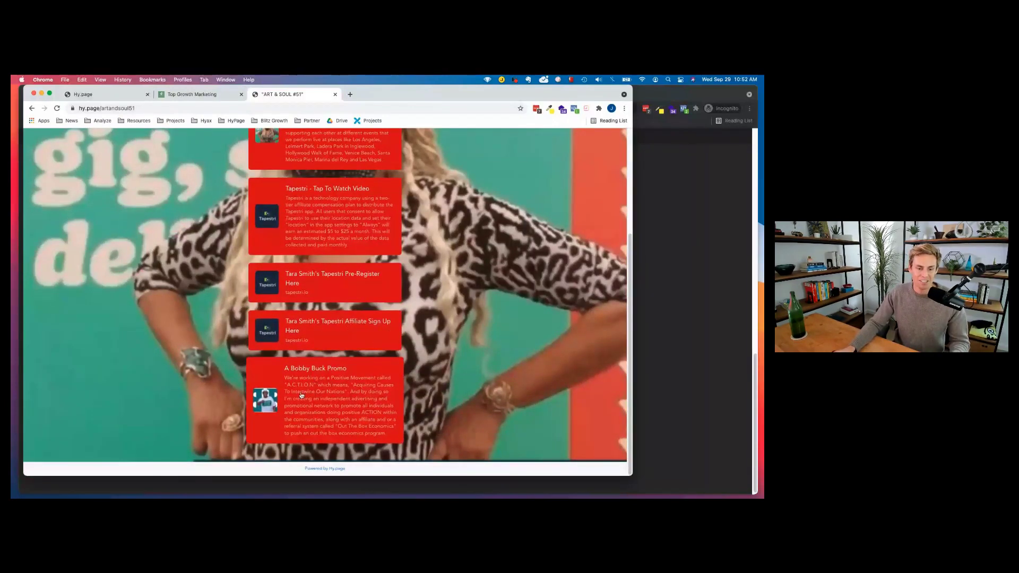
scroll(301, 396, up, 3)
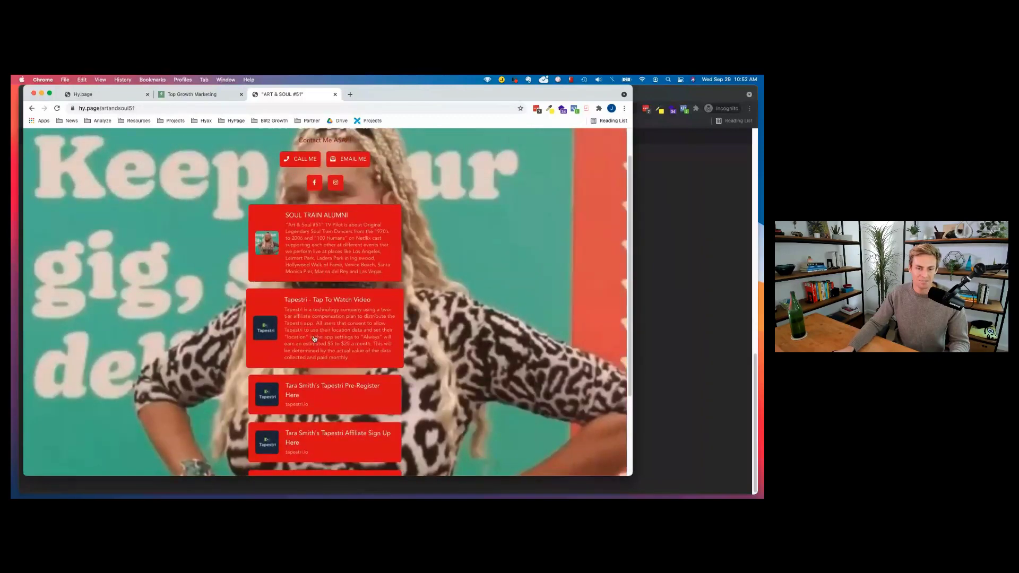
scroll(314, 338, up, 2)
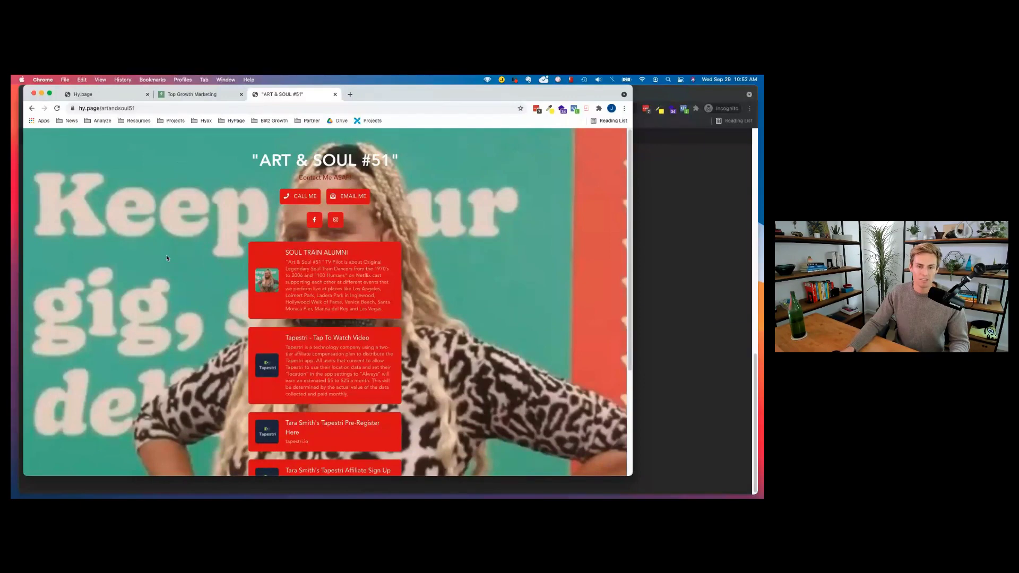
click(142, 109)
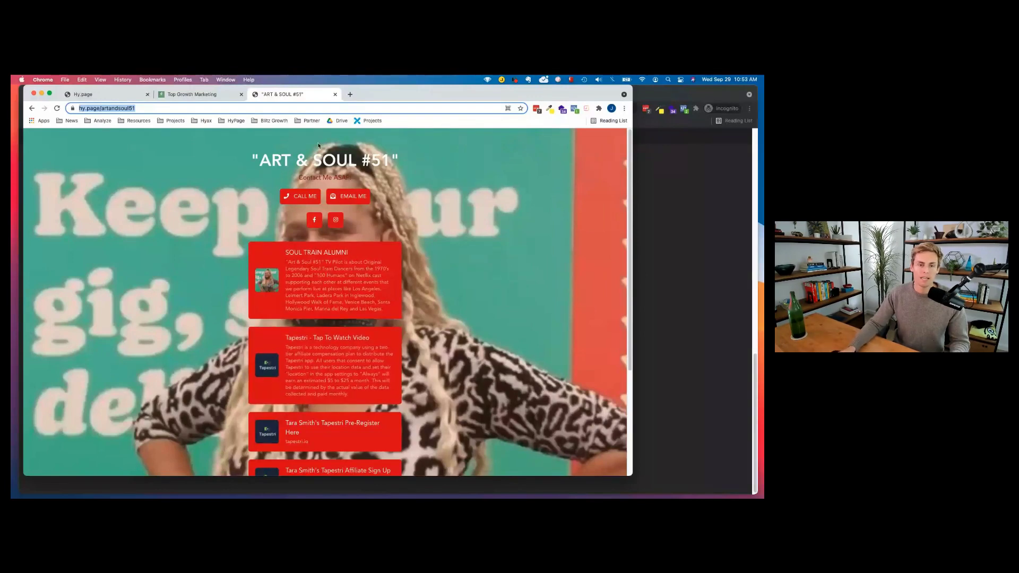
click(252, 157)
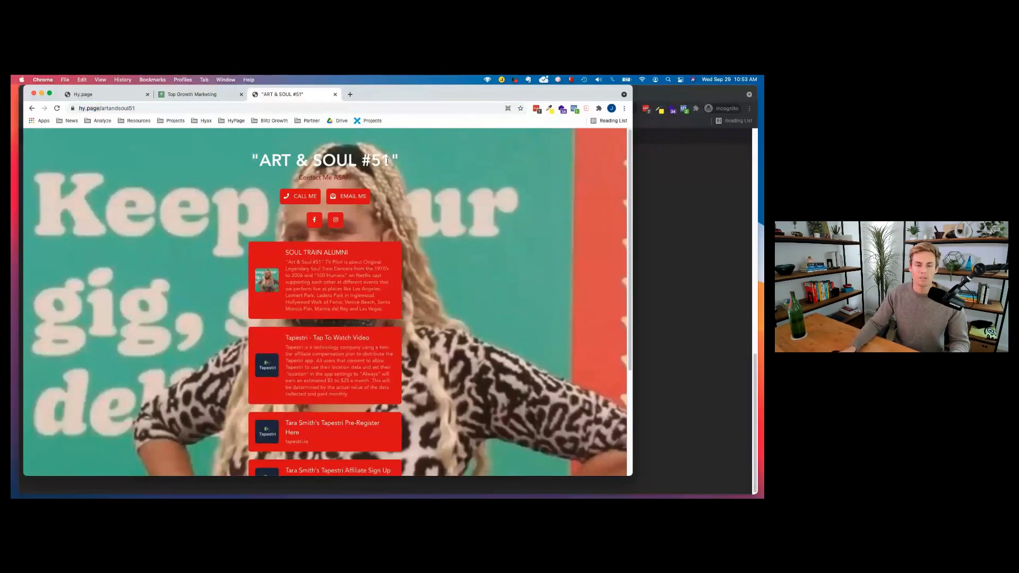
drag(388, 161, 240, 163)
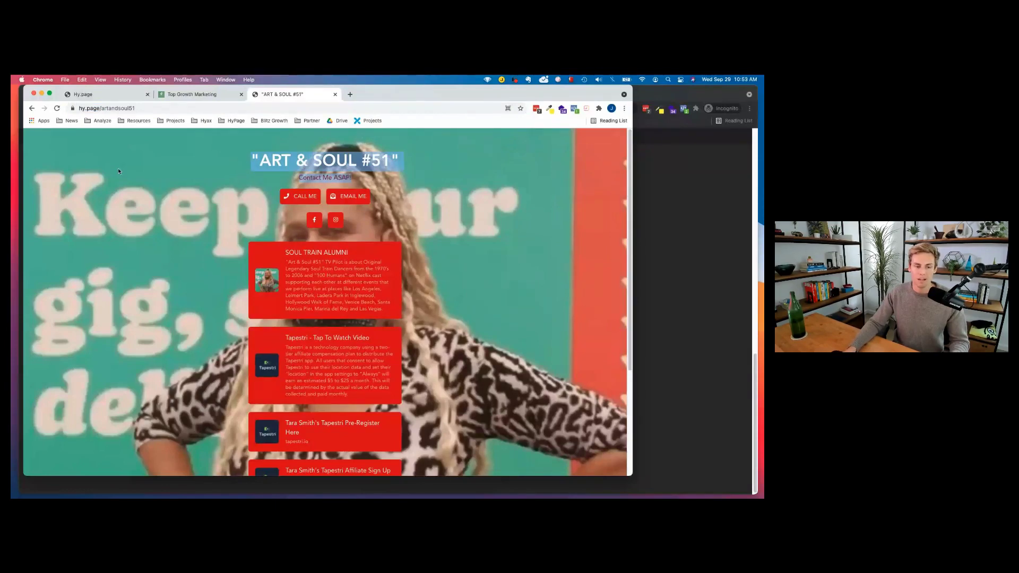
click(156, 110)
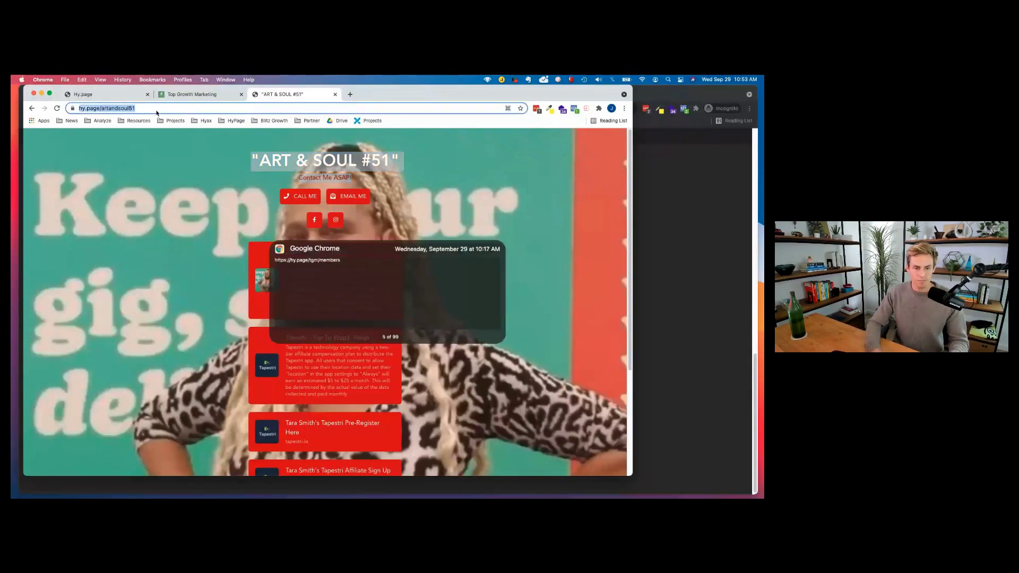
key(super+v)
key(Return)
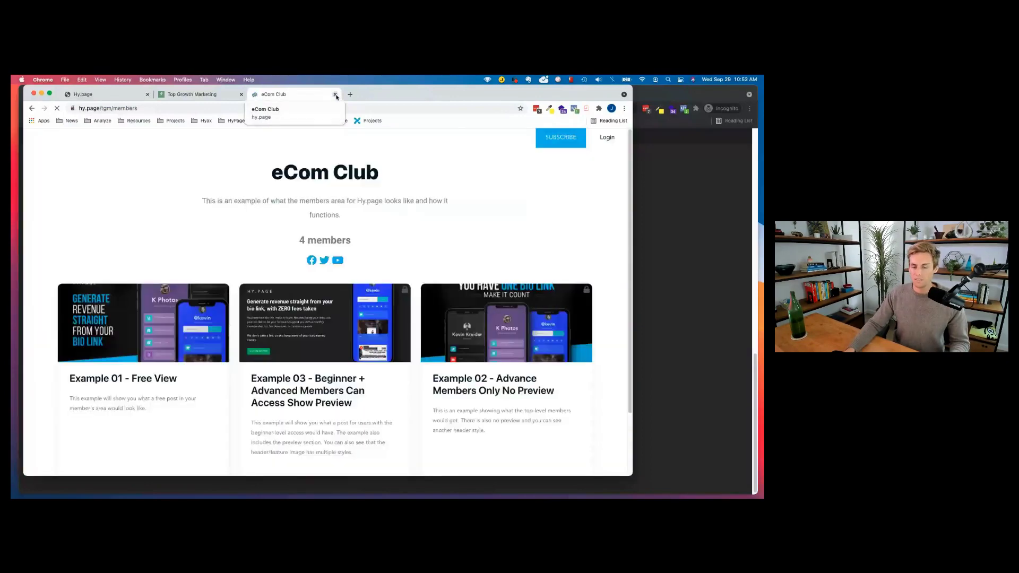
Close the eCom Club tab to fall back to the Top Growth Marketing page.
click(334, 95)
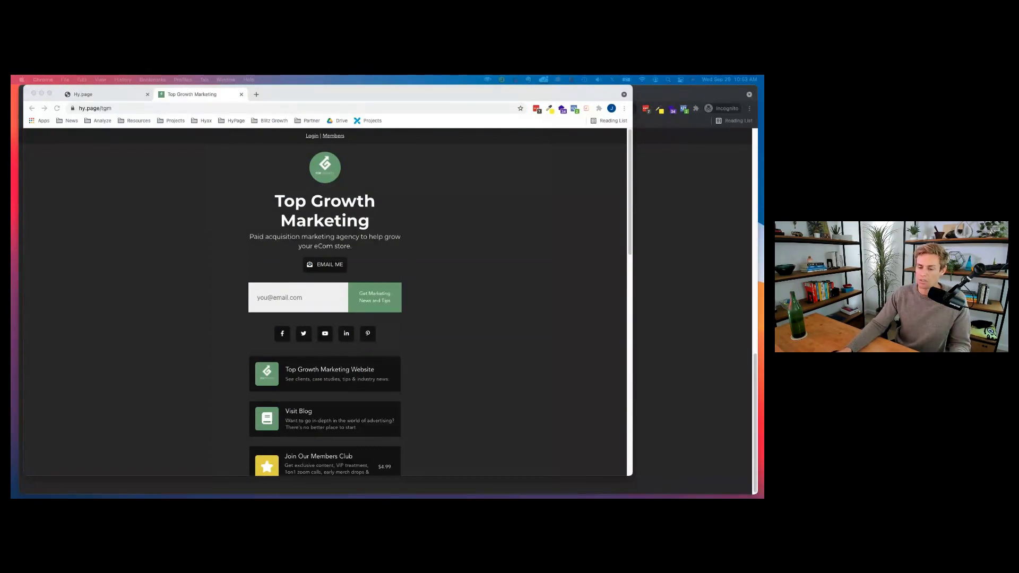
Switch to the Hy.page tab showing the editor's Settings step with domain and tracking fields.
click(109, 95)
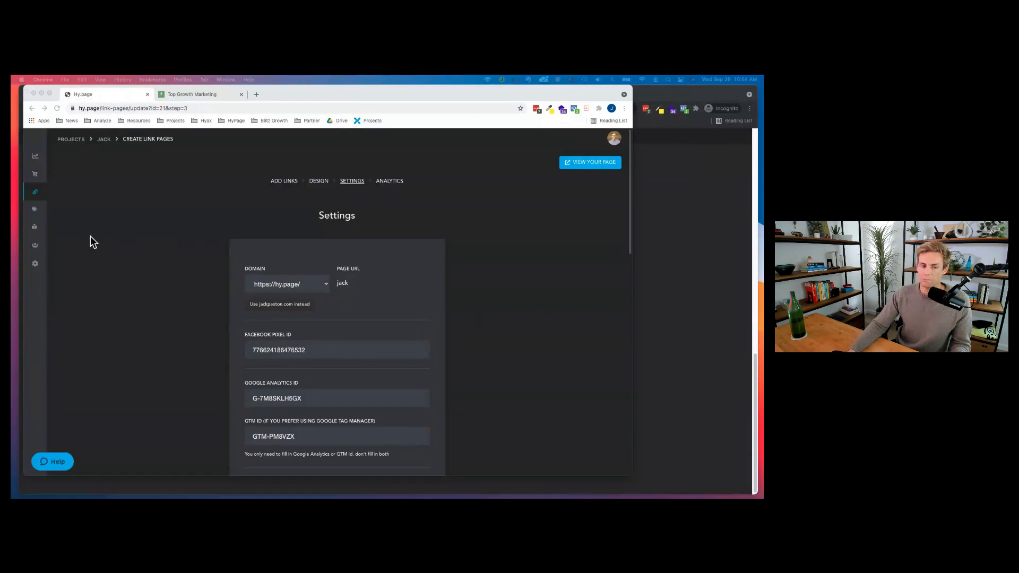
Open Project Settings on the Default Emails section.
click(36, 264)
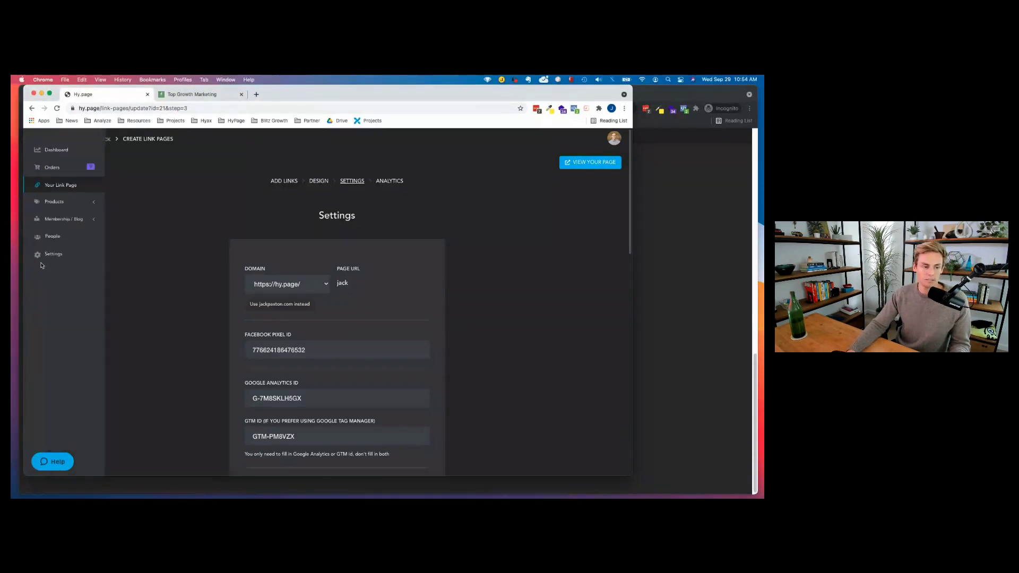
click(37, 262)
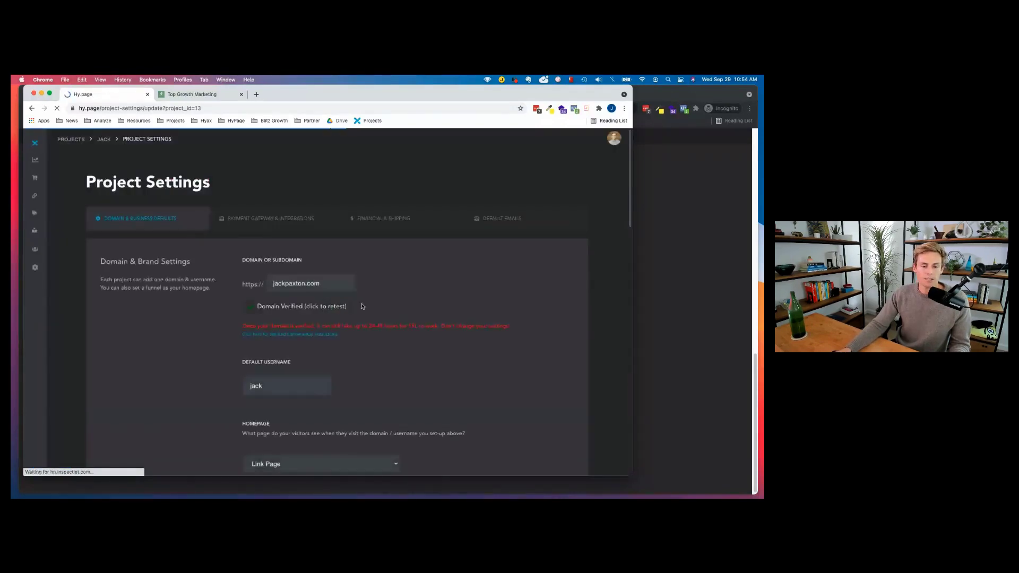
click(498, 218)
scroll(297, 276, down, 3)
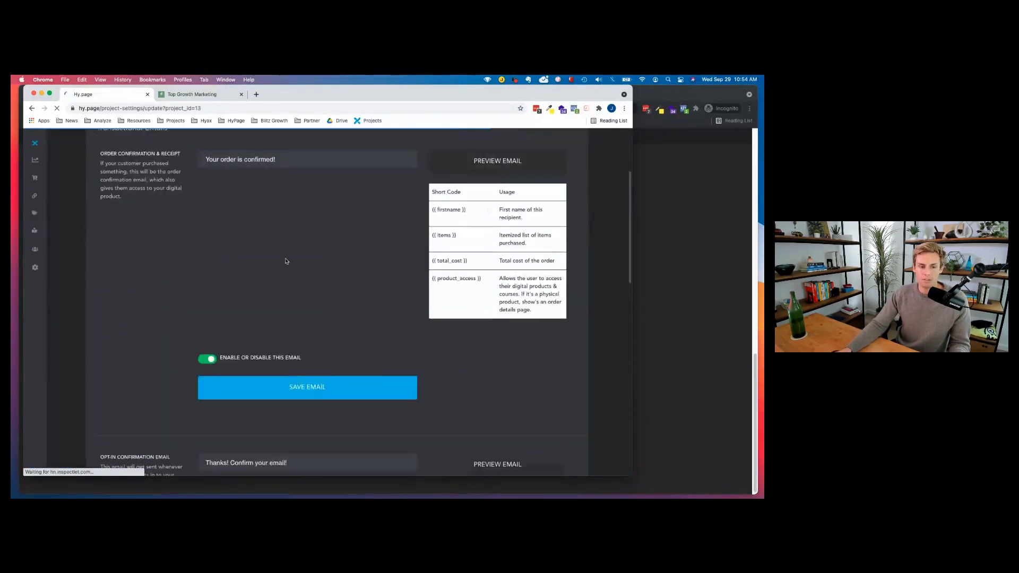
scroll(229, 318, down, 1)
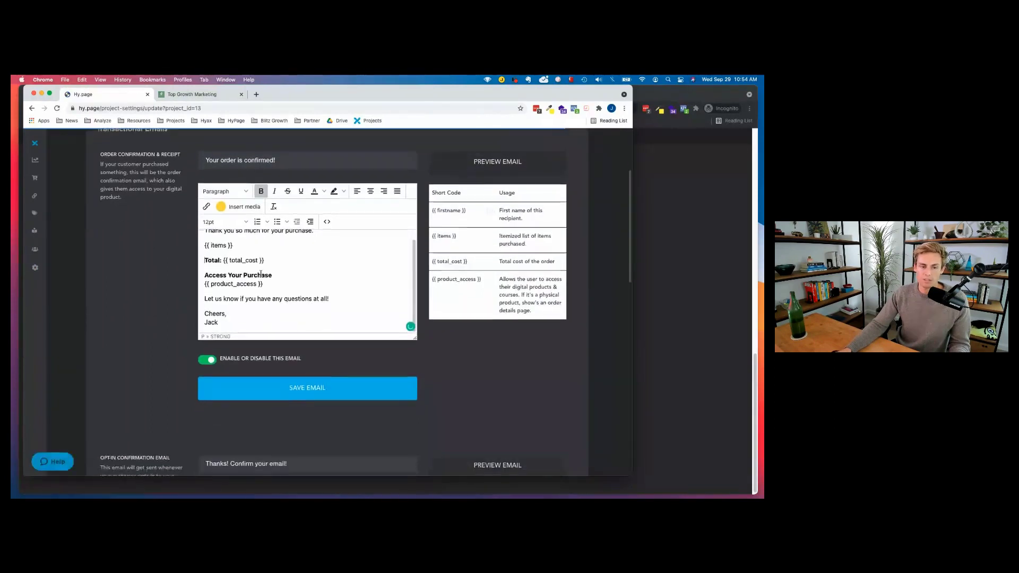
drag(227, 317, 186, 212)
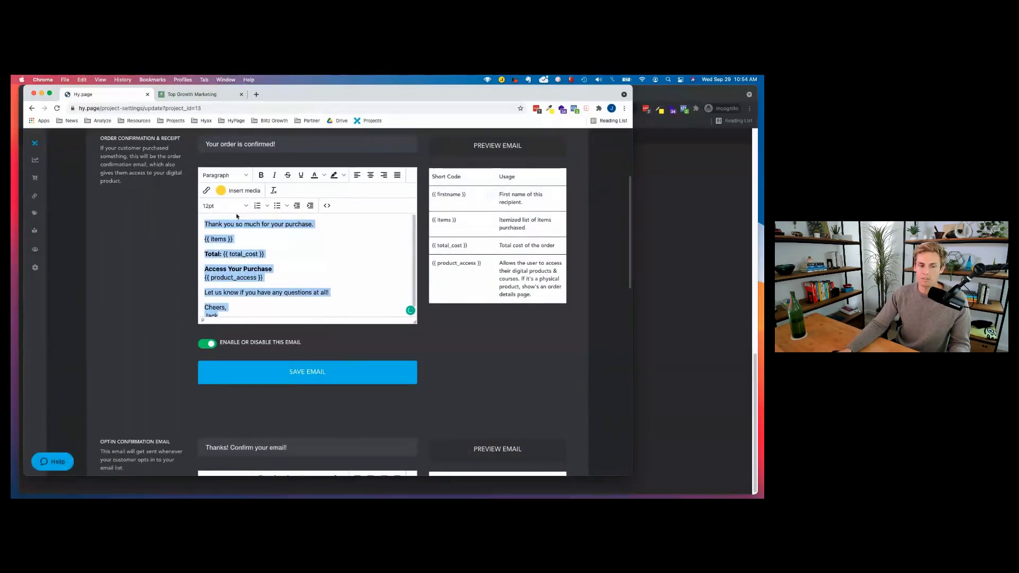
scroll(277, 283, up, 3)
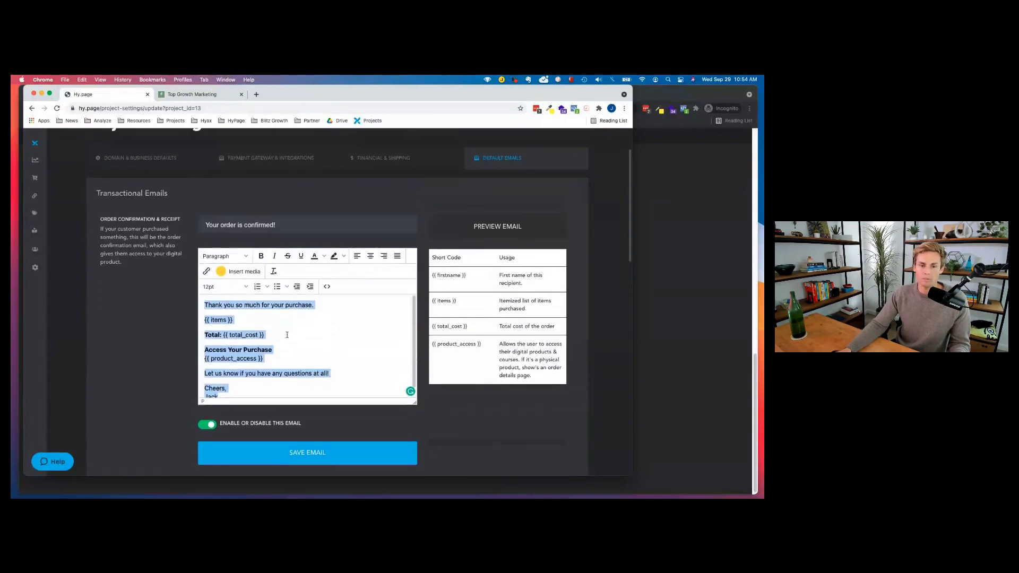
Preview the order confirmation email, disable it, and open the Help support chat.
click(486, 233)
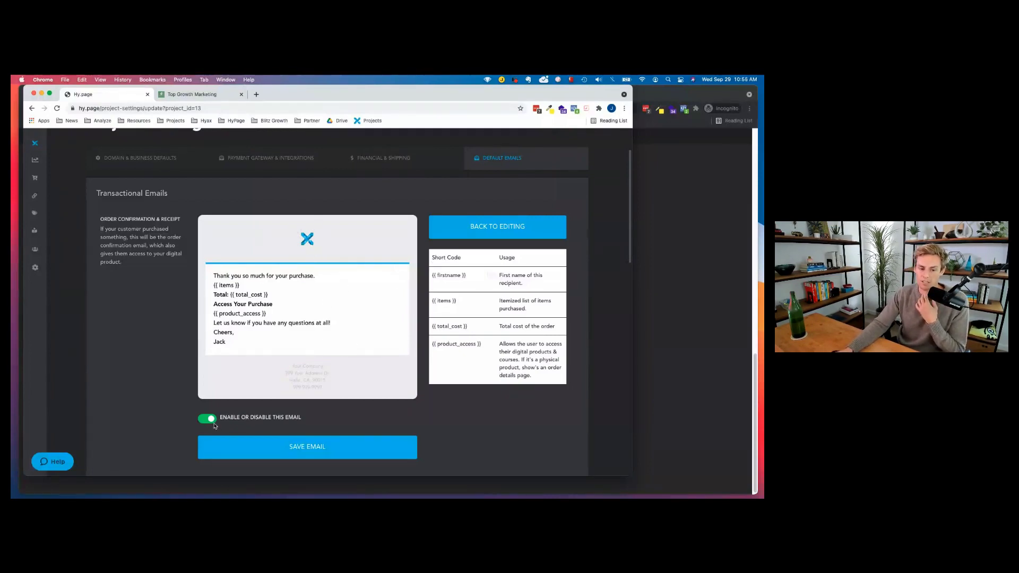
click(210, 419)
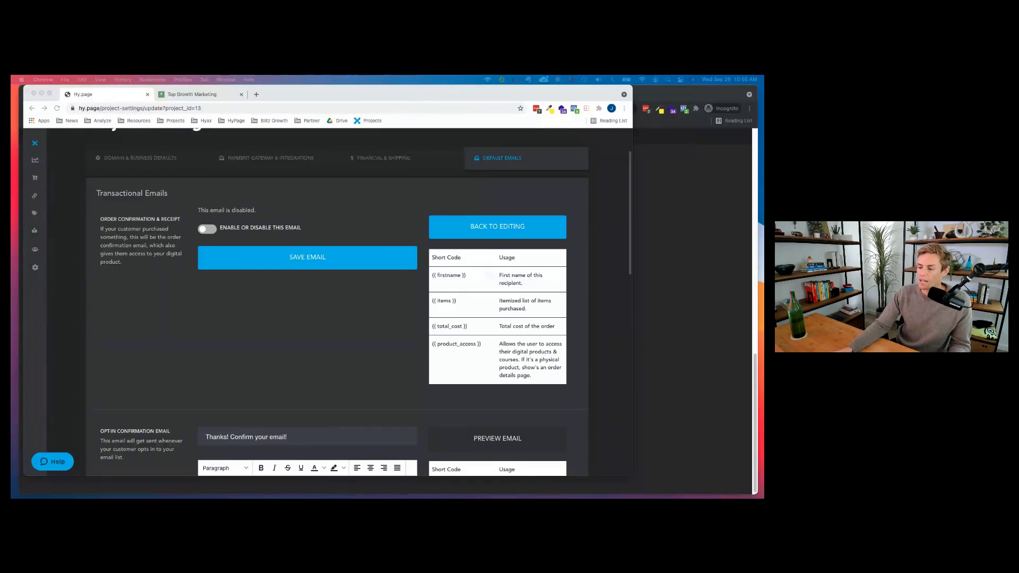
click(294, 361)
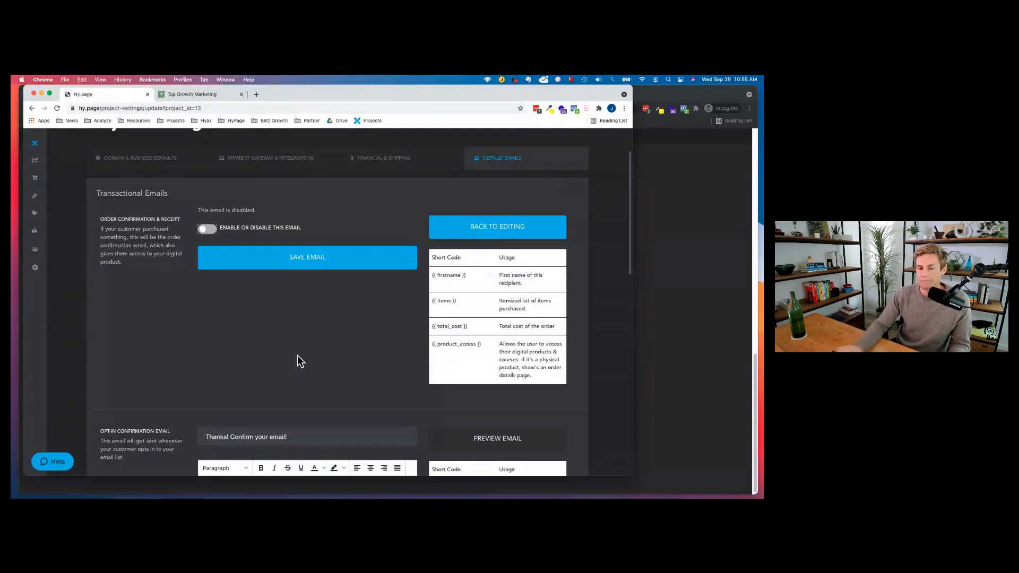
click(60, 469)
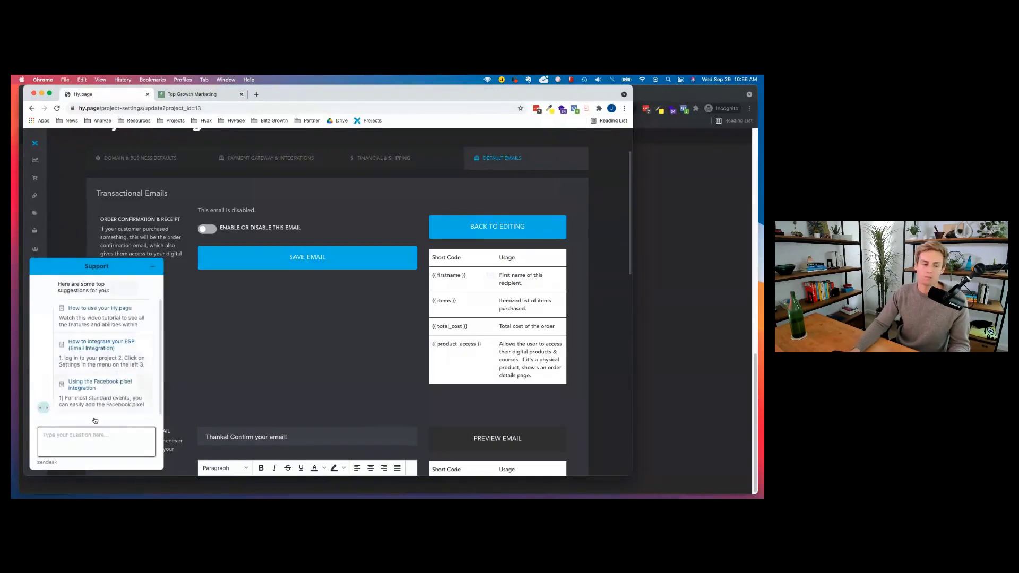
Minimize the support chat and save the disabled order confirmation email.
scroll(96, 371, up, 3)
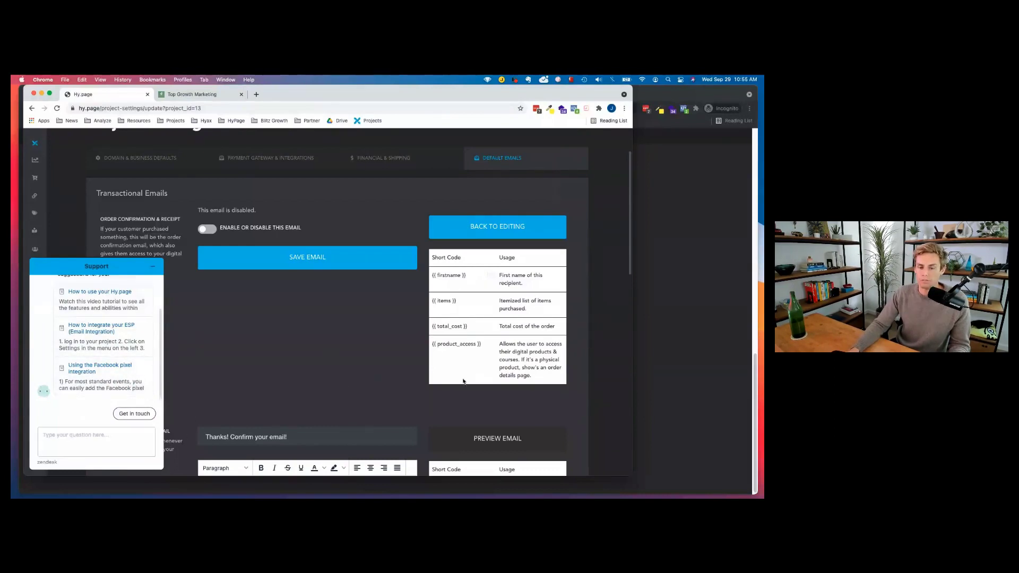
click(153, 266)
click(311, 267)
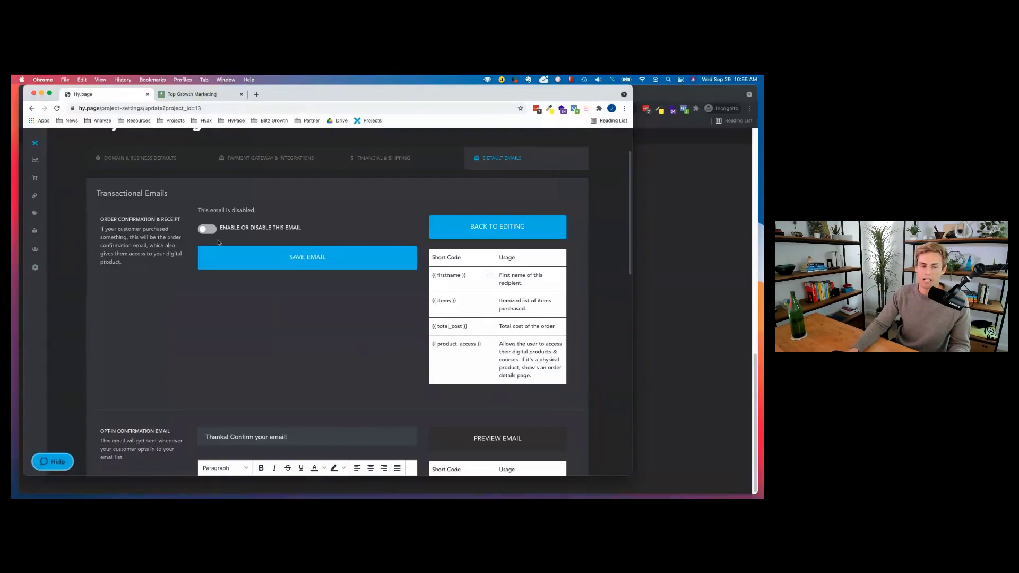
Show Domain & Business Defaults with the verified custom domain and Link Page homepage.
click(144, 227)
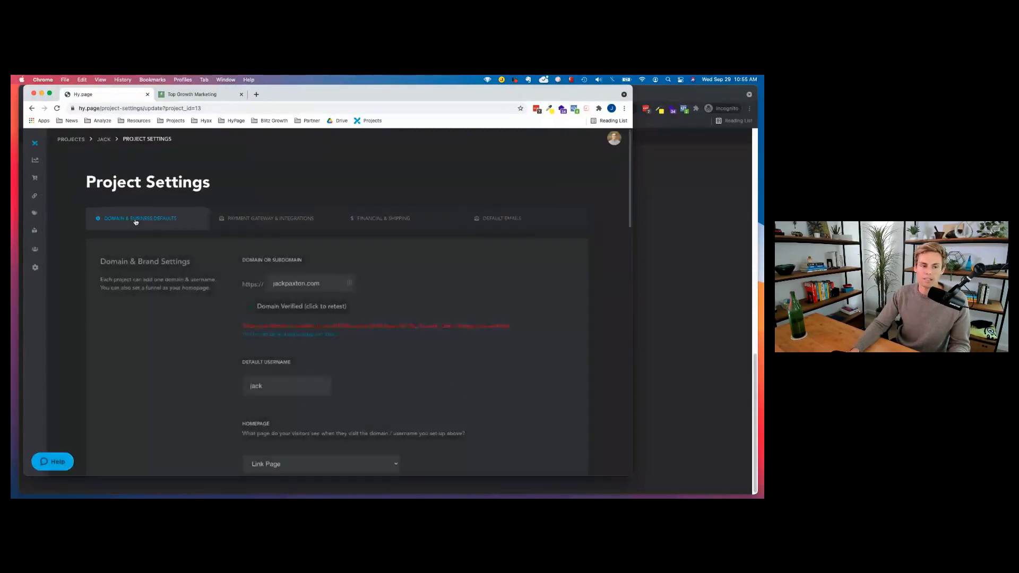
mouse_move(45, 191)
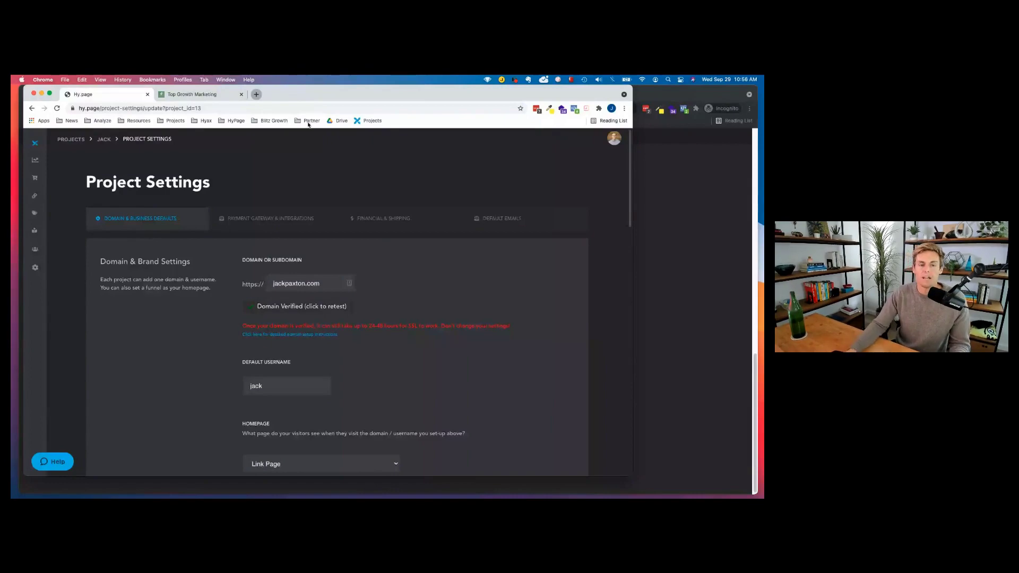
Open blitzgrowth.com in a new tab and scroll to its 25-episode podcast player.
click(256, 94)
text(blitzgrowth.com)
key(Return)
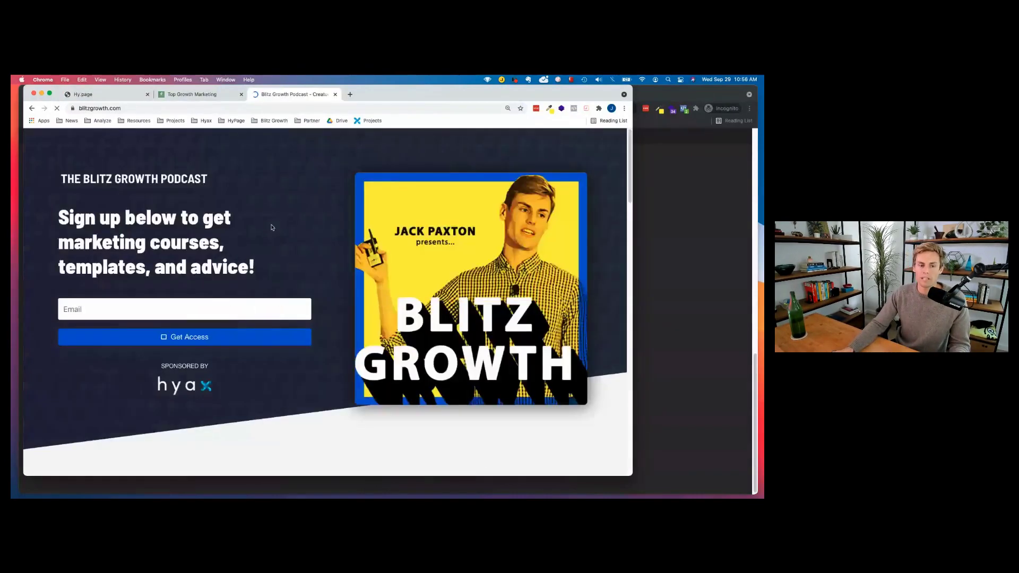
scroll(272, 227, down, 15)
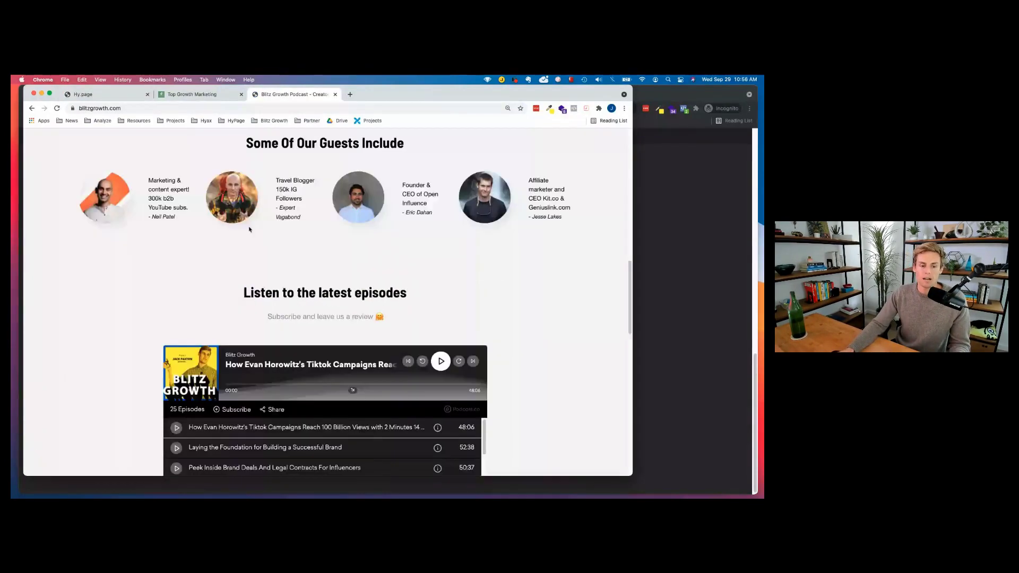
scroll(387, 329, down, 2)
scroll(387, 329, down, 2)
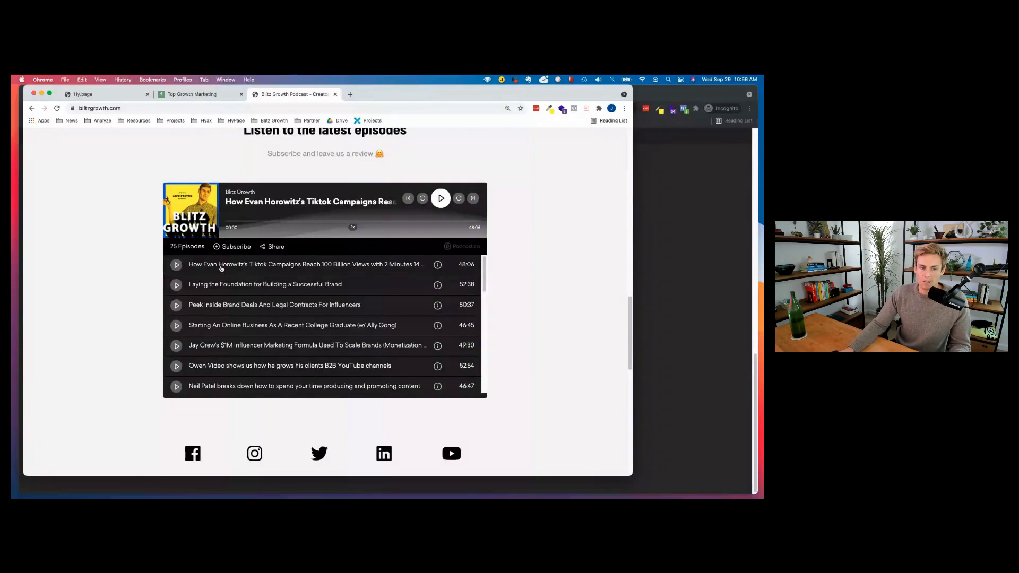
scroll(605, 270, up, 1)
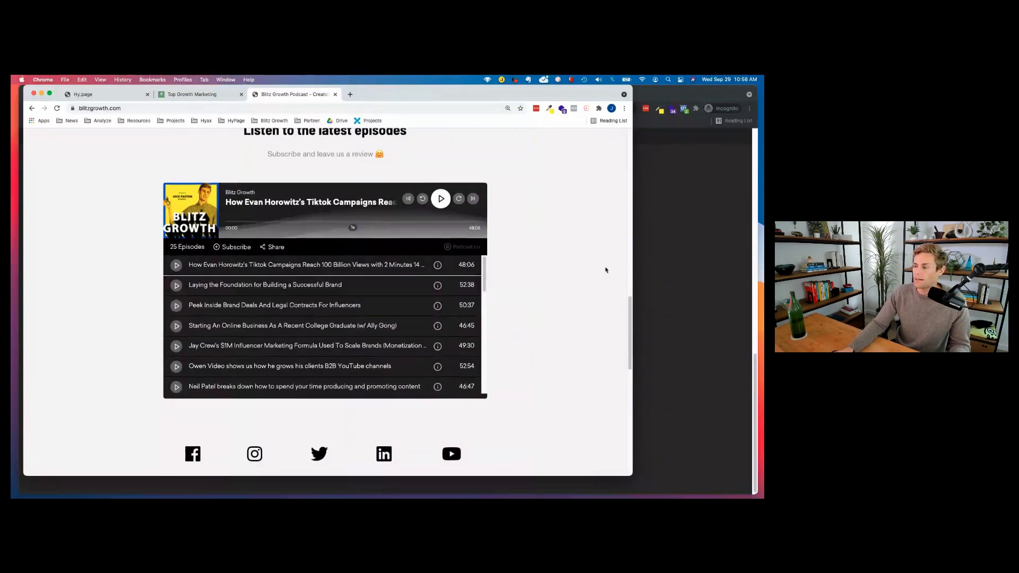
scroll(605, 270, up, 1)
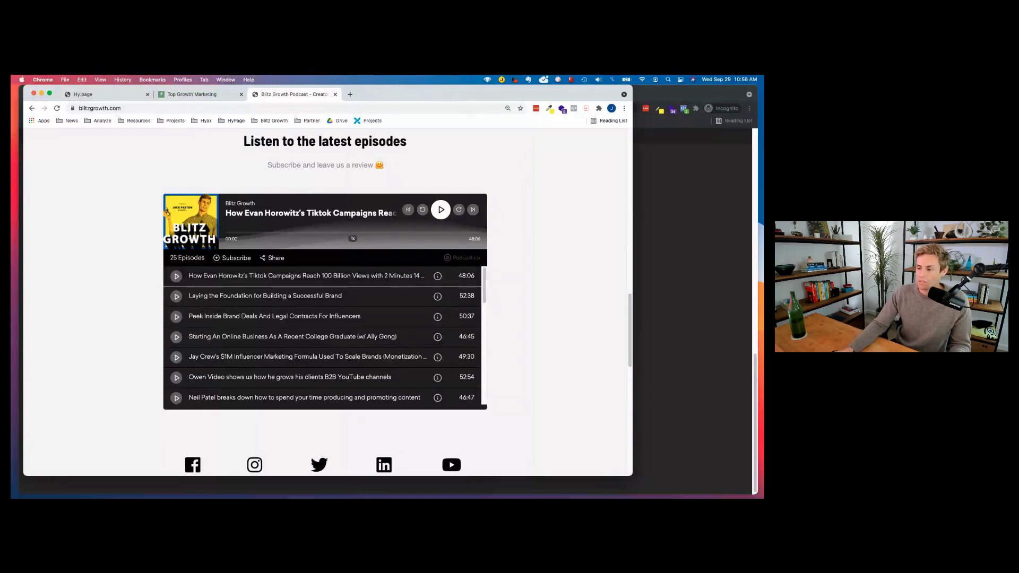
key(super+Tab)
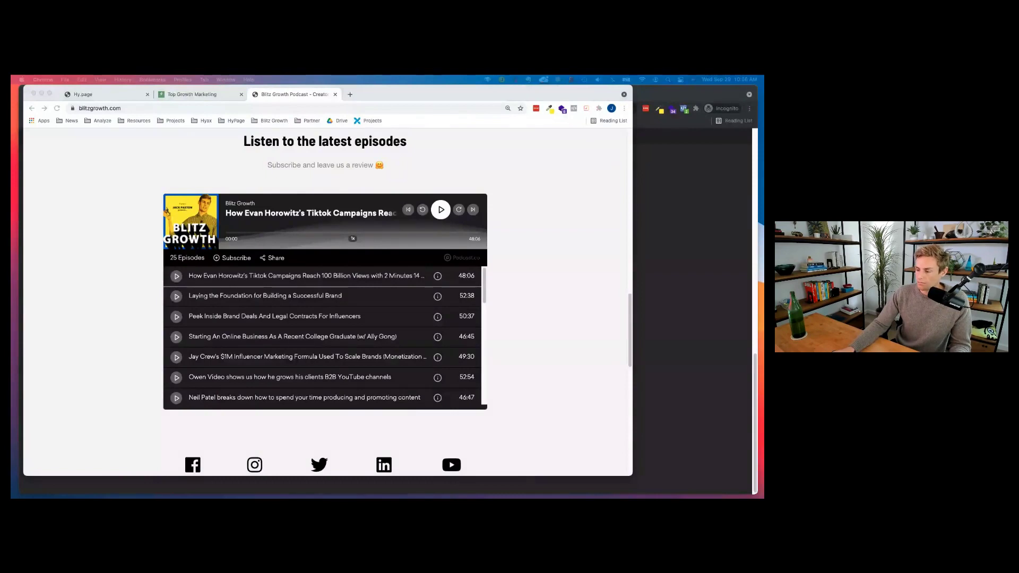